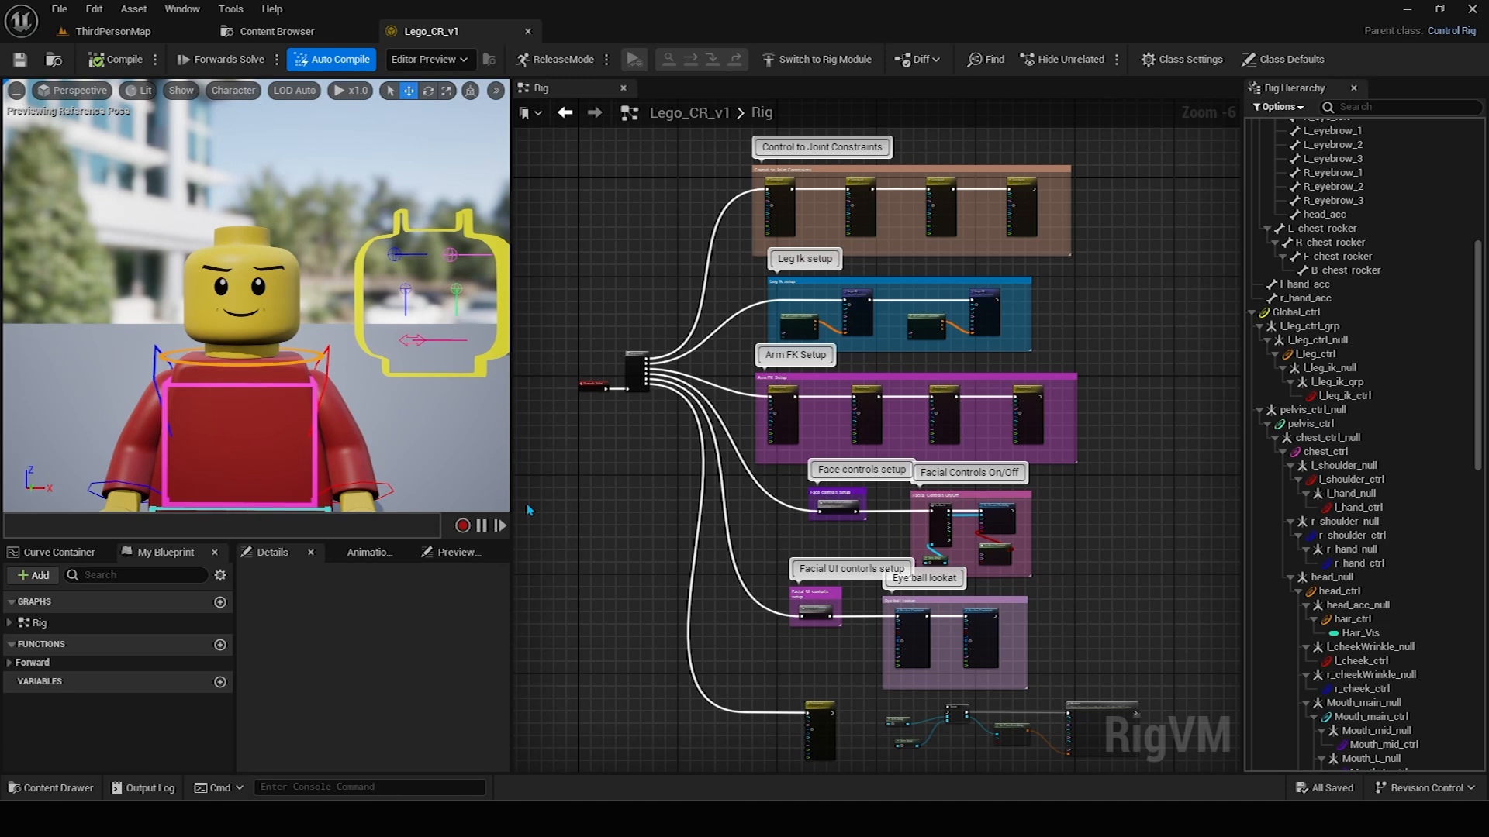
Test the mouth expression control on the facial UI board by moving it.
alt+drag(343, 293, 340, 298)
alt+middle_drag(293, 284, 295, 303)
click(406, 361)
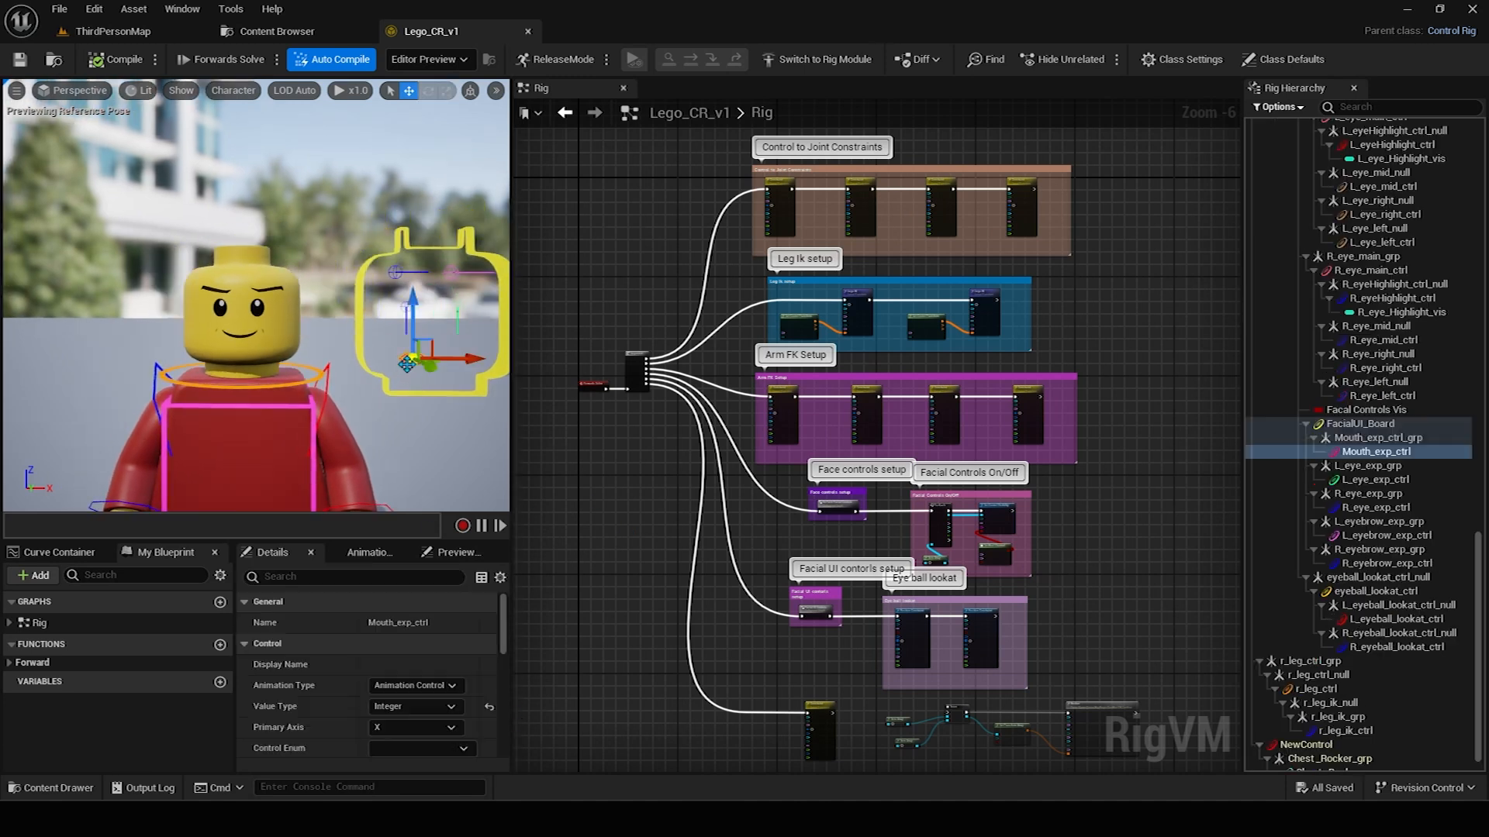
mouse_move(463, 358)
mouse_down()
mouse_move(506, 371)
mouse_move(453, 374)
mouse_up()
key(q)
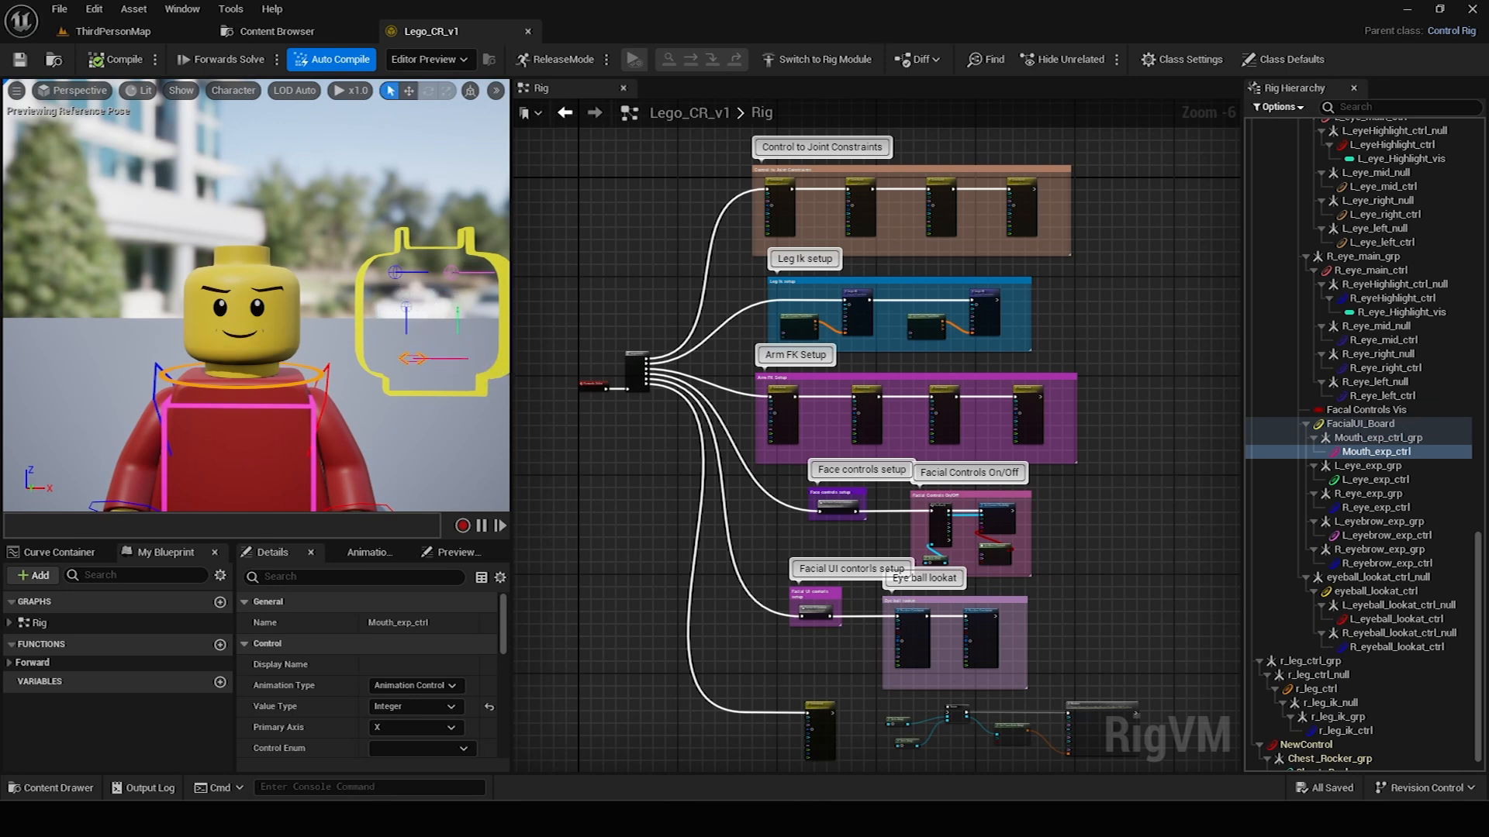
Test the right eyebrow and right eye expression controls on the facial UI board.
click(395, 272)
key(w)
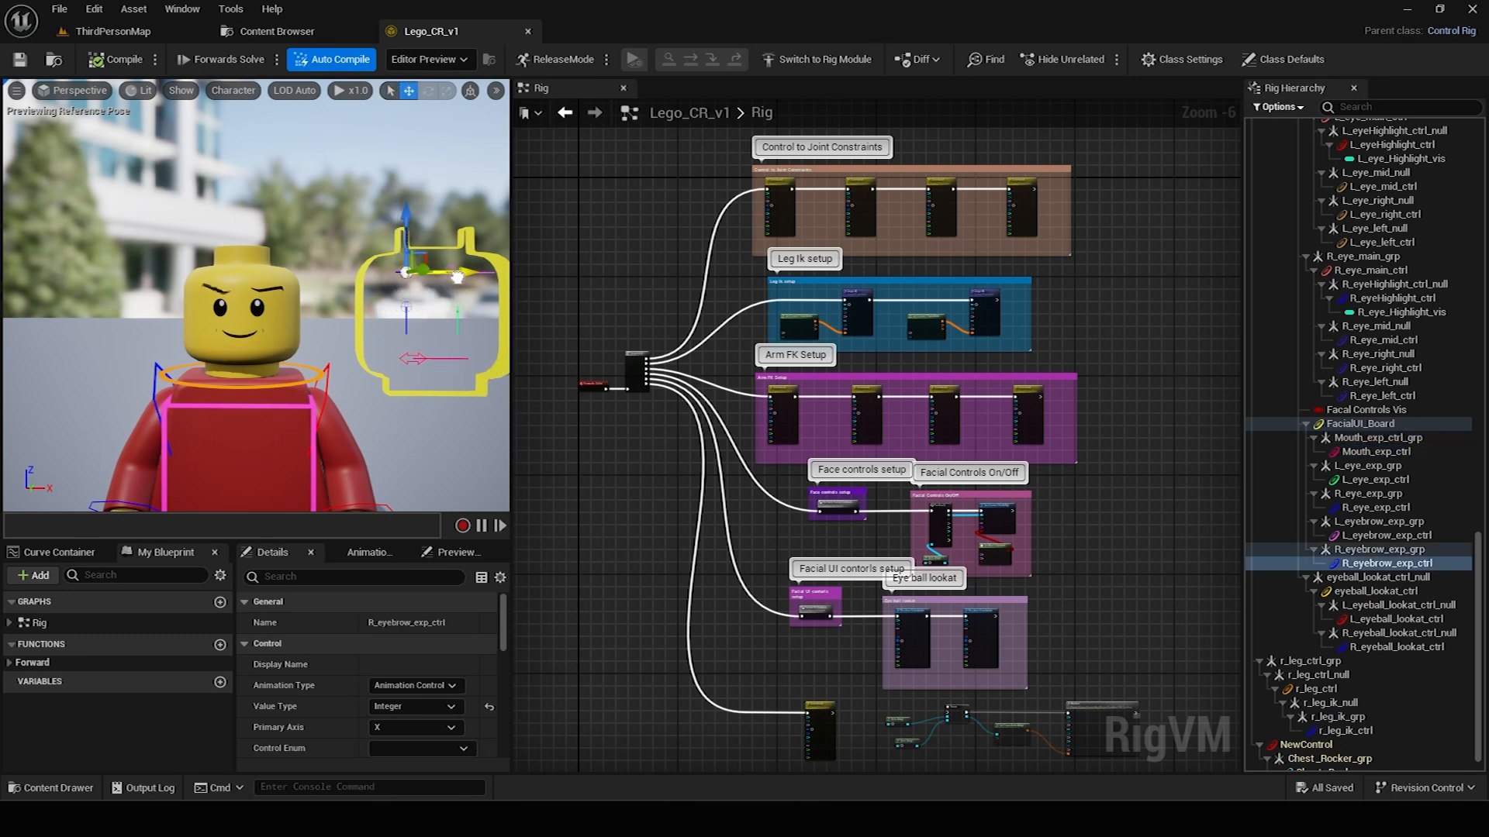
click(407, 310)
drag(407, 310, 417, 361)
click(346, 437)
alt+drag(346, 437, 364, 413)
scroll(361, 418, down, 2)
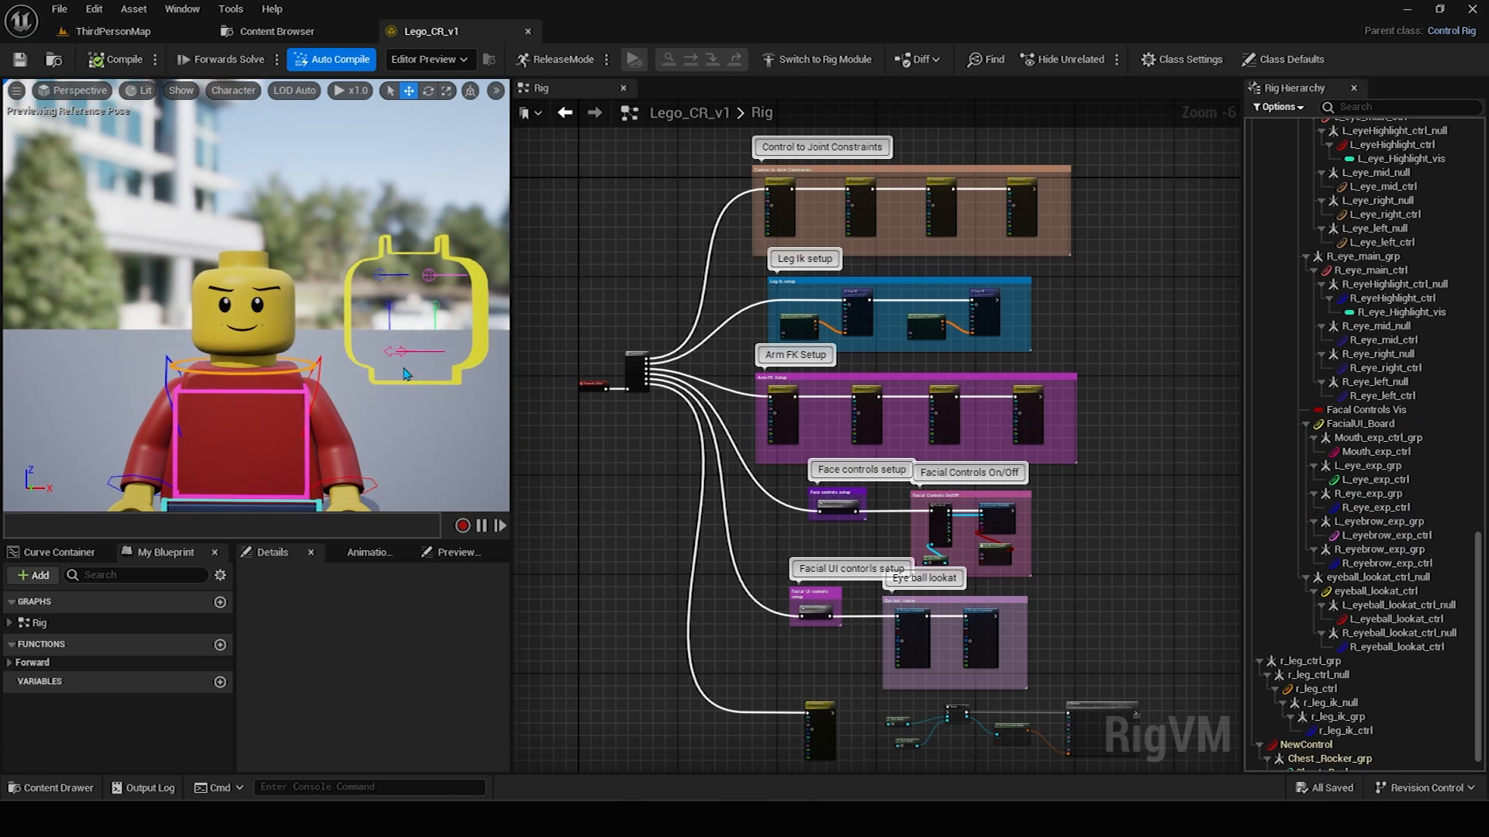
Move the mouth and eye expression controls to test the face, and recompile the rig to reset the pose.
click(397, 351)
drag(456, 349, 431, 374)
click(435, 308)
click(389, 308)
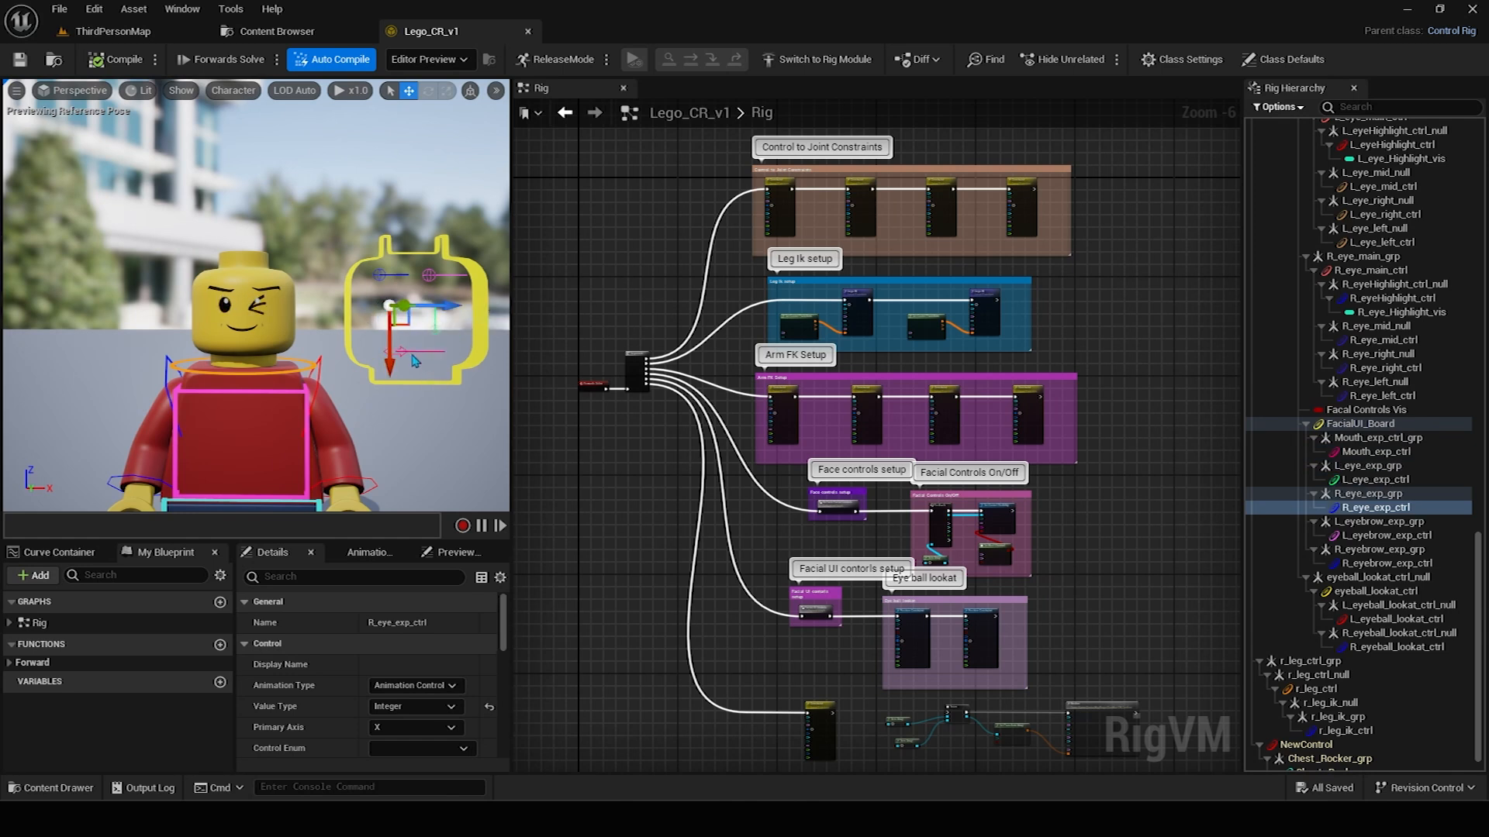
click(109, 58)
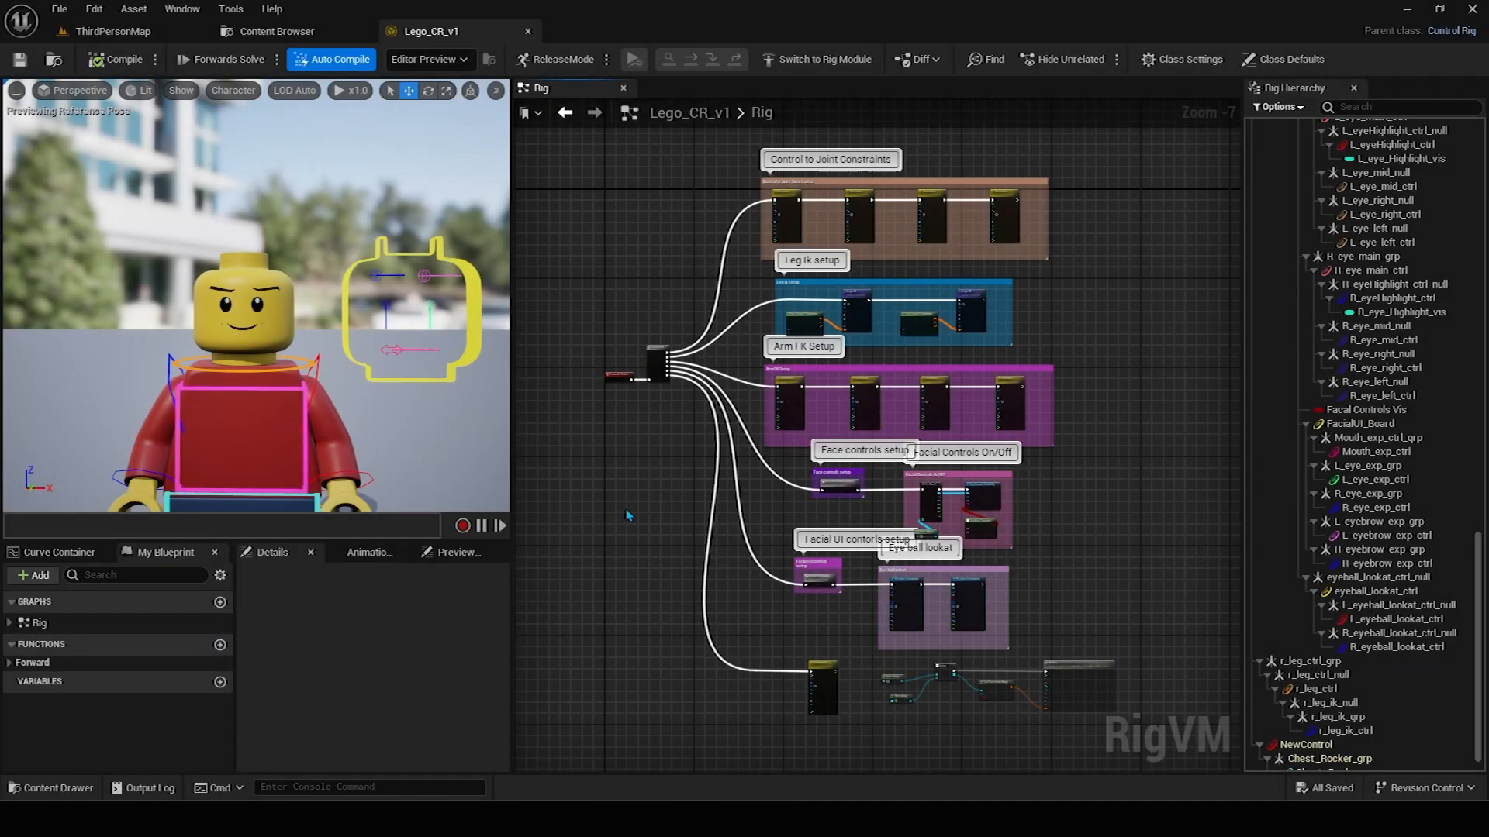
Switch to File Explorer and open the L_Eyebrow texture folder inside customs.
mouse_move(560, 513)
right_down()
mouse_move(578, 508)
mouse_move(566, 514)
right_up()
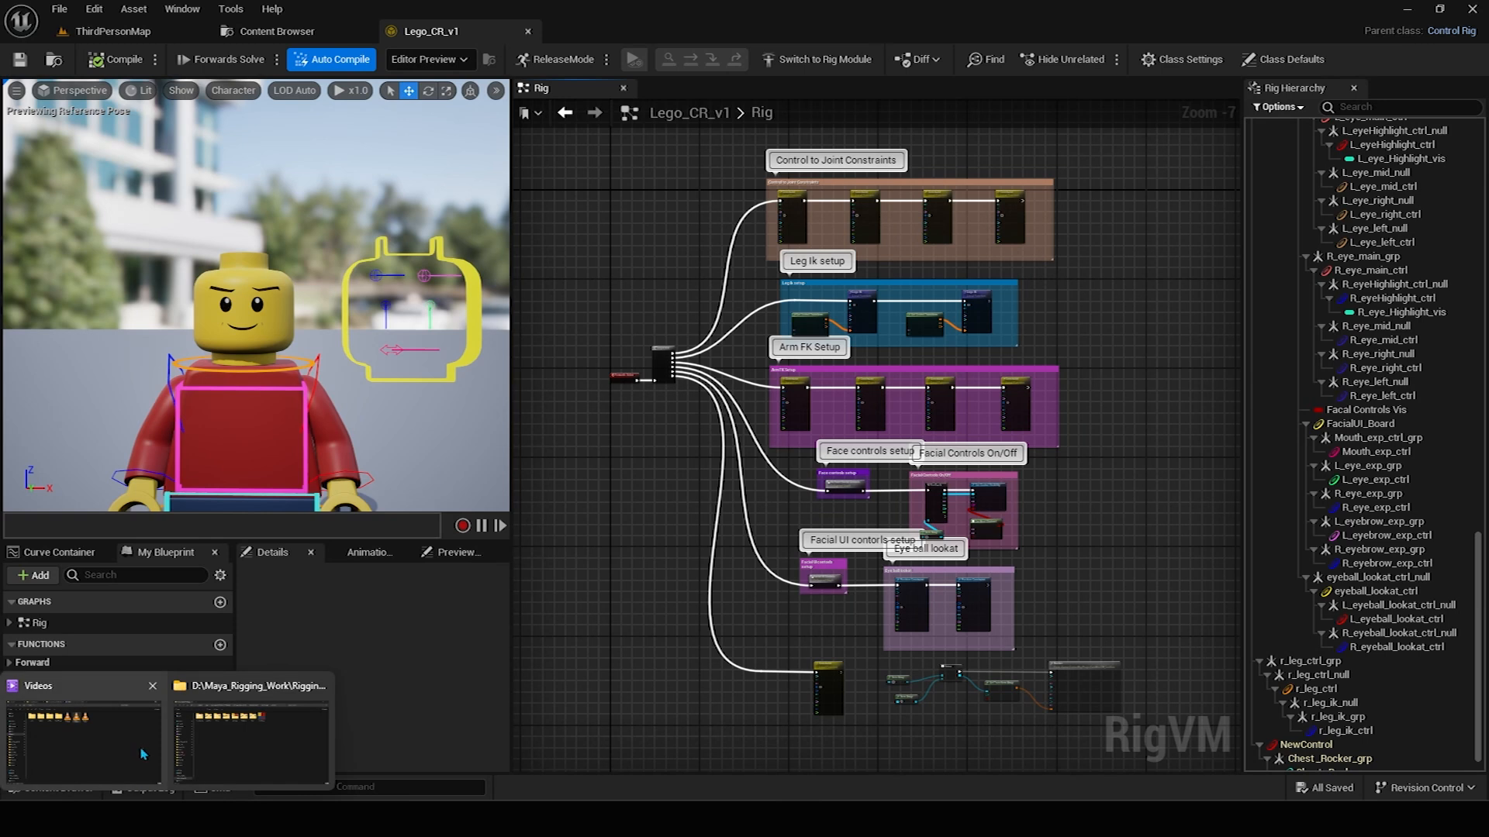
click(218, 756)
double_click(343, 195)
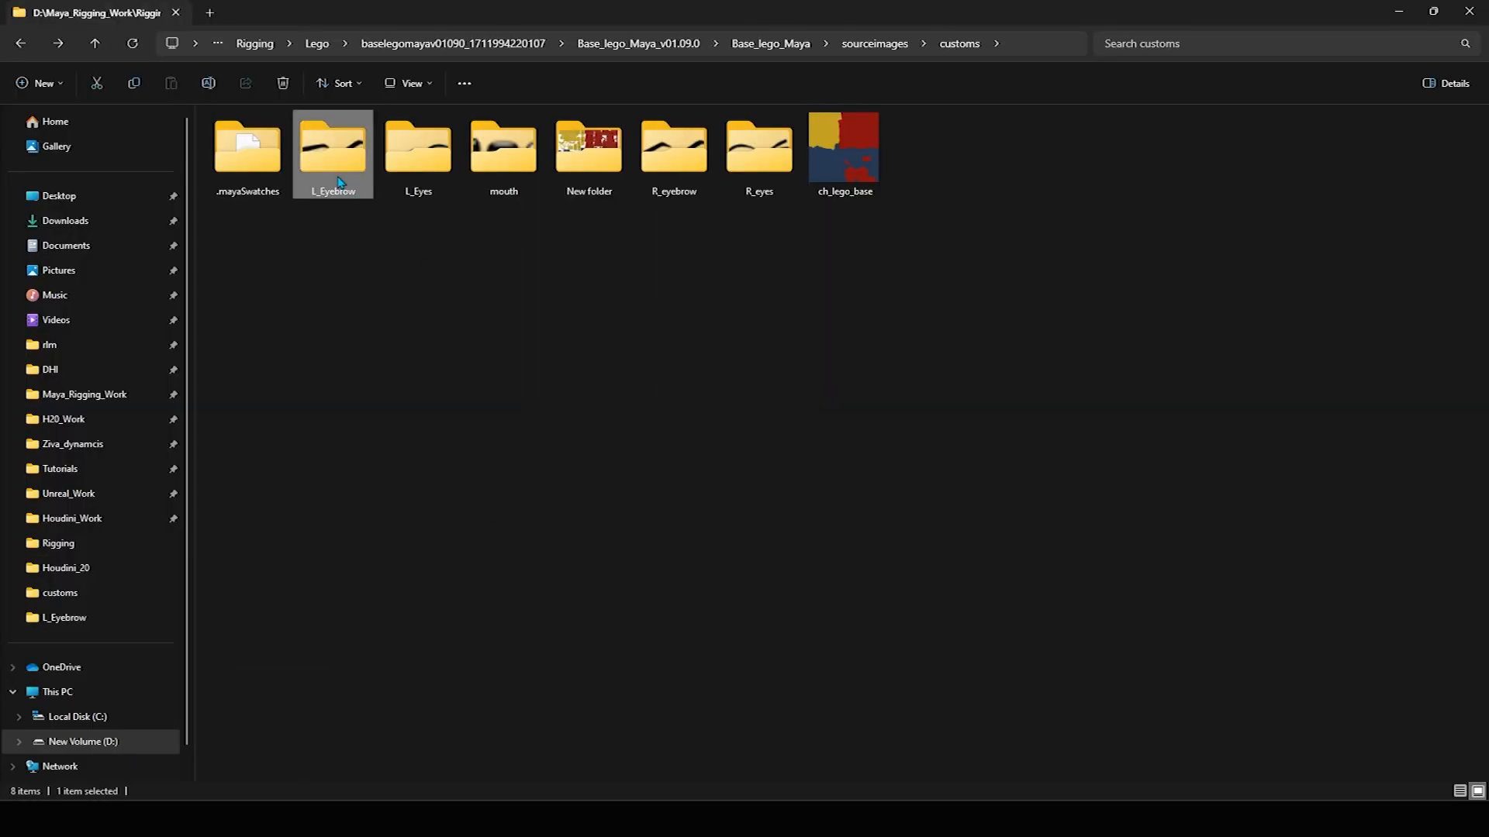
View the individual eyebrow images from Eyebrow.0001 through Eyebrow.00012, and close the image viewer.
click(335, 194)
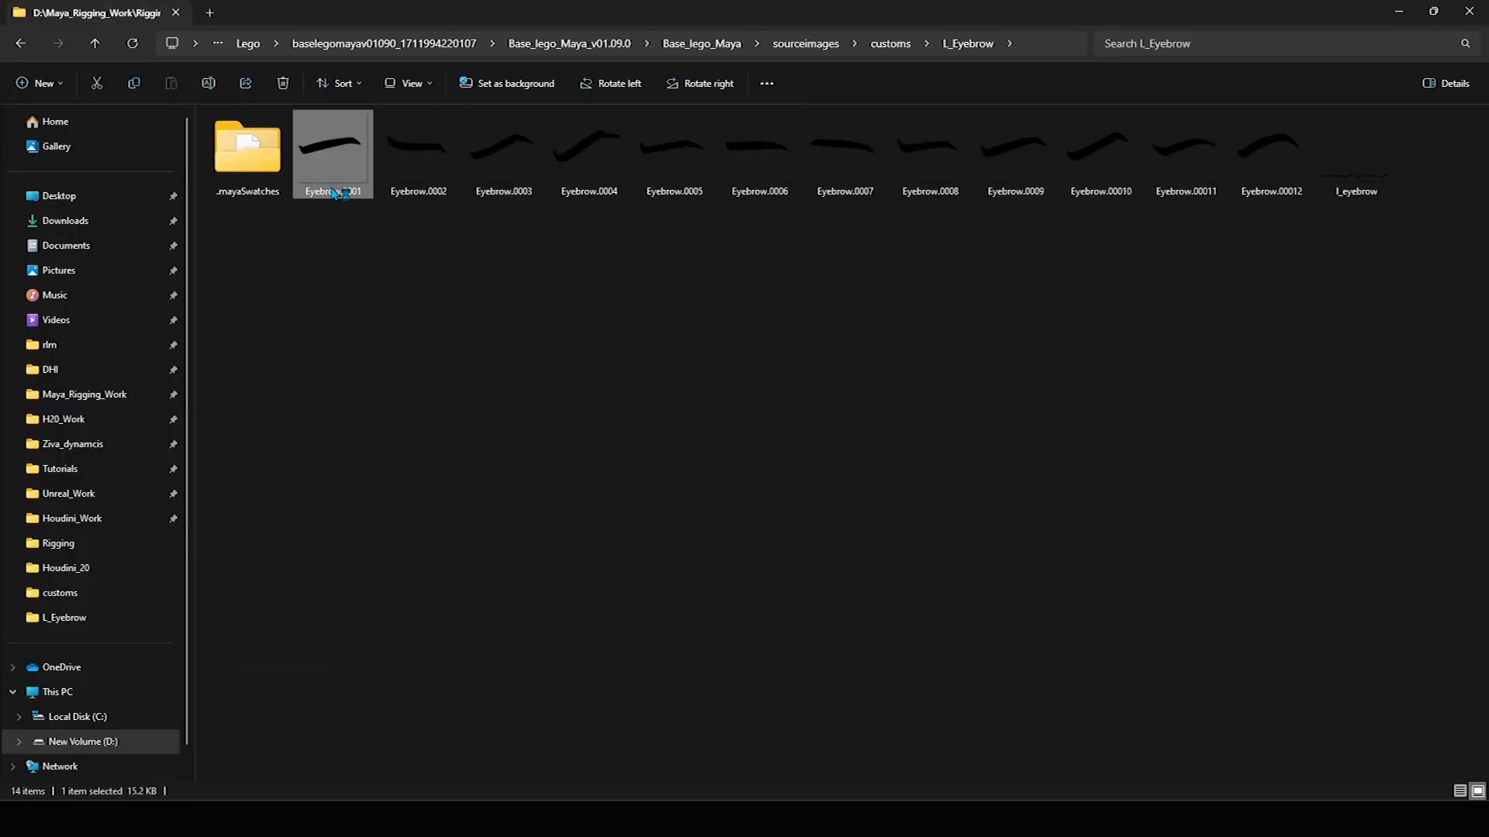
key(Return)
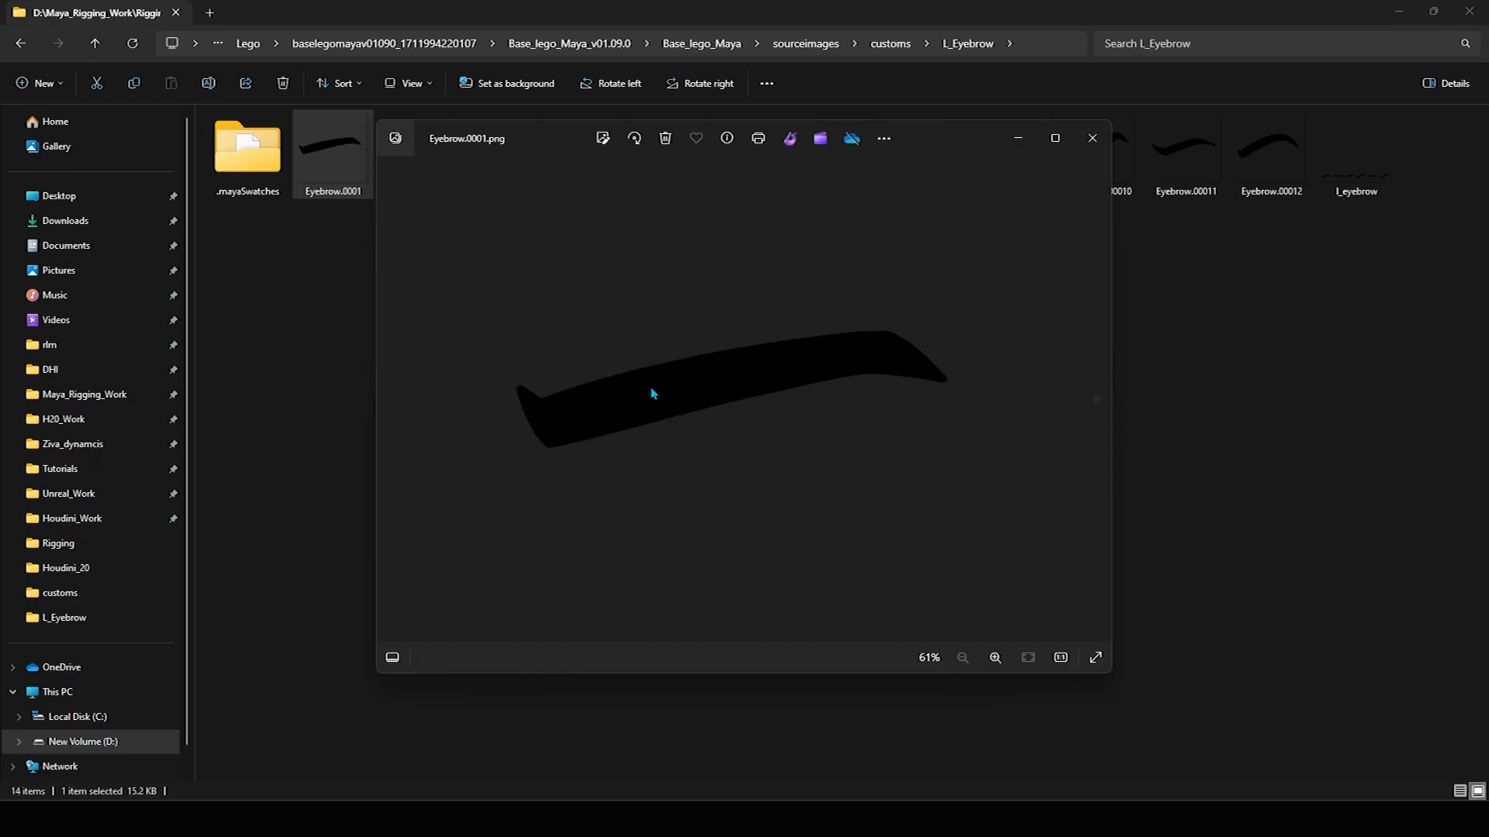
key(Right)
key(Right)
key(Right)
key(Right)
key(Right)
key(Right)
key(Right)
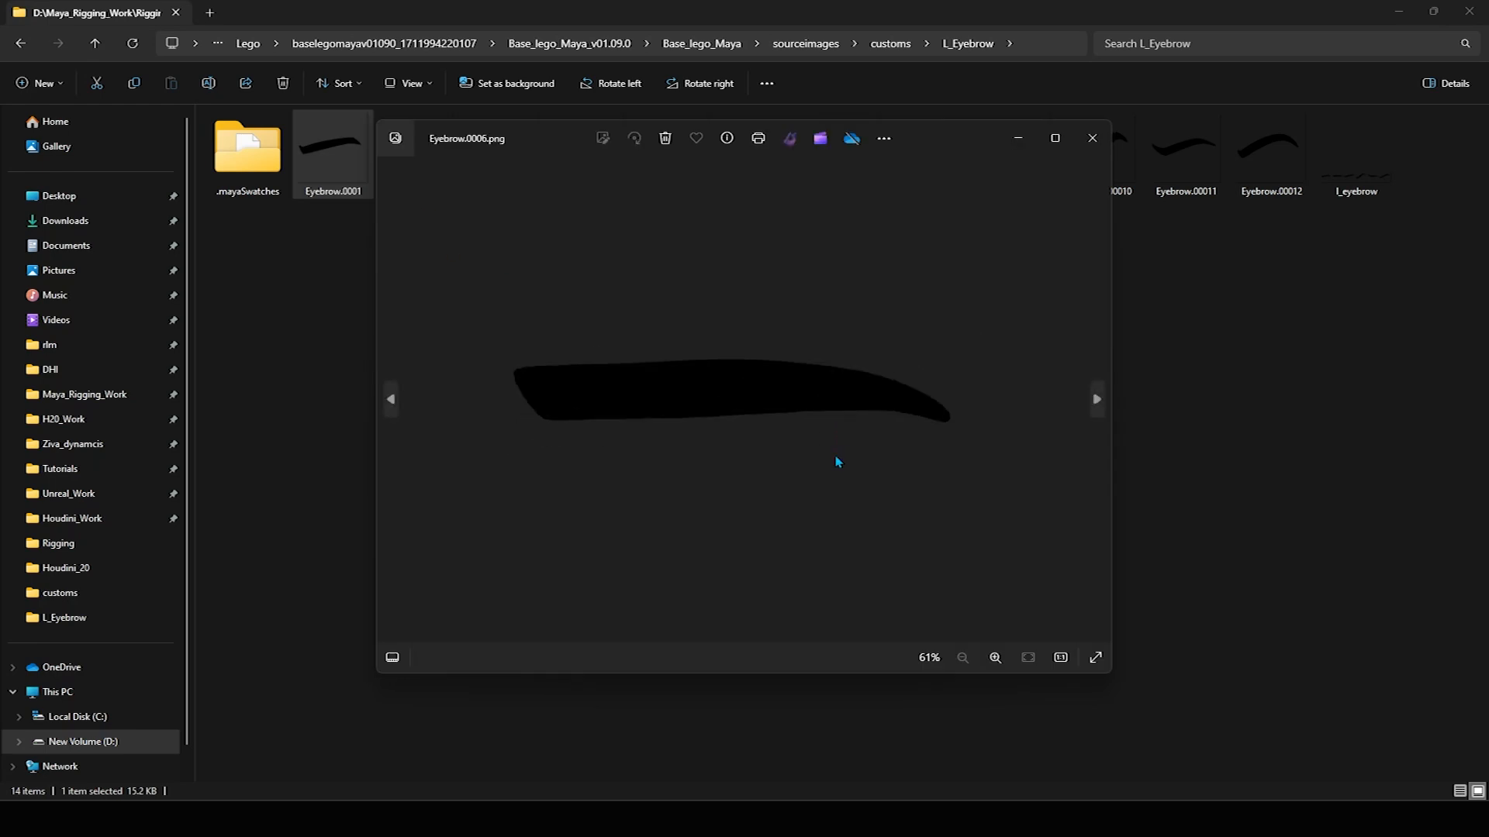
key(Right)
key(Right)
key(Right)
key(Right)
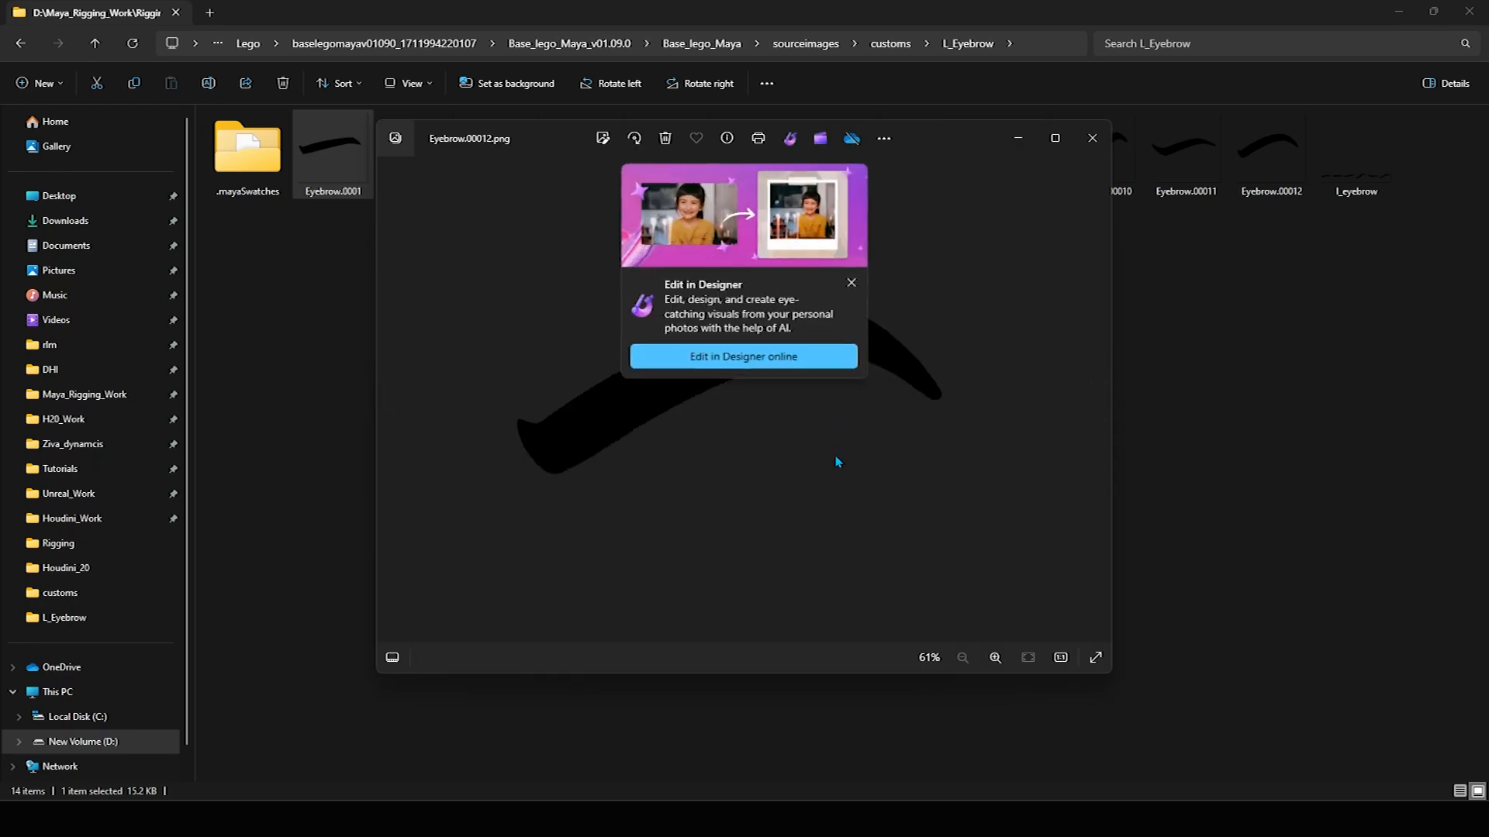
click(851, 284)
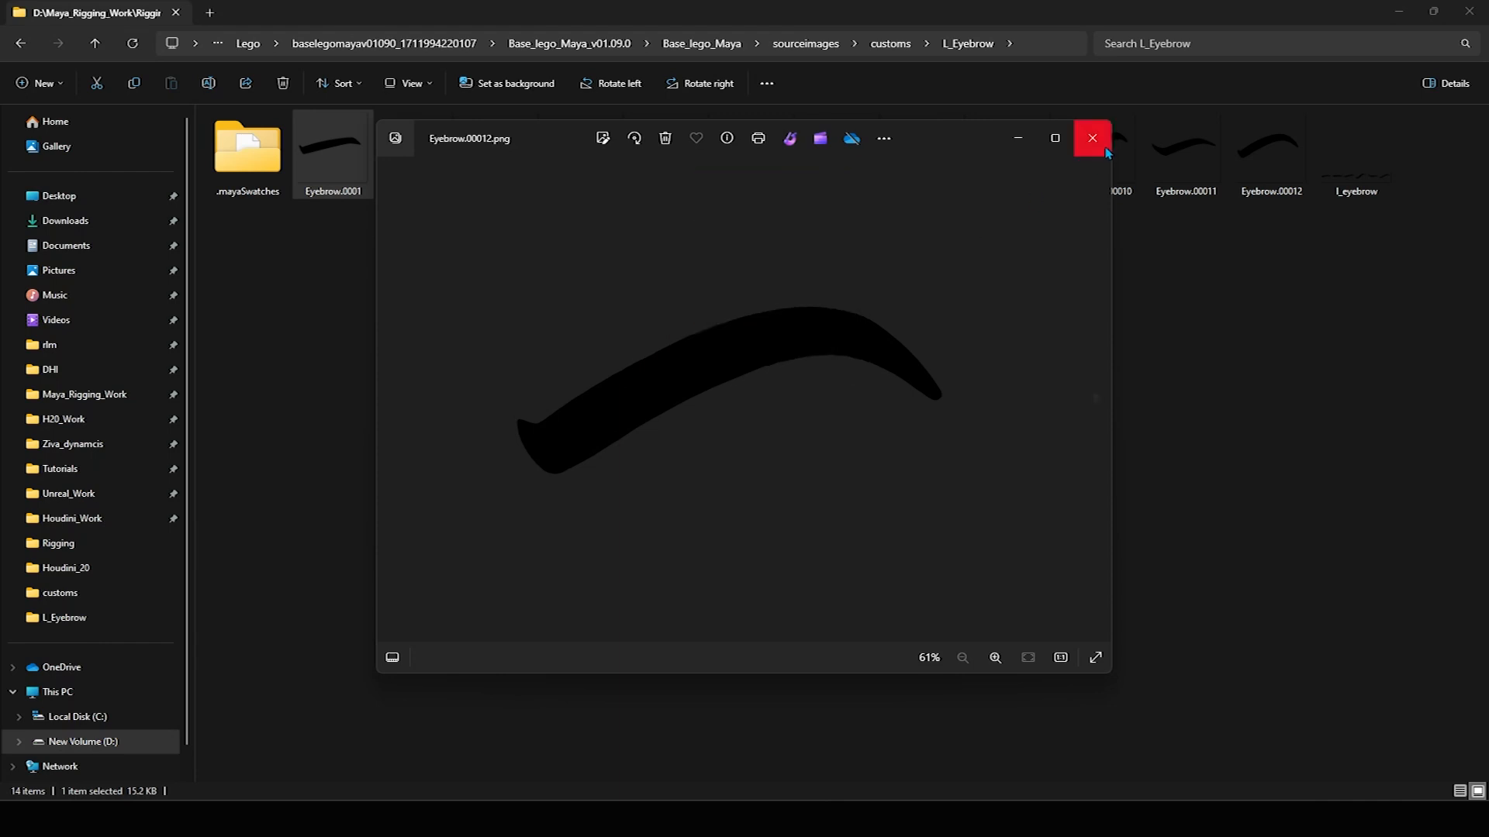
click(1092, 138)
View the combined l_eyebrow sprite sheet image and close it again.
click(1343, 192)
double_click(1344, 192)
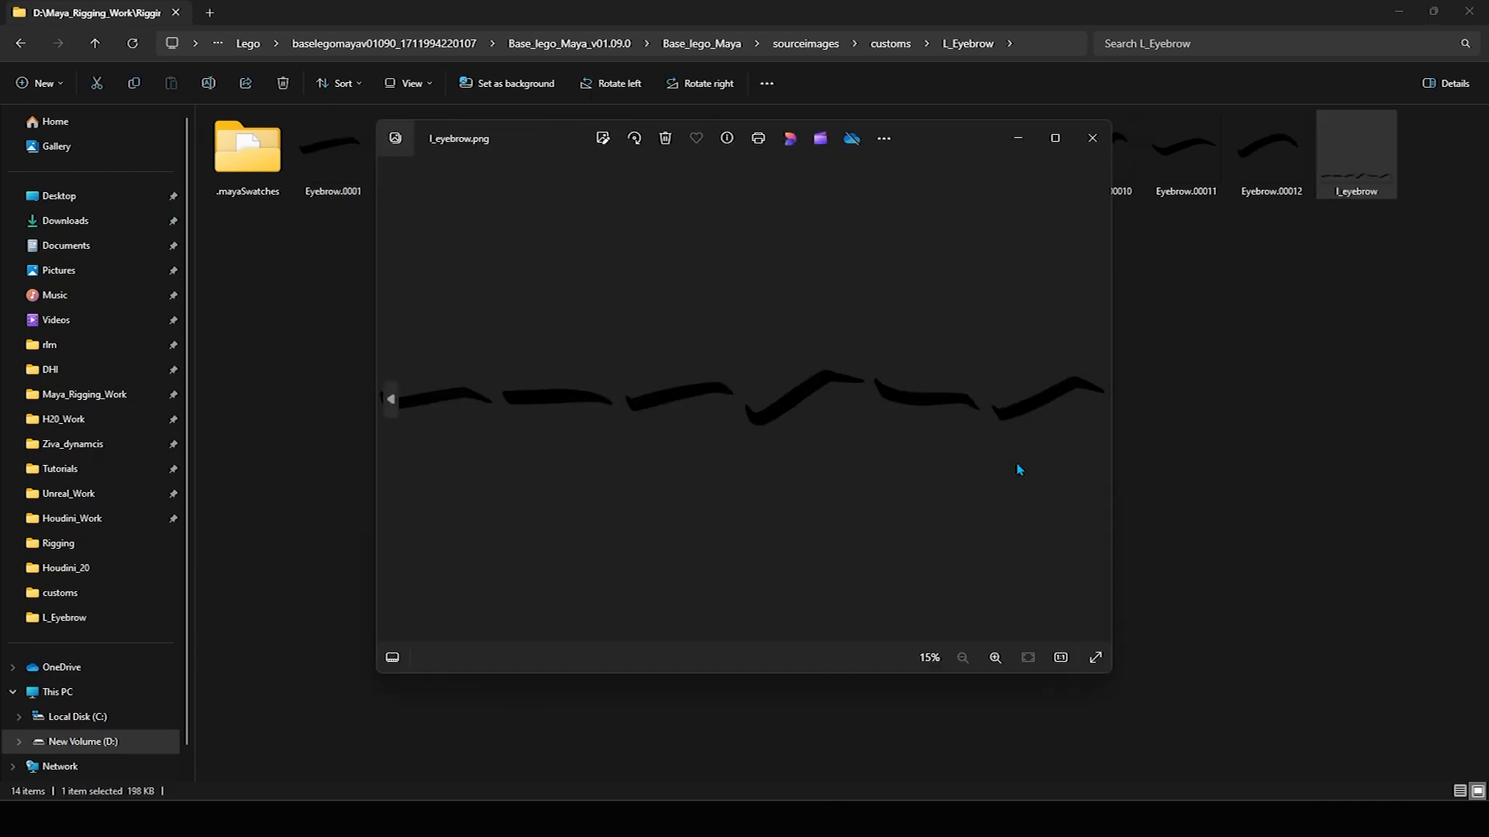
click(1092, 140)
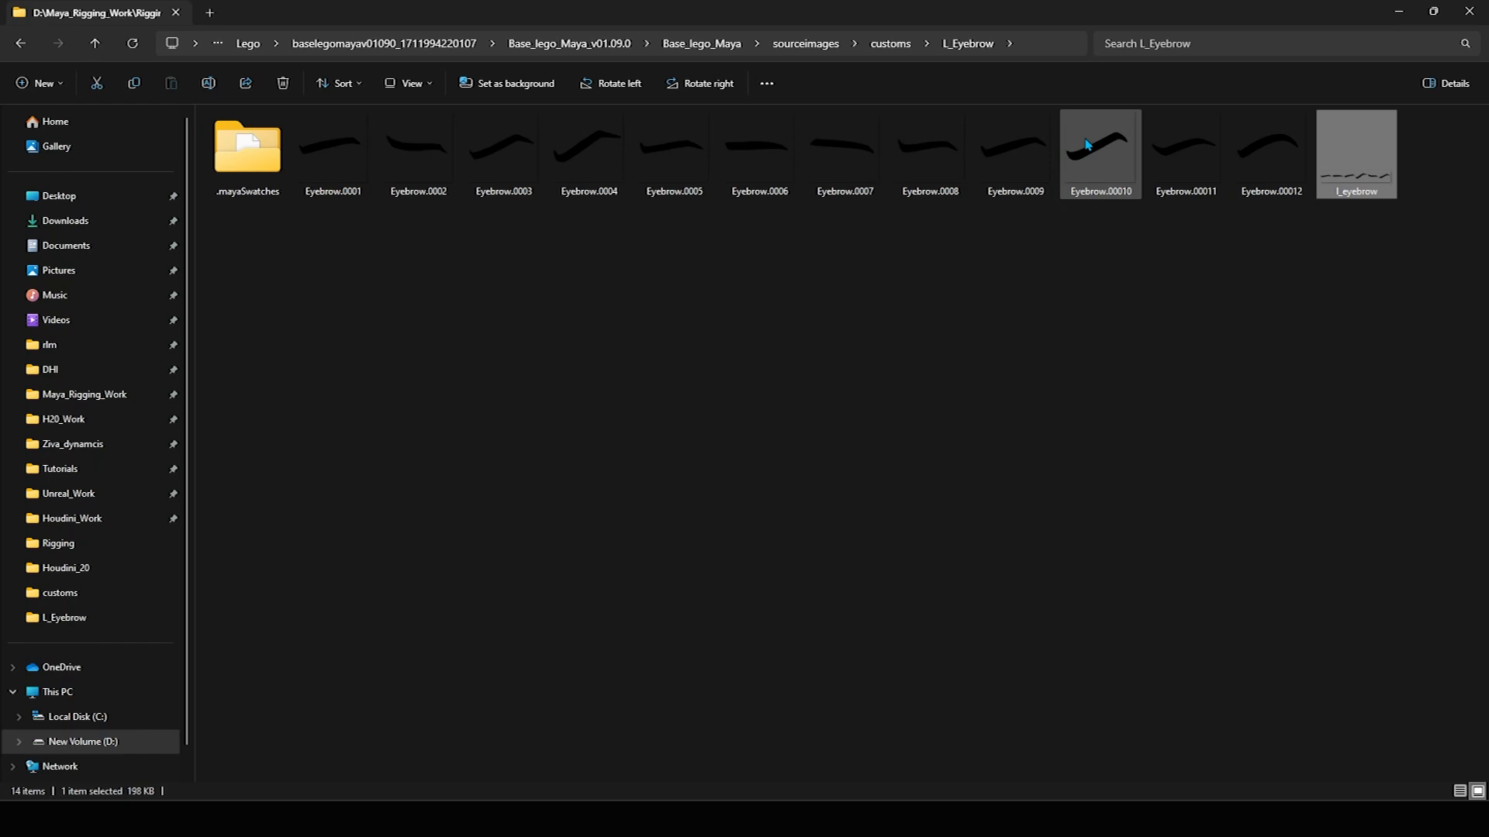
click(1047, 371)
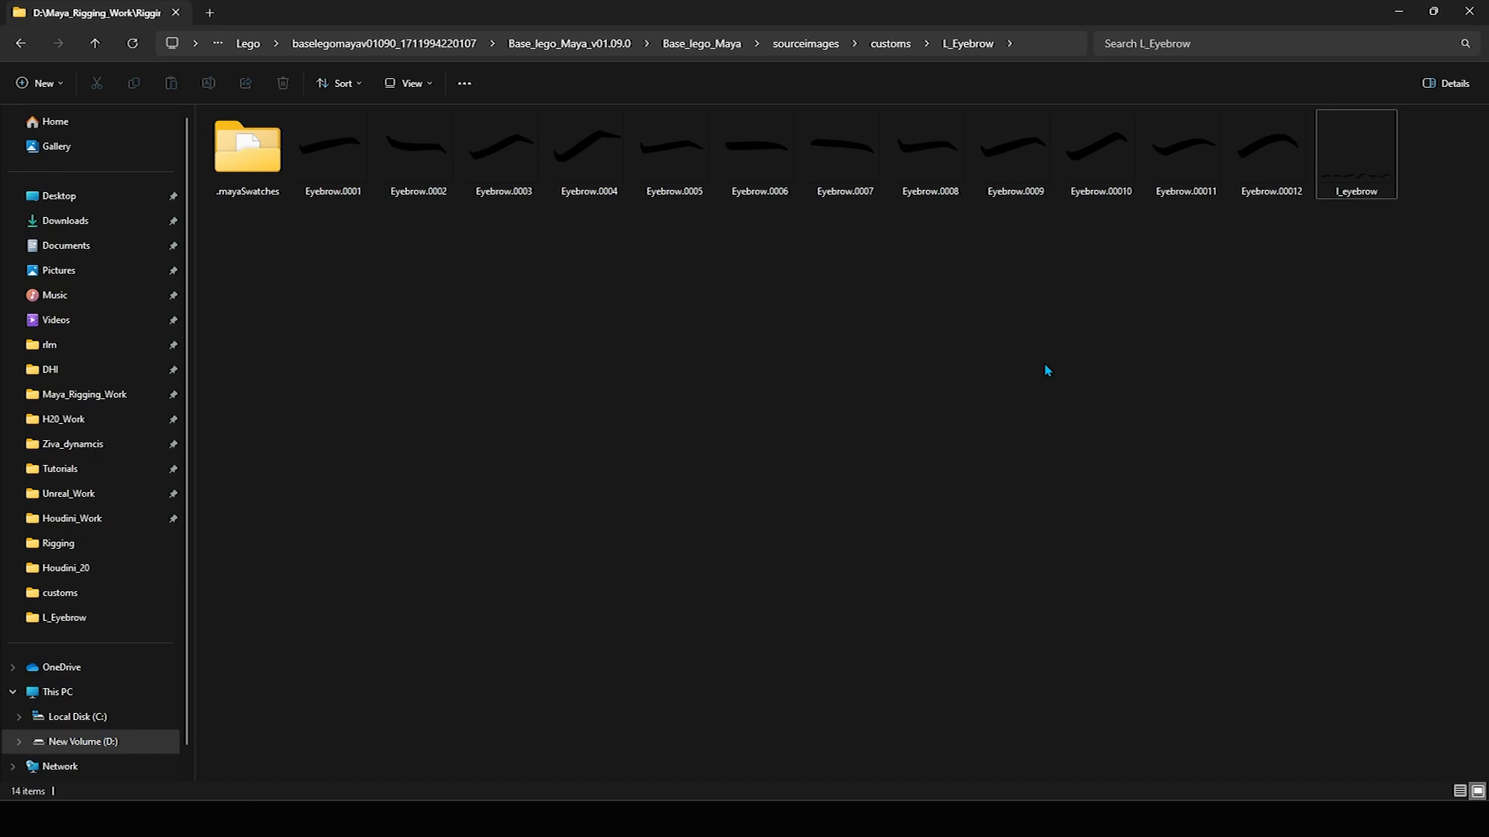
Switch to the CodeShack Images to Sprite Sheet Generator page in the browser and open its image file picker.
click(612, 819)
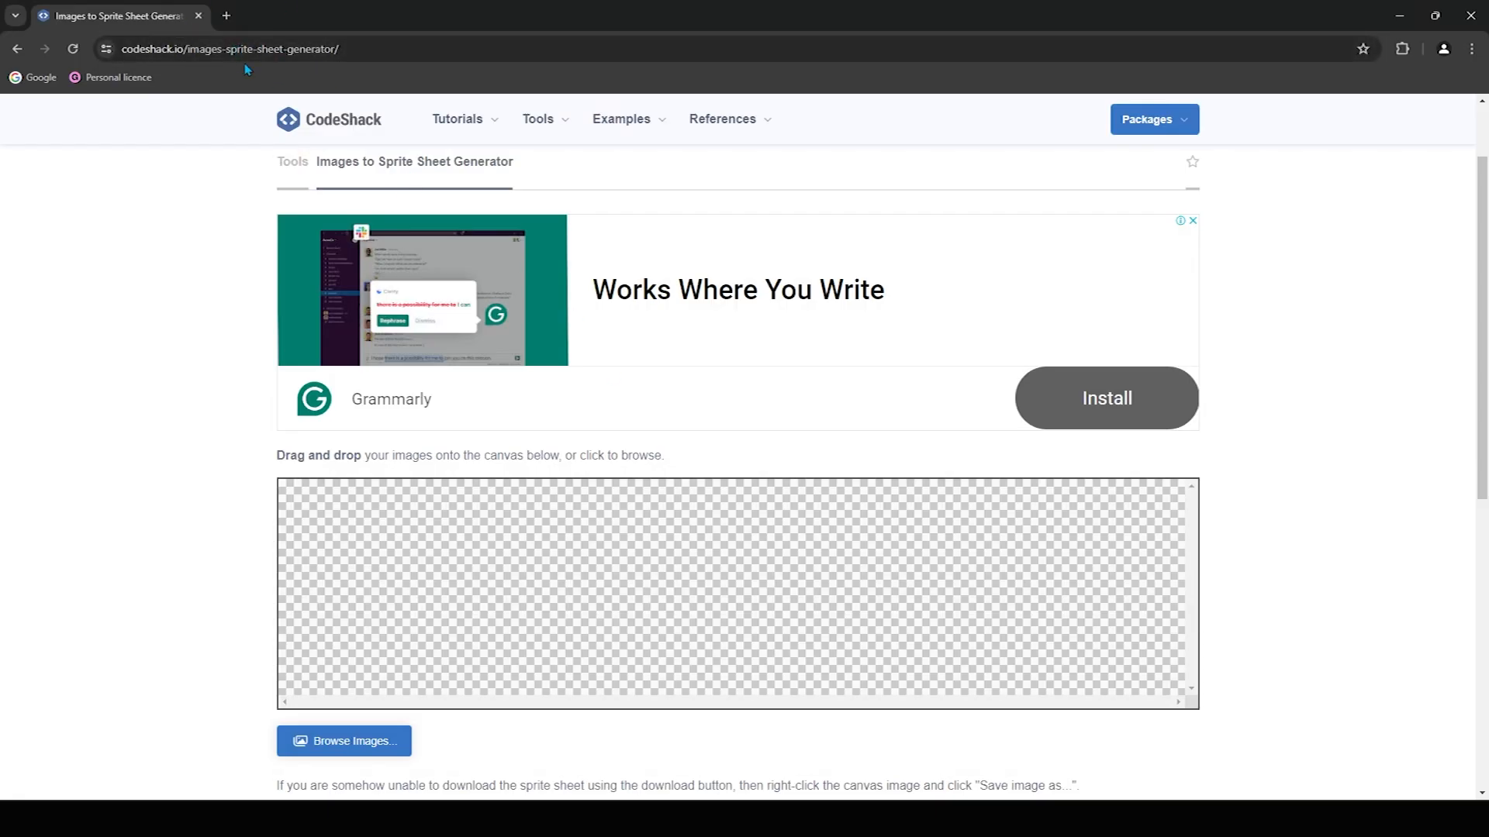
scroll(638, 383, down, 3)
scroll(628, 356, up, 3)
scroll(538, 371, down, 4)
scroll(541, 373, up, 3)
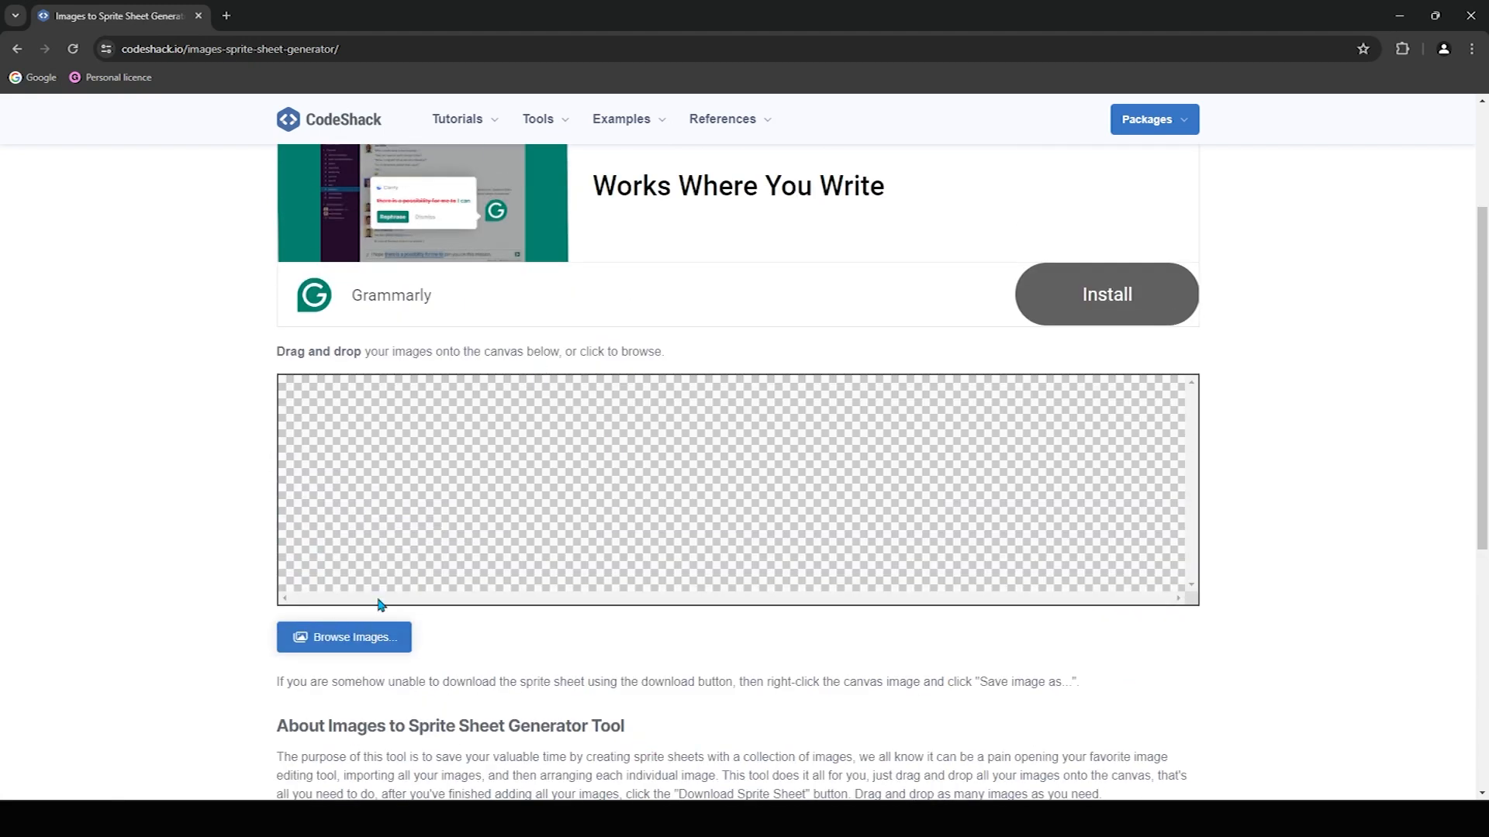
click(359, 644)
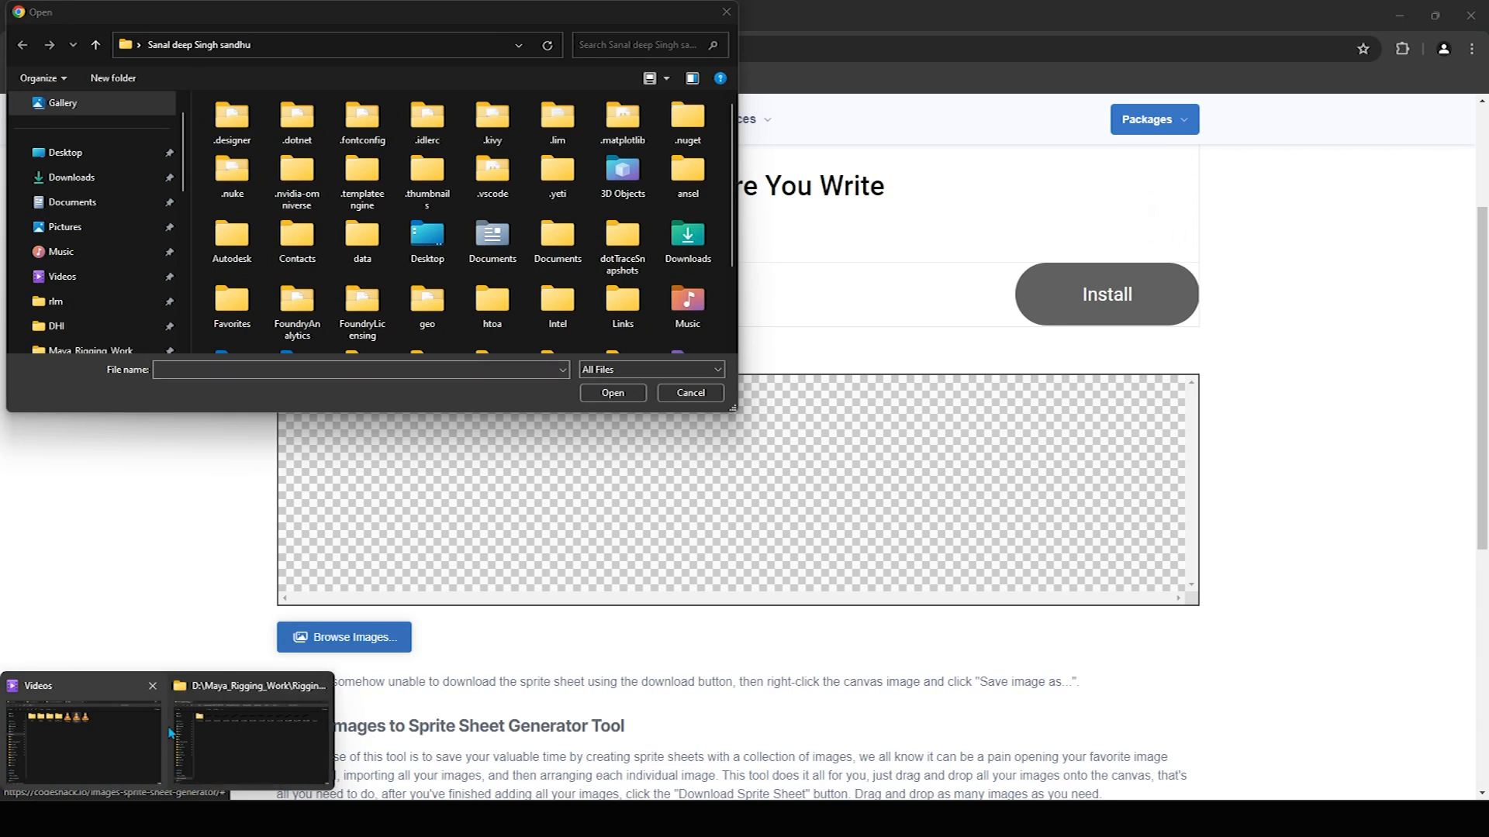
Copy the L_Eyebrow folder path from File Explorer, open that folder in the file picker and enlarge the dialog.
click(218, 714)
click(1032, 54)
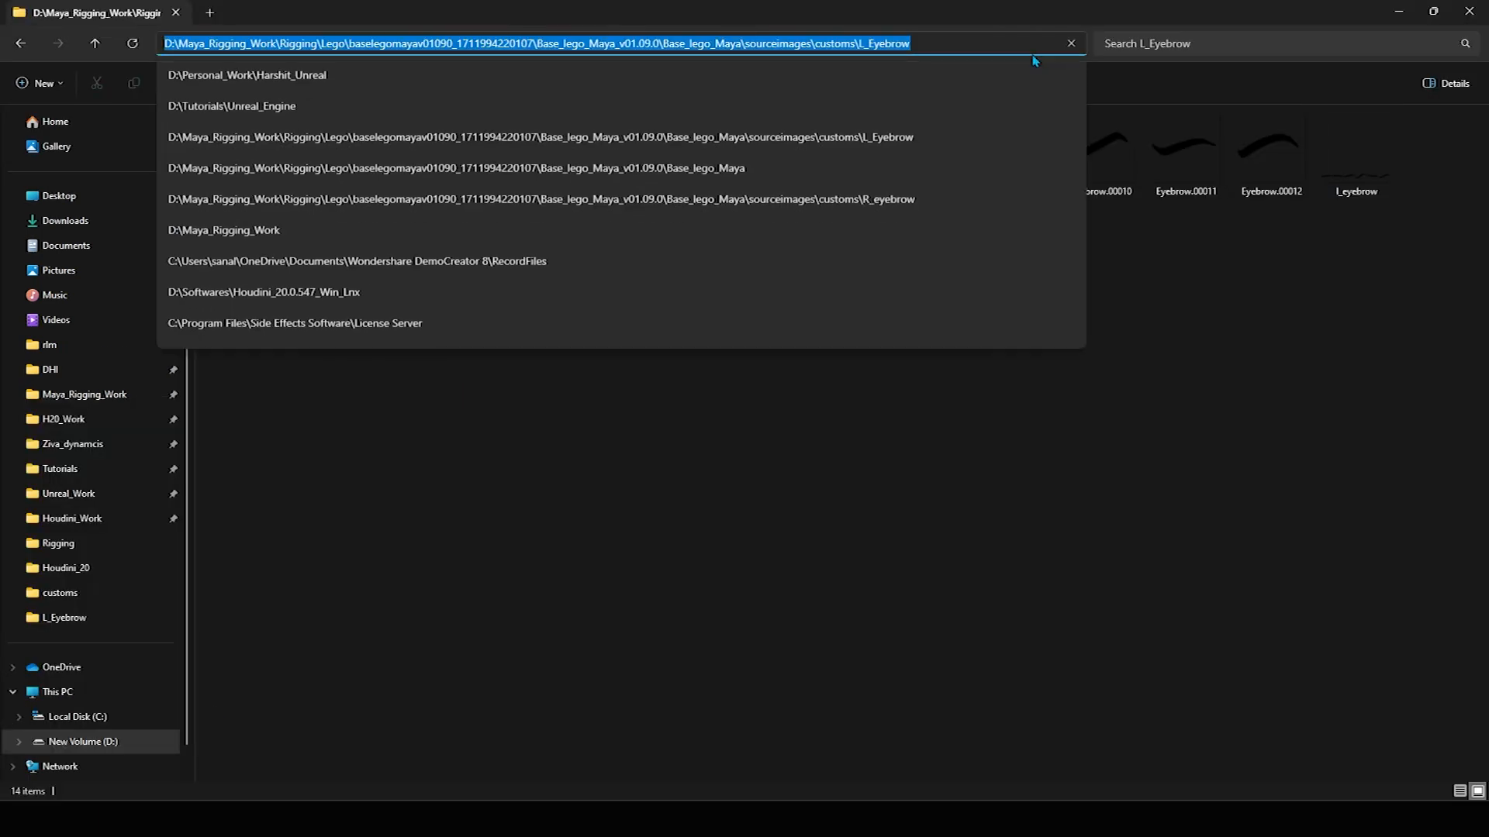
key(alt+Tab)
click(365, 41)
text(D:\Maya_Rigging_Work\Base_lego_Maya\sourceimages\customs\L_Eyebrow)
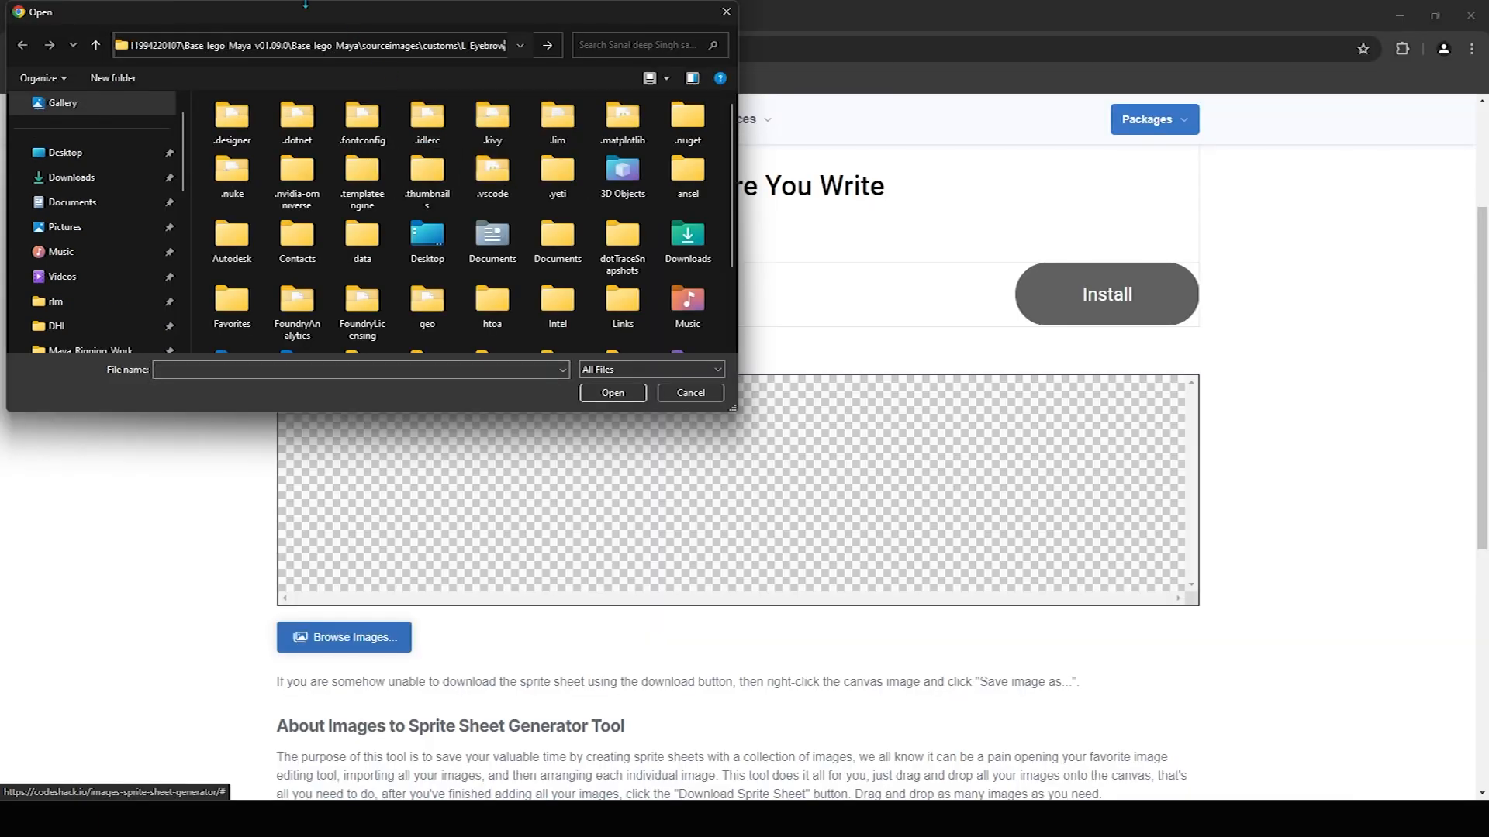
key(Return)
drag(735, 413, 1206, 712)
Load Eyebrow.0001 through Eyebrow.0006 into the generator and download the resulting sprite sheet.
click(327, 139)
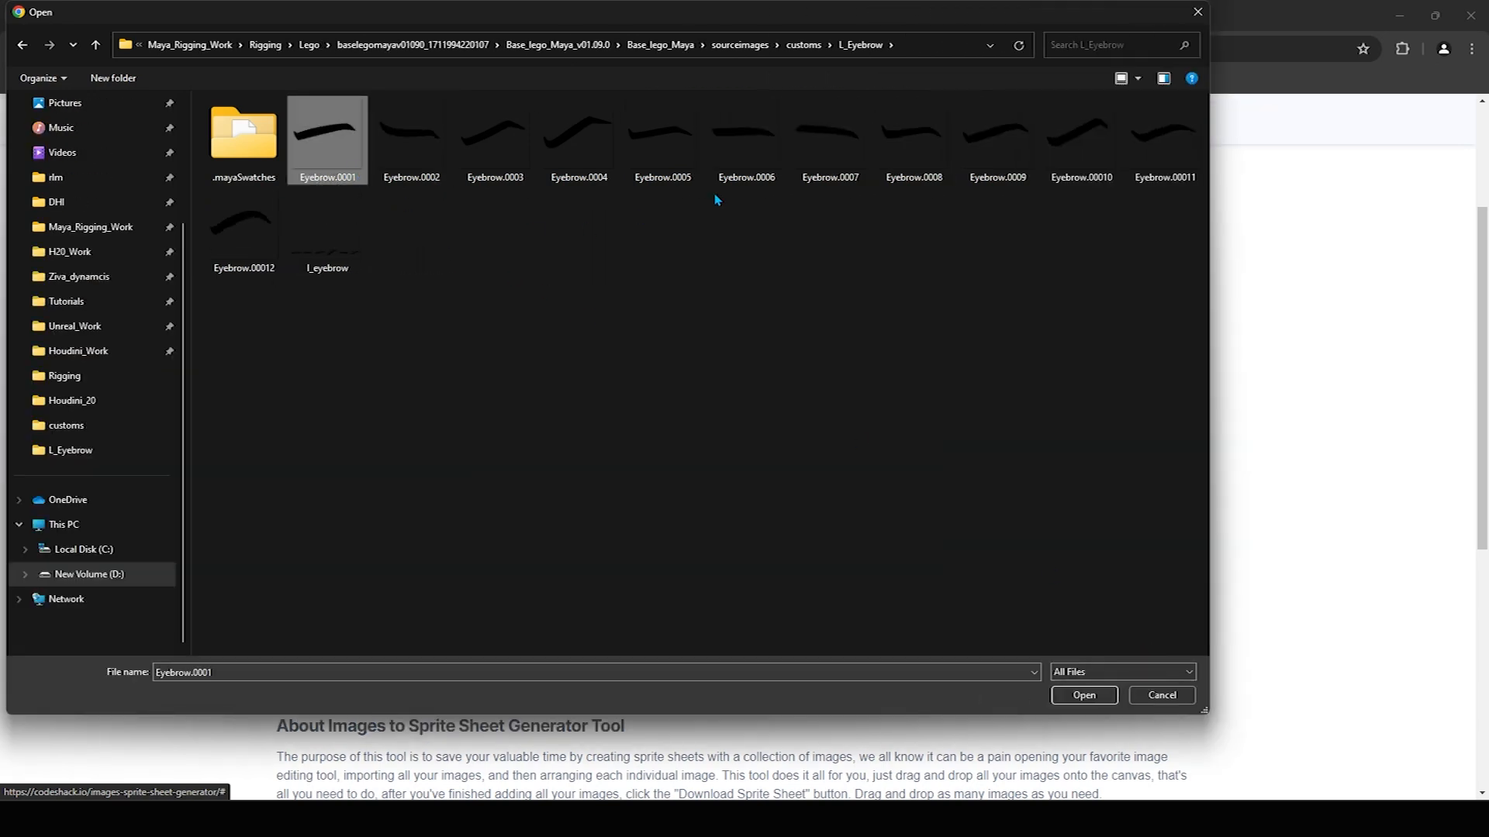
shift+click(741, 172)
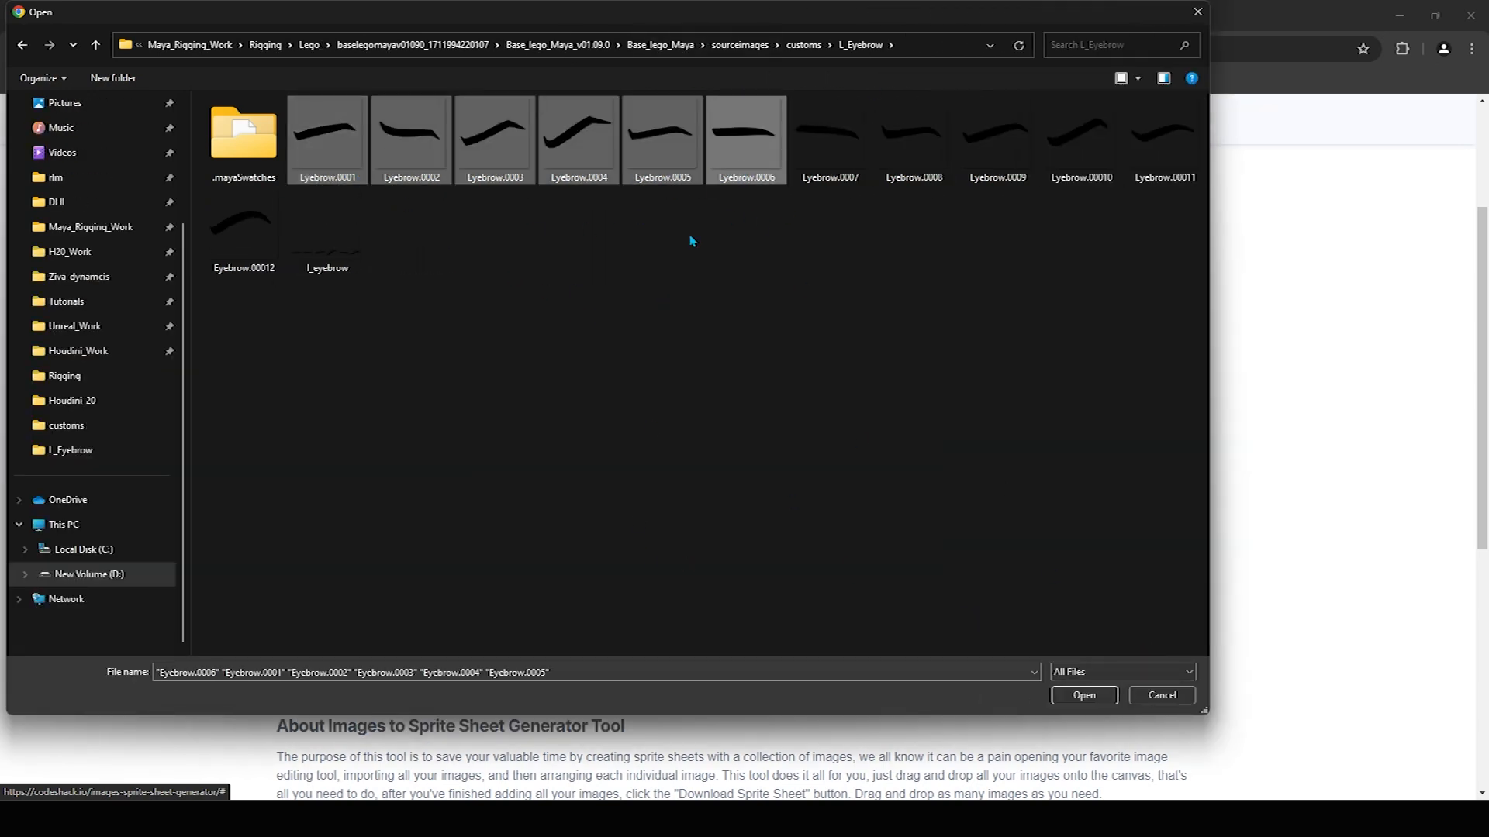
click(1084, 695)
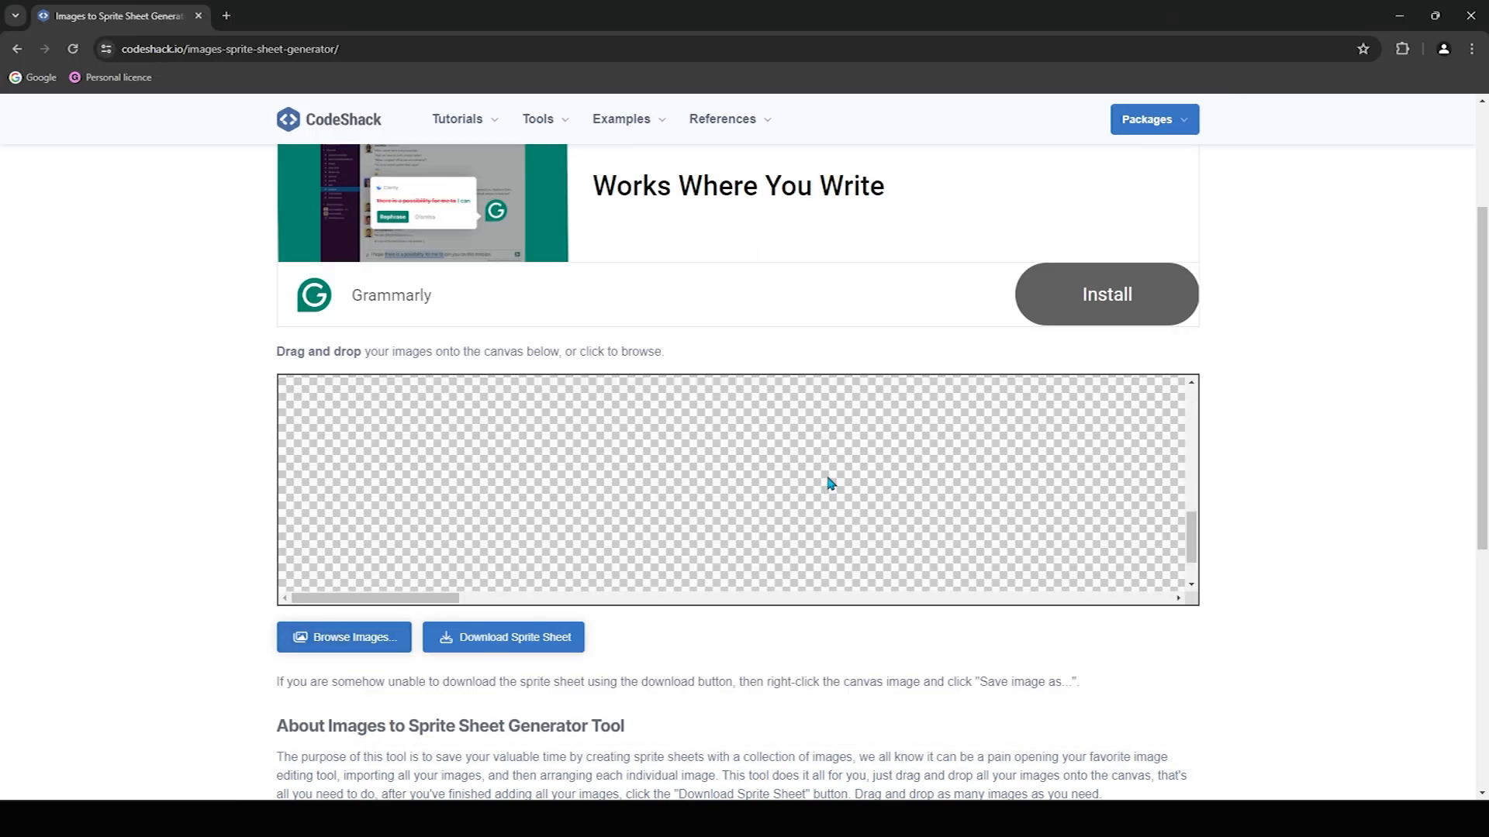
drag(456, 598, 375, 598)
click(557, 640)
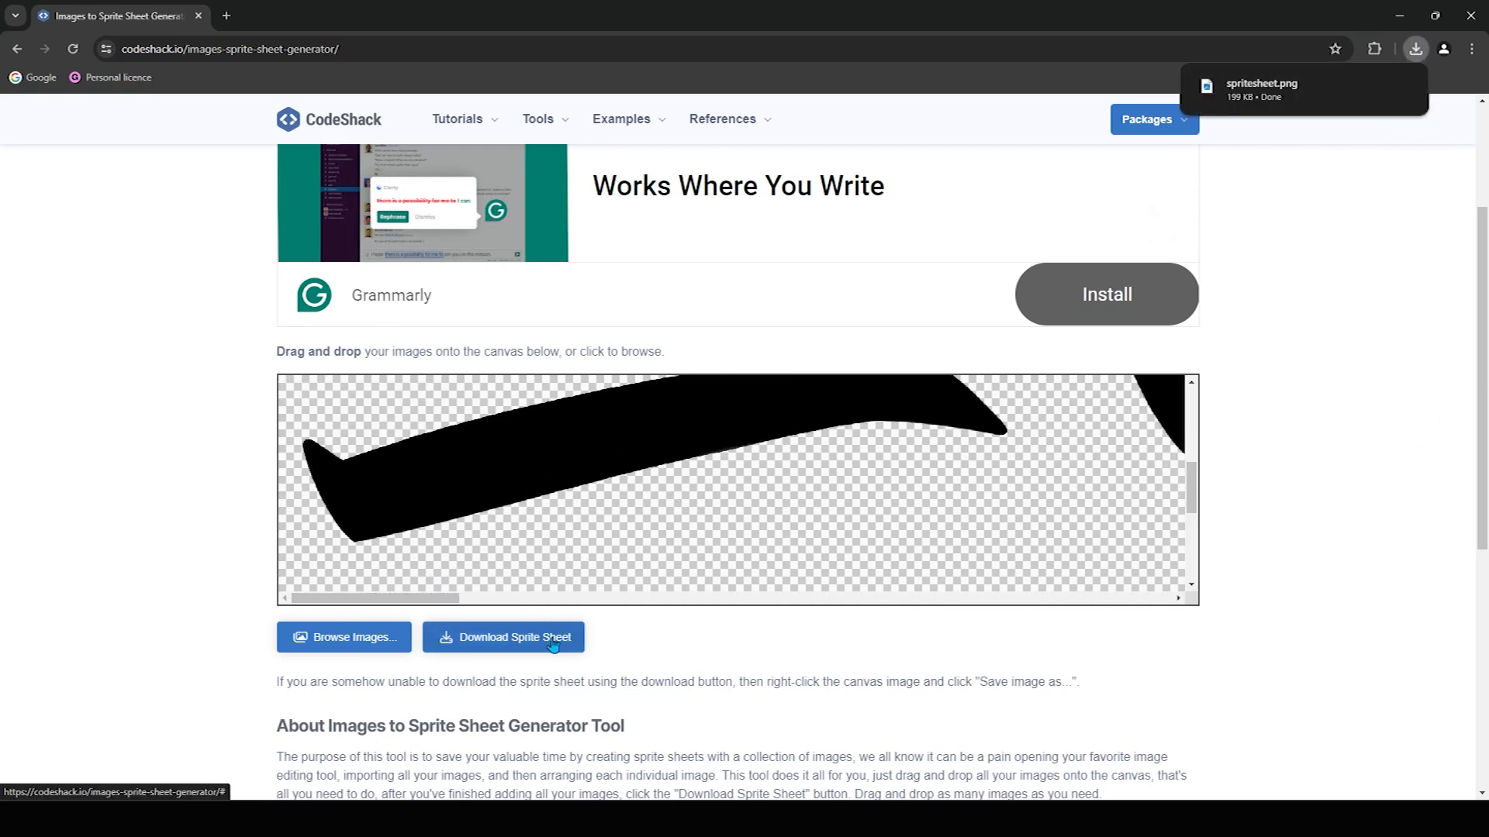
Switch to File Explorer and view the downloaded spritesheet image from the Downloads folder.
click(147, 819)
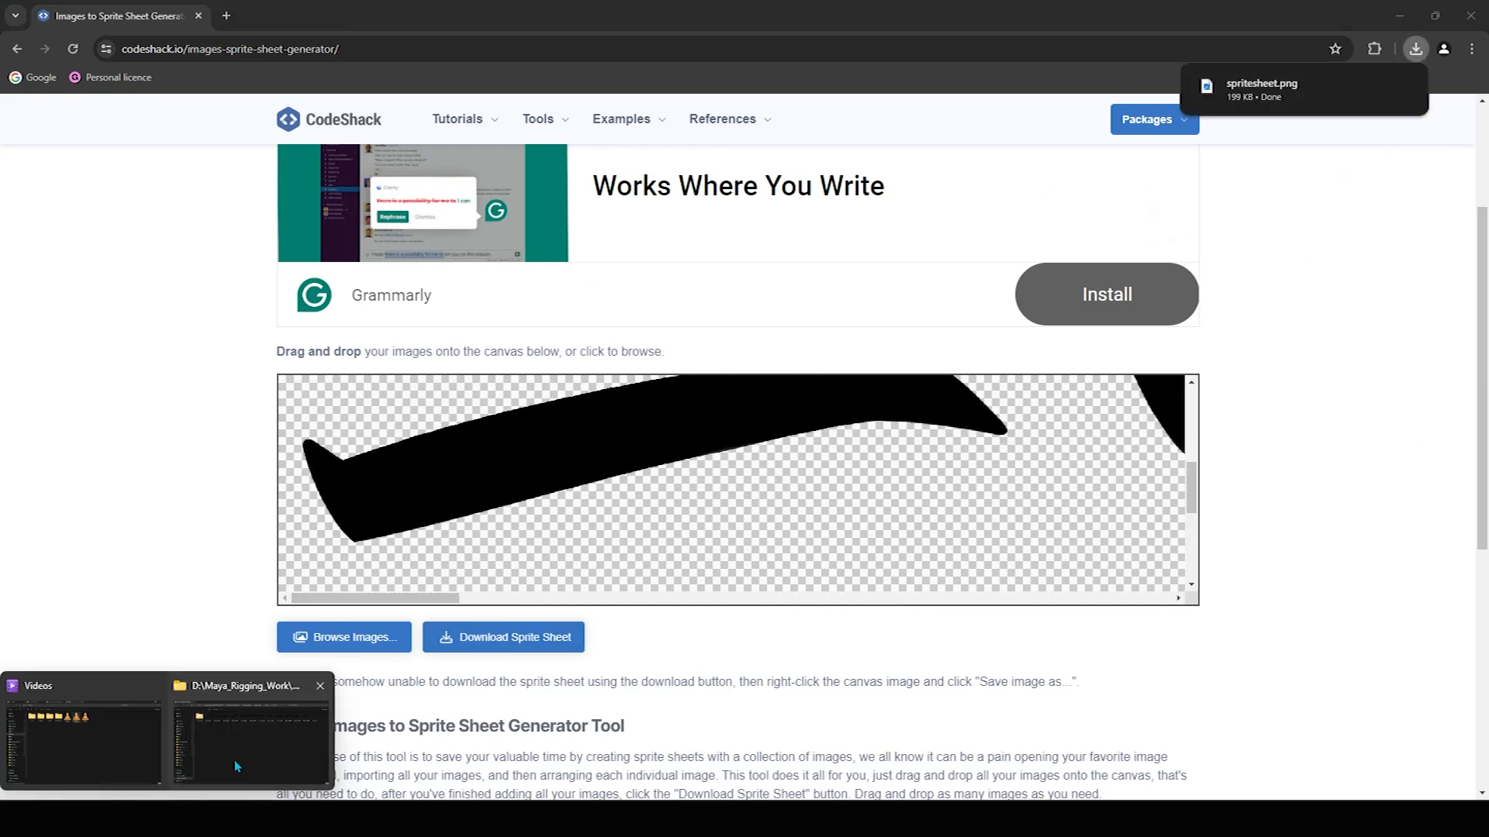
click(243, 749)
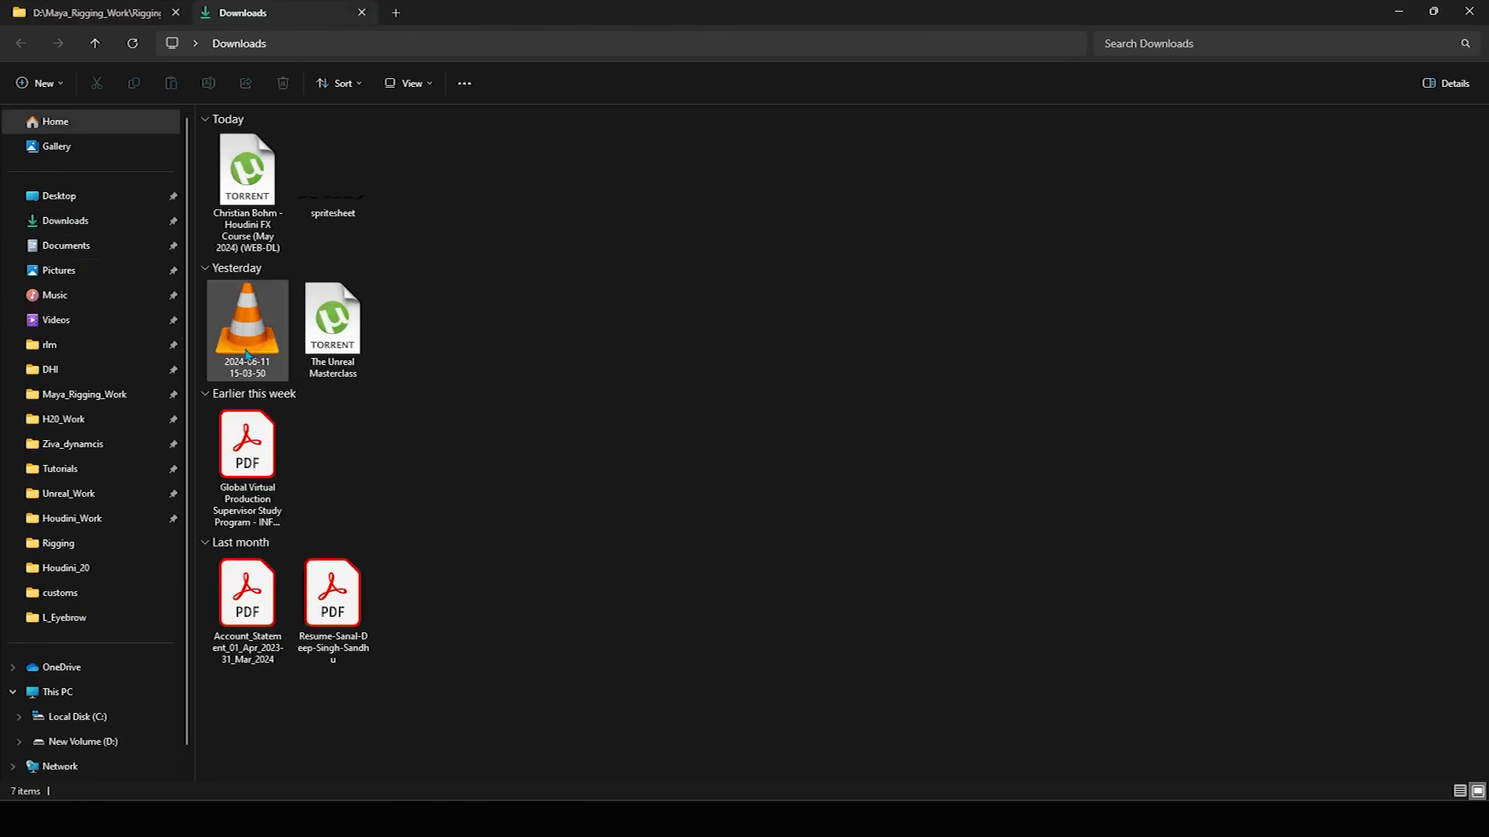
double_click(331, 203)
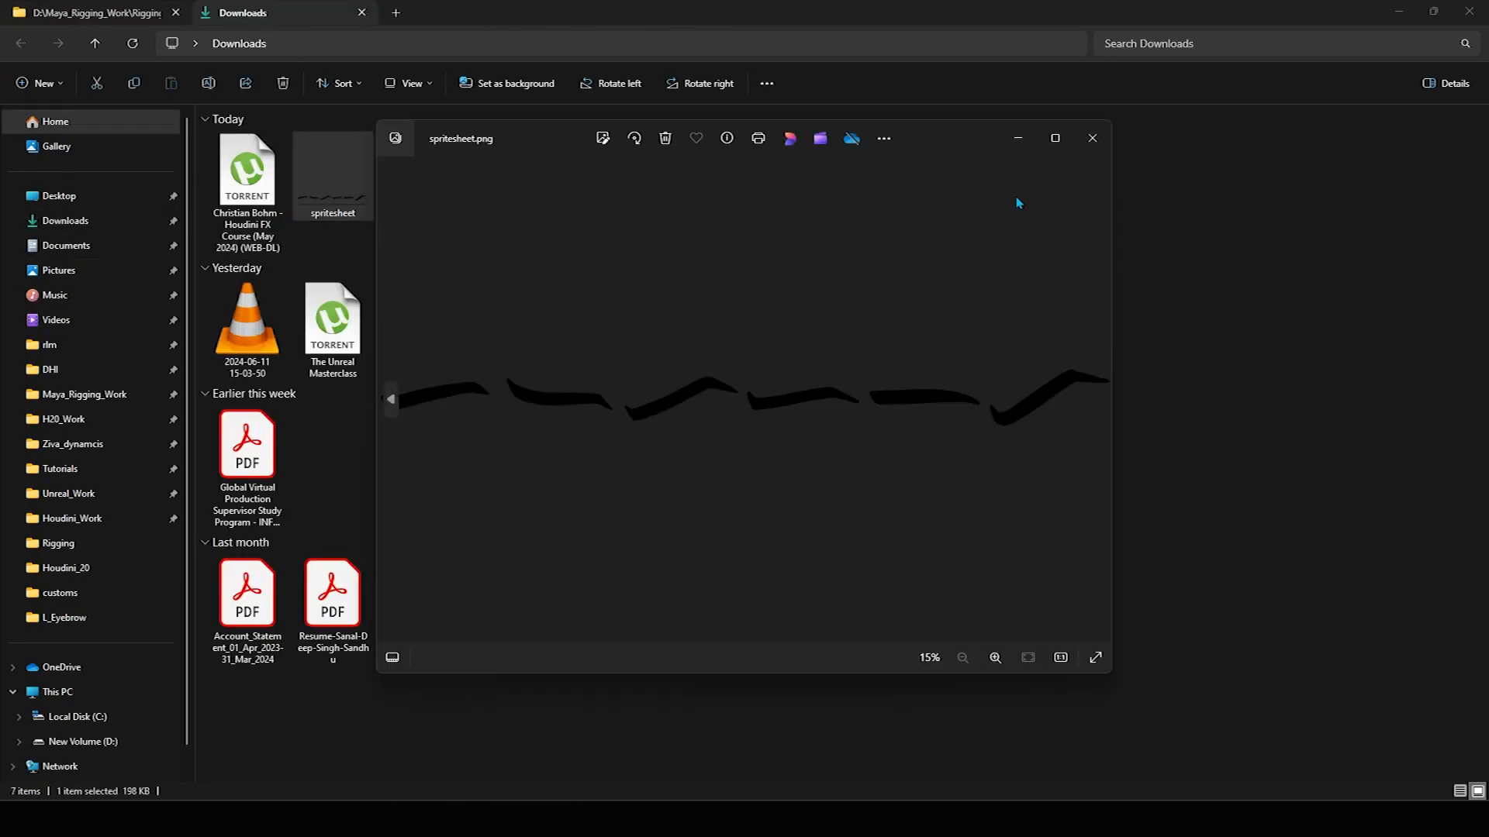
click(1056, 140)
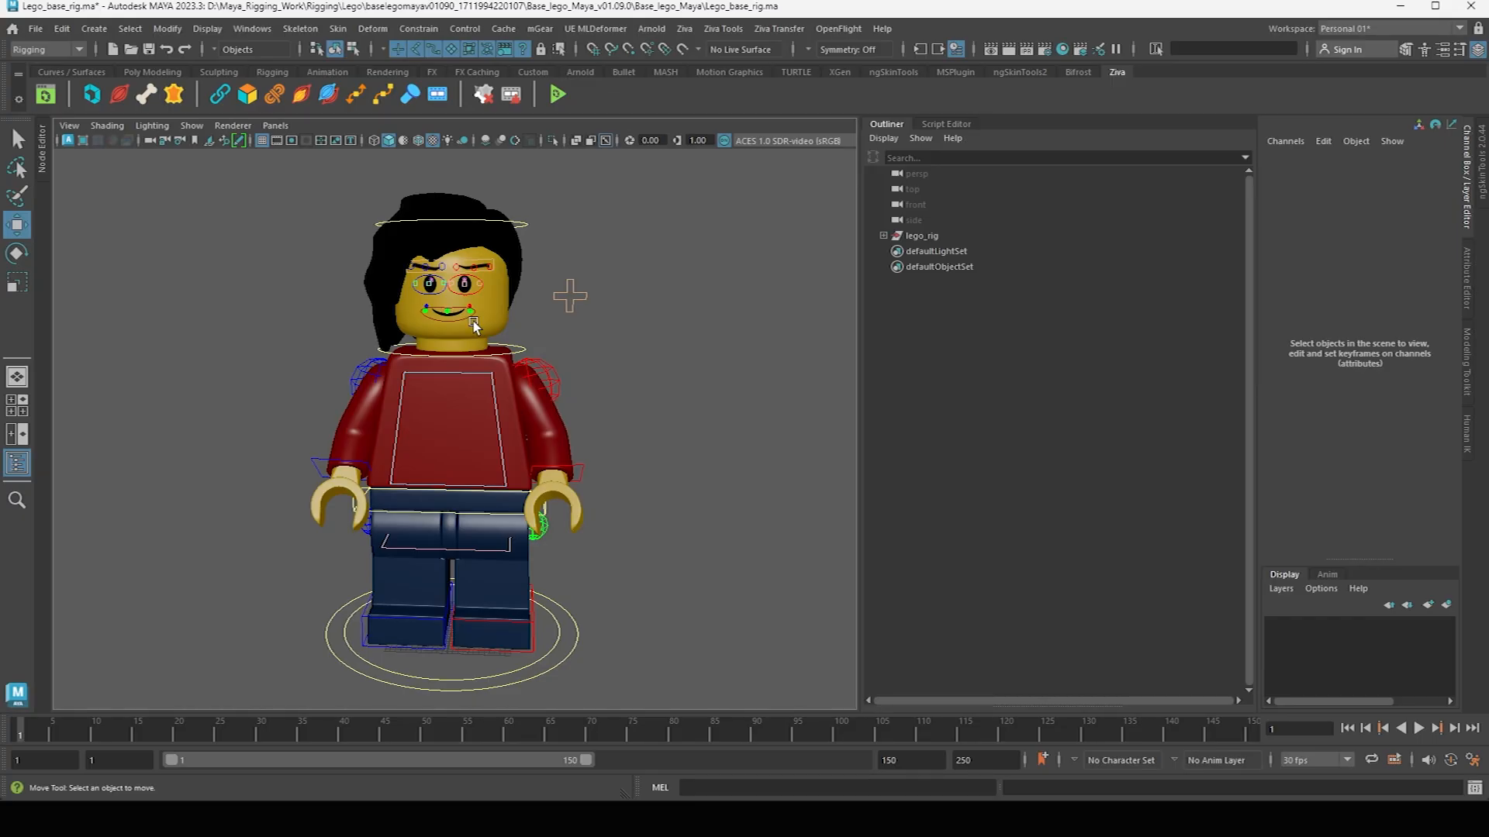
In Maya, select the left eyebrow mesh and both open-eye meshes on the Lego face to inspect their geometry.
scroll(478, 310, up, 2)
scroll(352, 276, down, 2)
scroll(468, 375, up, 8)
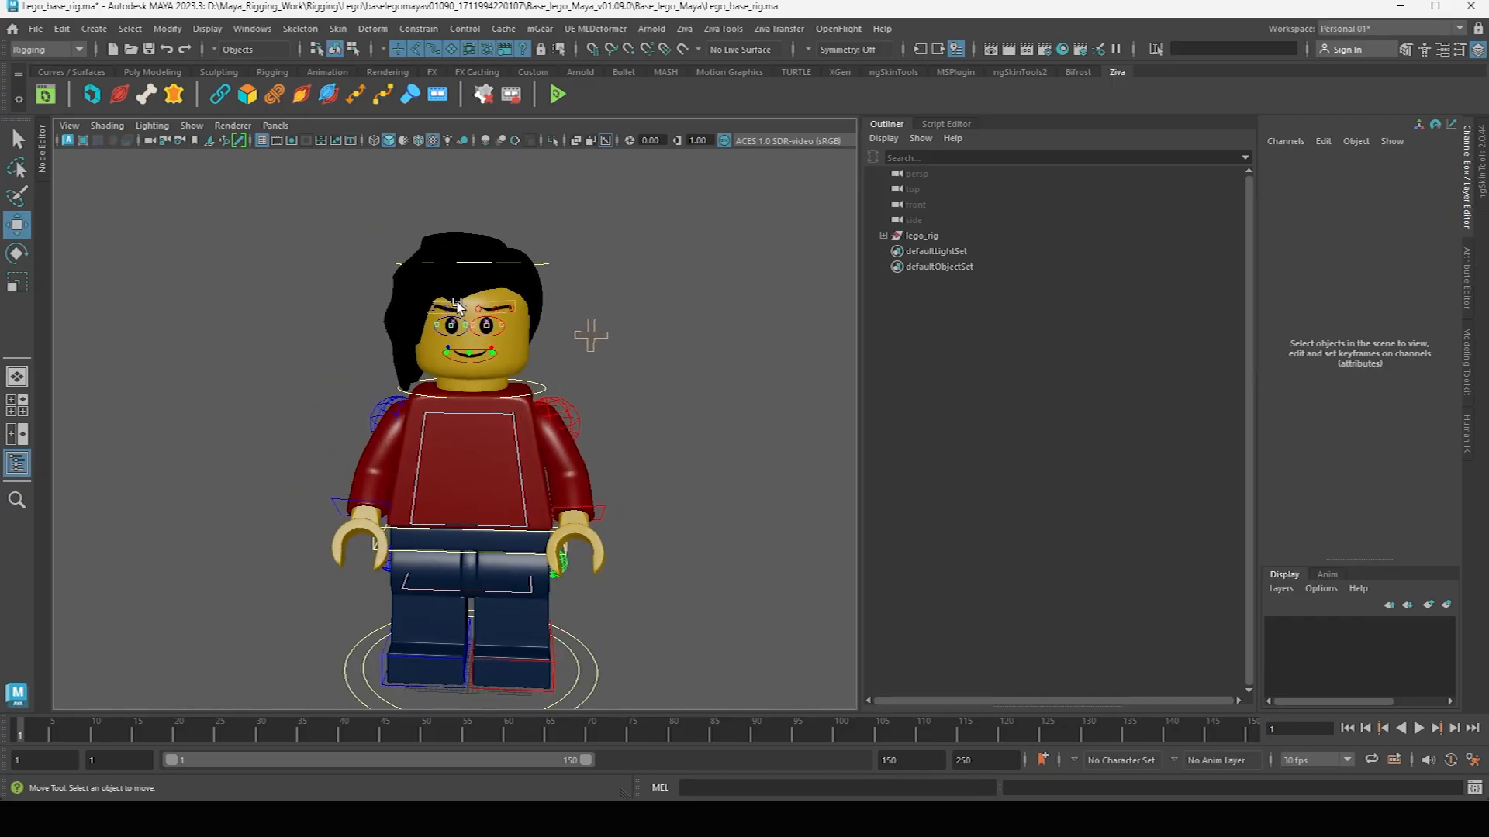
key(q)
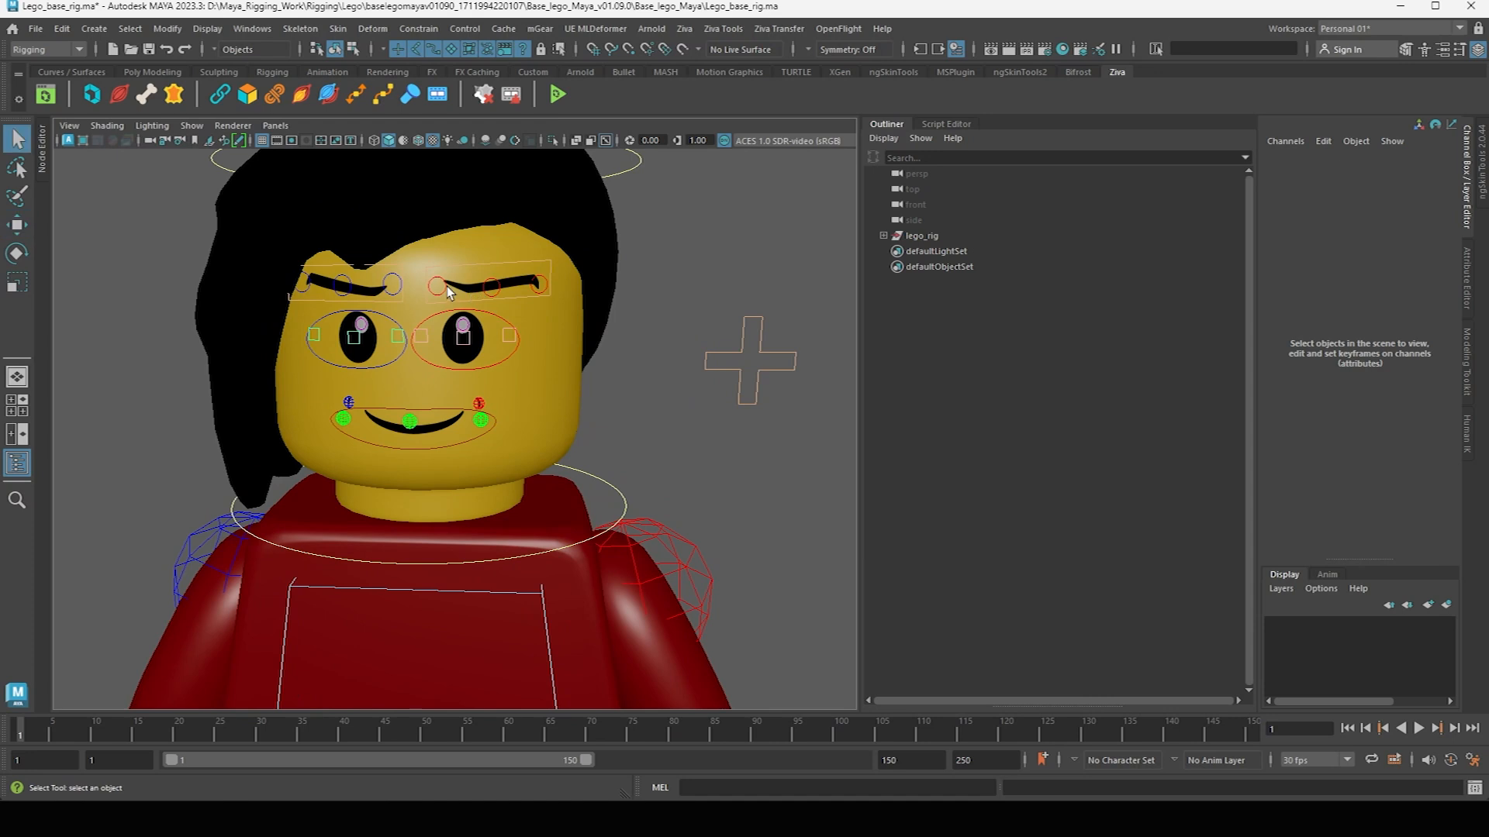
click(447, 286)
click(463, 288)
scroll(480, 345, down, 2)
mouse_move(470, 351)
alt+mouse_down()
mouse_move(457, 340)
mouse_move(486, 360)
alt+mouse_up()
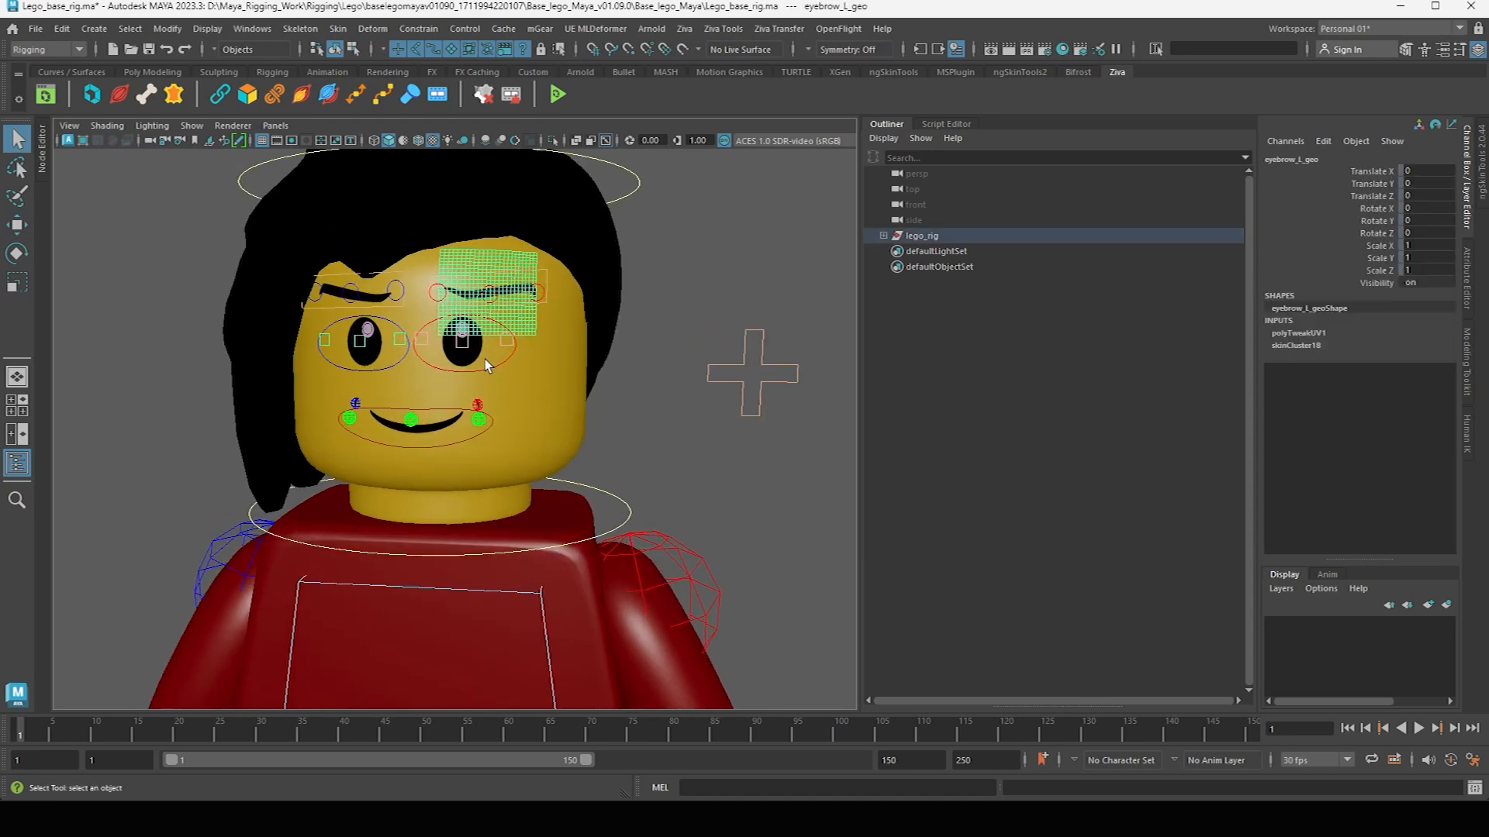
click(481, 355)
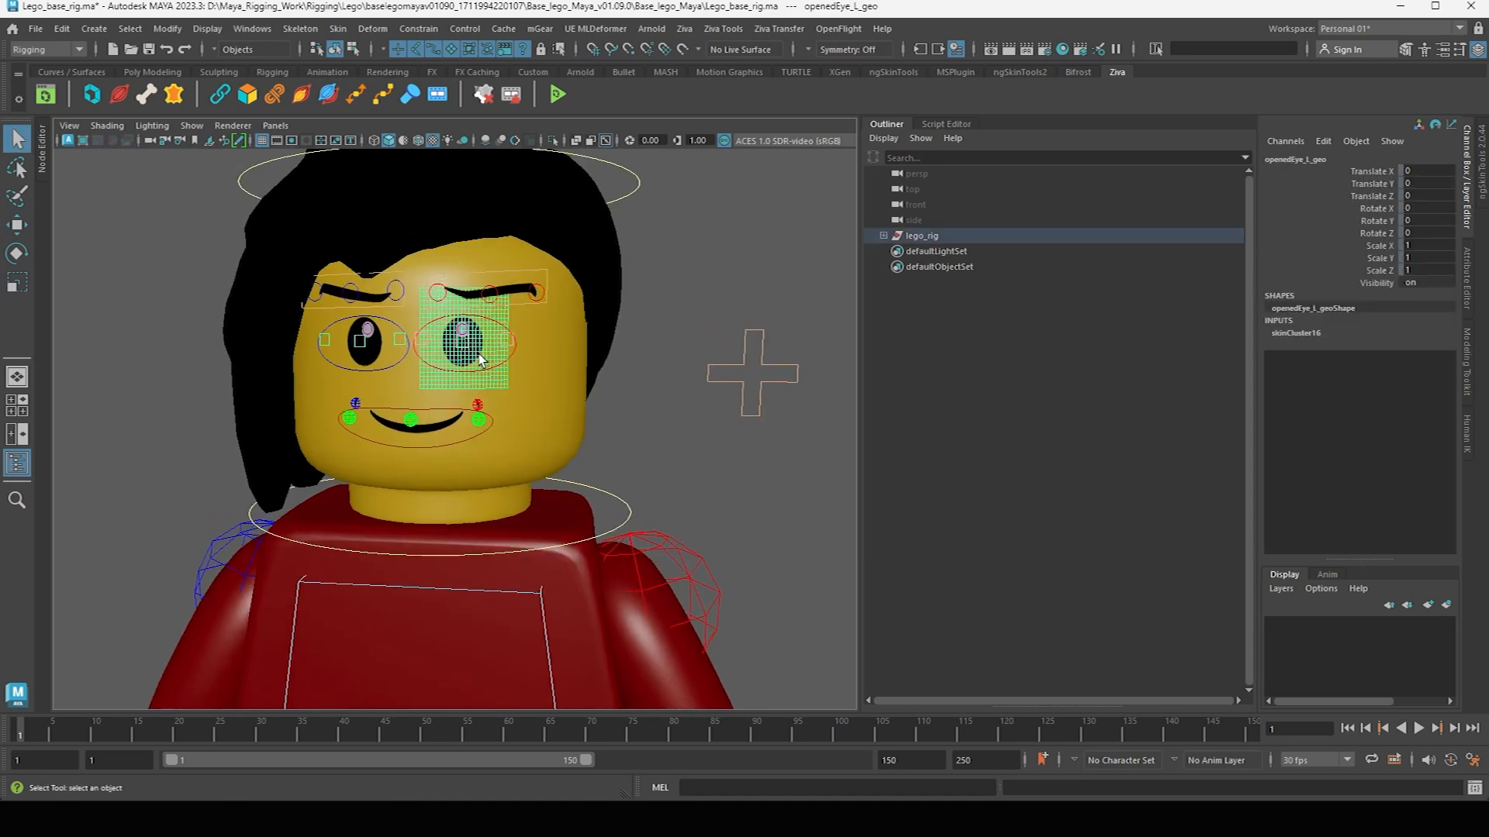
click(384, 360)
Switch back to File Explorer and show the L_Eyebrow folder.
mouse_move(172, 784)
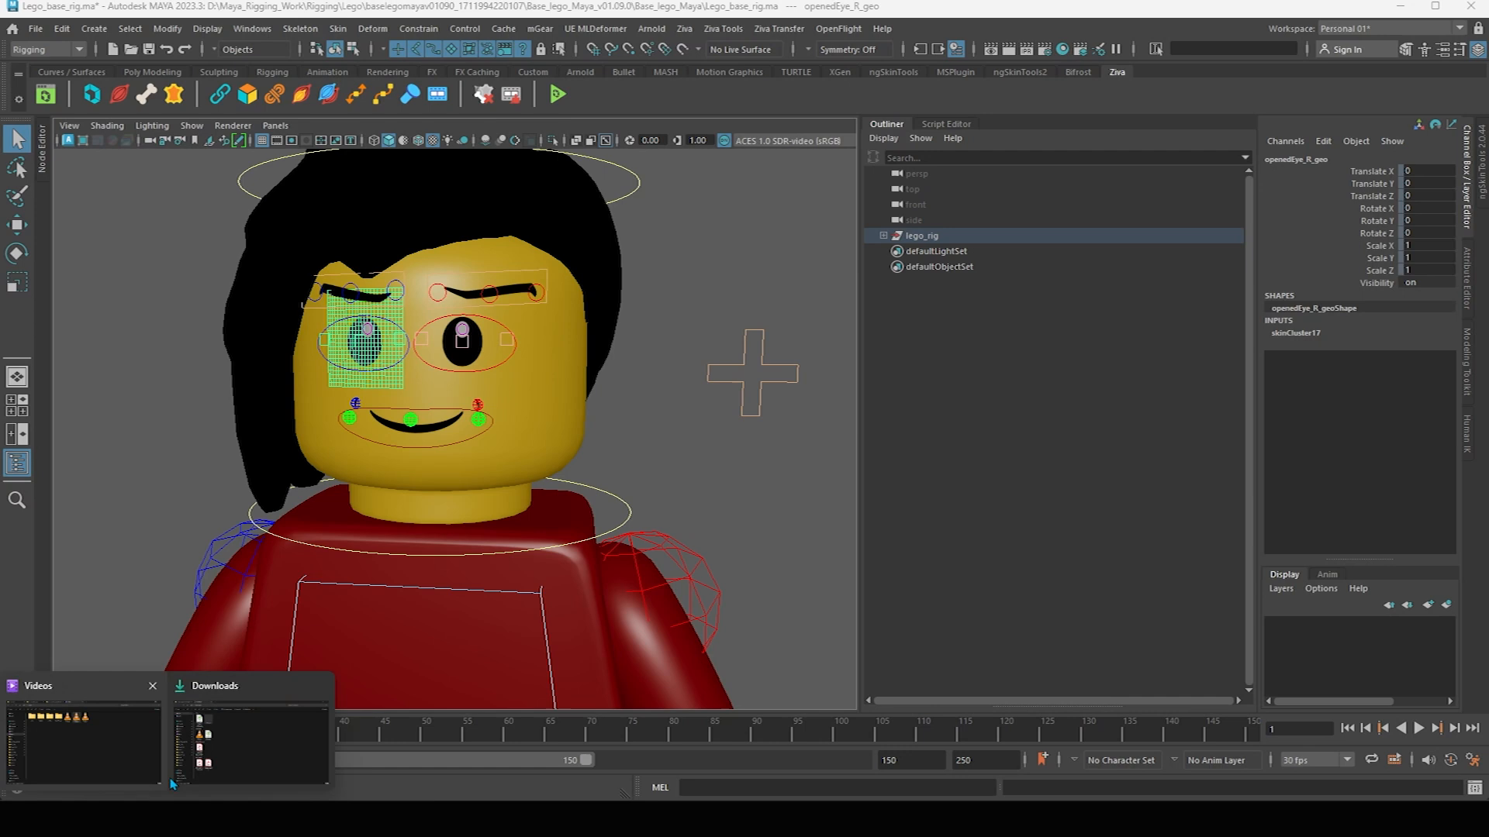
click(129, 758)
mouse_move(172, 785)
click(225, 748)
click(93, 12)
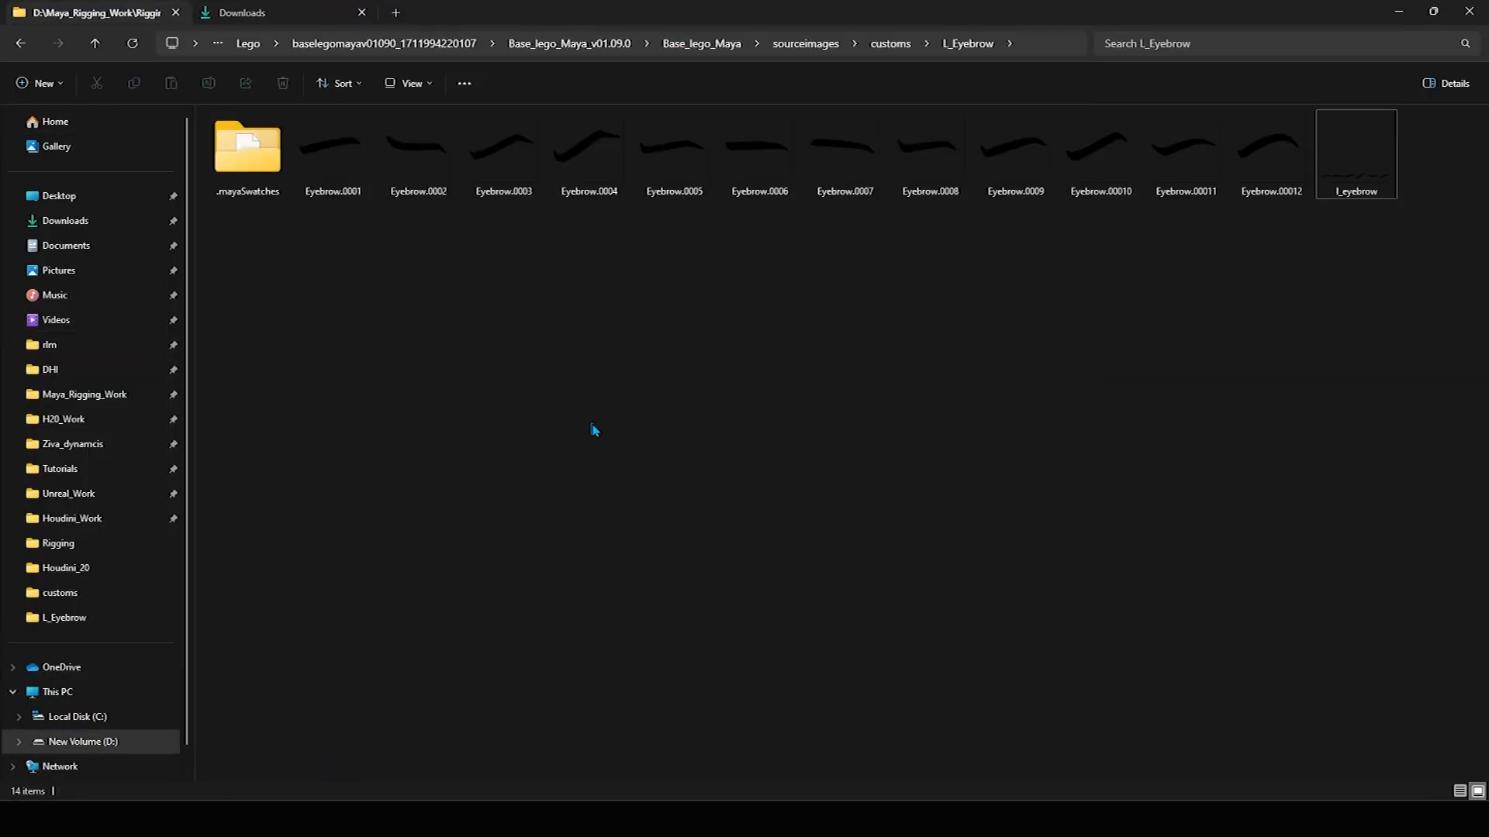
Open the l_eyes sprite sheet from the L_Eyes folder to view its eye shapes, then close it.
key(alt+Up)
double_click(432, 189)
click(828, 172)
double_click(829, 172)
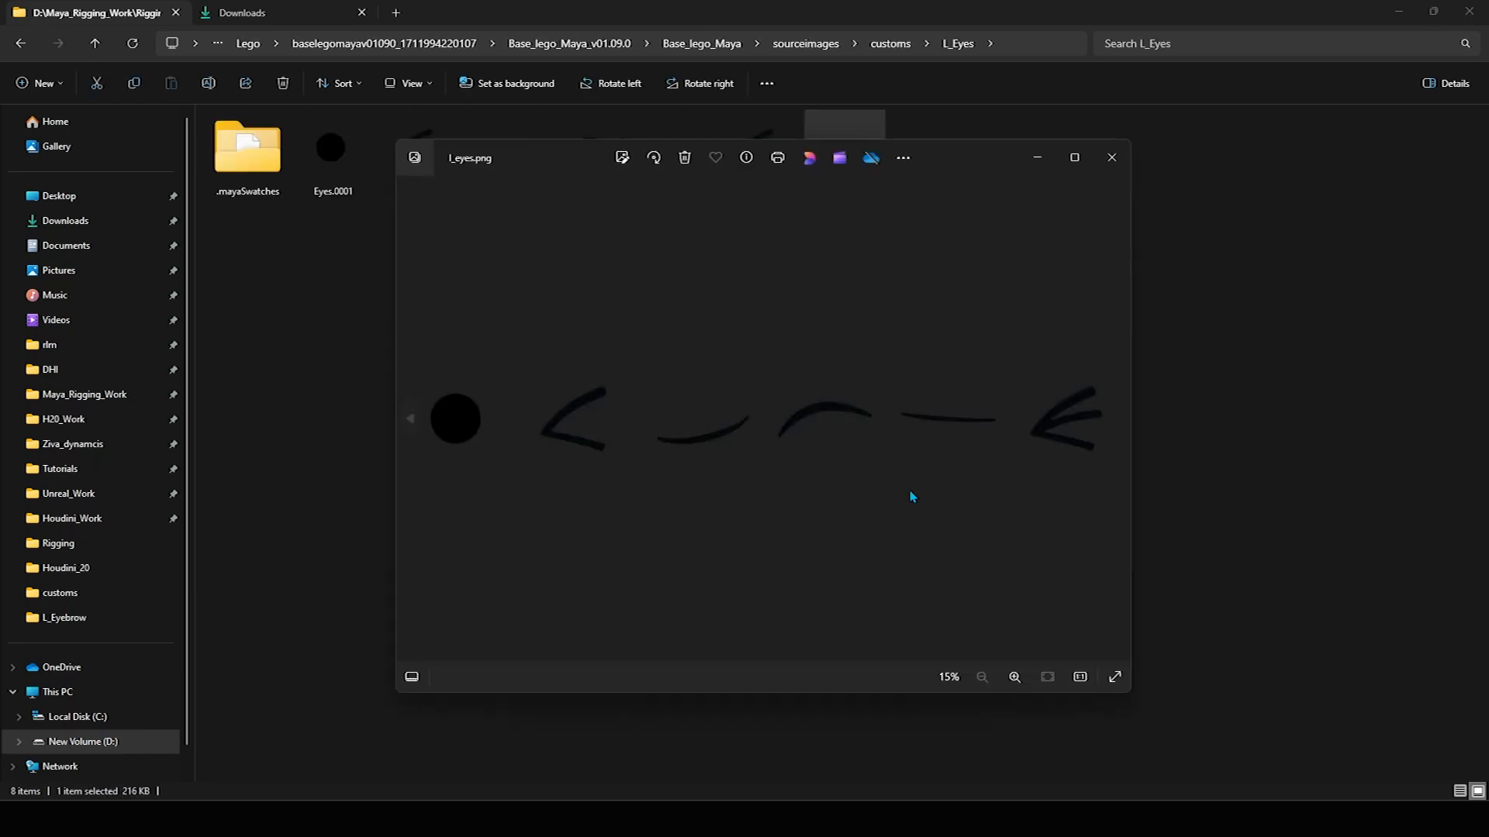
click(1112, 157)
Open the mouth sprite sheet from the mouth folder to view its mouth shapes, then close it.
key(alt+Up)
double_click(518, 183)
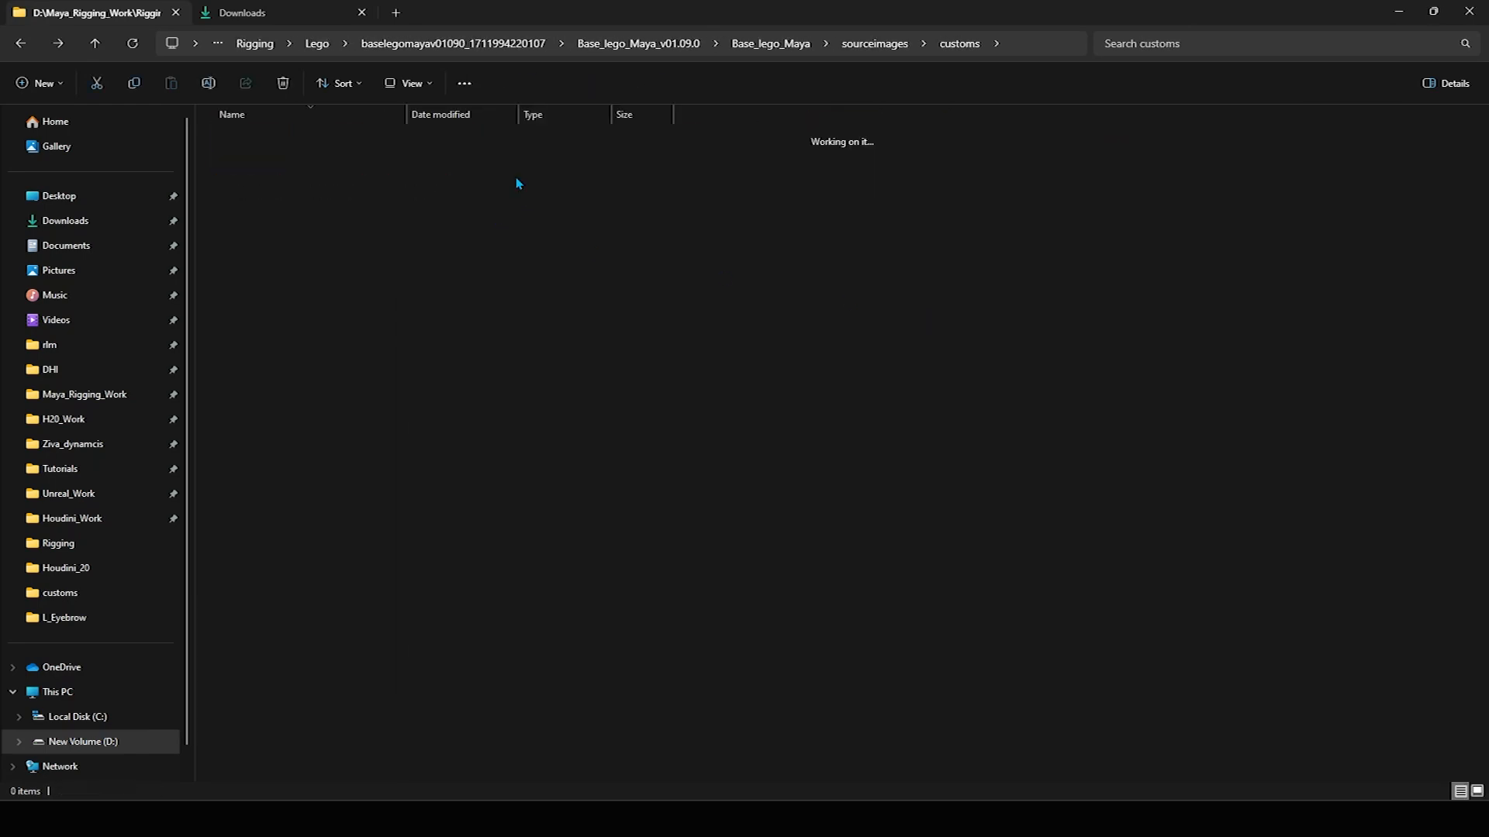
double_click(1272, 155)
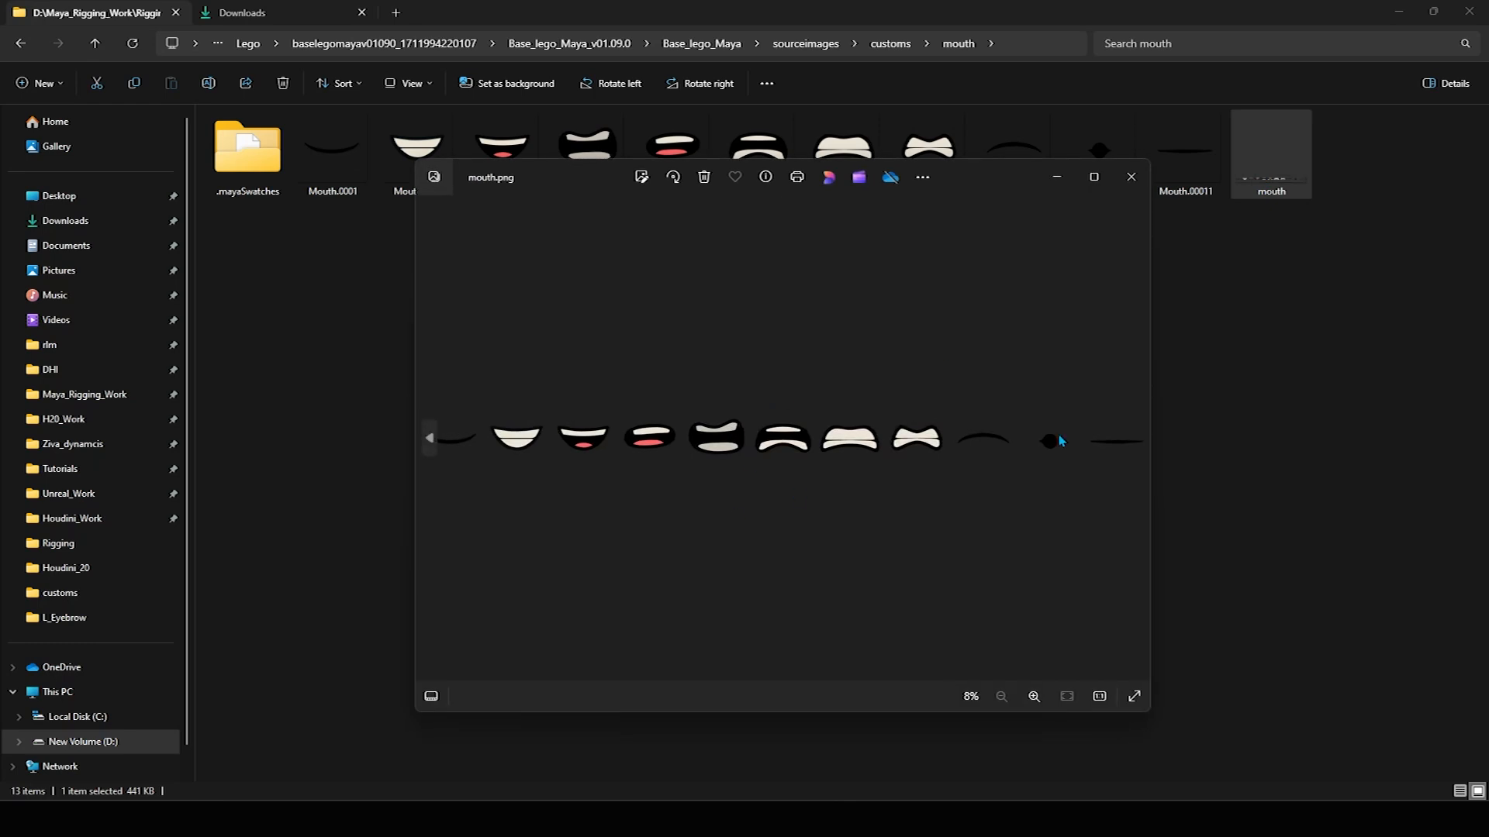
click(1129, 180)
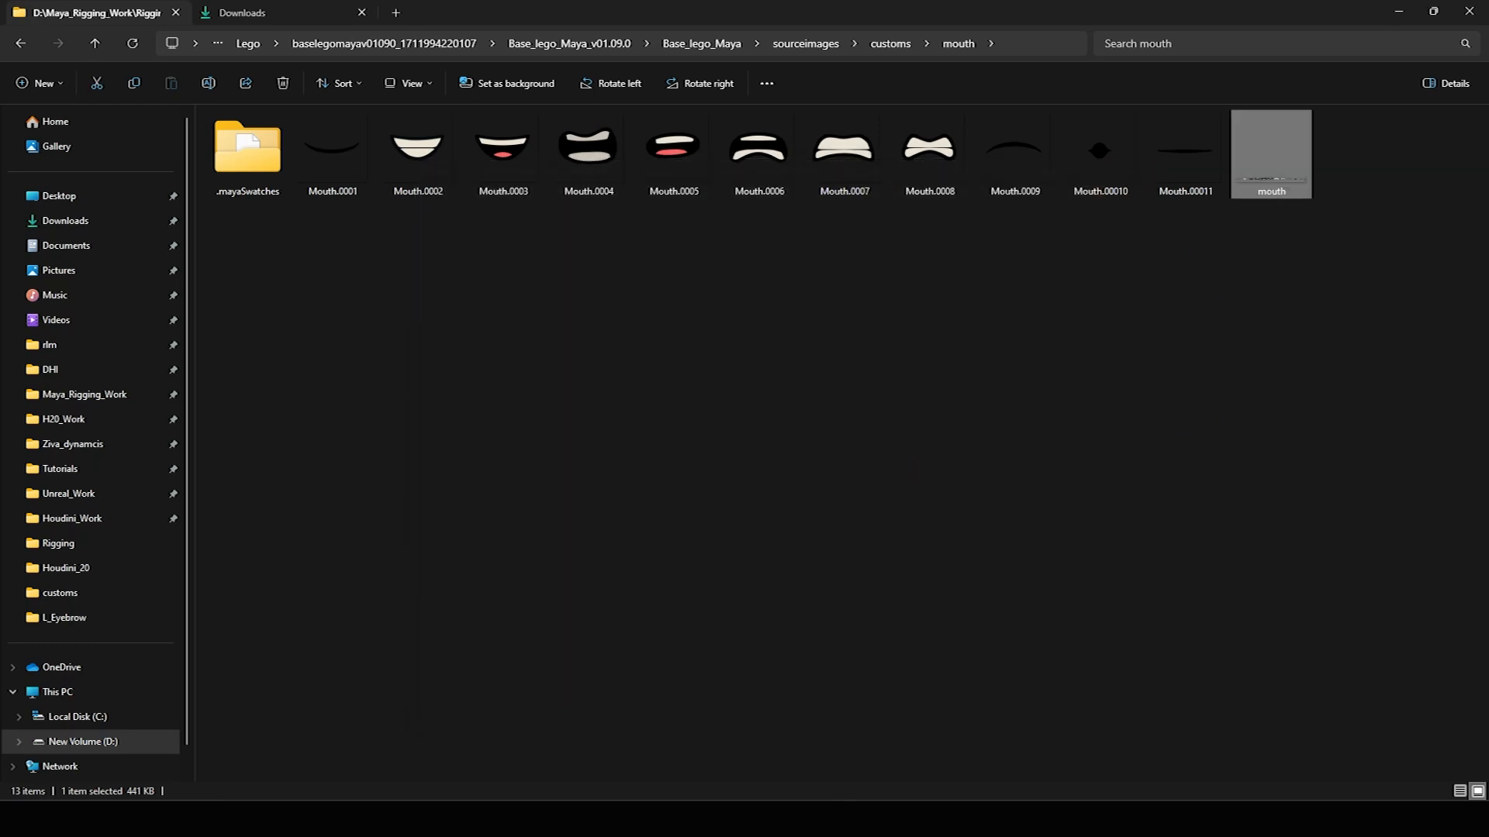
Switch to Maya and inspect the image file assigned to the mouth mesh's Mouth_Txt texture node.
key(alt+Tab)
click(419, 442)
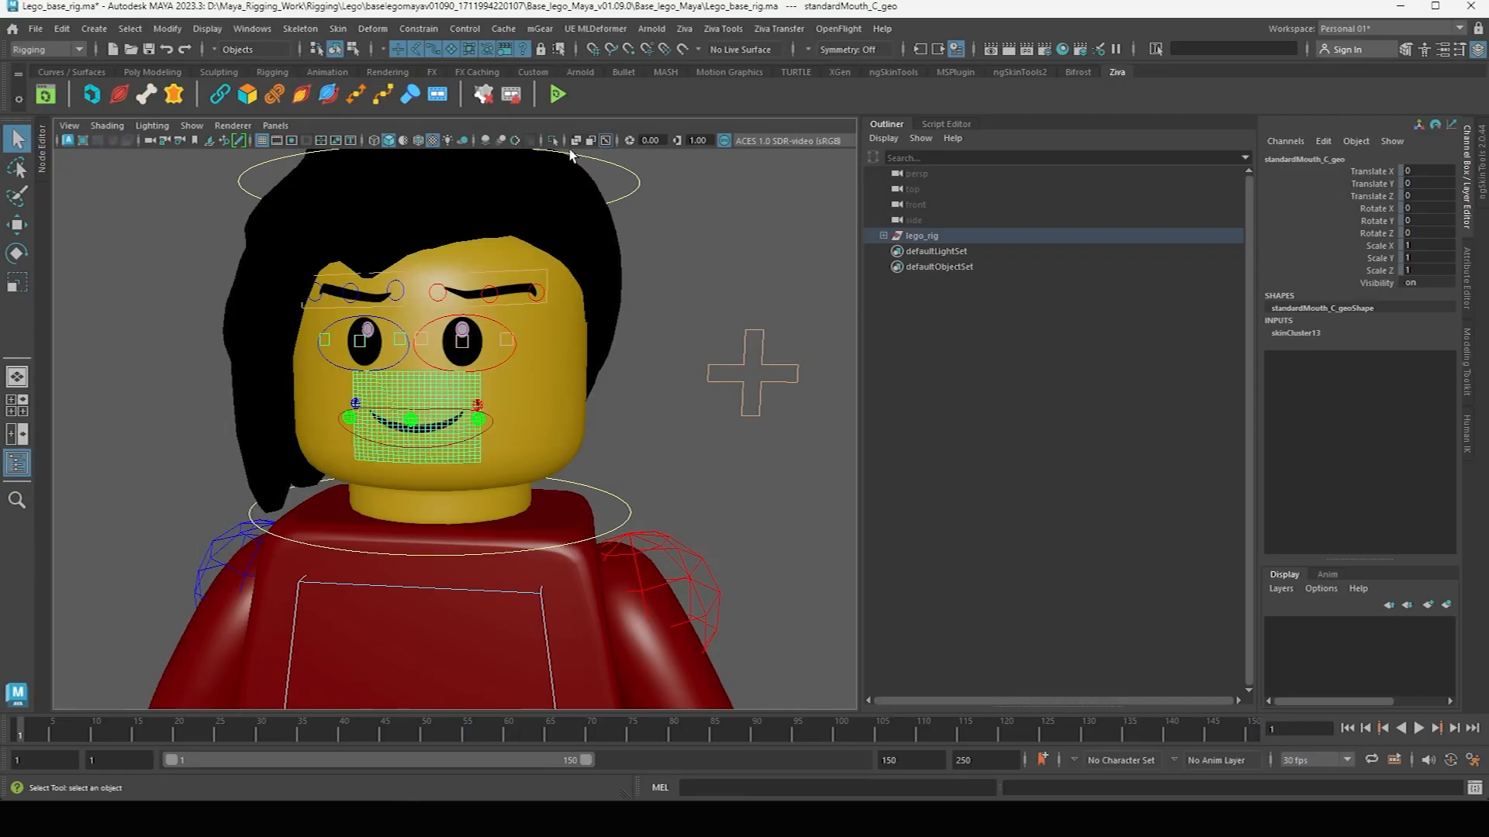
key(ctrl+a)
click(1445, 153)
click(1421, 224)
click(1425, 333)
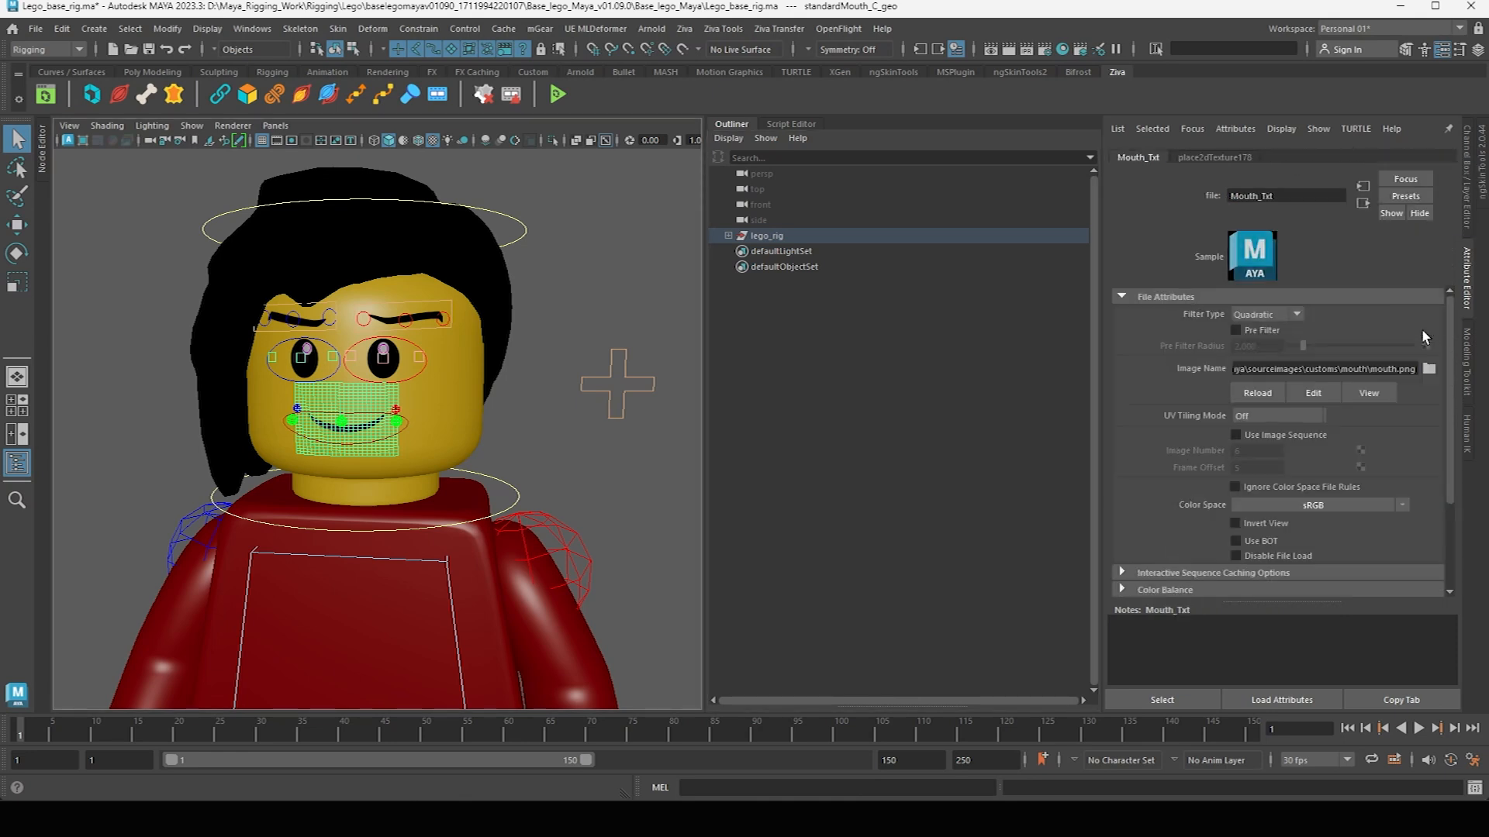
click(1464, 187)
Open the UV Editor for the mouth mesh and place it beside the character's face.
key(F2)
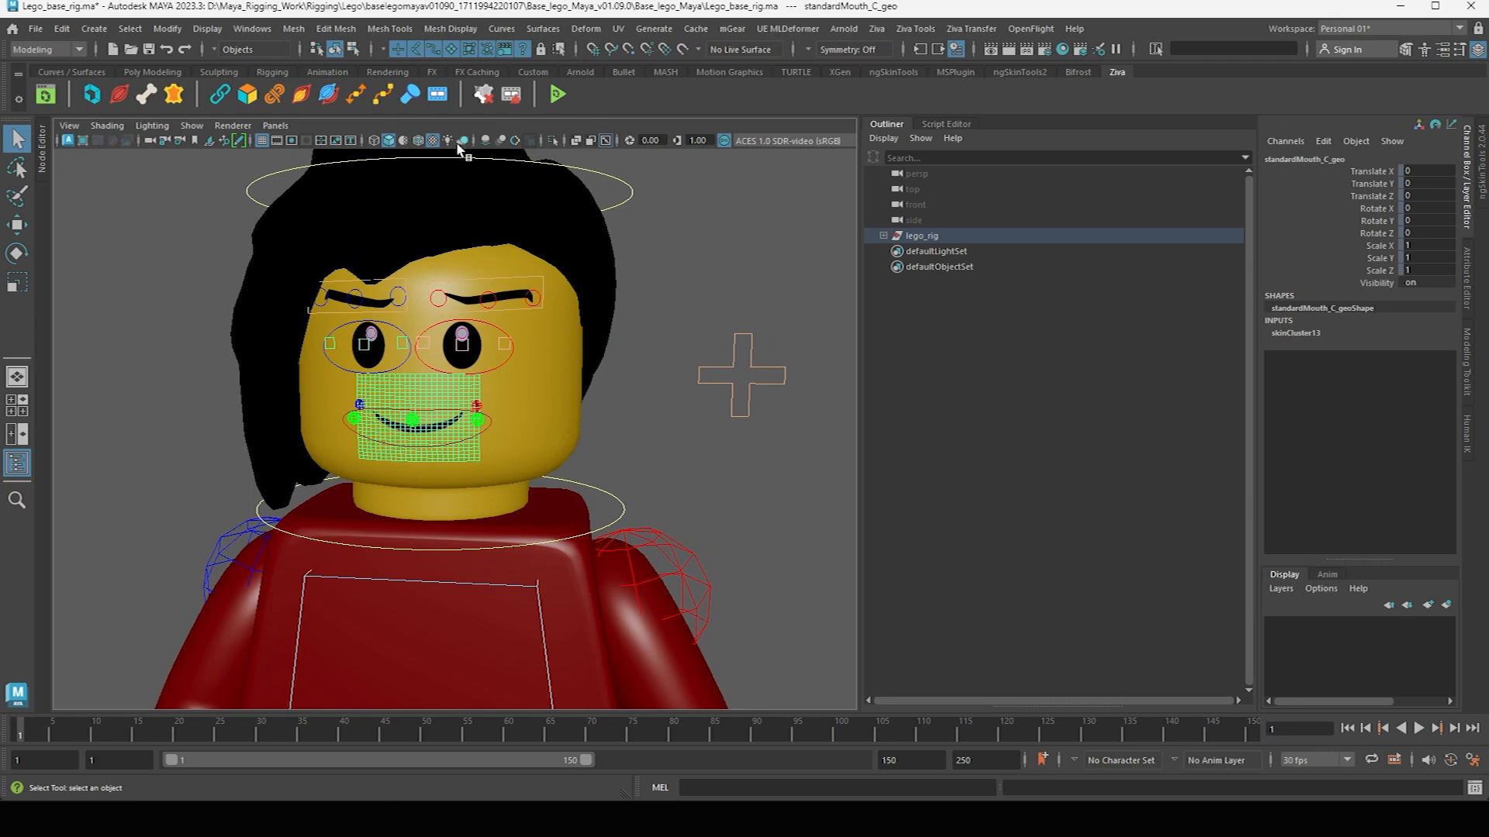
click(618, 28)
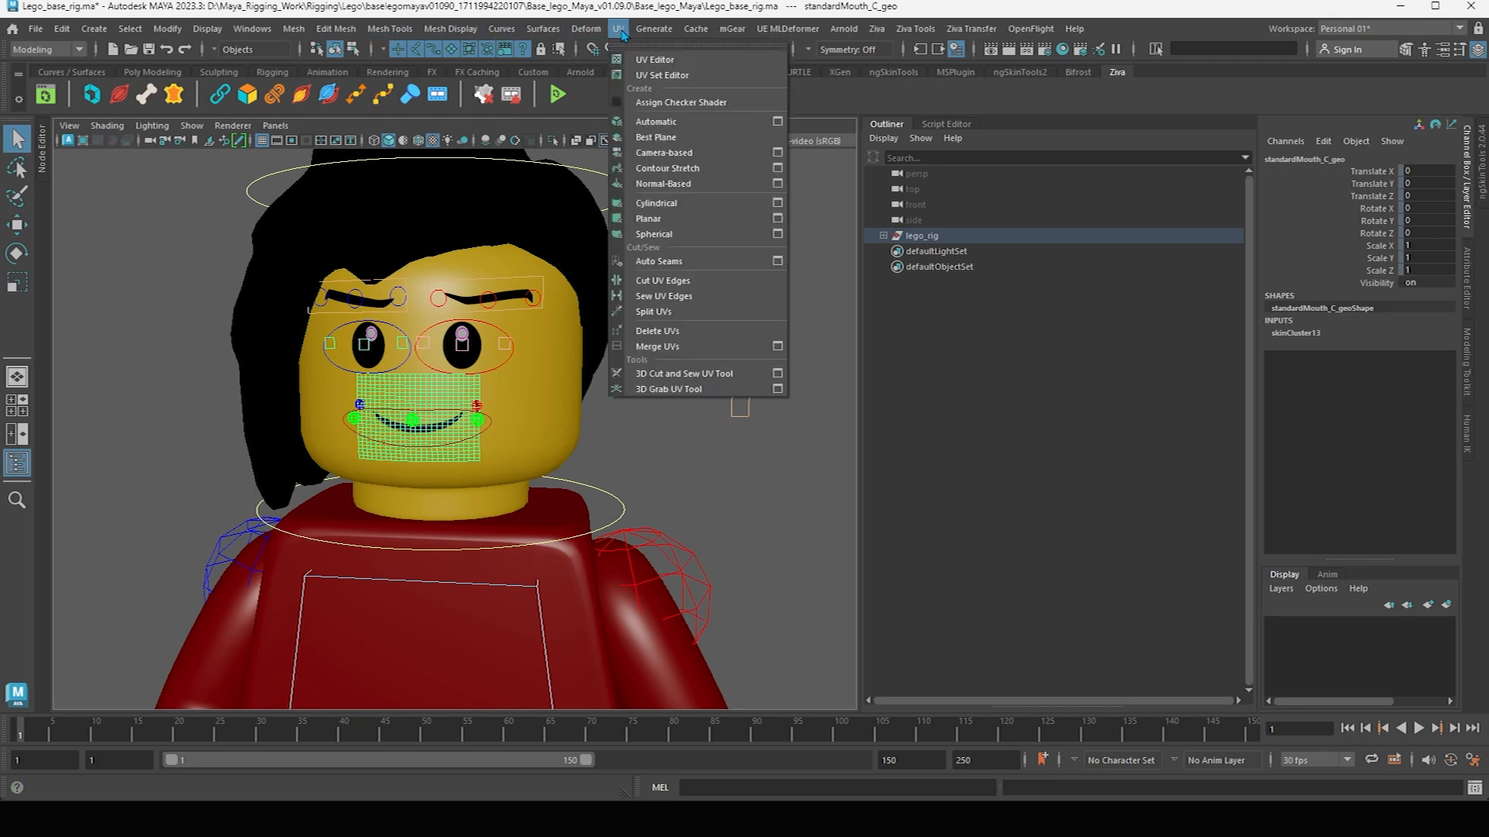
click(751, 59)
drag(1005, 195, 662, 118)
scroll(670, 328, down, 3)
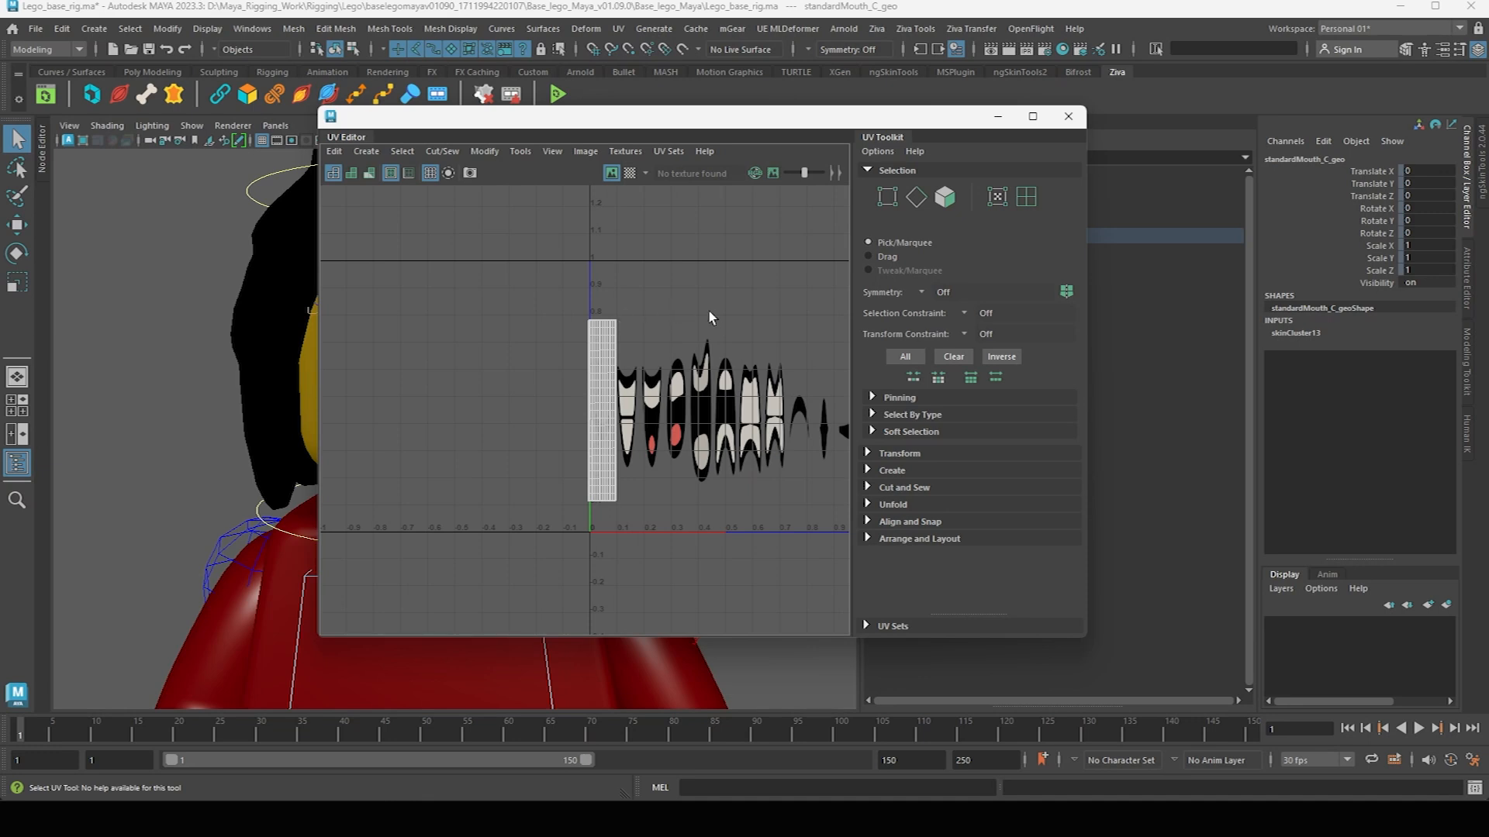
scroll(709, 311, up, 3)
alt+middle_drag(530, 340, 625, 301)
drag(616, 118, 948, 146)
Move all the mouth mesh's UVs horizontally onto the second mouth shape of the sprite sheet.
right_drag(827, 325, 921, 337)
click(829, 345)
double_click(830, 336)
key(w)
drag(916, 470, 960, 470)
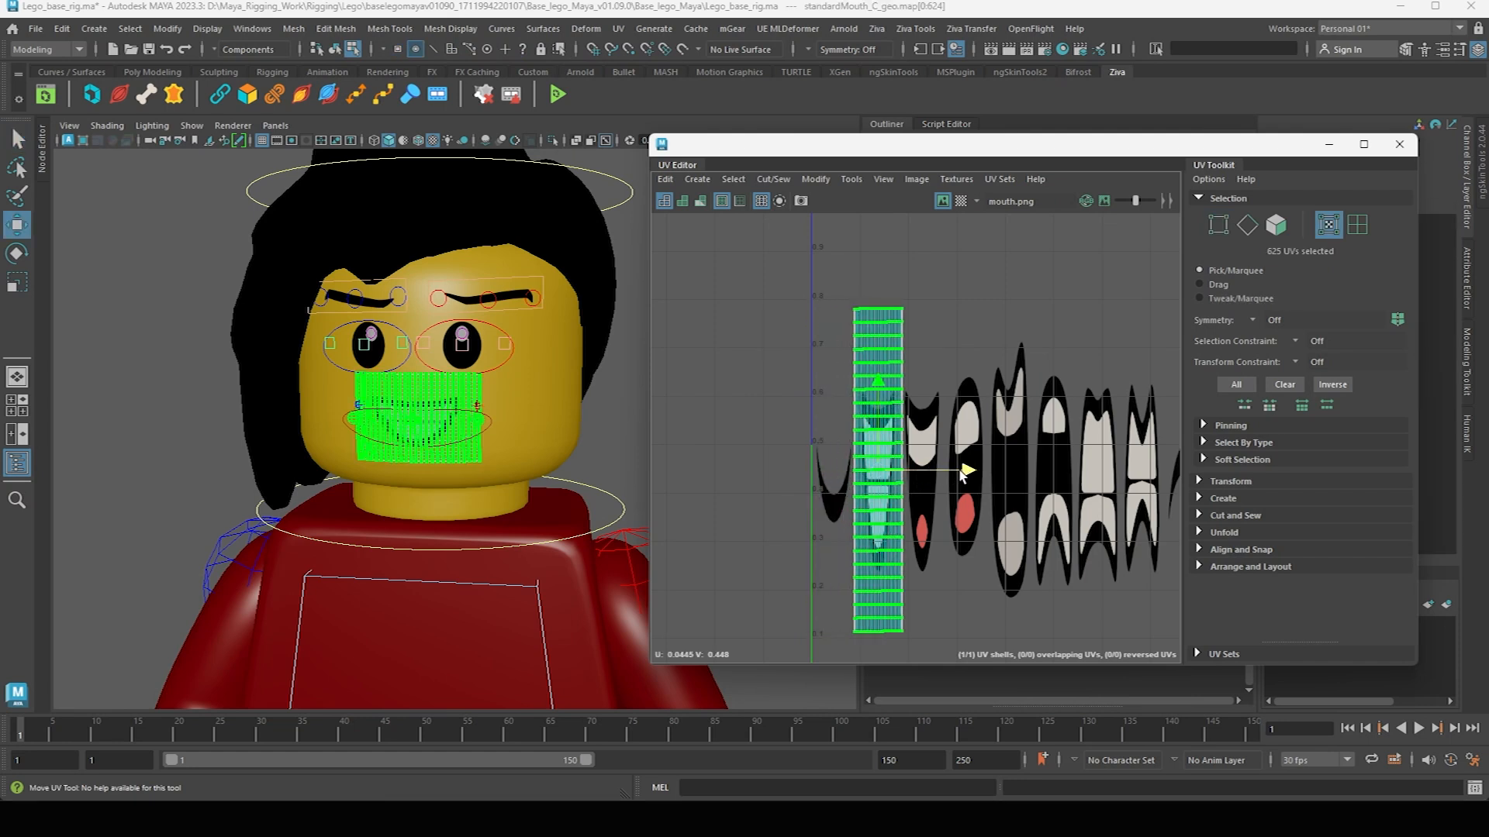
Return the mouth mesh to object mode and examine the second mouth expression on the face.
right_drag(358, 390, 461, 363)
click(152, 340)
mouse_move(149, 368)
alt+mouse_down()
mouse_move(241, 388)
mouse_move(169, 359)
alt+mouse_up()
scroll(169, 359, up, 3)
click(376, 431)
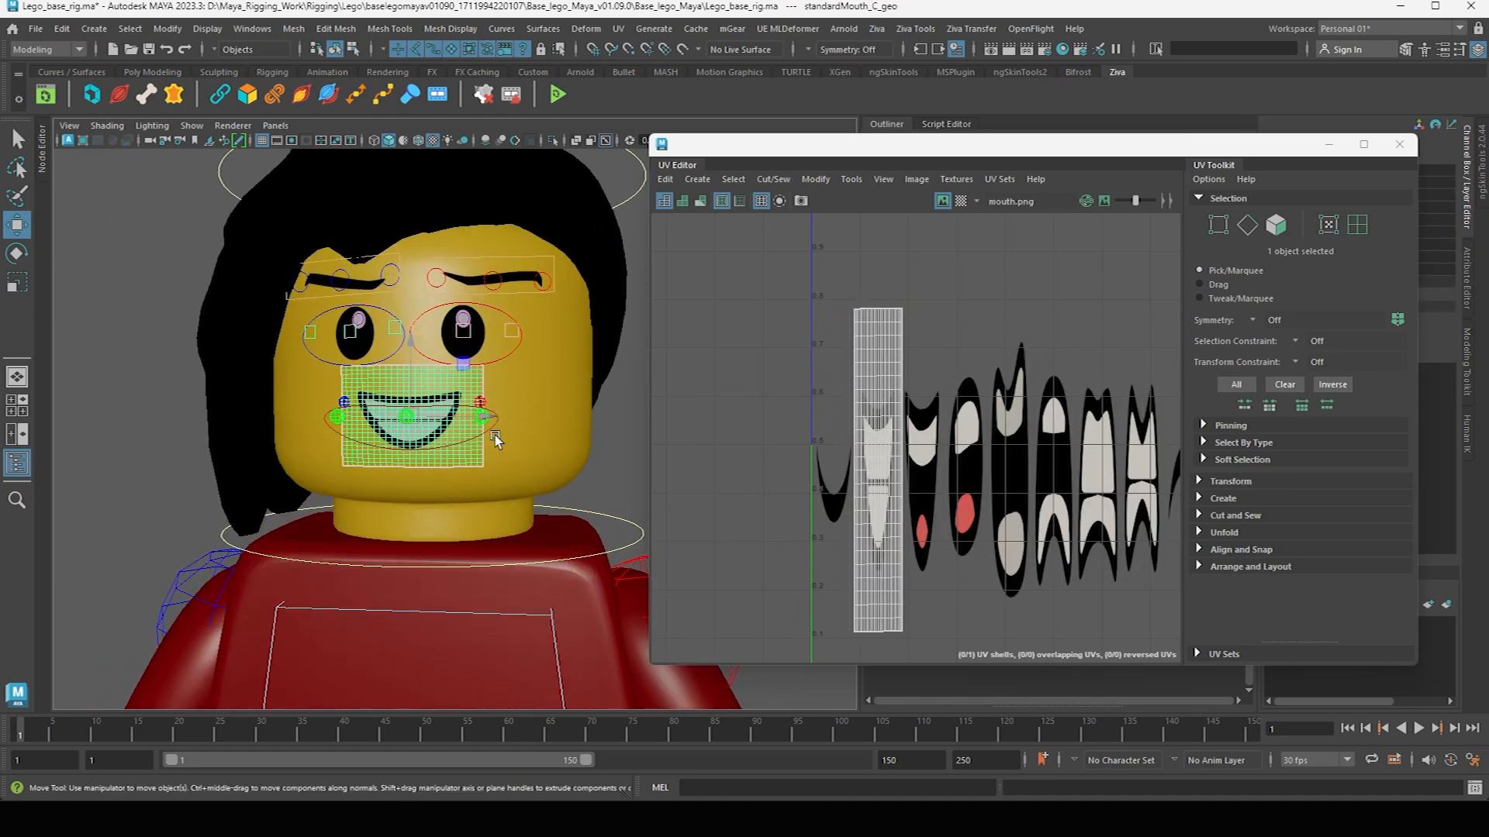
Undo the mouth UV shift and return the mesh to object mode.
key(ctrl+z)
key(ctrl+z)
key(ctrl+z)
key(ctrl+z)
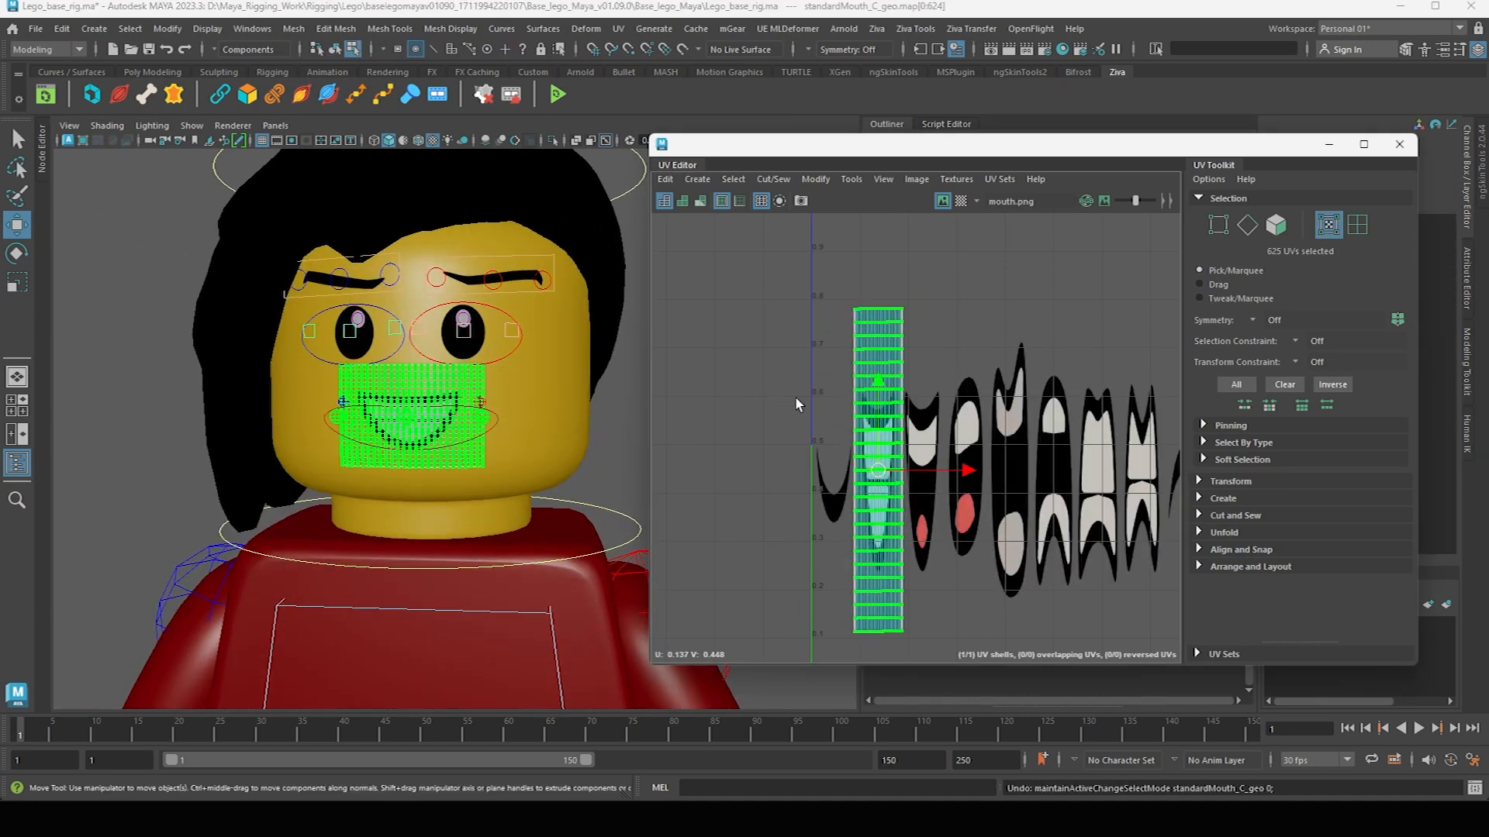
right_drag(452, 389, 518, 335)
click(630, 382)
click(422, 421)
Select the mouth mesh and check its UV shell against the first shape in mouth.png.
scroll(422, 421, down, 4)
alt+drag(501, 370, 570, 228)
click(574, 260)
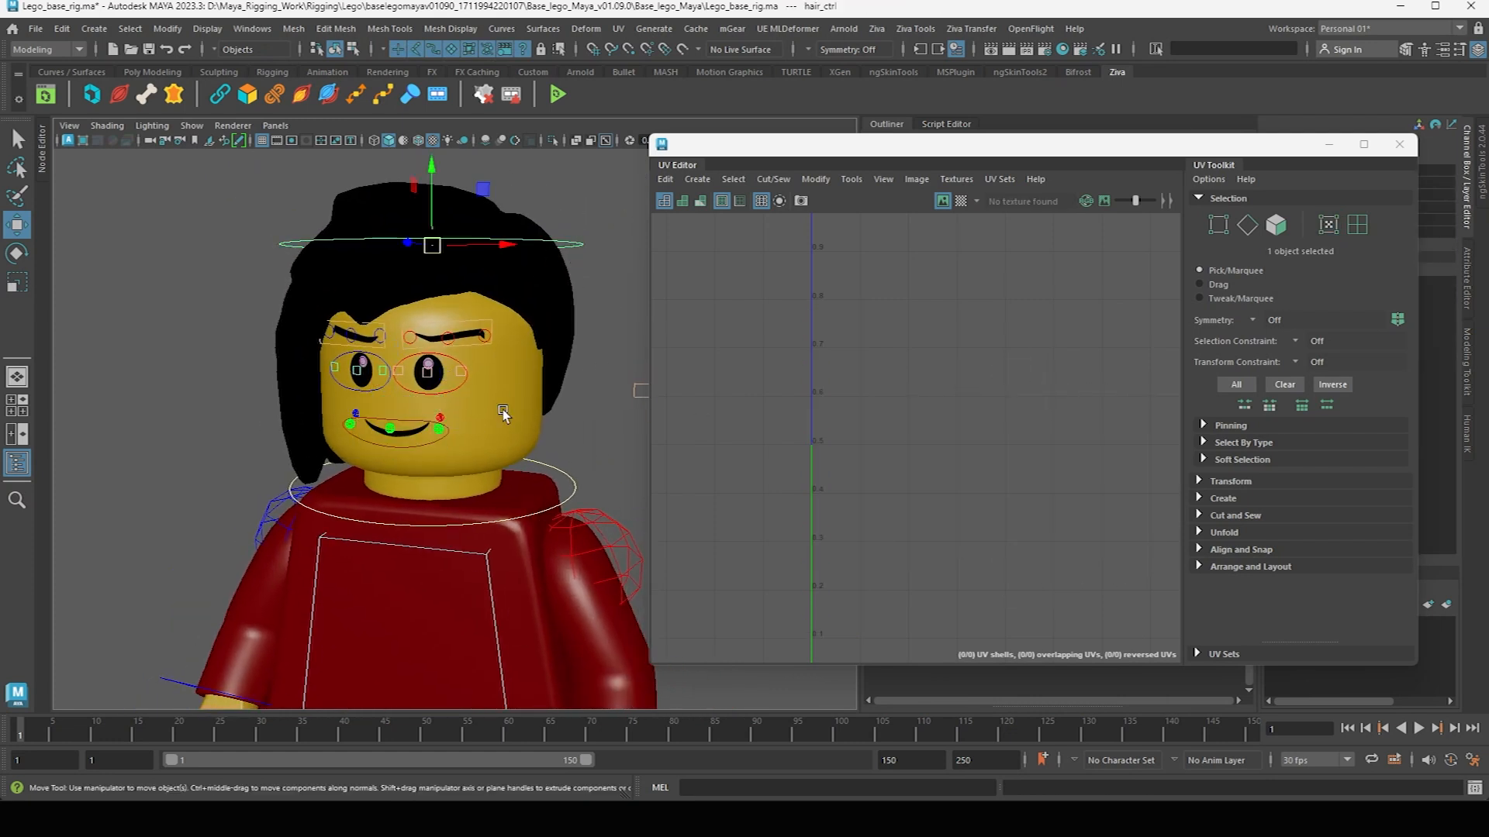
click(410, 430)
mouse_move(411, 431)
alt+mouse_down()
mouse_move(468, 419)
mouse_move(418, 411)
alt+mouse_up()
scroll(458, 380, up, 3)
key(q)
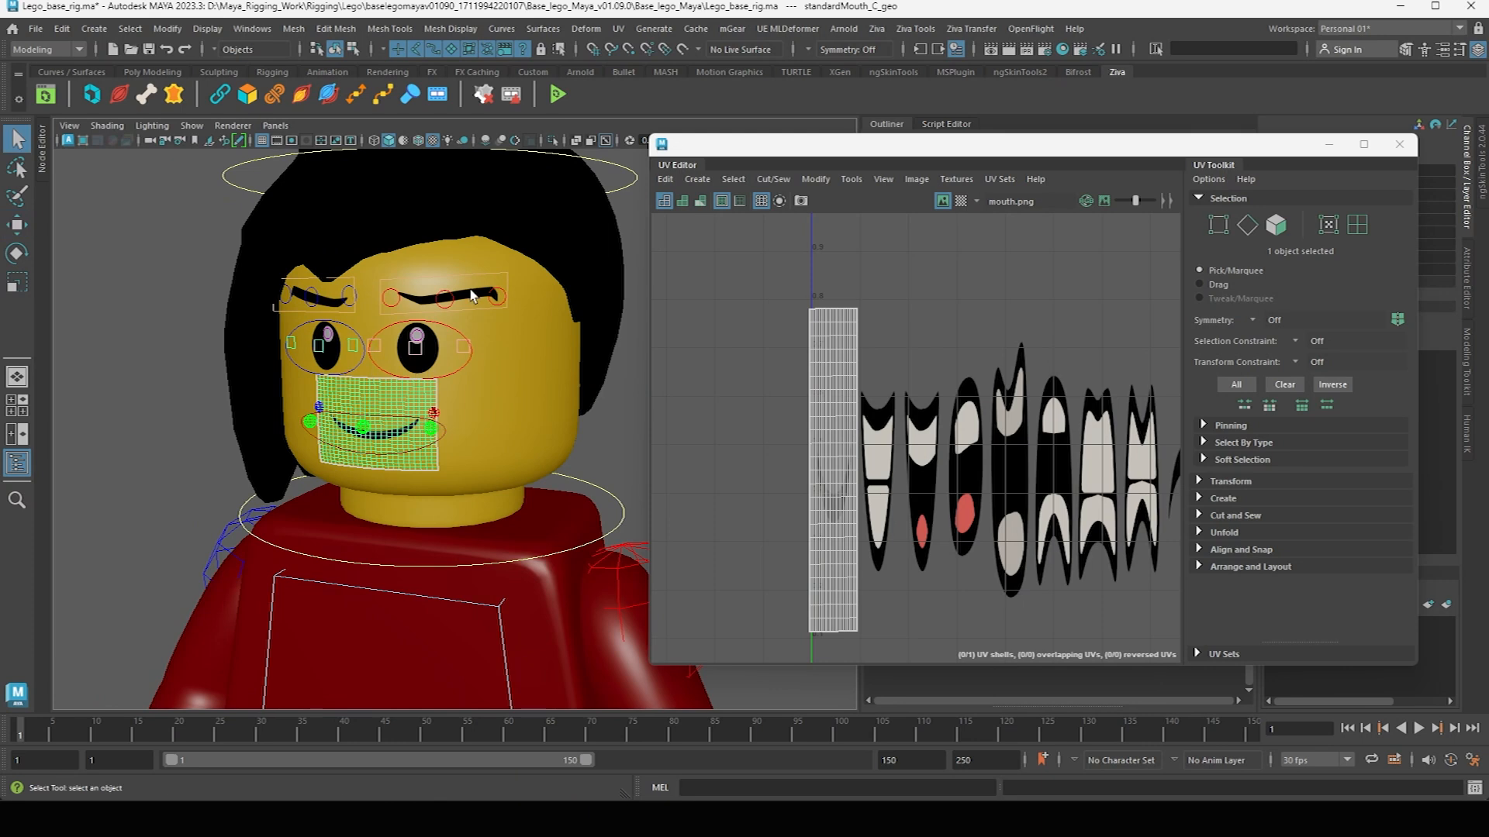
Select each eyebrow mesh to examine its UV shell against the eyebrow sprite sheet.
click(471, 295)
alt+drag(541, 381, 476, 399)
click(343, 316)
scroll(497, 394, down, 3)
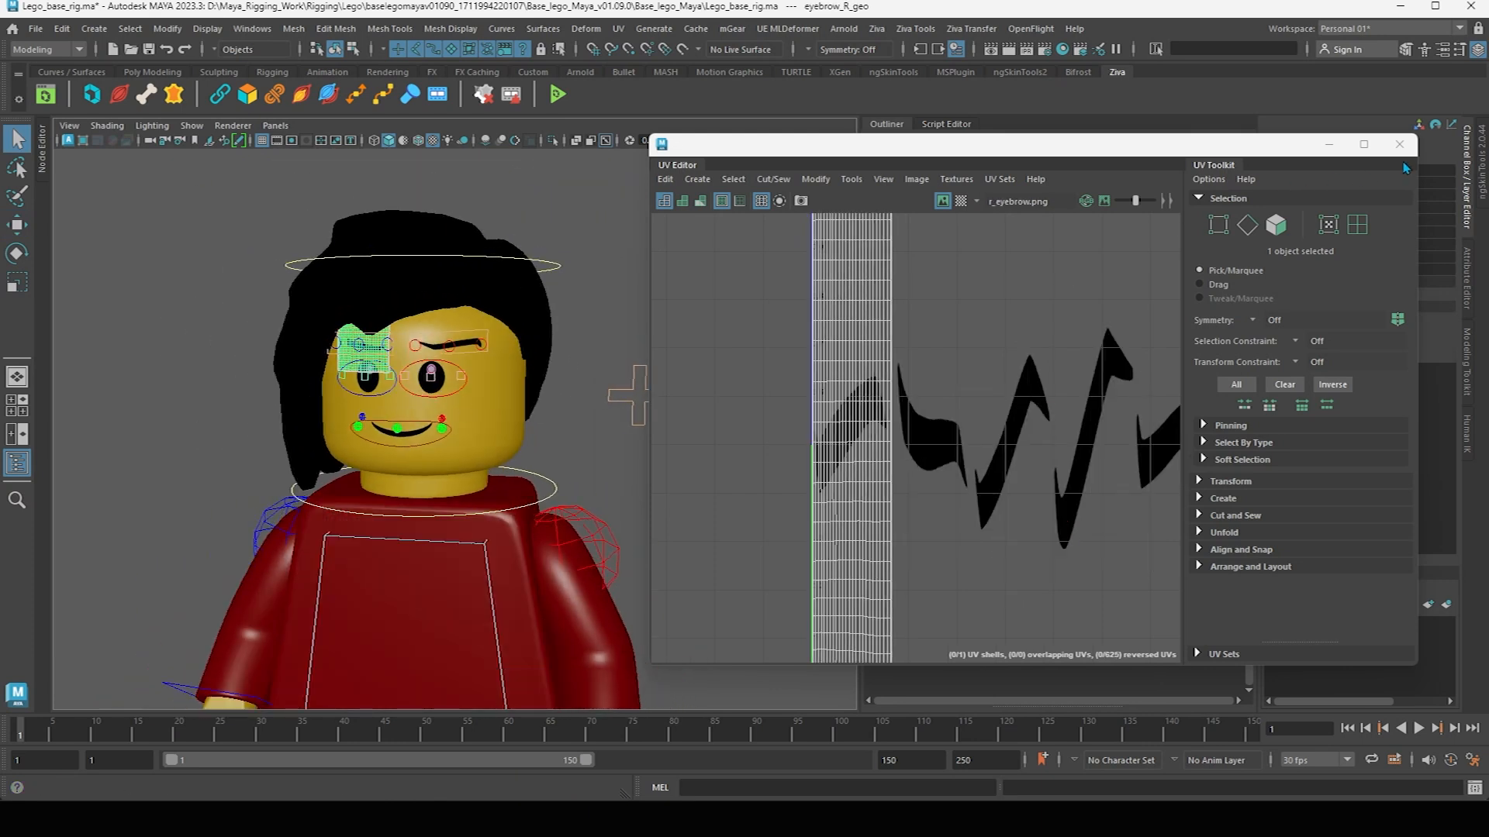
scroll(930, 391, down, 3)
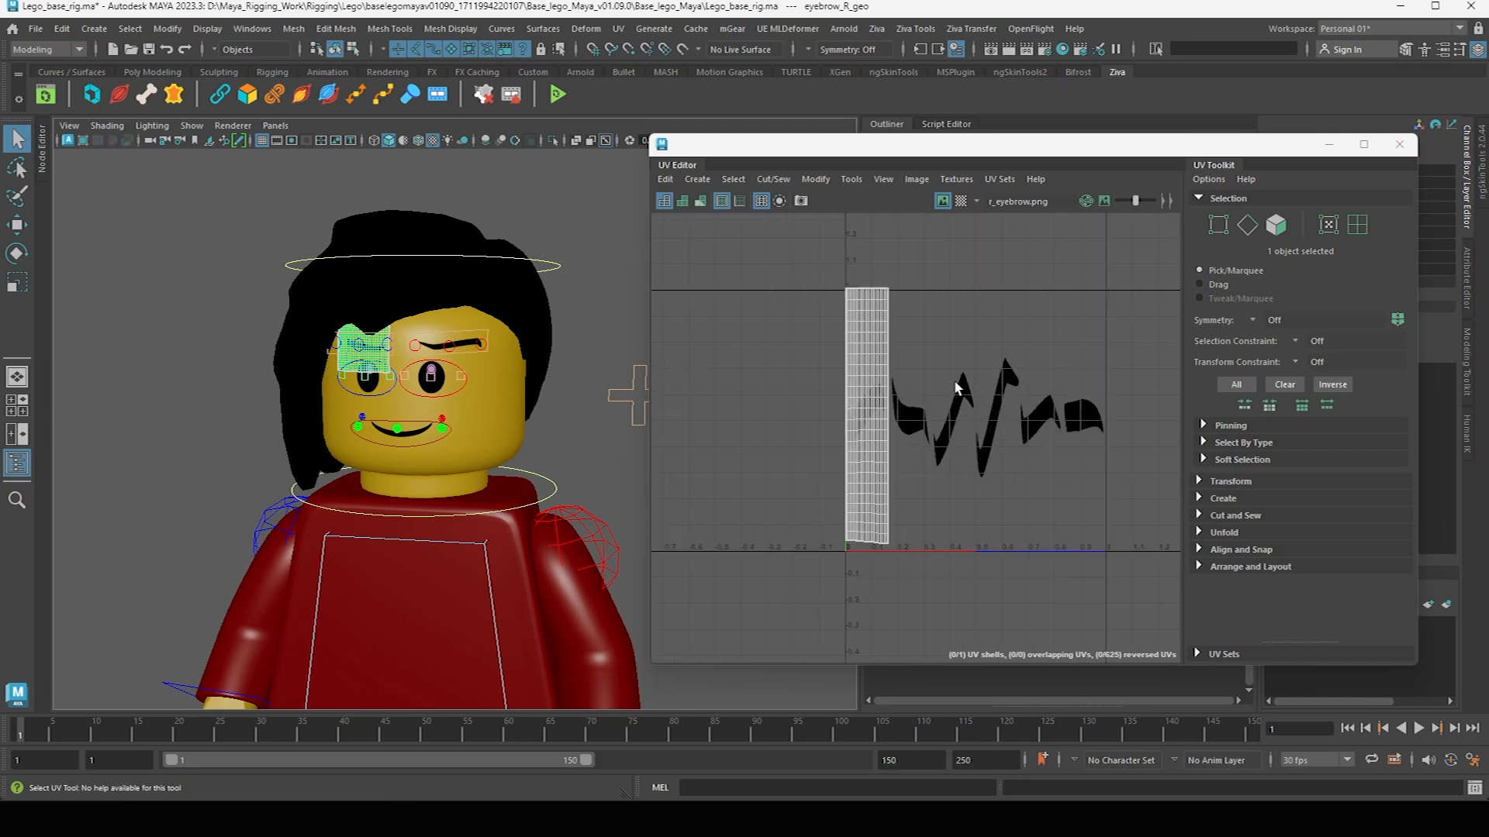
scroll(520, 417, up, 2)
Select each open-eye mesh to examine its UV shell against the eye sprite sheet, then close the UV Editor.
click(433, 361)
scroll(930, 418, down, 2)
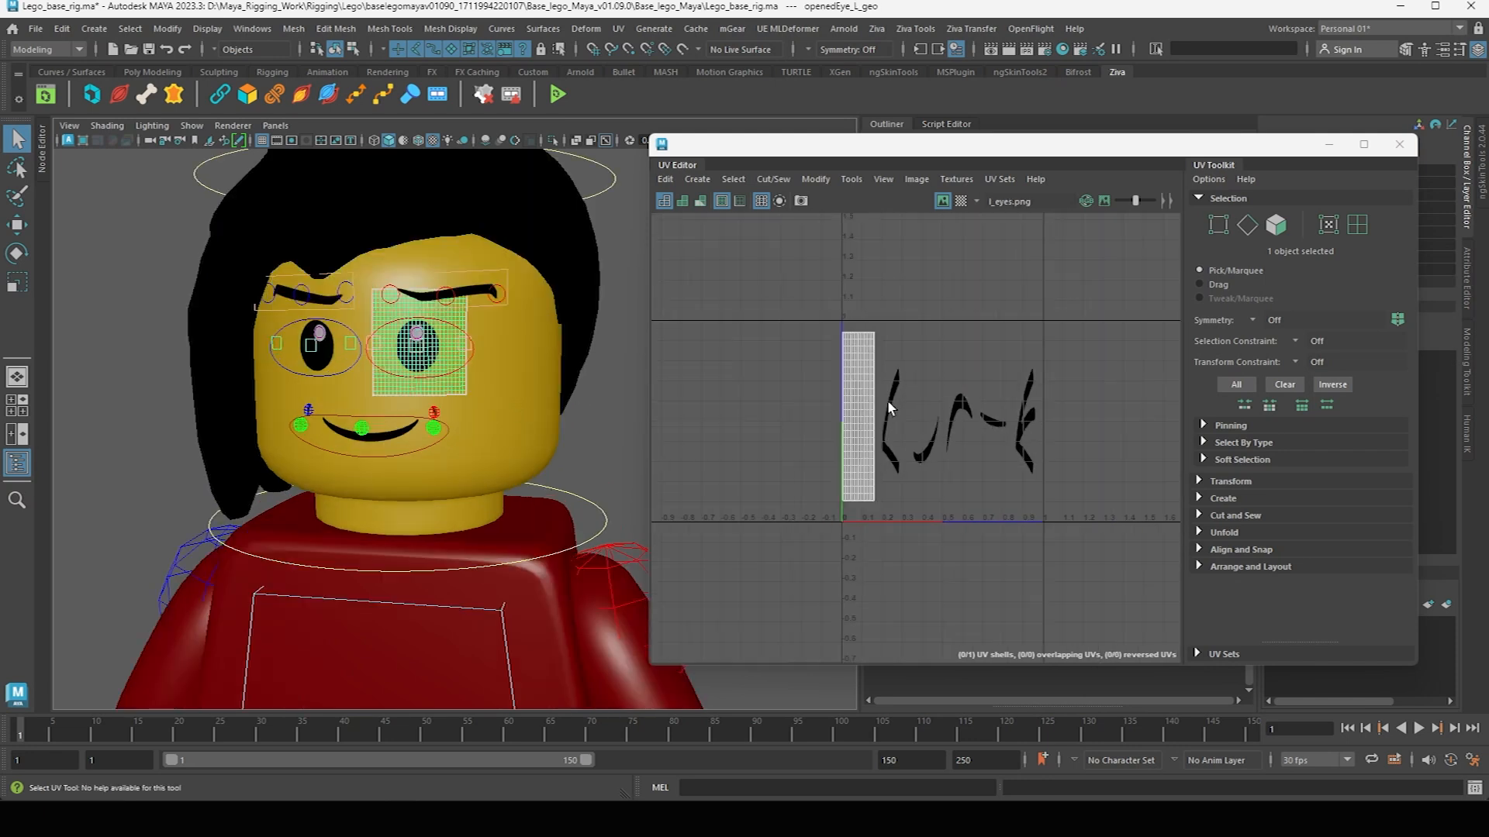
scroll(466, 355, up, 2)
click(267, 319)
scroll(397, 398, down, 3)
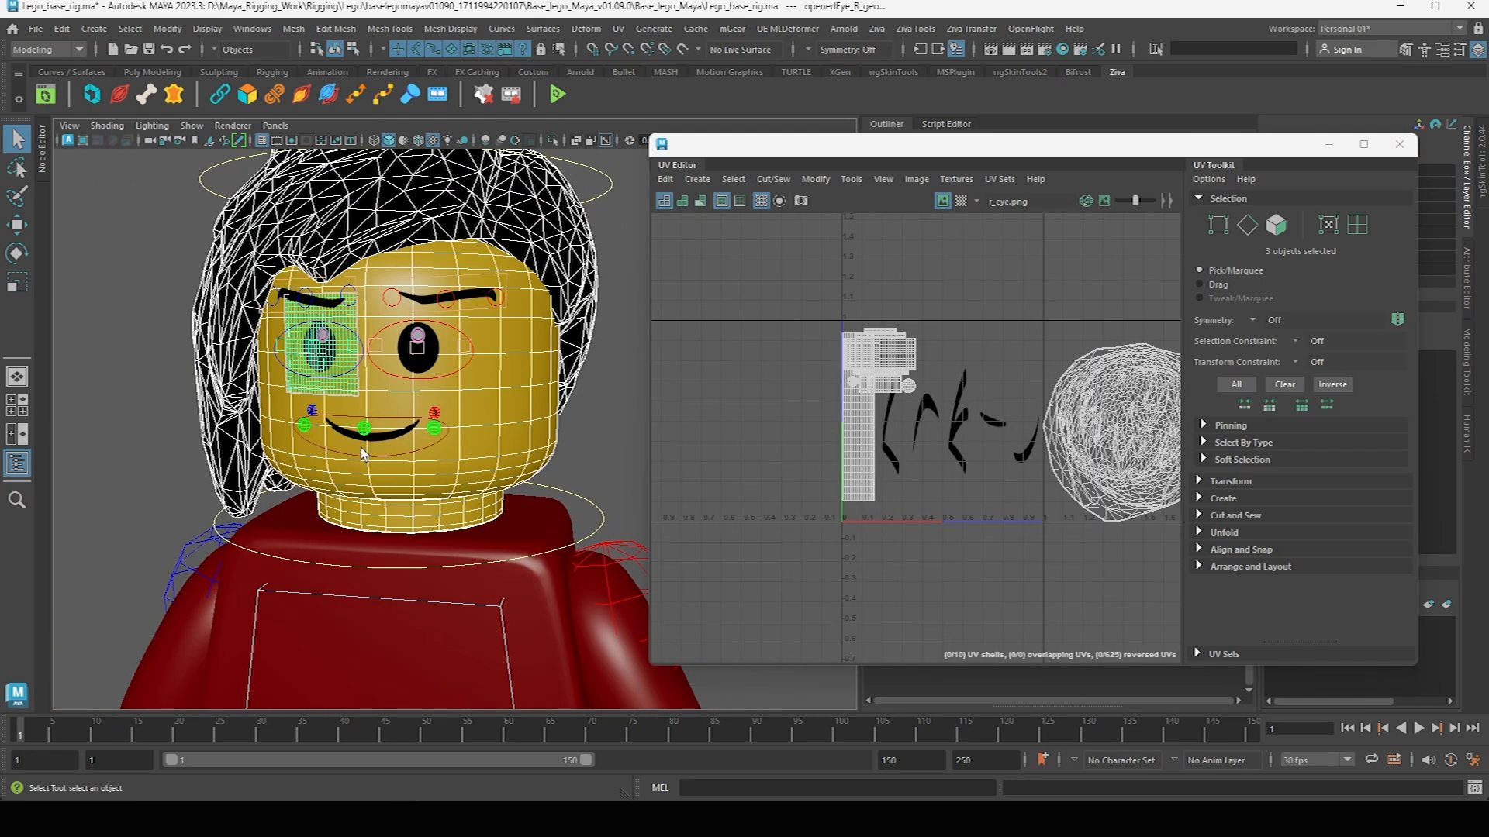
click(586, 454)
click(341, 363)
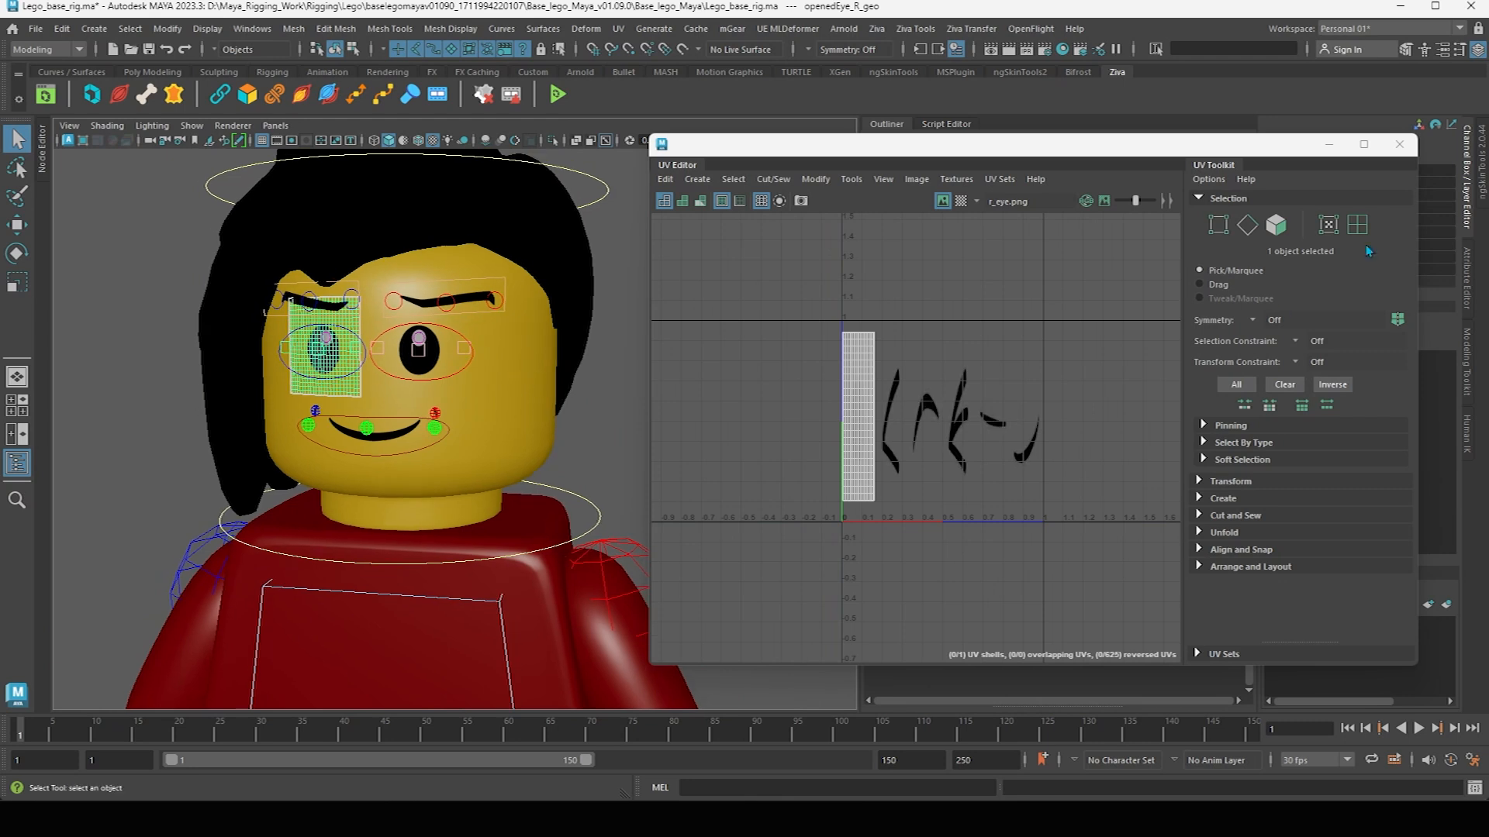
click(1399, 144)
Switch to Unreal Engine and open Mouth_MAT from the Base_Lego Materials folder.
scroll(724, 382, down, 4)
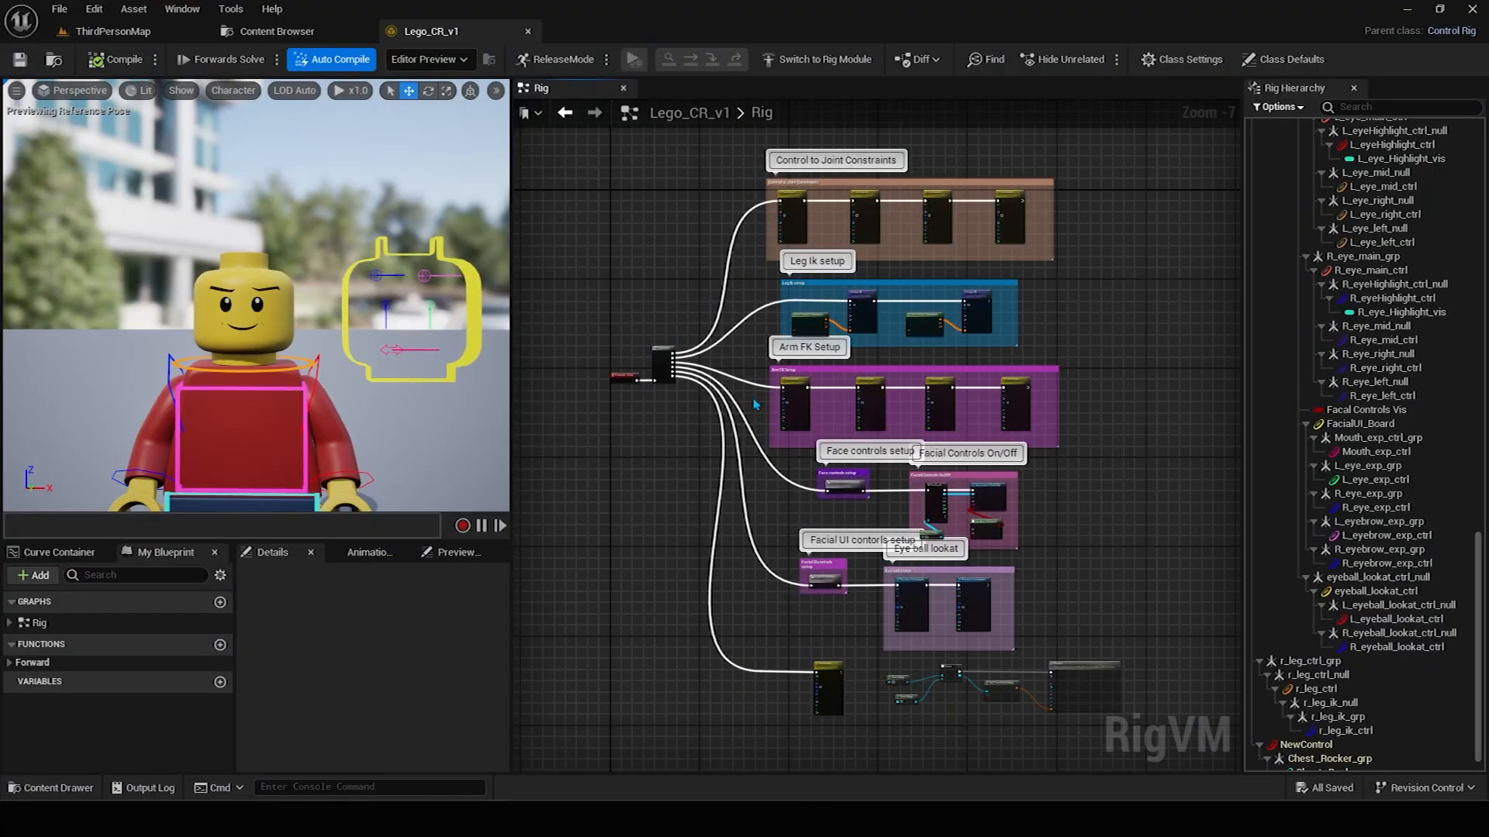
click(267, 31)
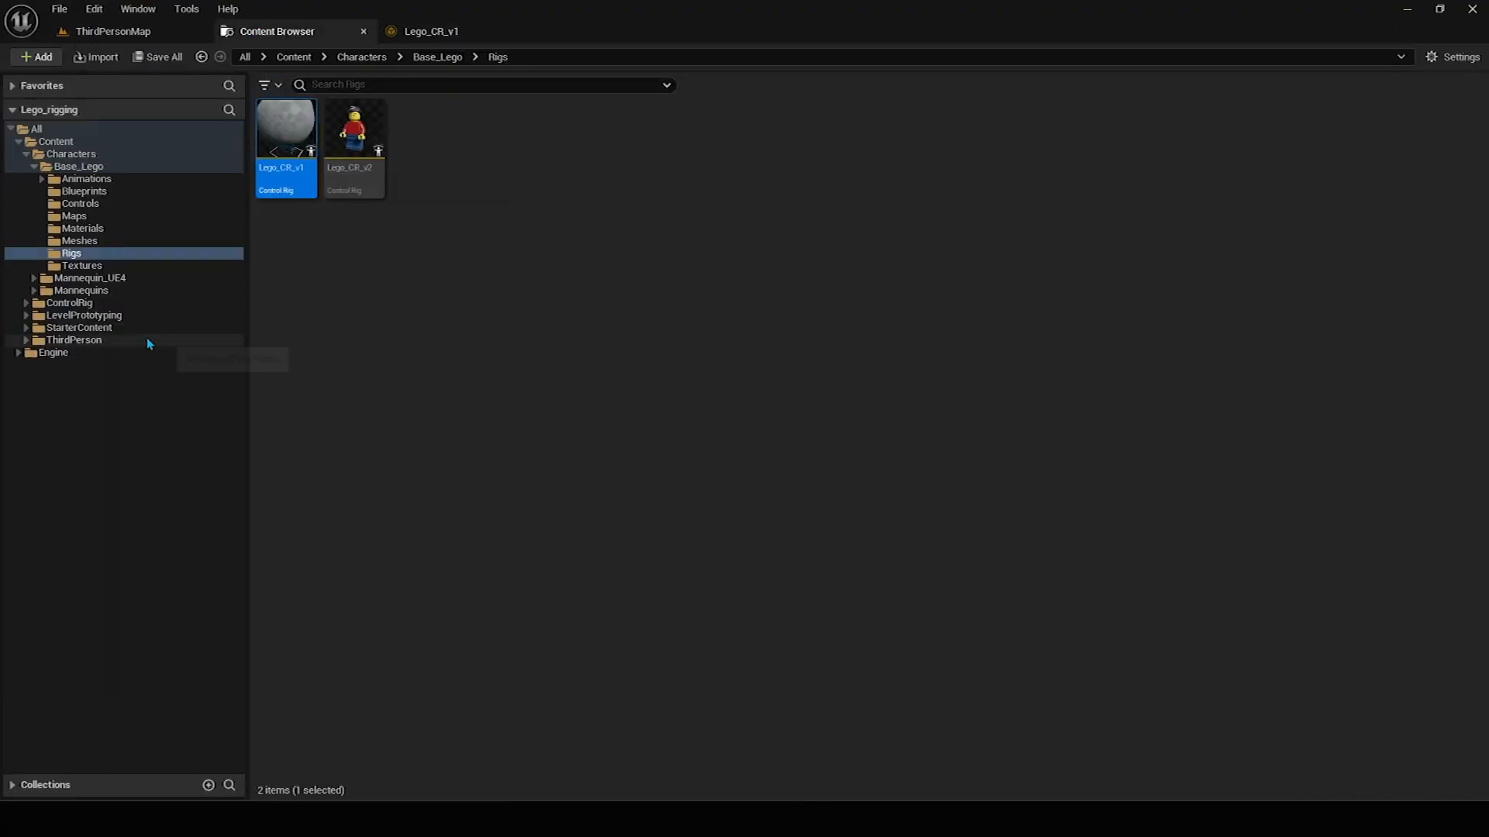
click(82, 229)
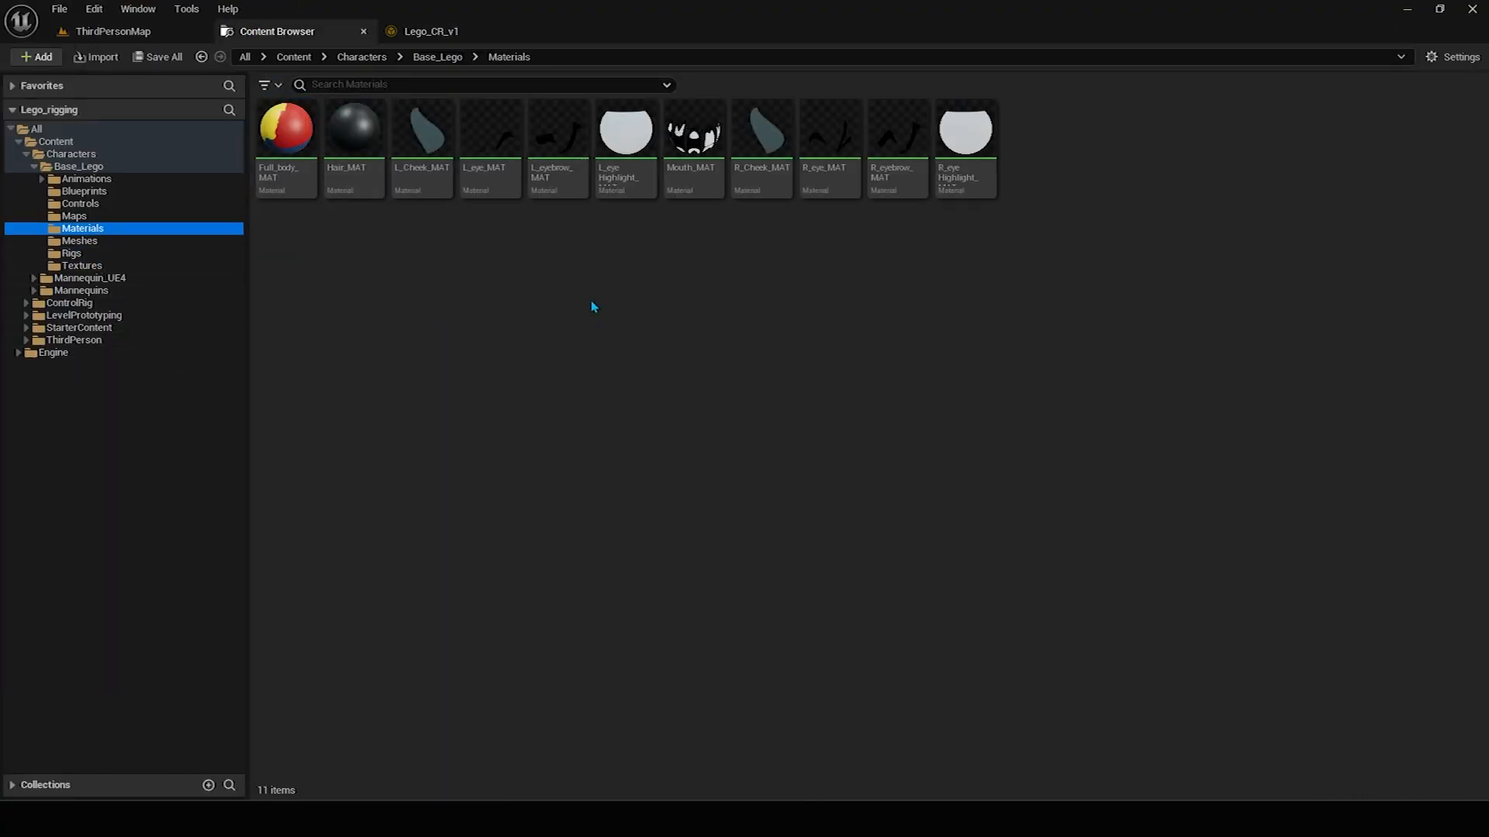
double_click(694, 130)
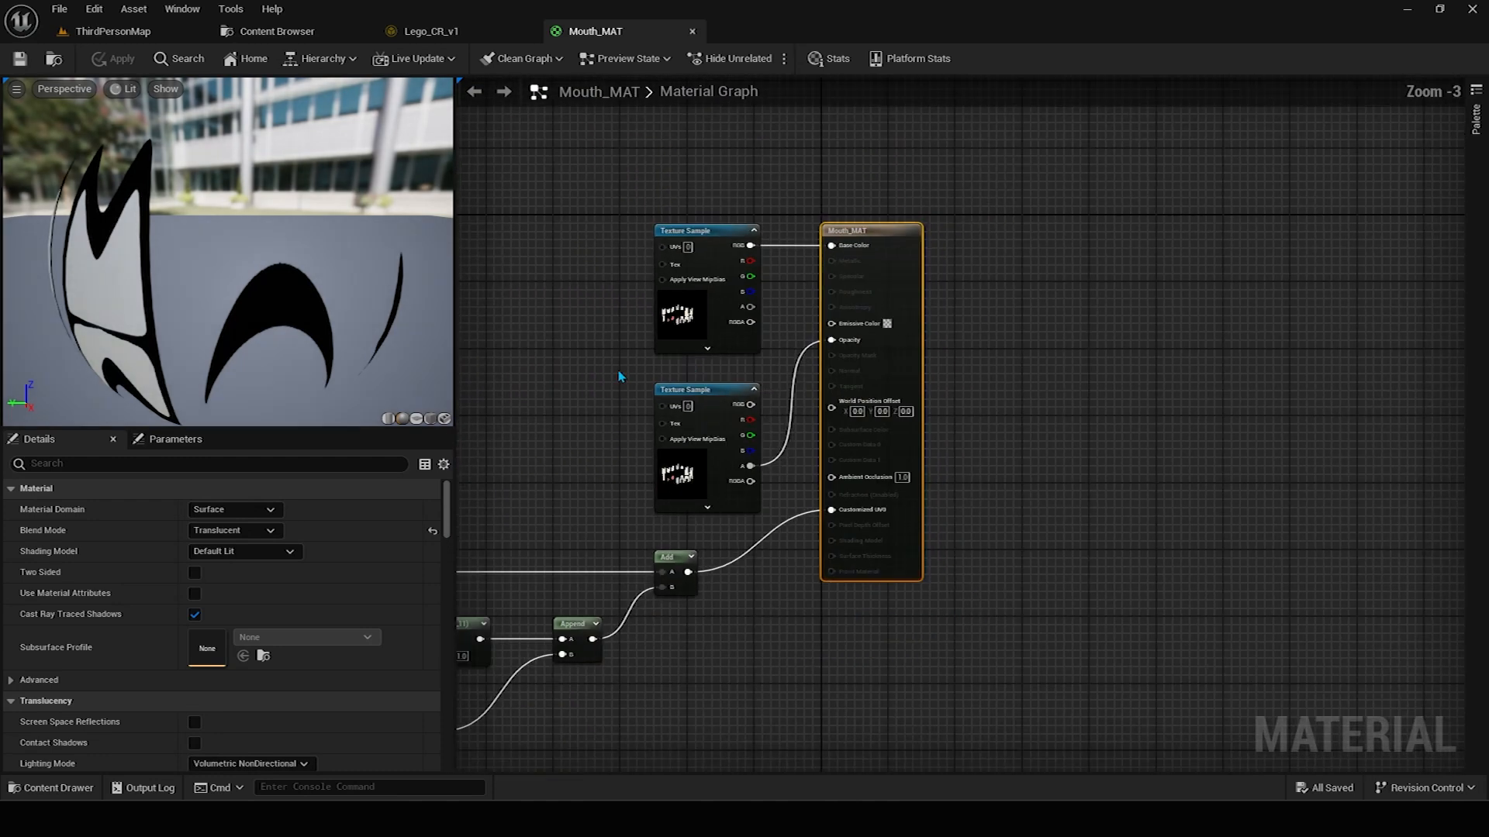
Examine the Mouth_MAT node graph and the Blend Mode options, keeping Translucent.
right_drag(700, 339, 615, 356)
right_click(615, 345)
click(694, 261)
scroll(800, 219, up, 3)
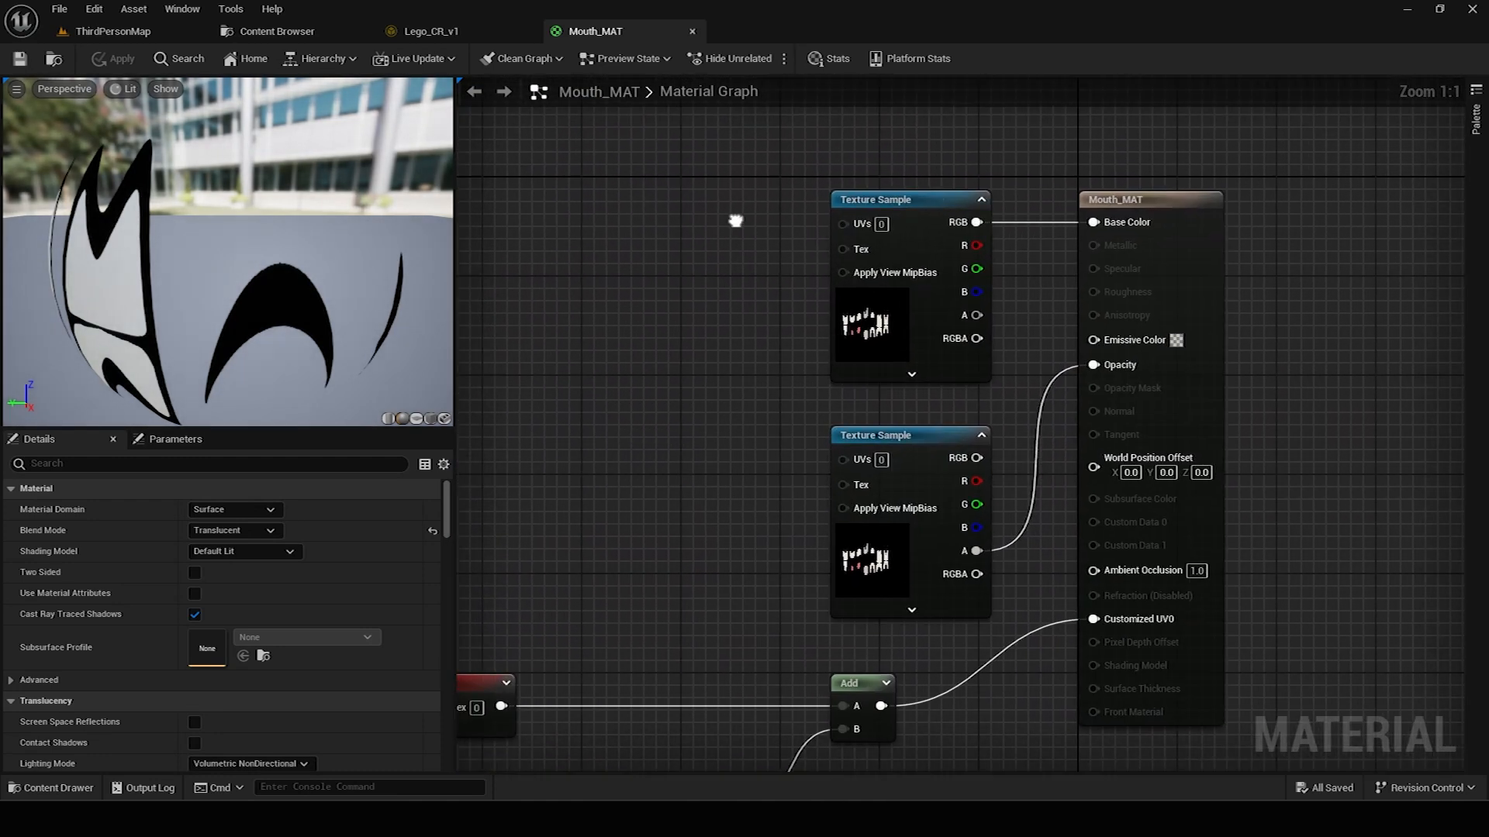
click(788, 229)
click(1022, 231)
scroll(799, 209, down, 2)
right_drag(675, 310, 795, 264)
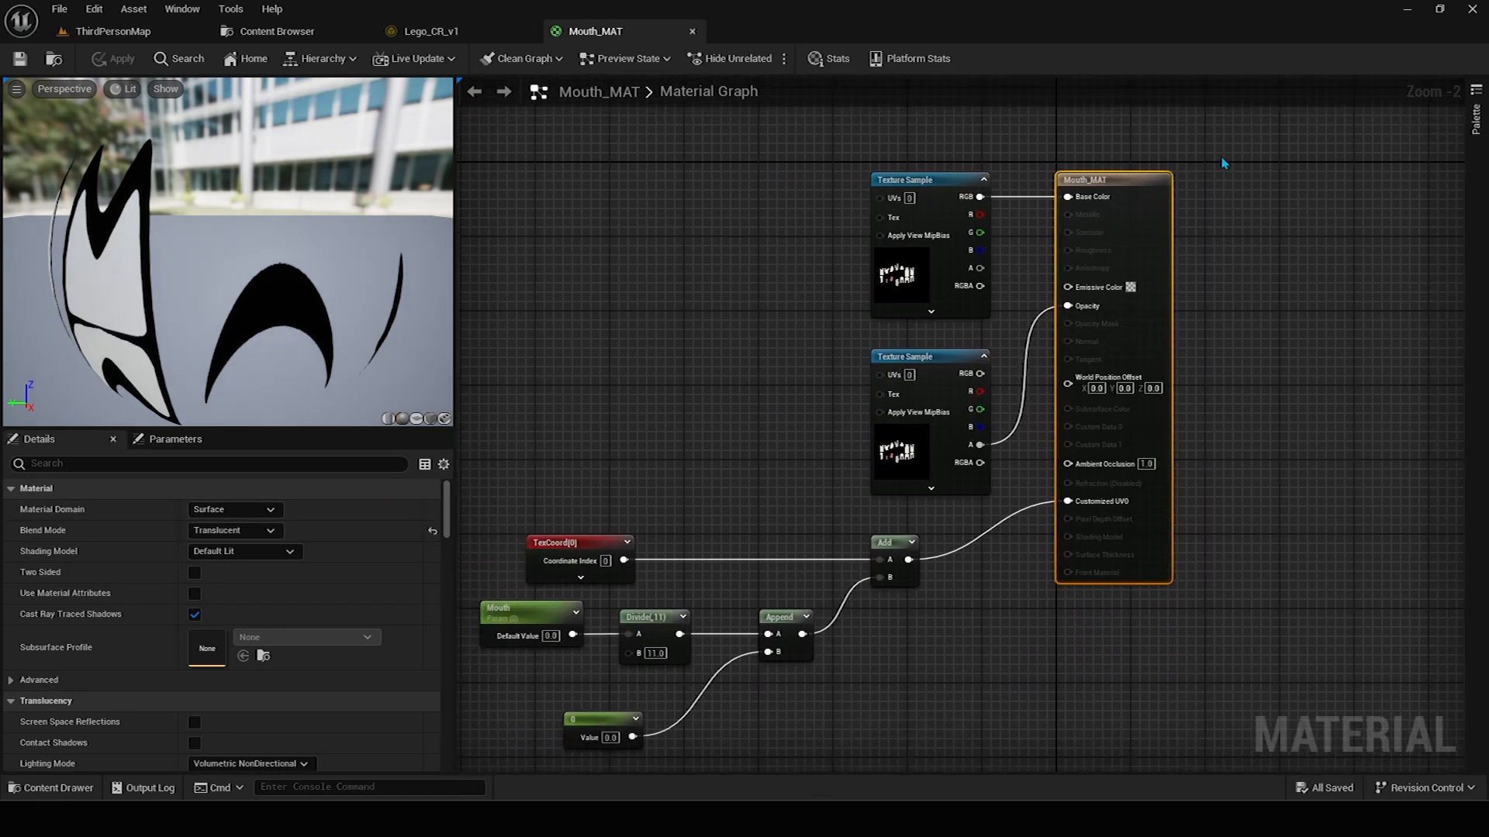
click(208, 533)
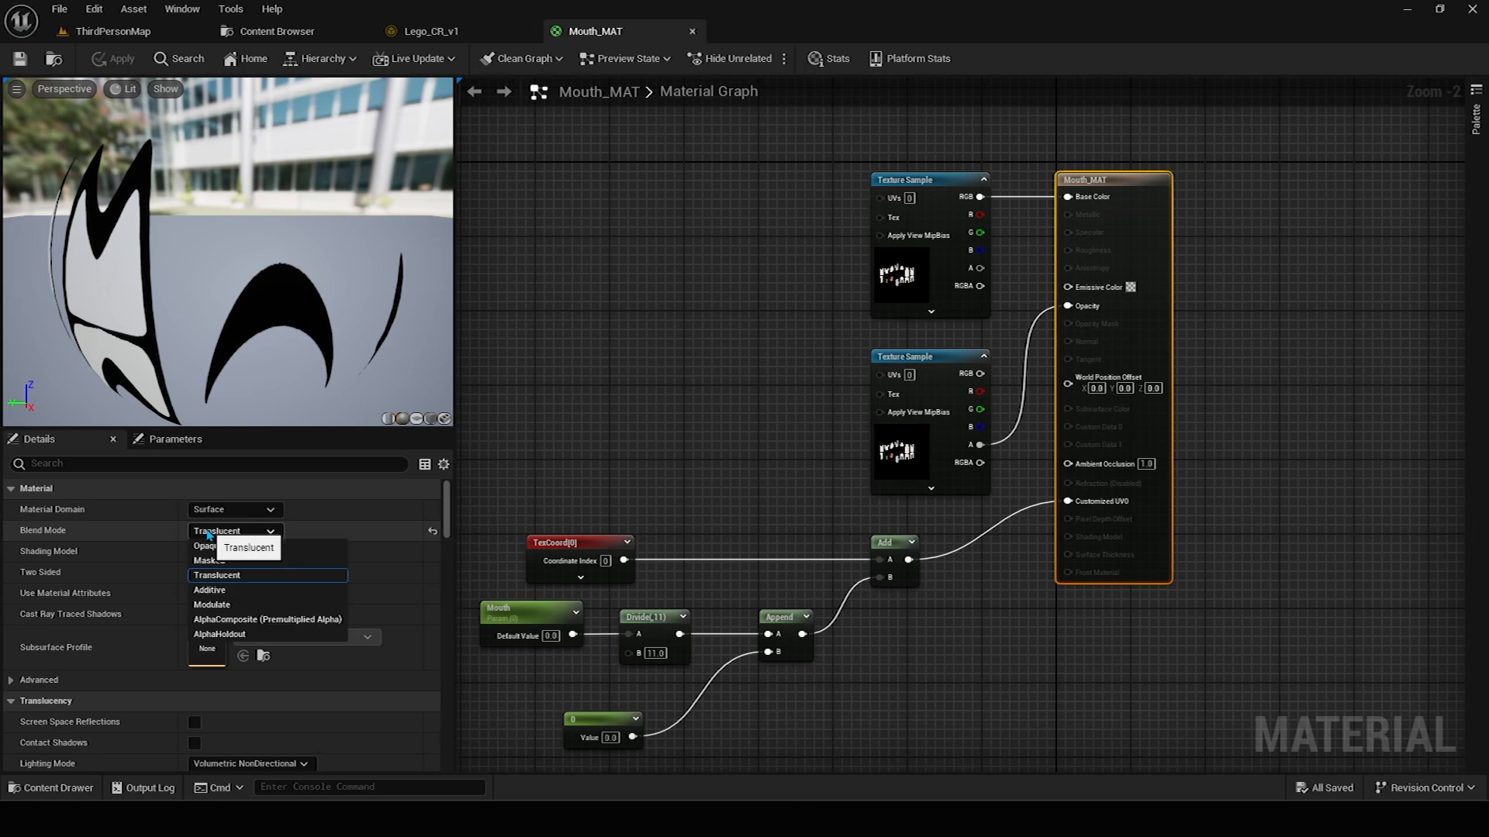
click(635, 329)
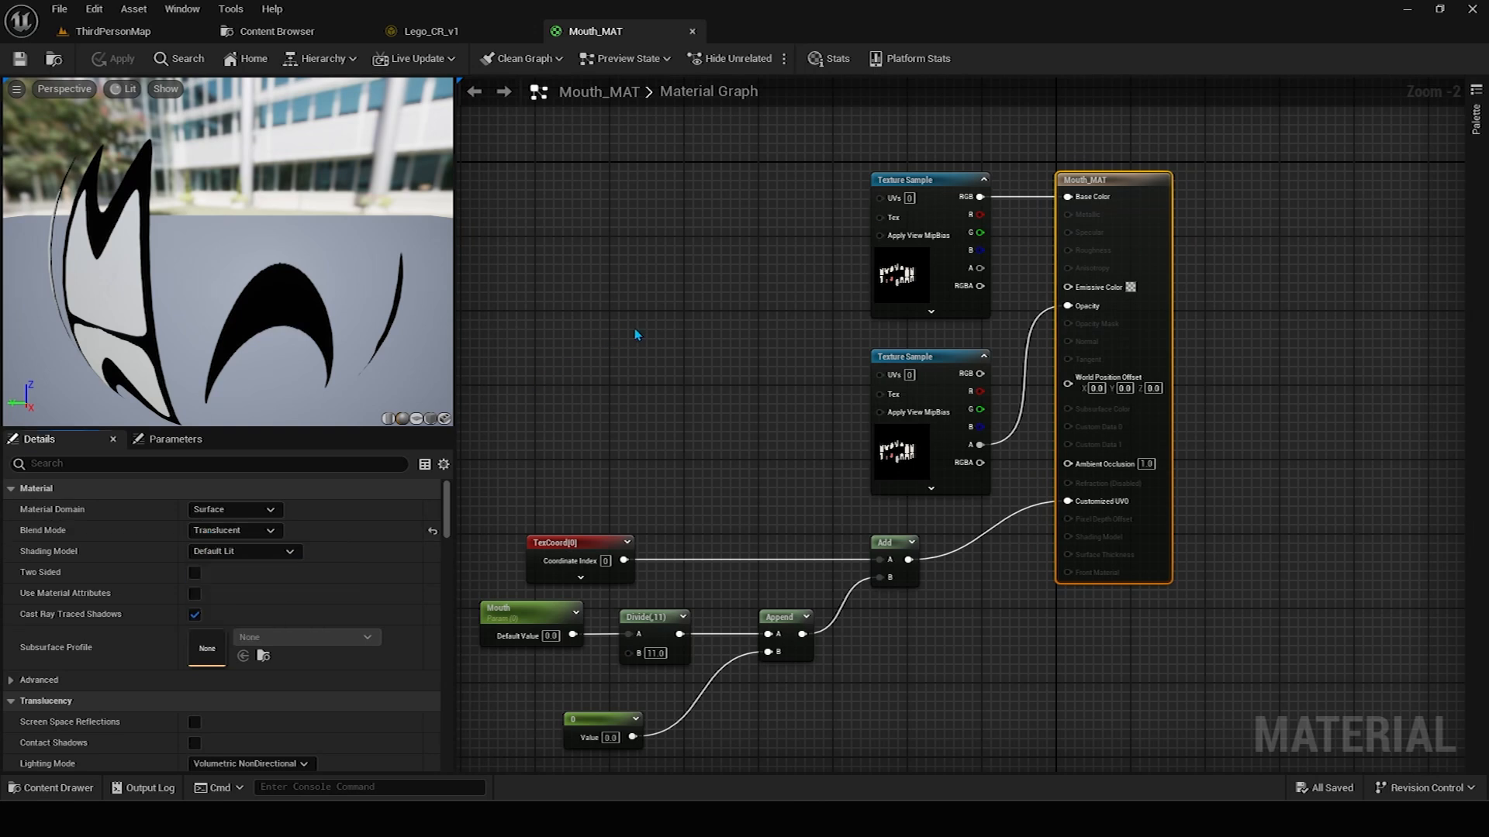
Inspect the texture sample that feeds Mouth_MAT's Base Color and zoom out the material preview.
scroll(688, 316, up, 2)
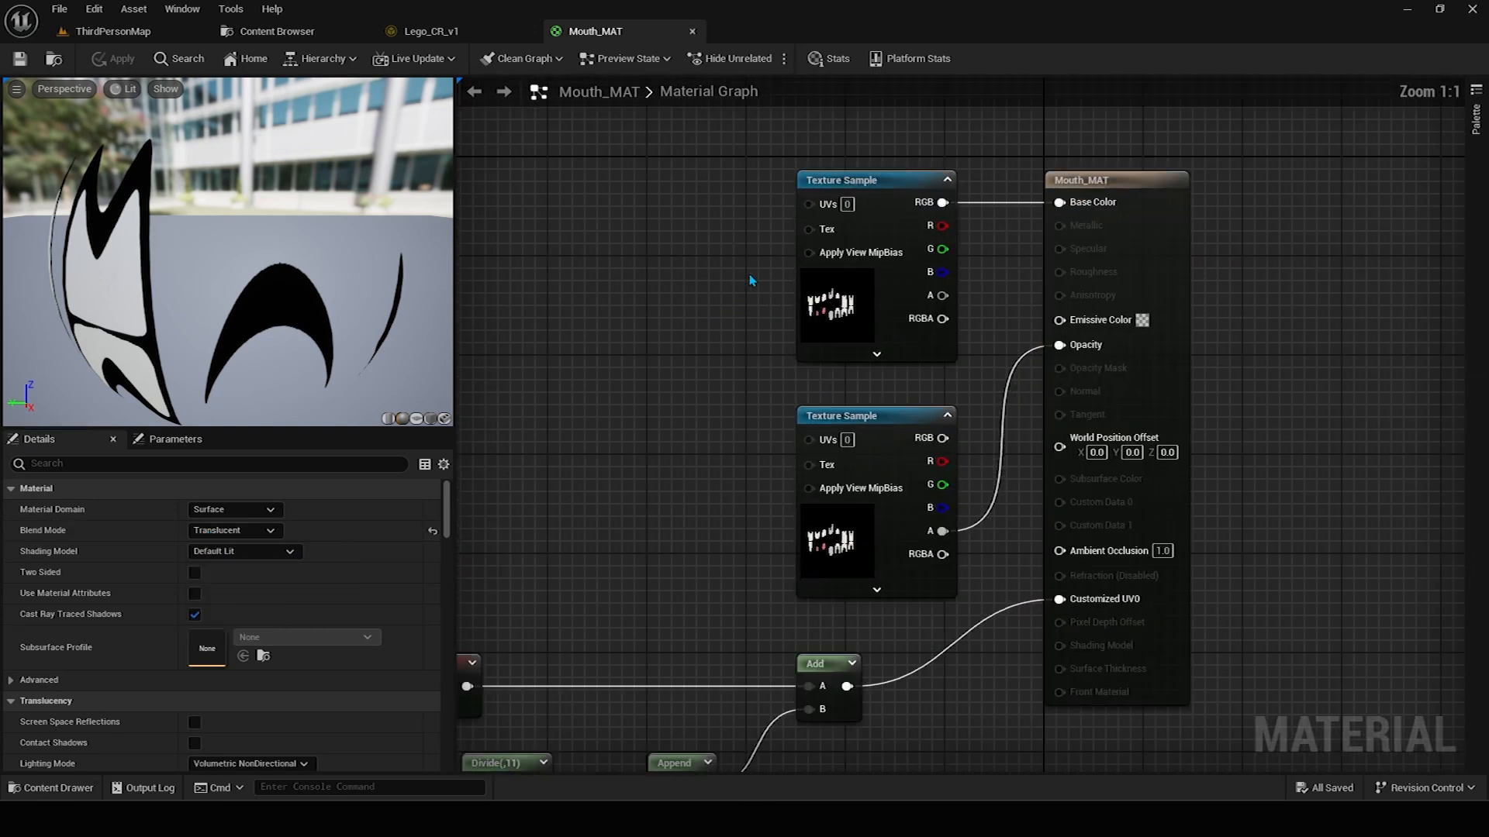
click(814, 186)
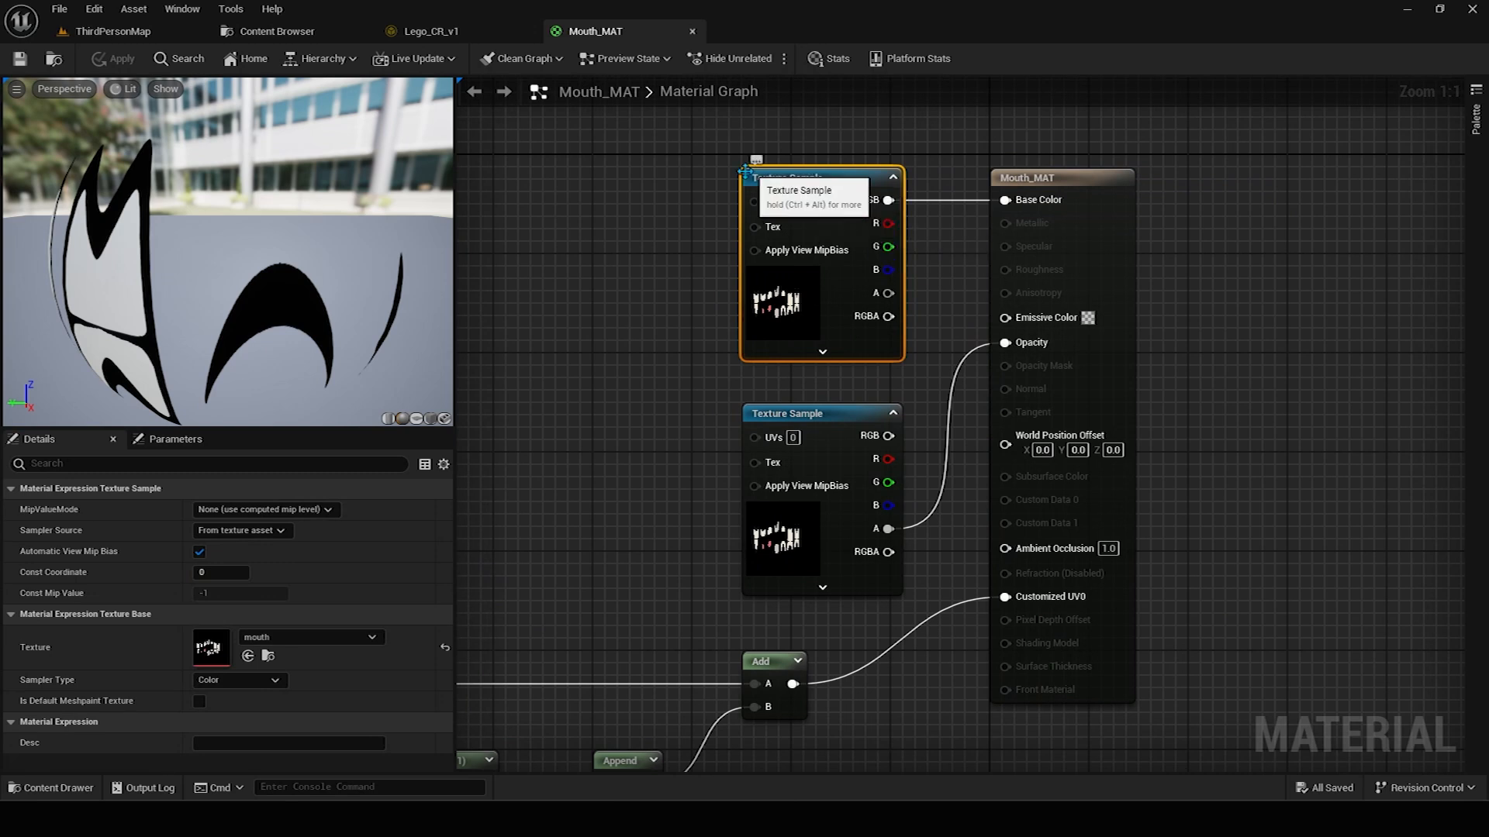
scroll(217, 306, down, 3)
drag(216, 302, 216, 316)
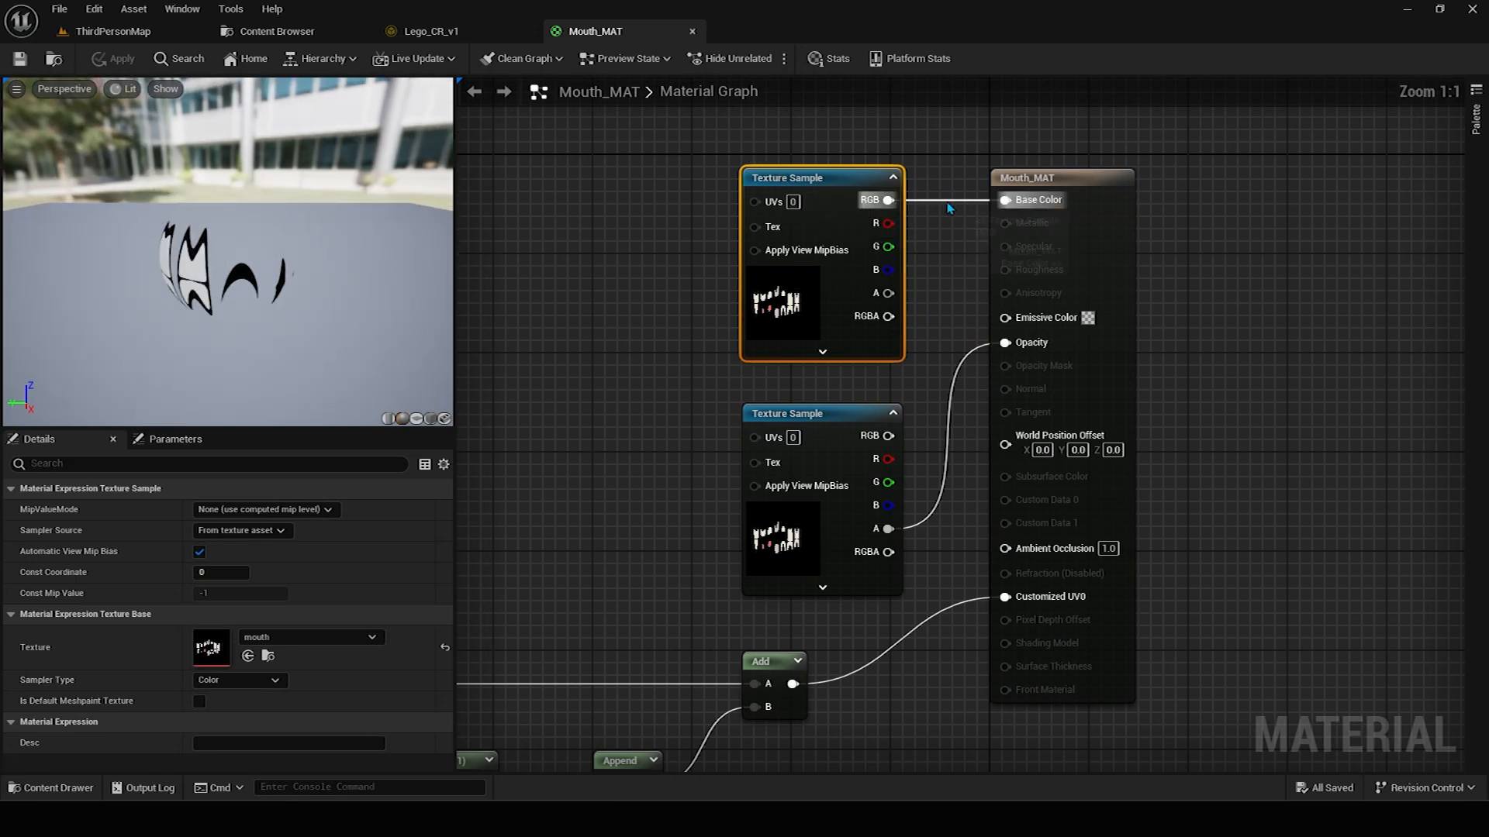
Disconnect the lower texture sample's alpha from Opacity, then reconnect it.
click(775, 456)
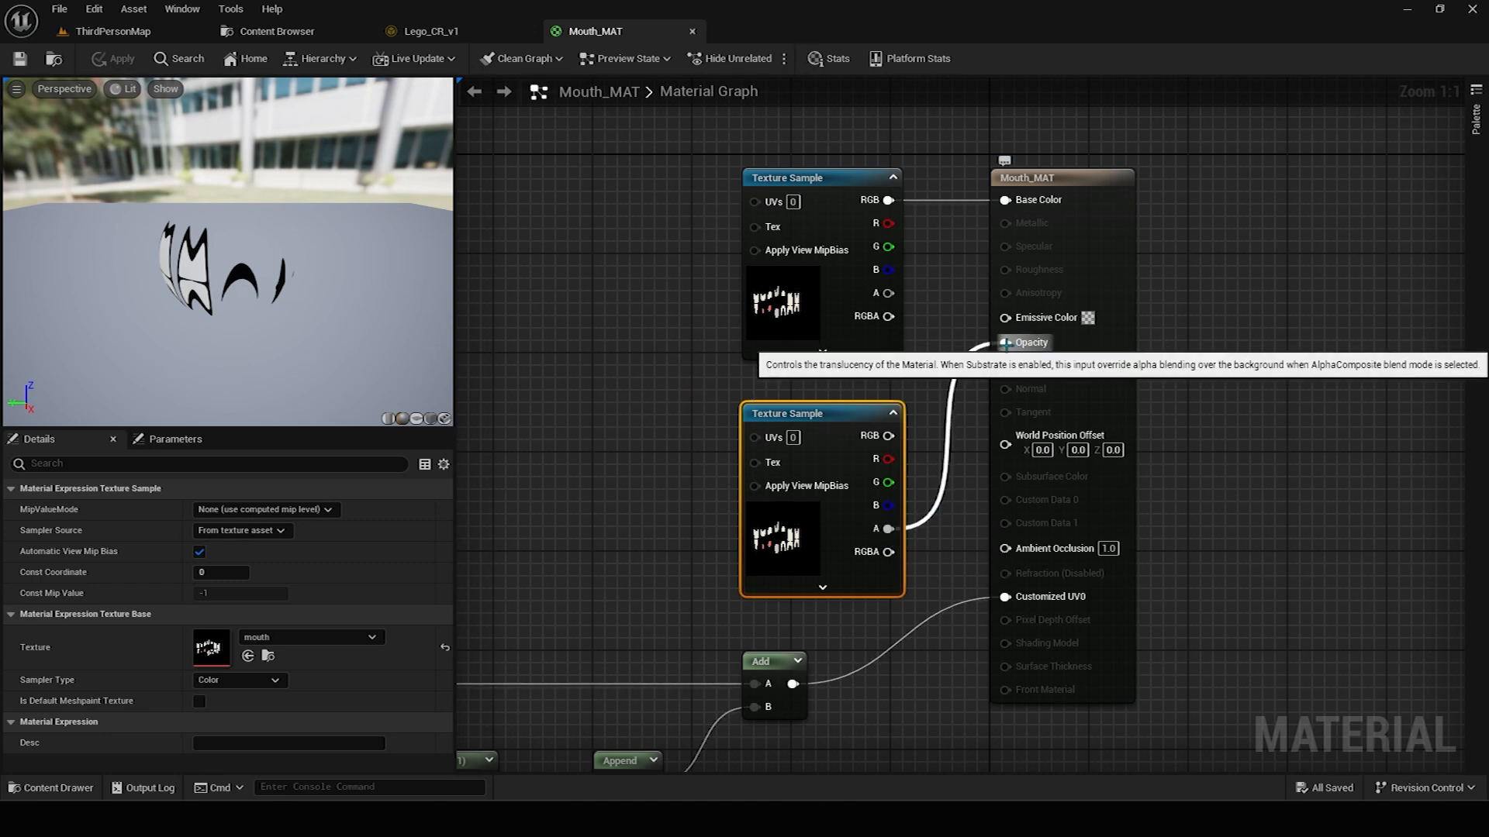
alt+click(1005, 342)
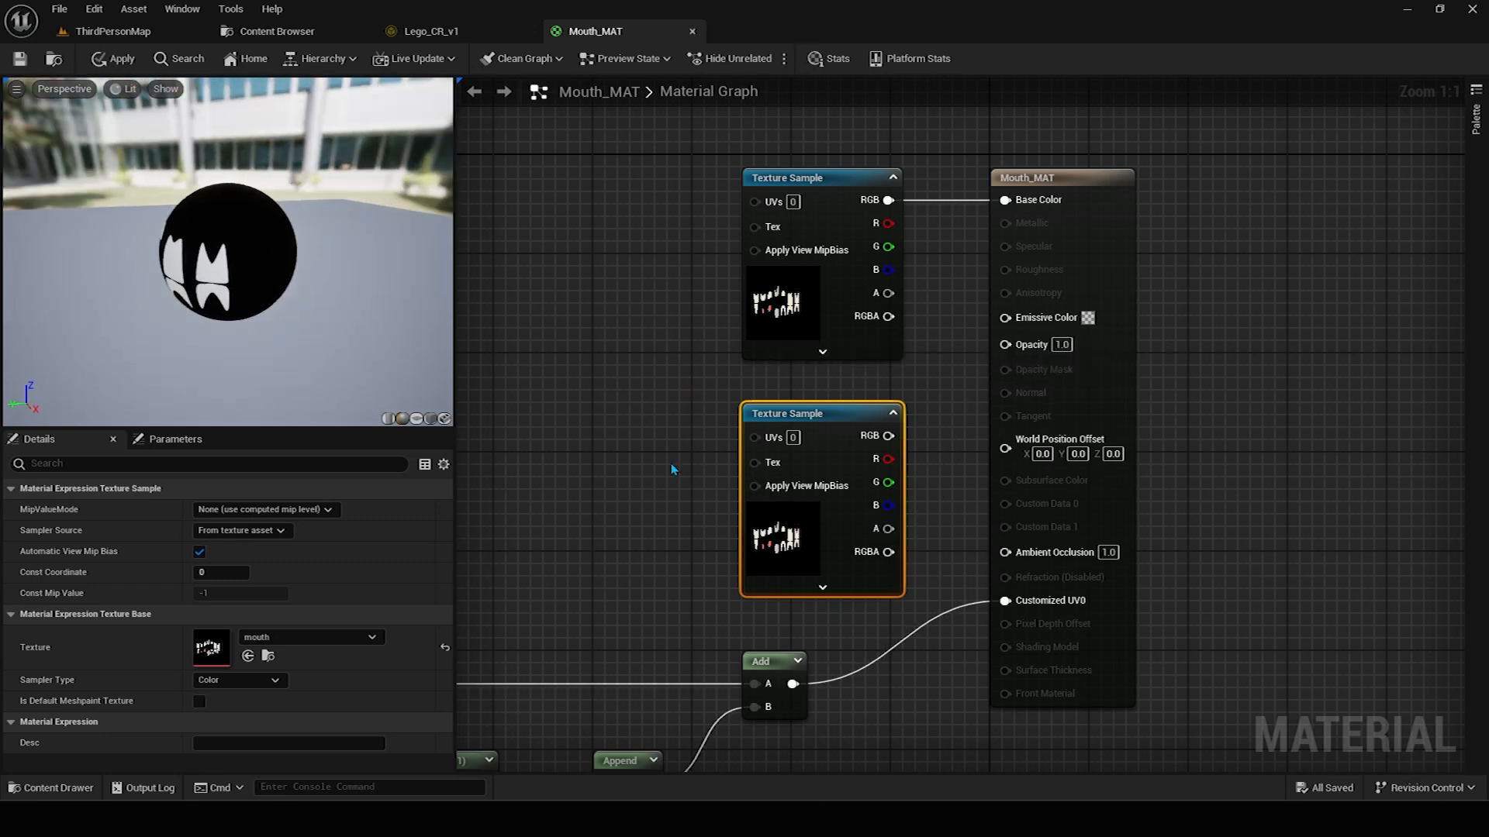
drag(888, 529, 1012, 350)
Select the TexCoord, Mouth parameter, Divide, Append, Add and constant nodes to examine the UV offset network.
right_drag(505, 418, 621, 369)
scroll(546, 461, down, 2)
right_drag(551, 465, 724, 348)
scroll(578, 435, up, 1)
drag(512, 445, 1129, 714)
right_drag(700, 321, 697, 346)
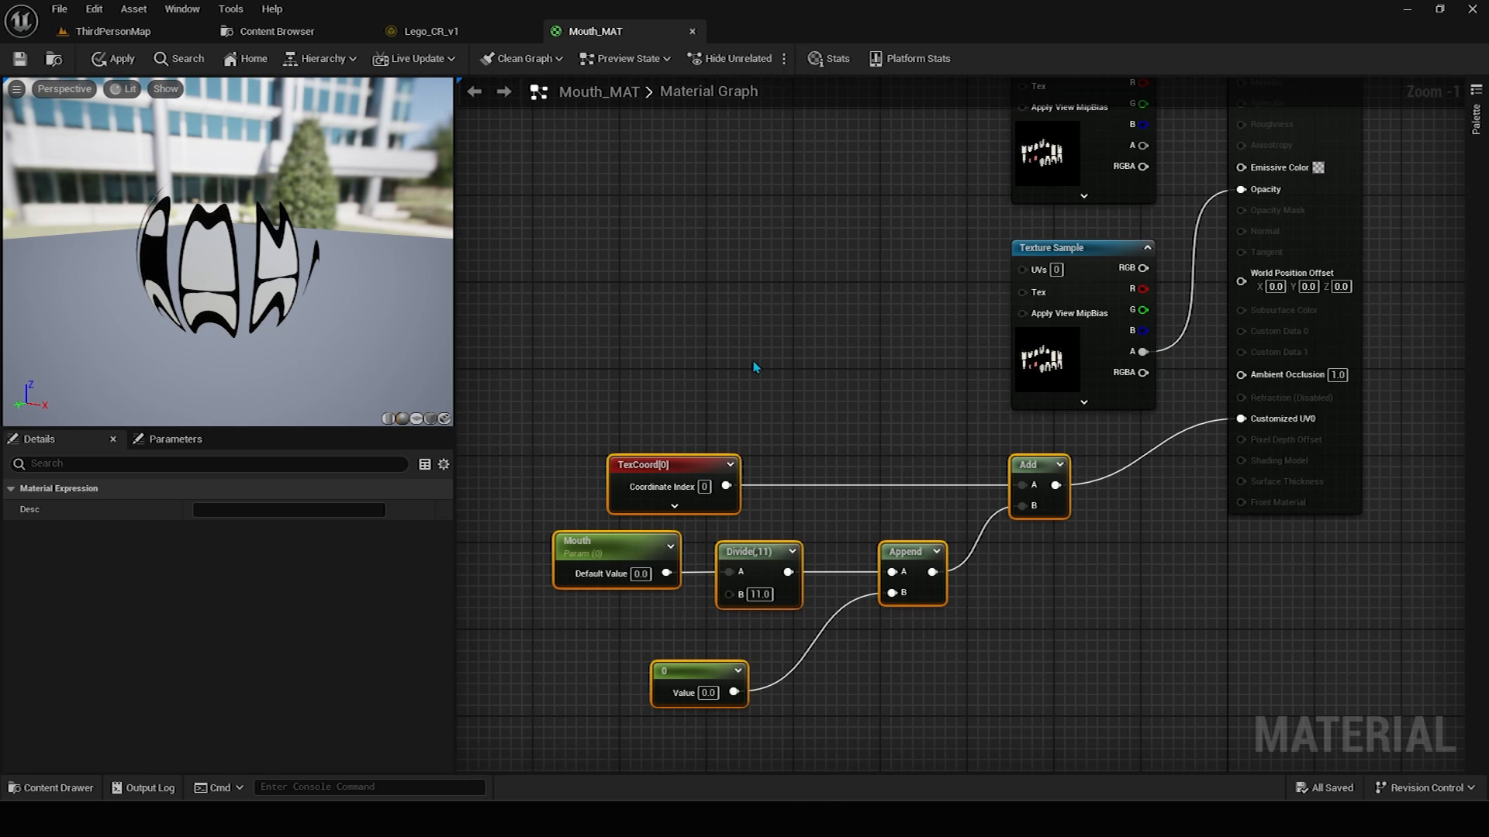
click(710, 362)
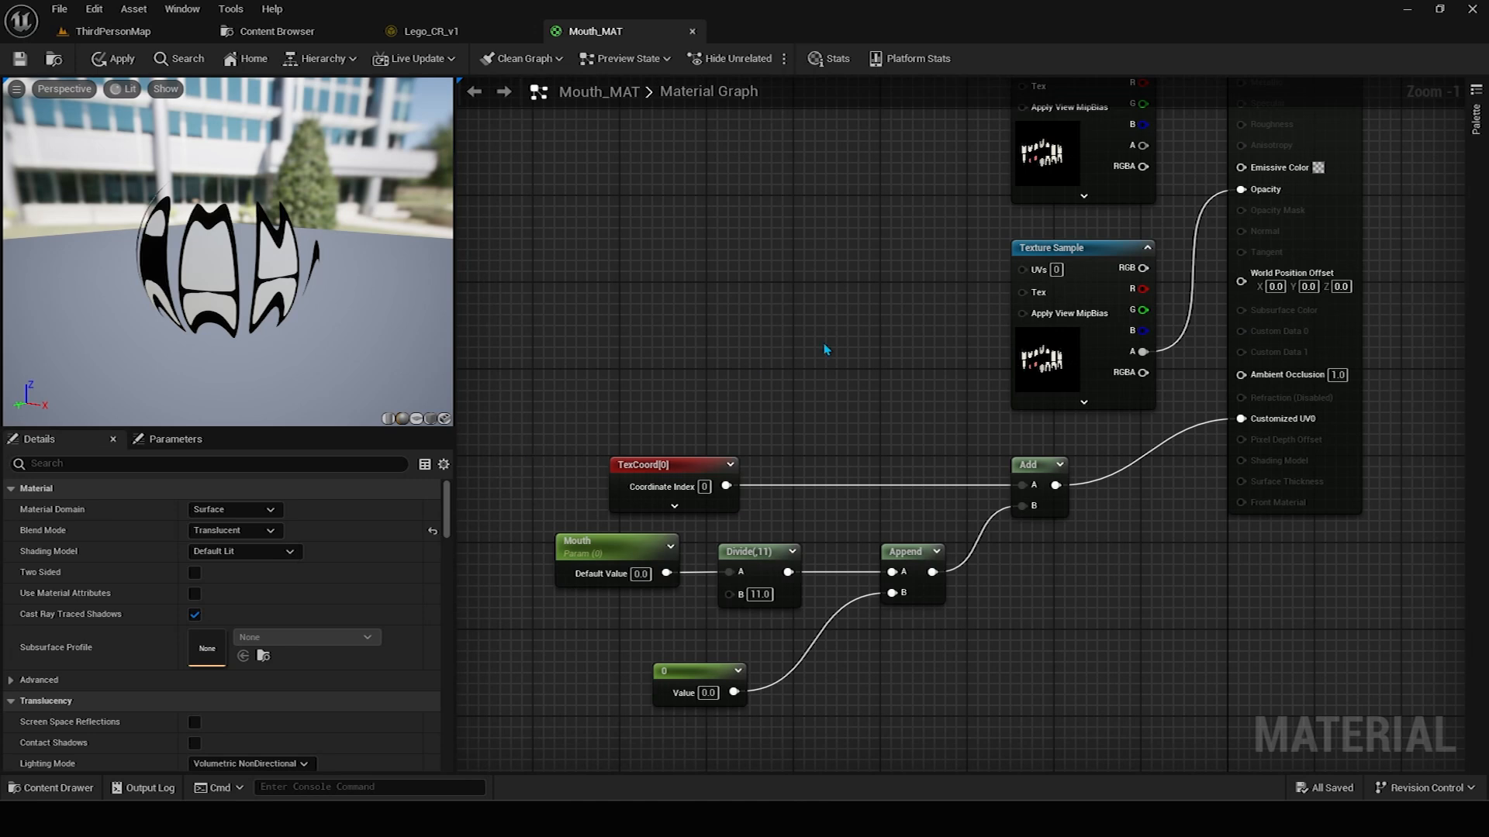
Add a TextureCoordinate node above the existing TexCoord node, then delete it.
scroll(826, 350, up, 1)
click(675, 481)
right_click(700, 349)
text(tw)
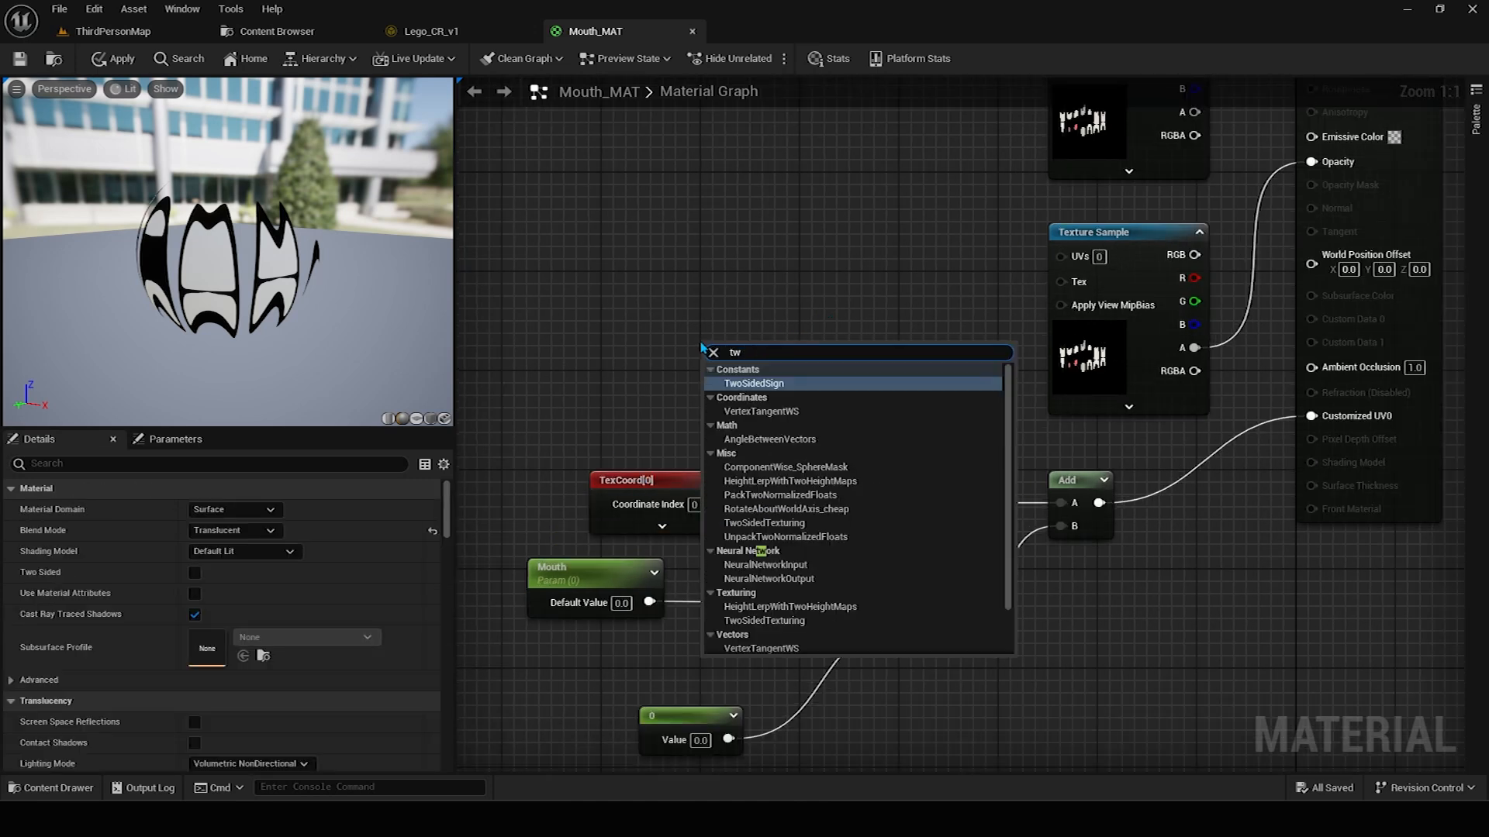
key(BackSpace)
text(ext)
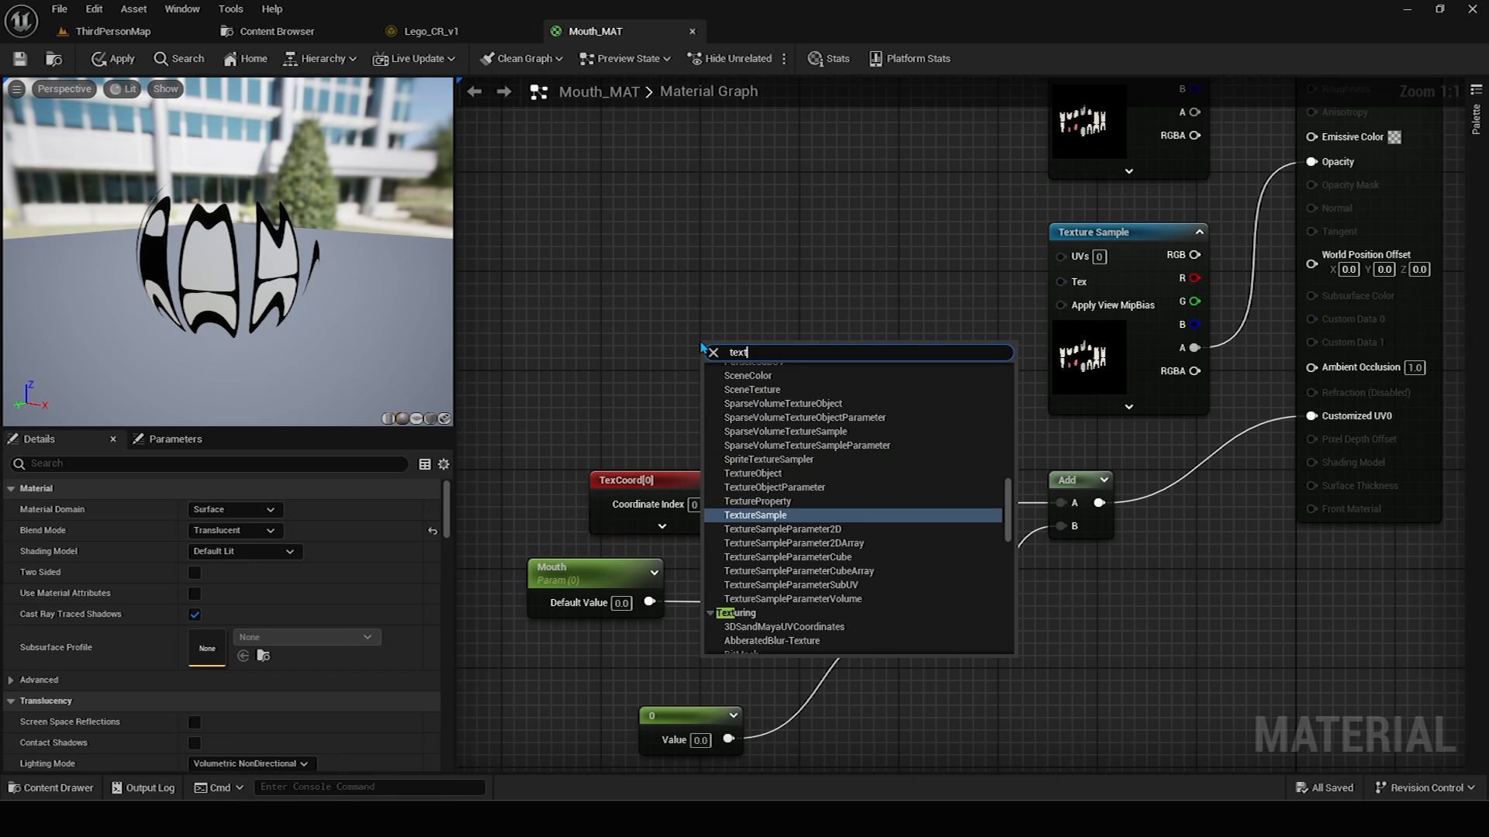
text(ure c)
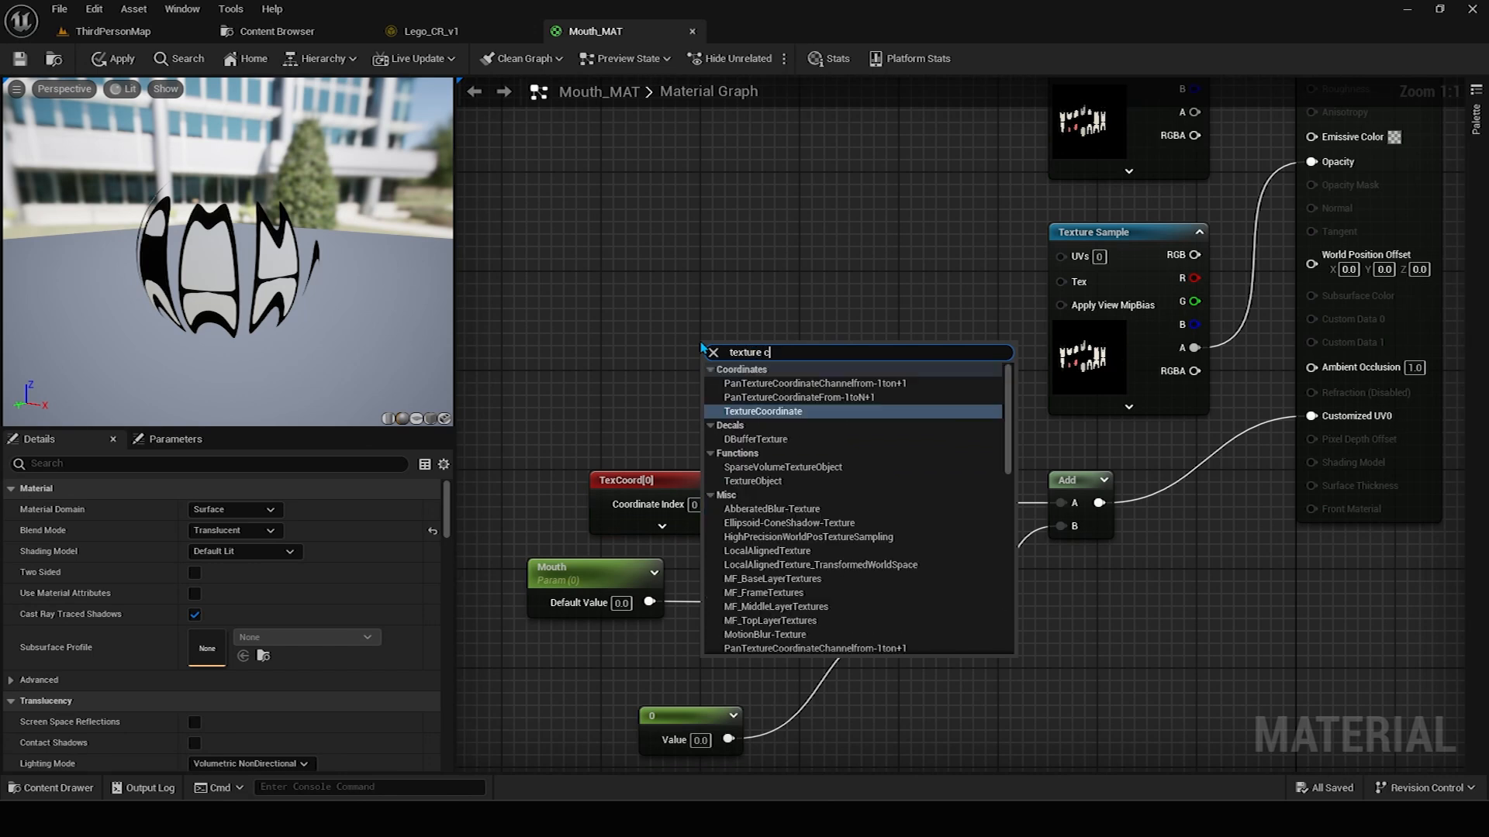
click(763, 411)
key(Delete)
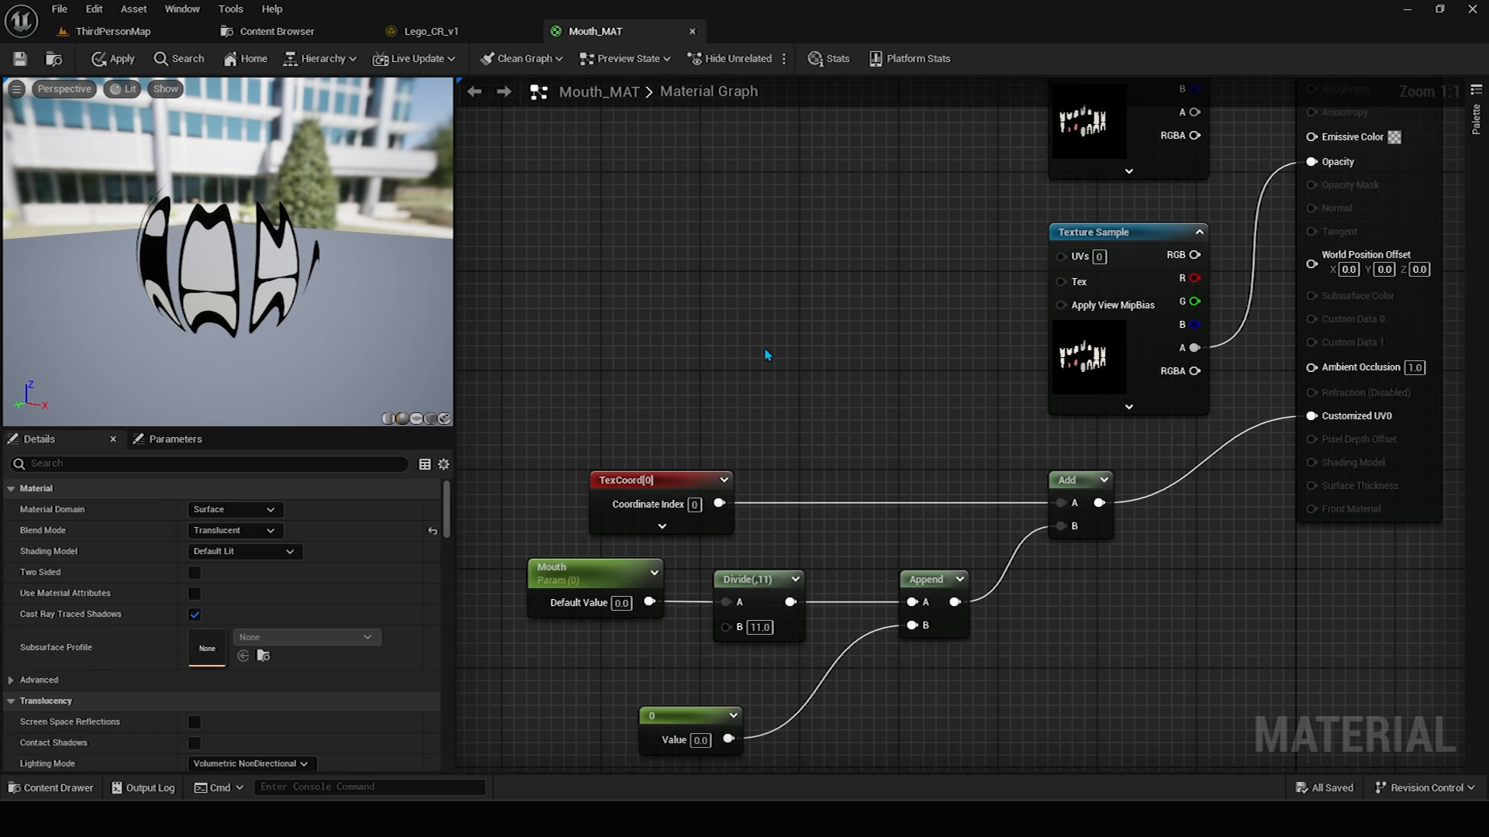
Place a Constant node below the Add node and bring up its node actions, including Convert to Parameter.
click(564, 580)
click(759, 346)
click(1476, 120)
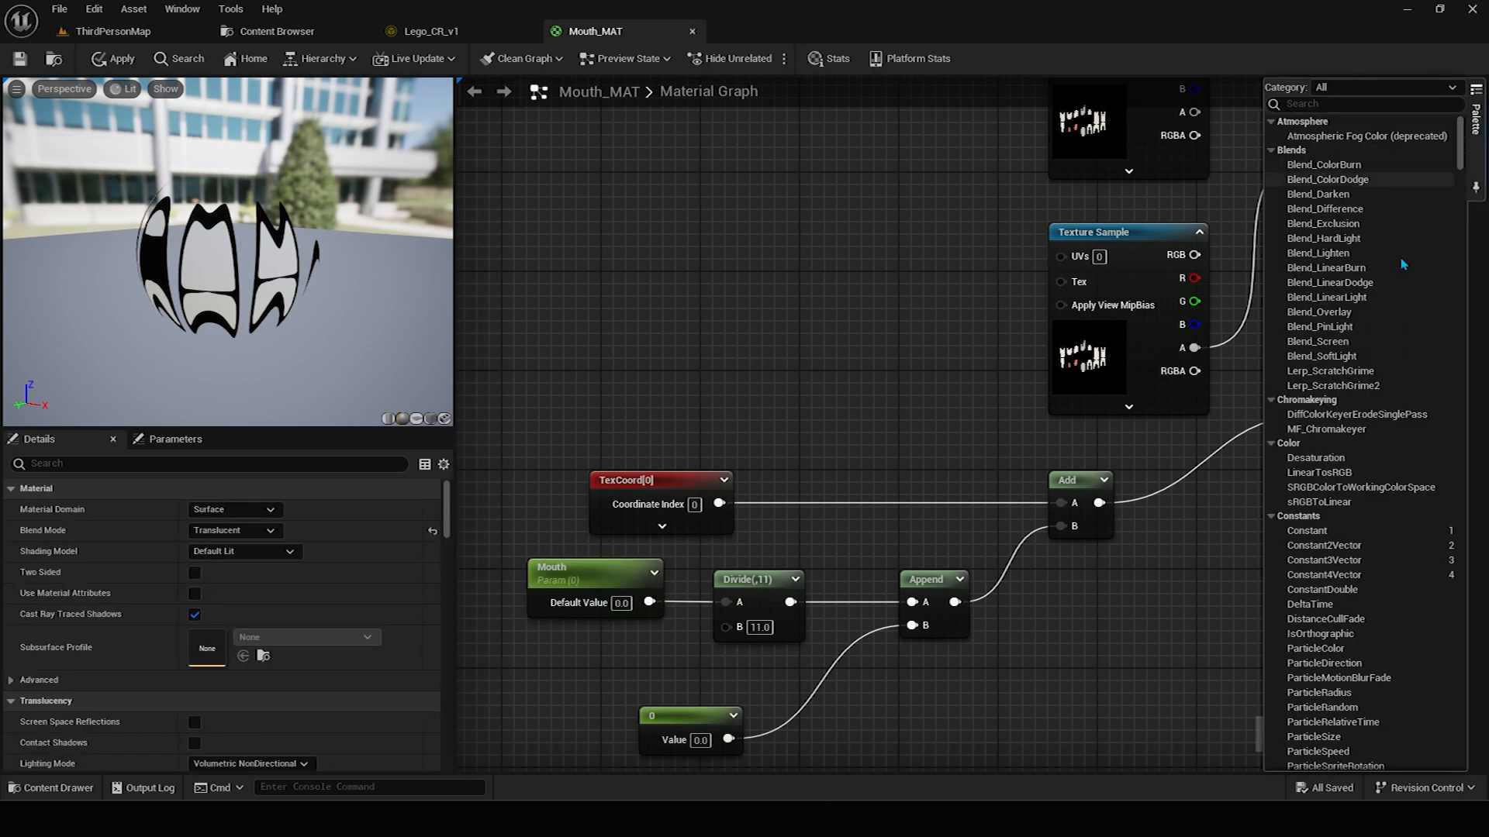
drag(1329, 534, 1109, 613)
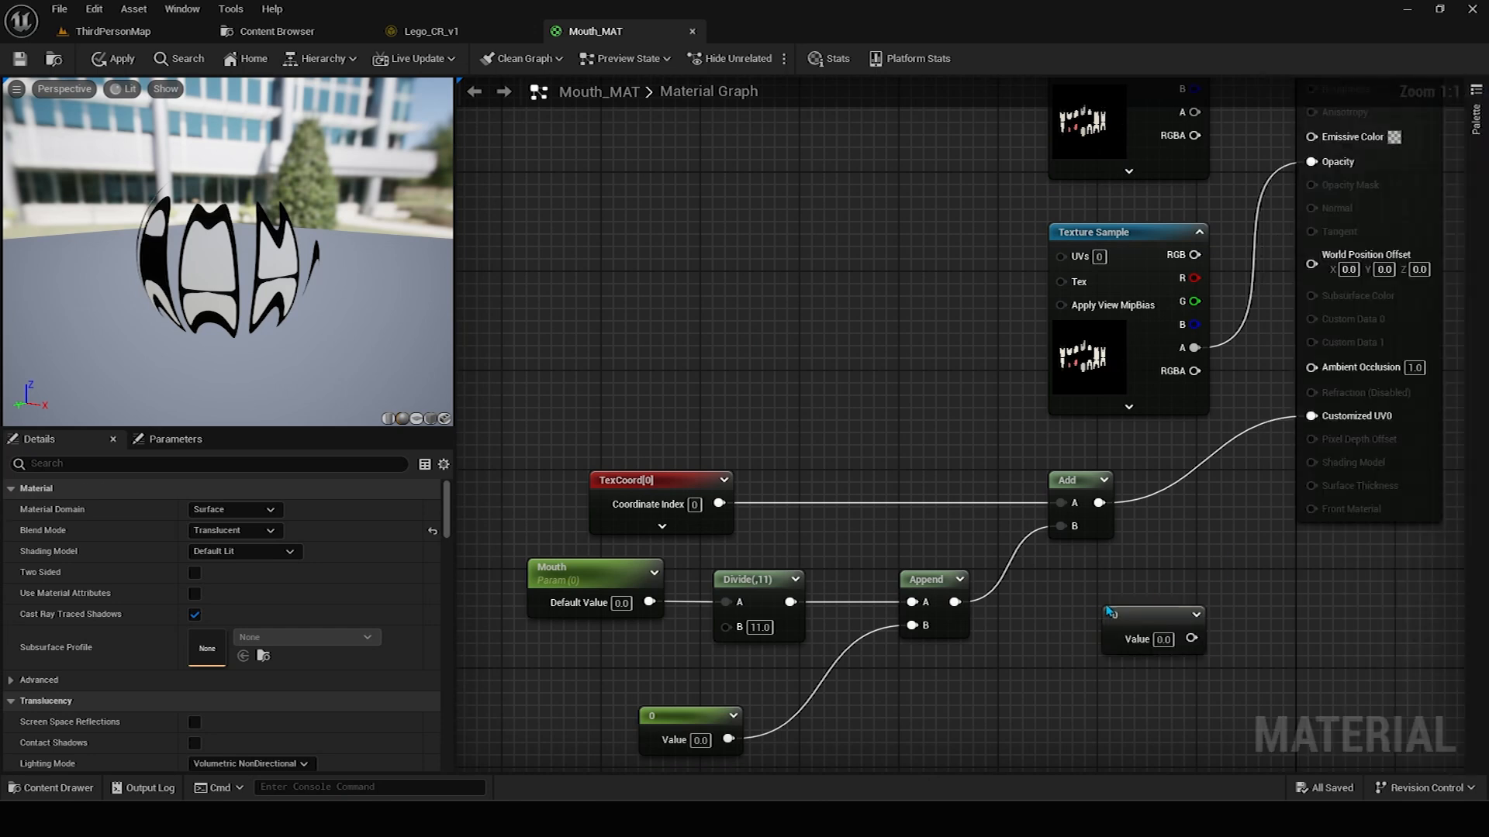
click(1140, 632)
right_click(1151, 616)
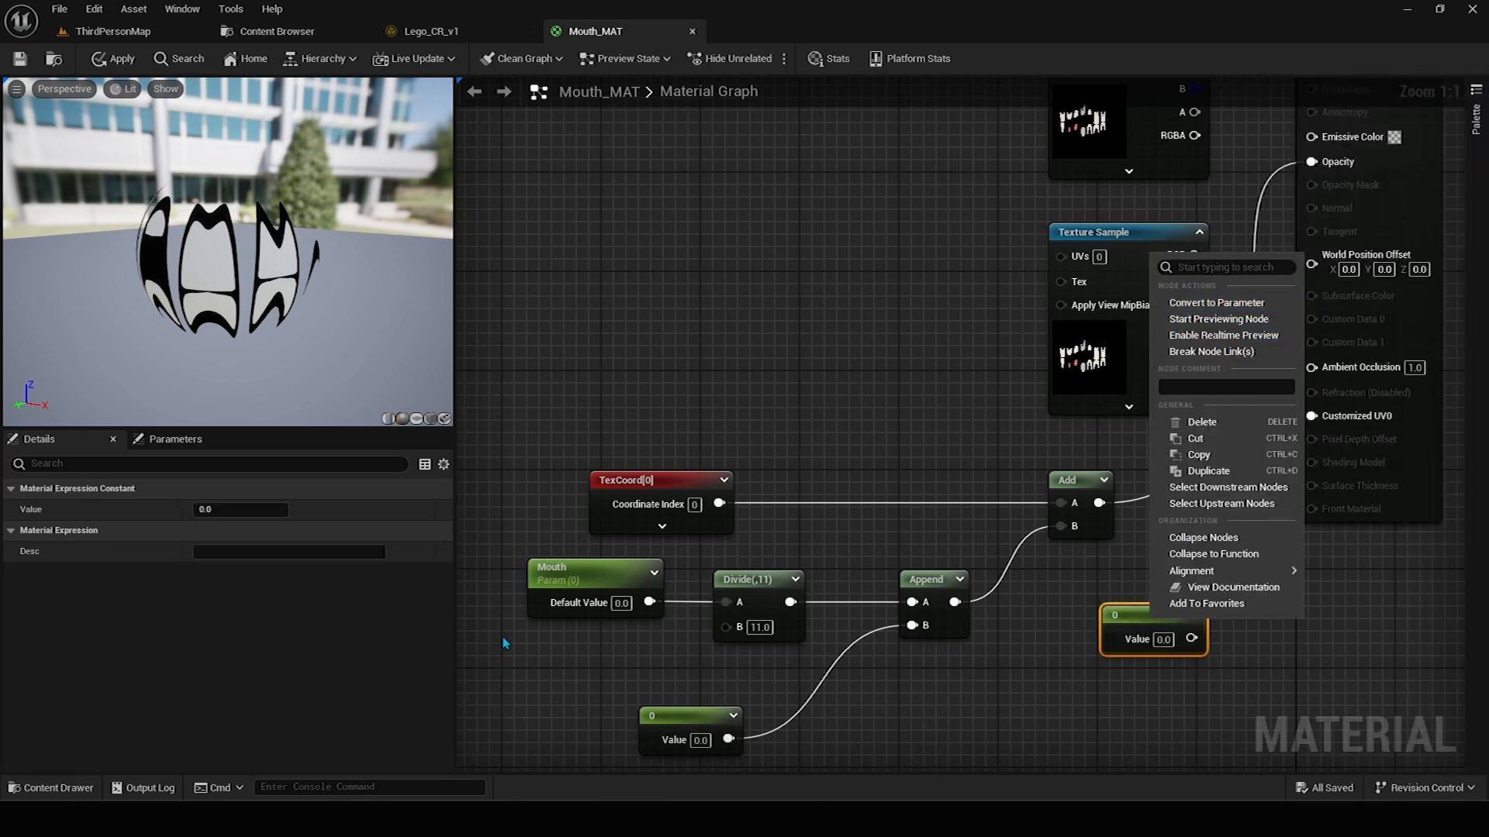
Inspect the Mouth parameter's settings for comparison, then delete the extra Constant node.
click(554, 580)
click(554, 580)
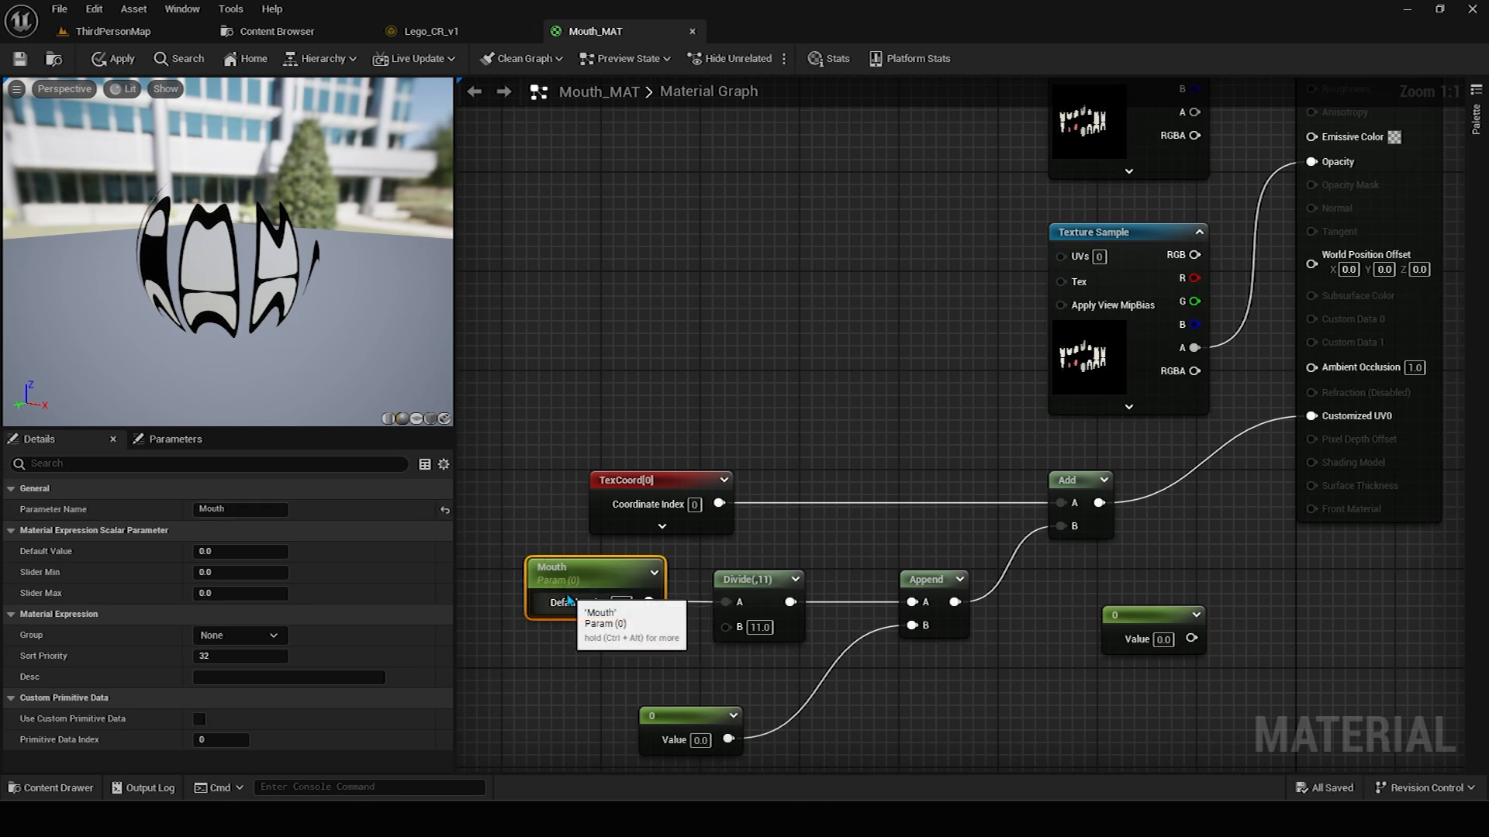
click(545, 490)
click(577, 579)
click(1146, 623)
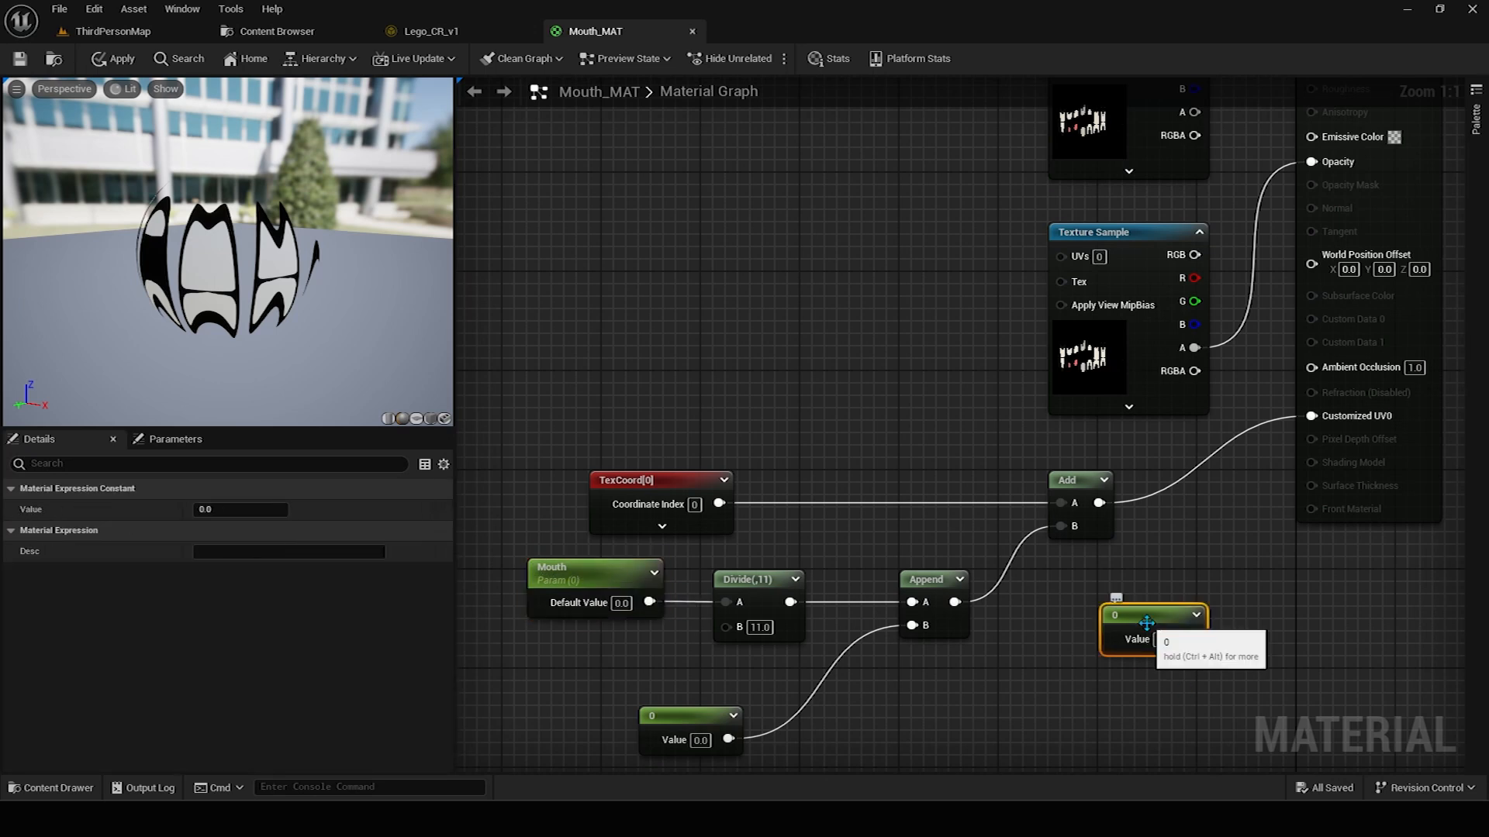
key(Delete)
Examine the Divide, Append and constant nodes, plus the TexCoord and Add nodes, in the UV offset network.
click(756, 583)
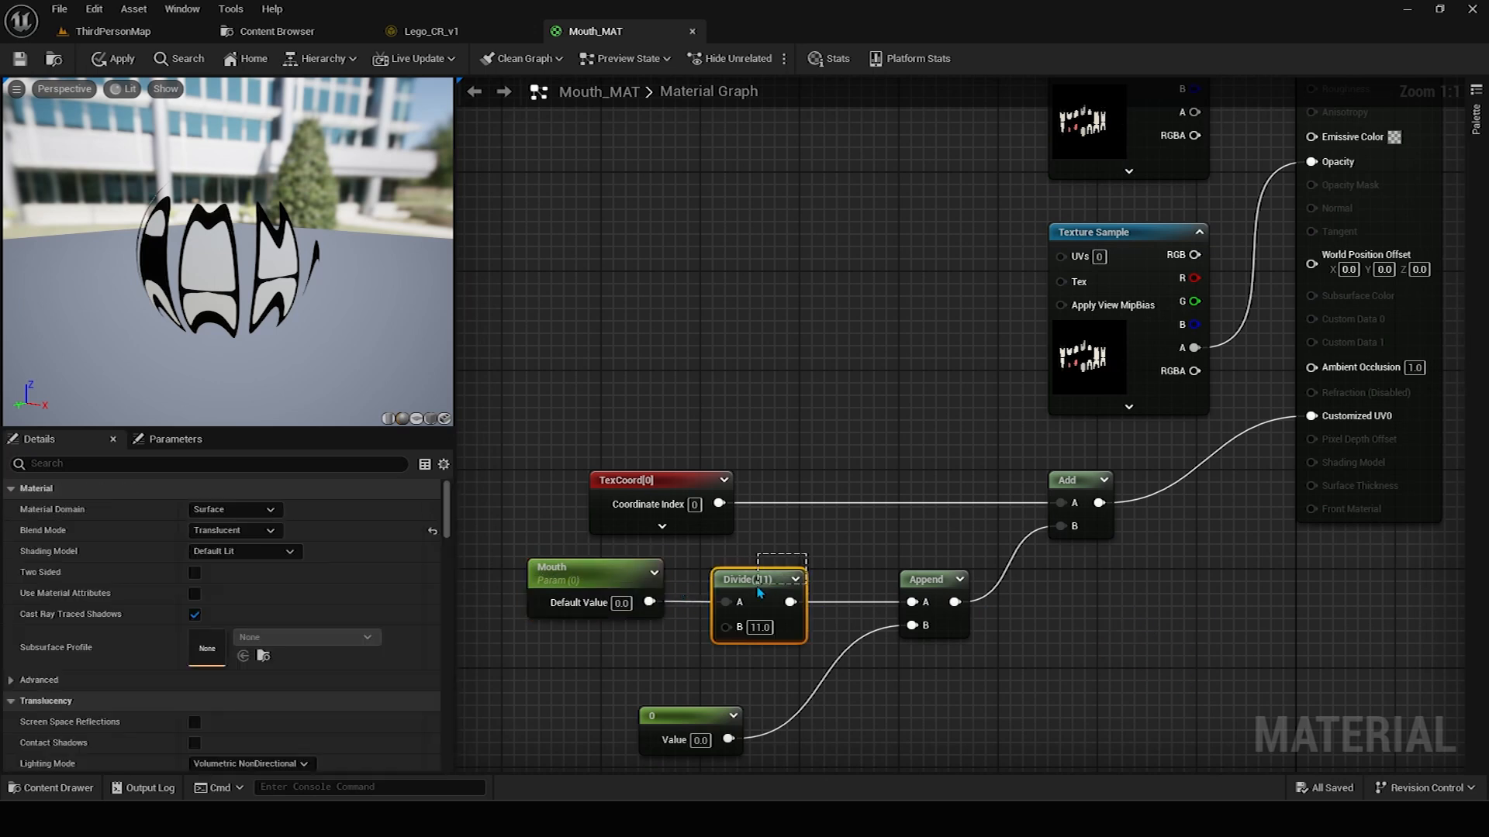
right_drag(658, 692, 657, 680)
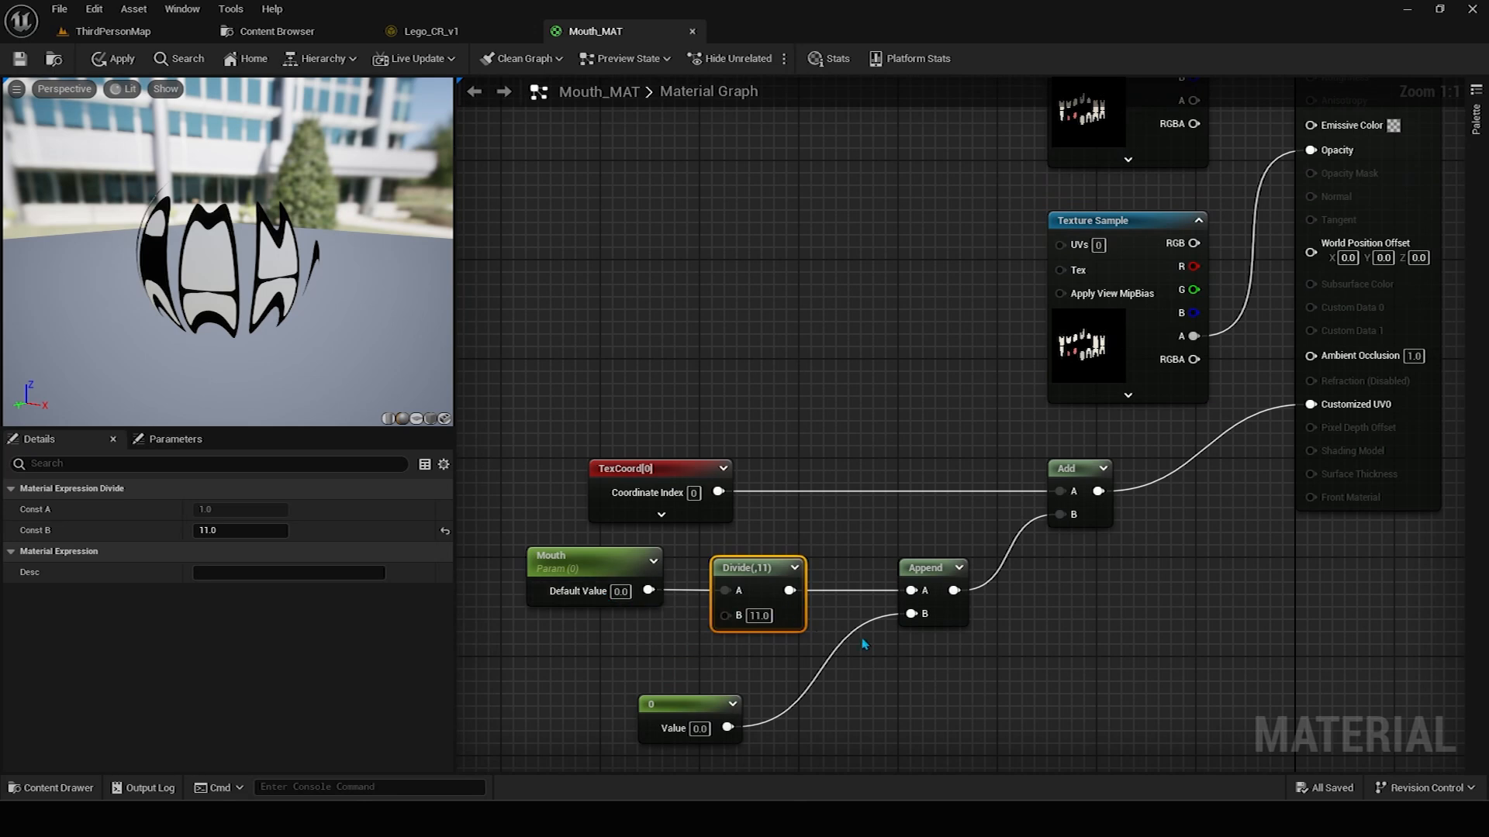
drag(879, 539, 955, 629)
drag(561, 684, 757, 756)
click(989, 451)
drag(597, 426, 1212, 500)
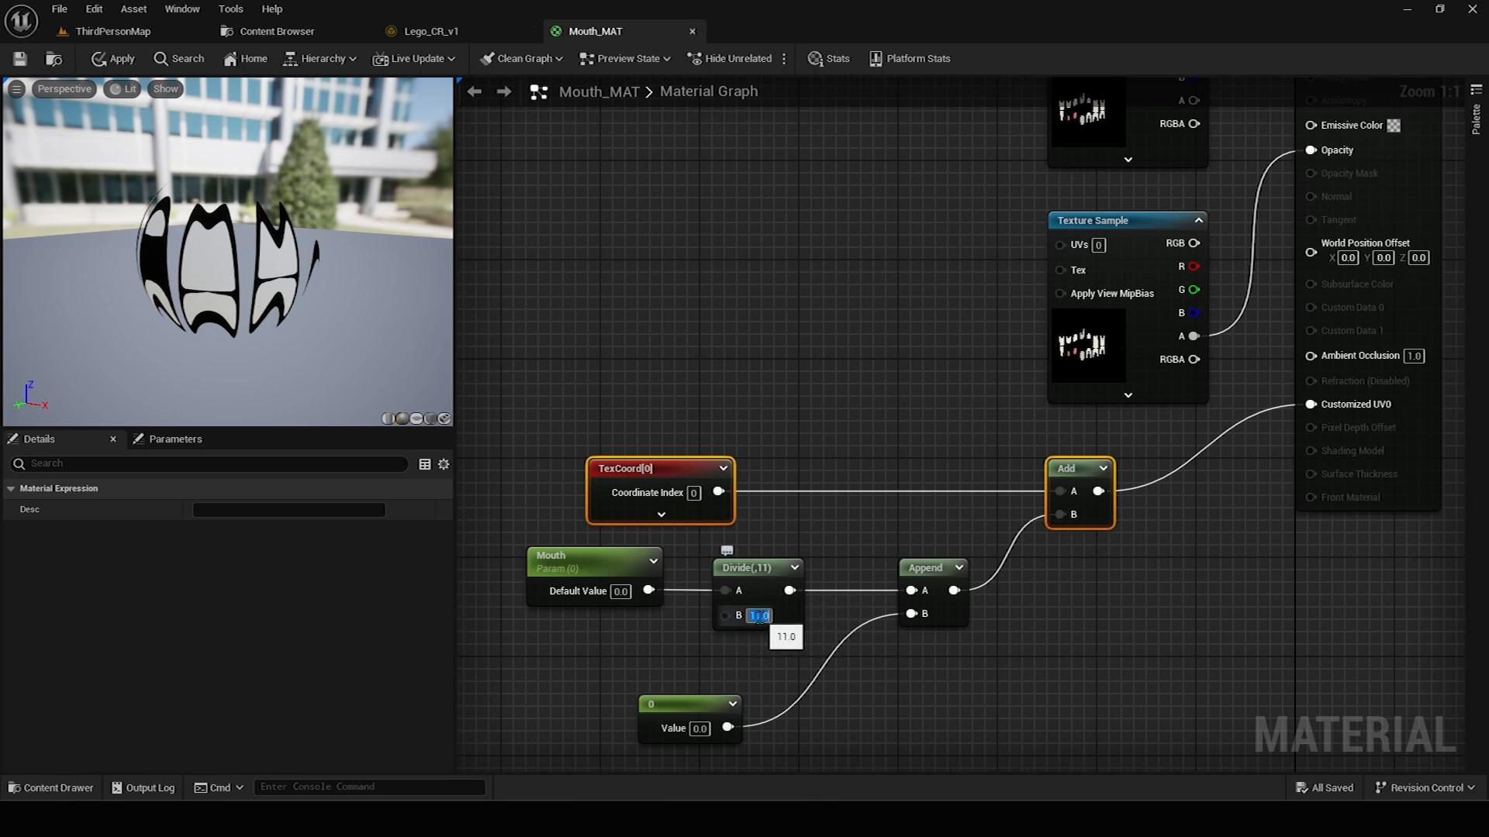
Inspect the Divide node's B value against the mouths in the material preview, then check the Mouth parameter's name.
click(758, 616)
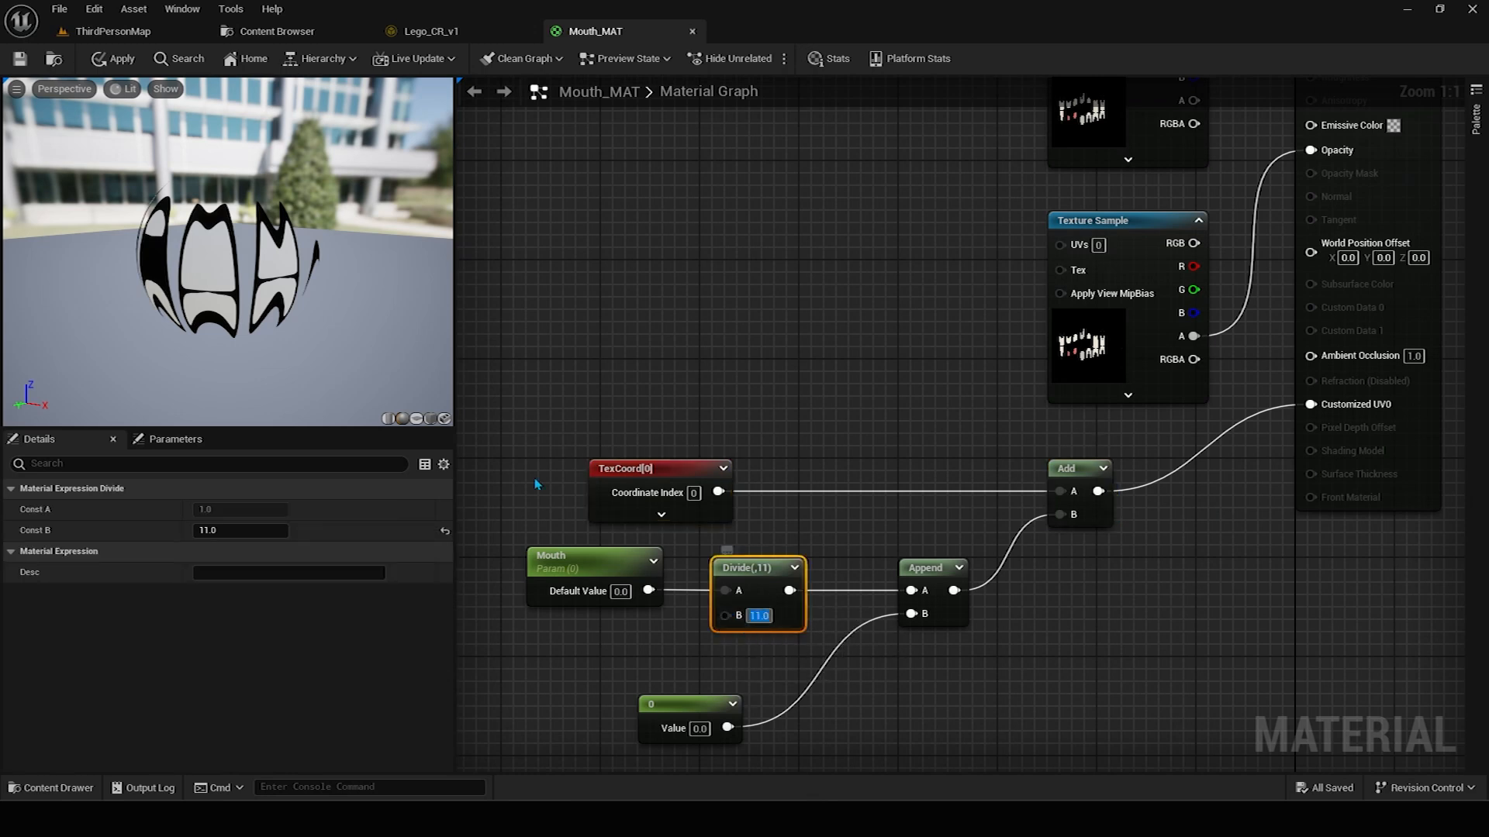
mouse_move(294, 326)
mouse_down()
mouse_move(263, 294)
mouse_move(279, 314)
mouse_up()
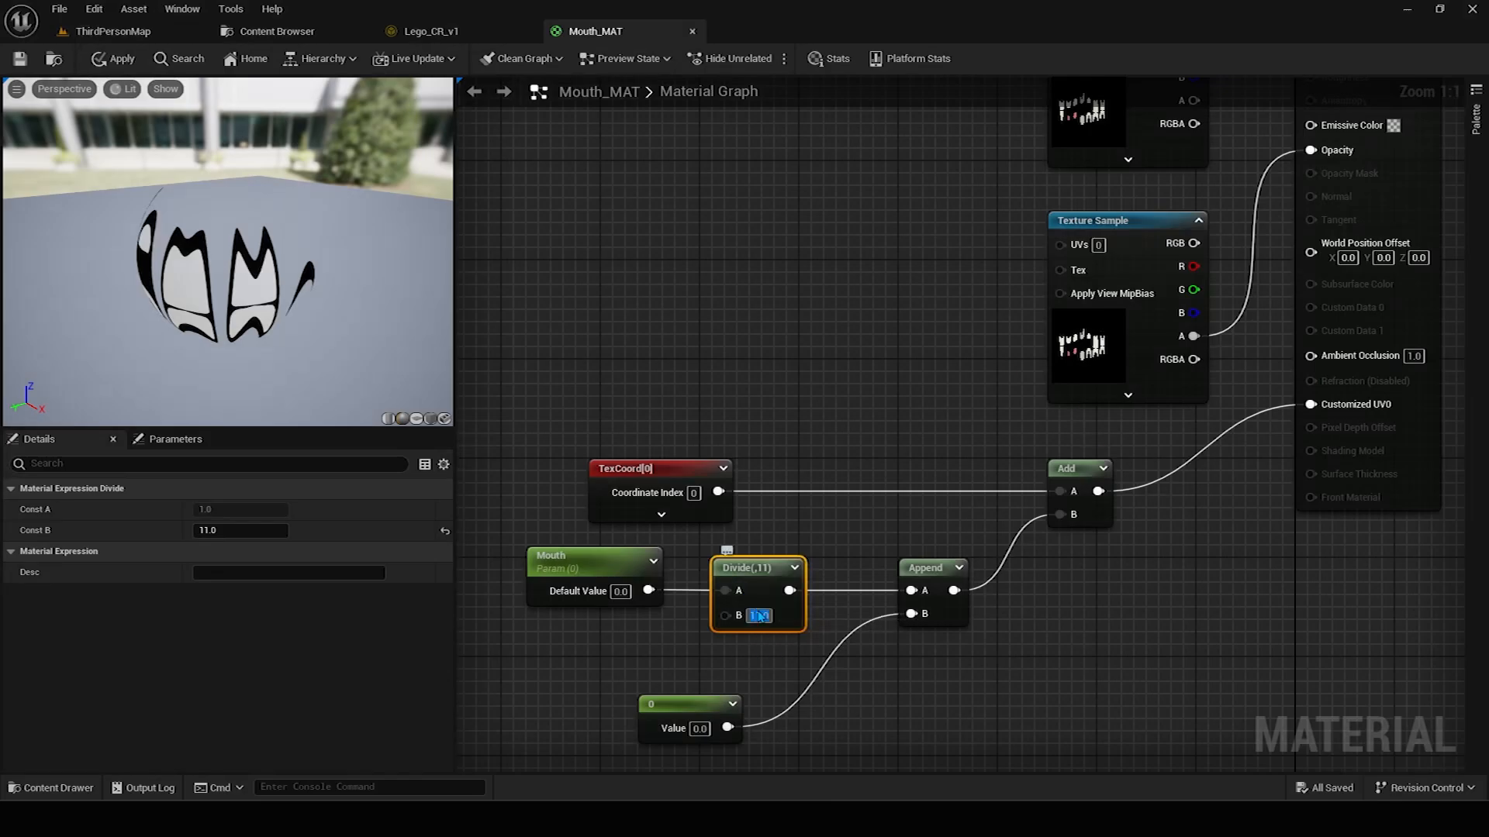
right_drag(812, 399, 817, 354)
scroll(756, 301, down, 1)
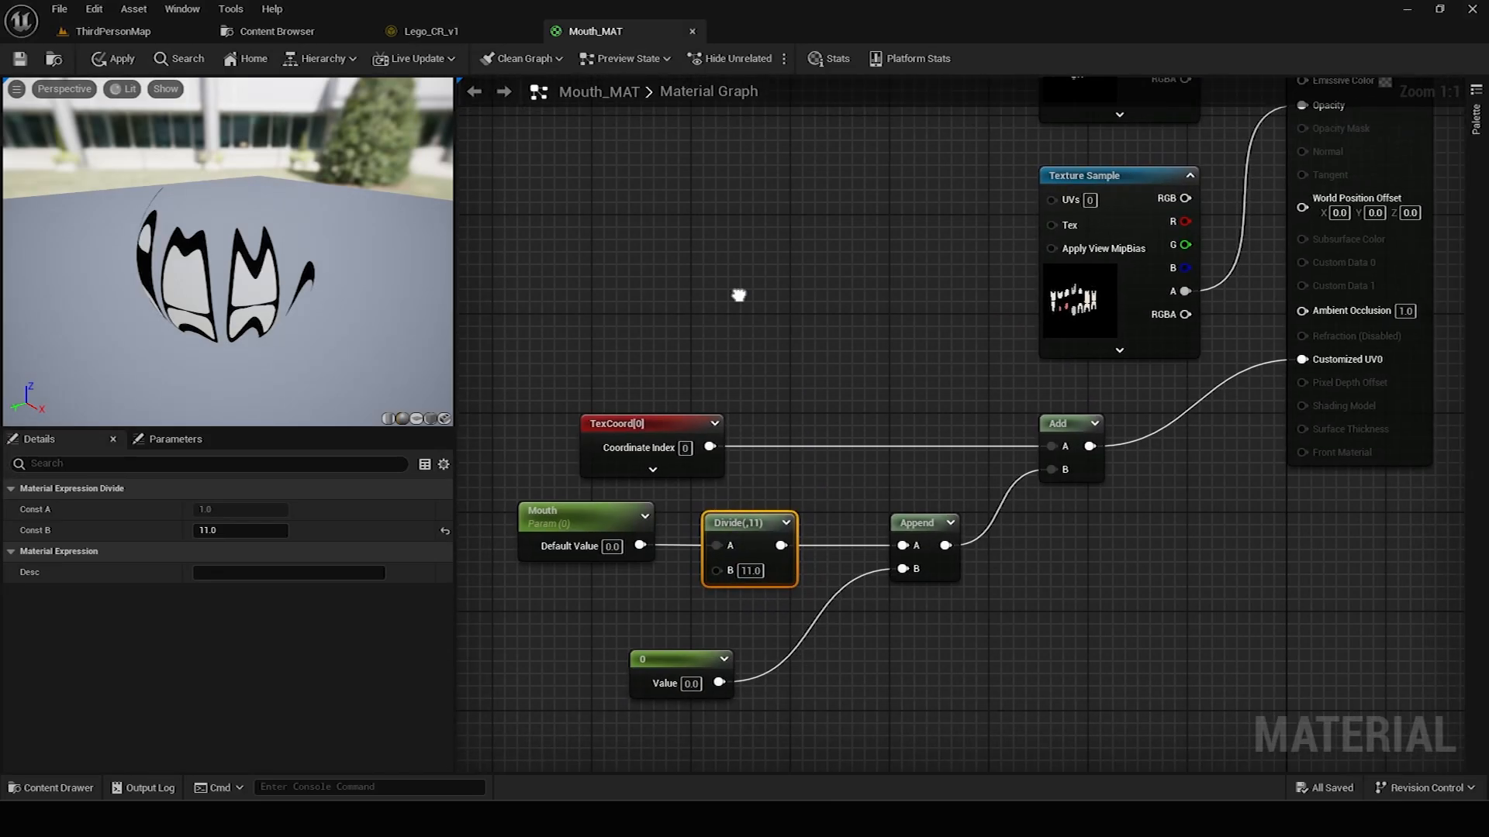
right_drag(575, 403, 599, 435)
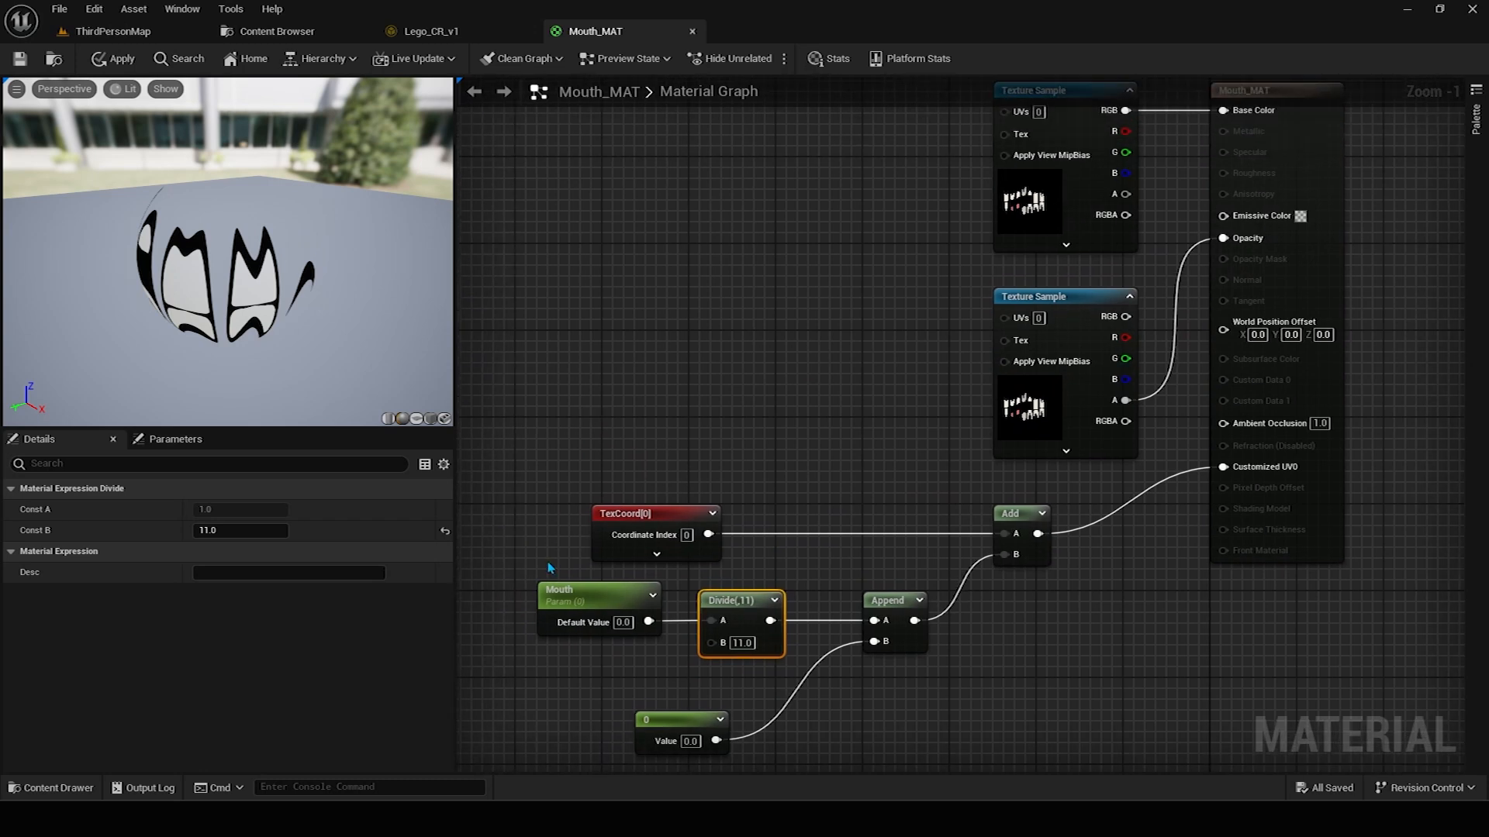
click(556, 596)
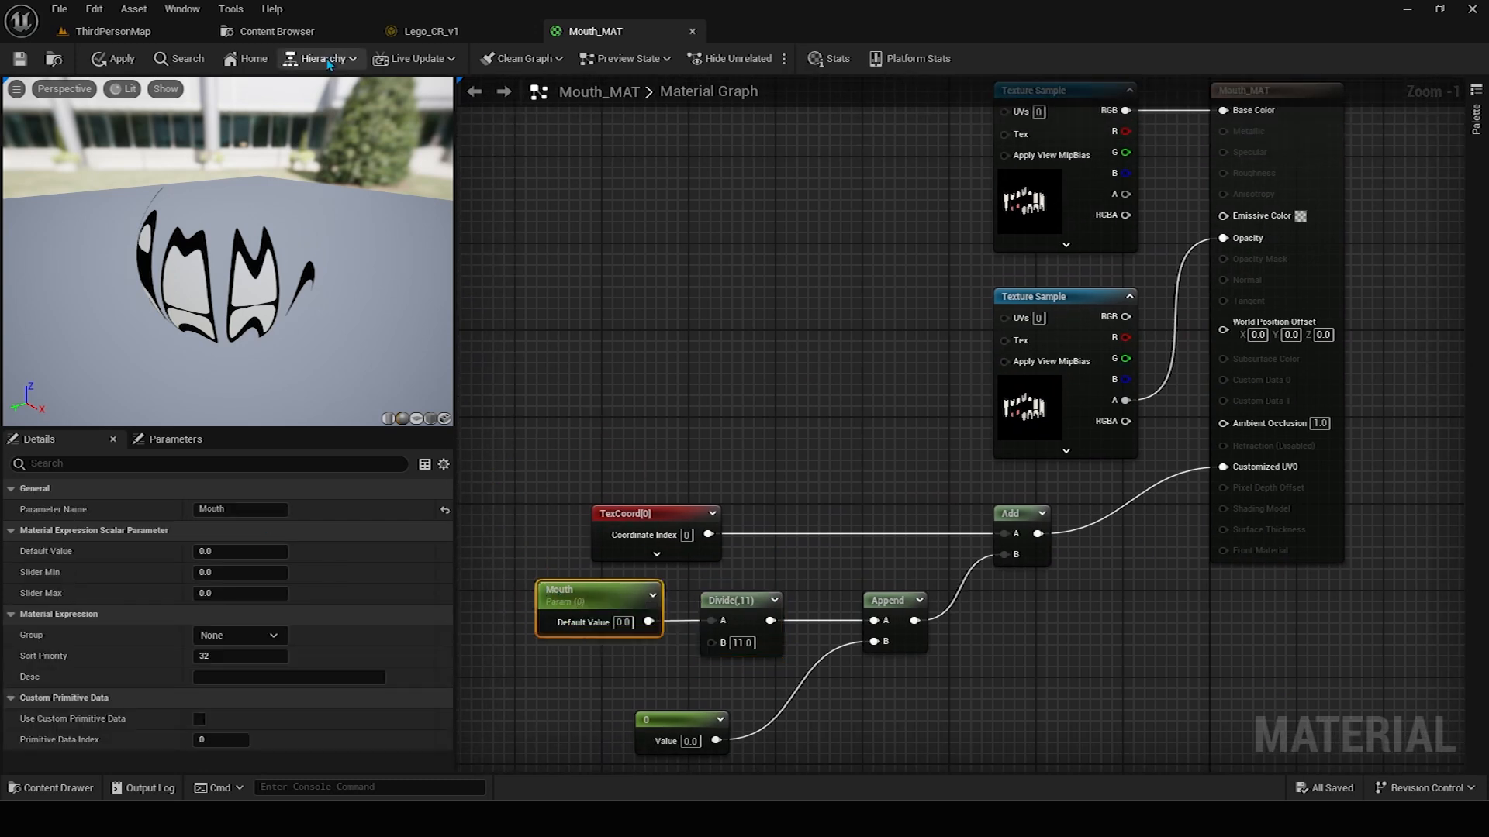
Open L_eyebrow_MAT from the Materials folder and inspect the L_Eyebrow parameter in its UV offset network.
click(318, 33)
click(564, 164)
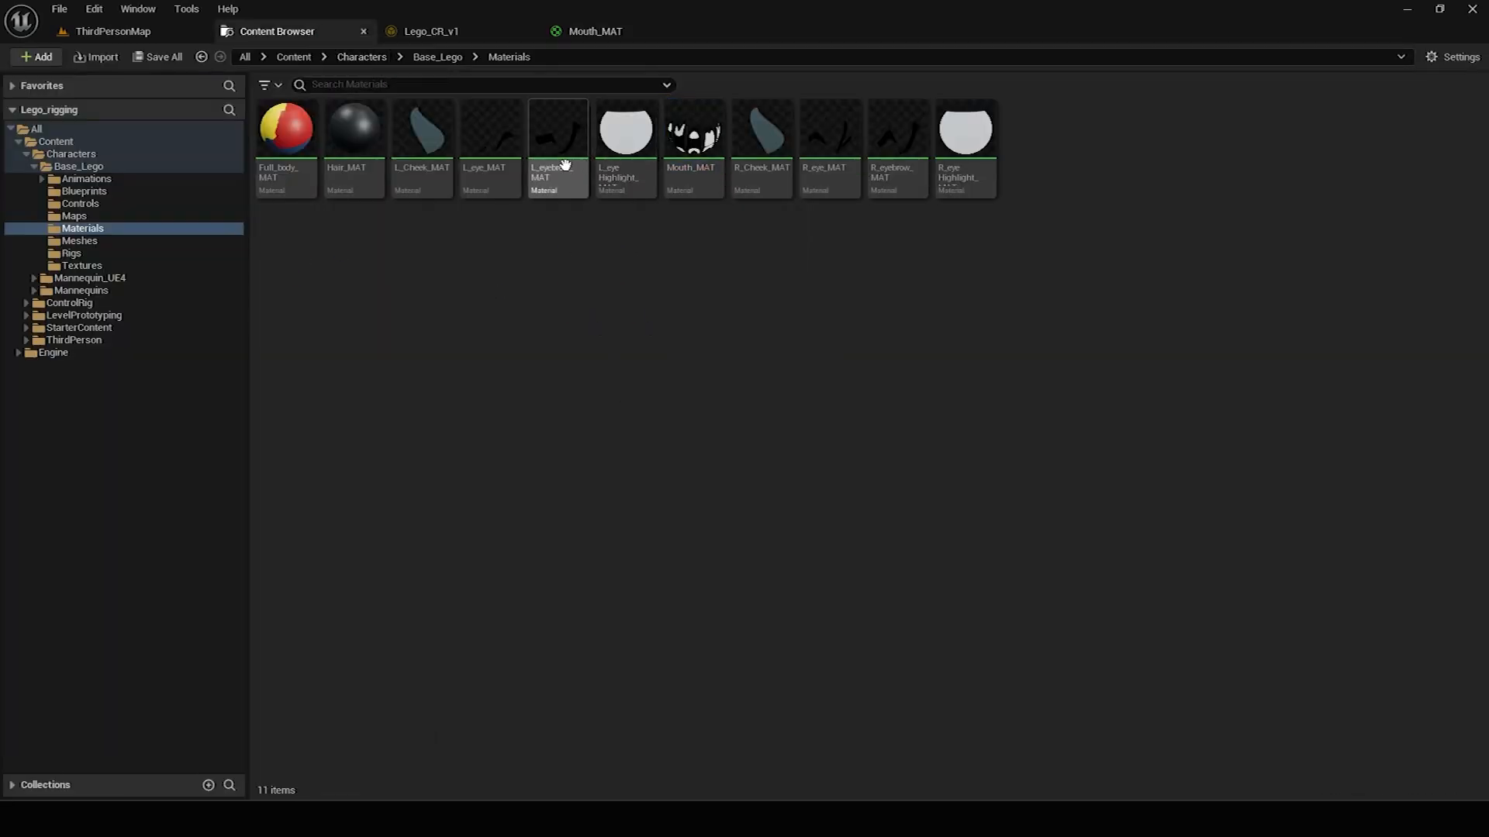
double_click(565, 165)
scroll(659, 403, down, 5)
scroll(666, 387, up, 3)
right_drag(754, 388, 884, 321)
click(618, 582)
right_drag(562, 515, 569, 542)
click(569, 490)
drag(590, 530, 627, 618)
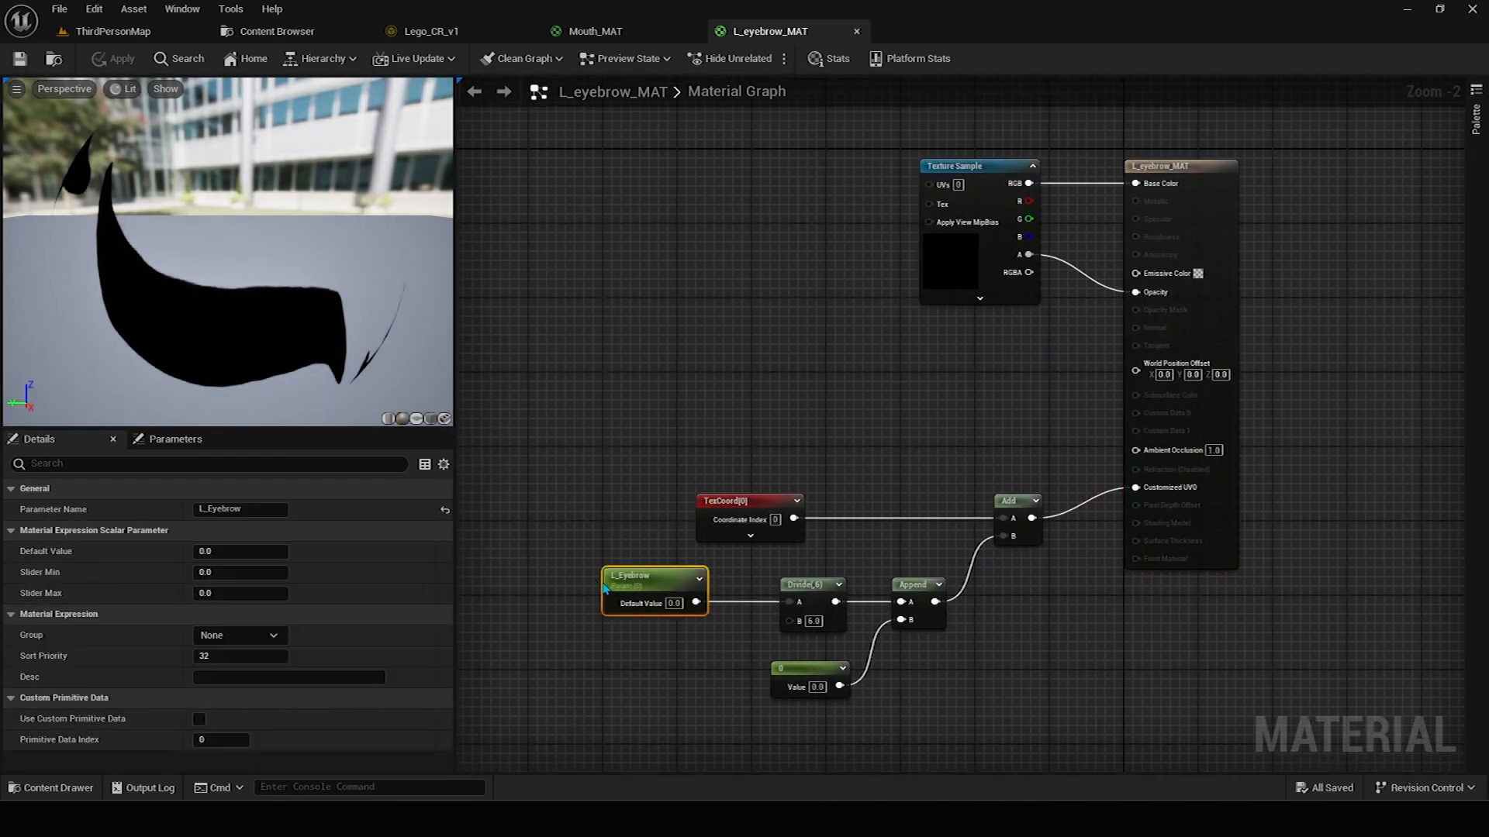
Open the lego_base_Skeleton asset from the Base_Lego Meshes folder.
click(277, 31)
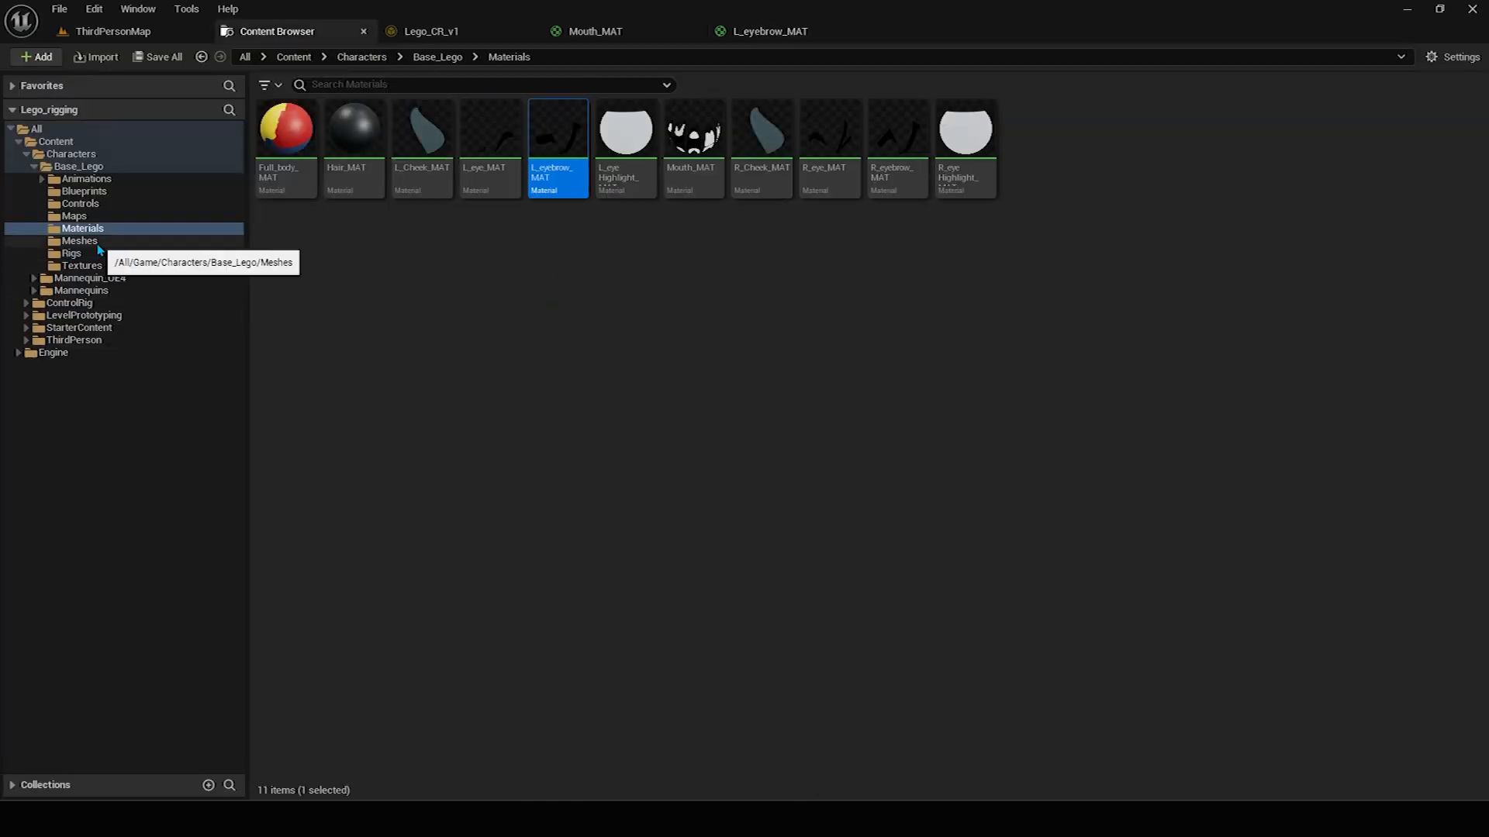
click(75, 241)
double_click(431, 172)
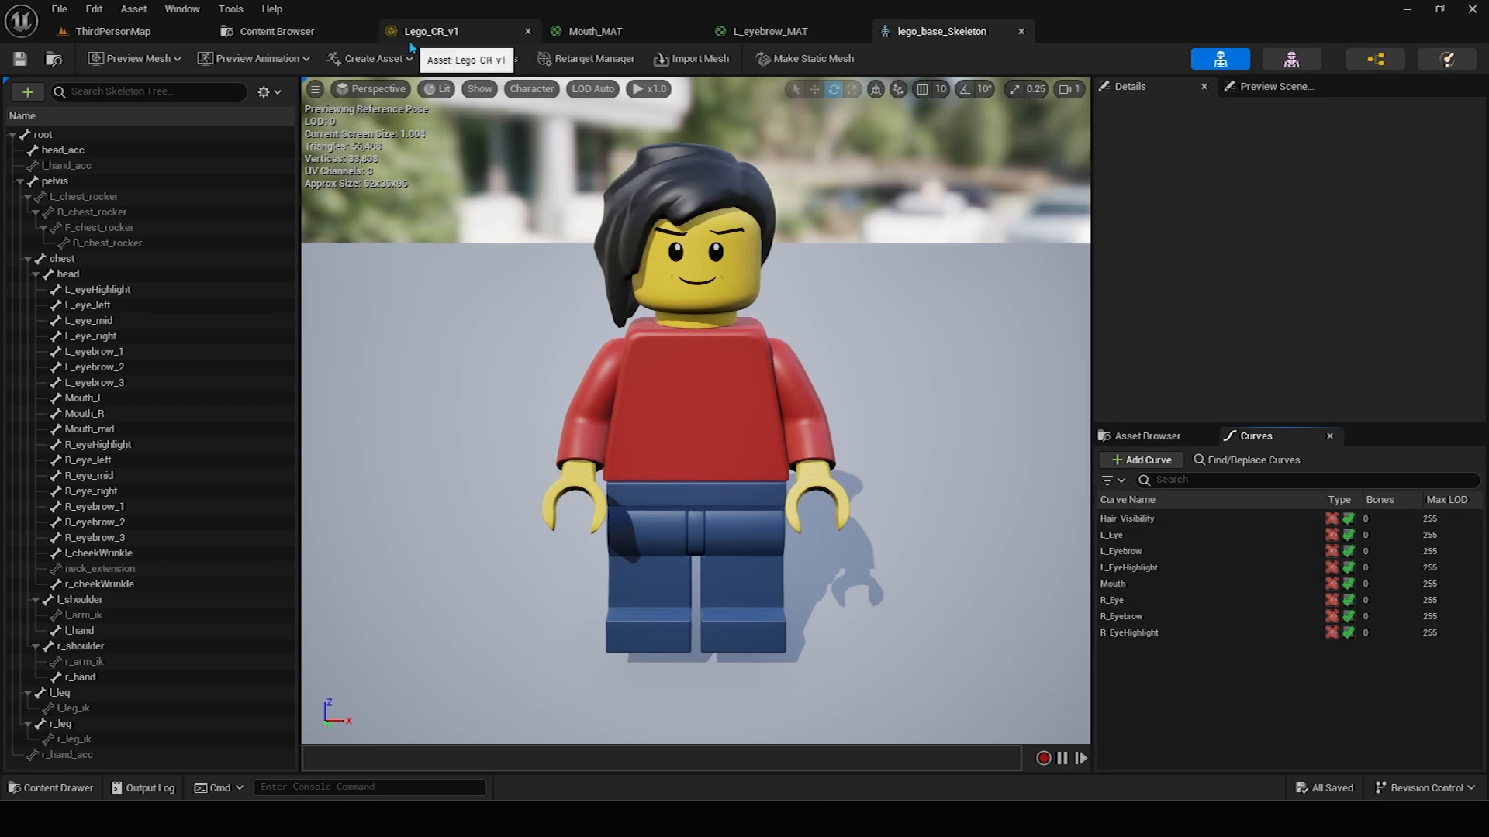
right_click(1145, 662)
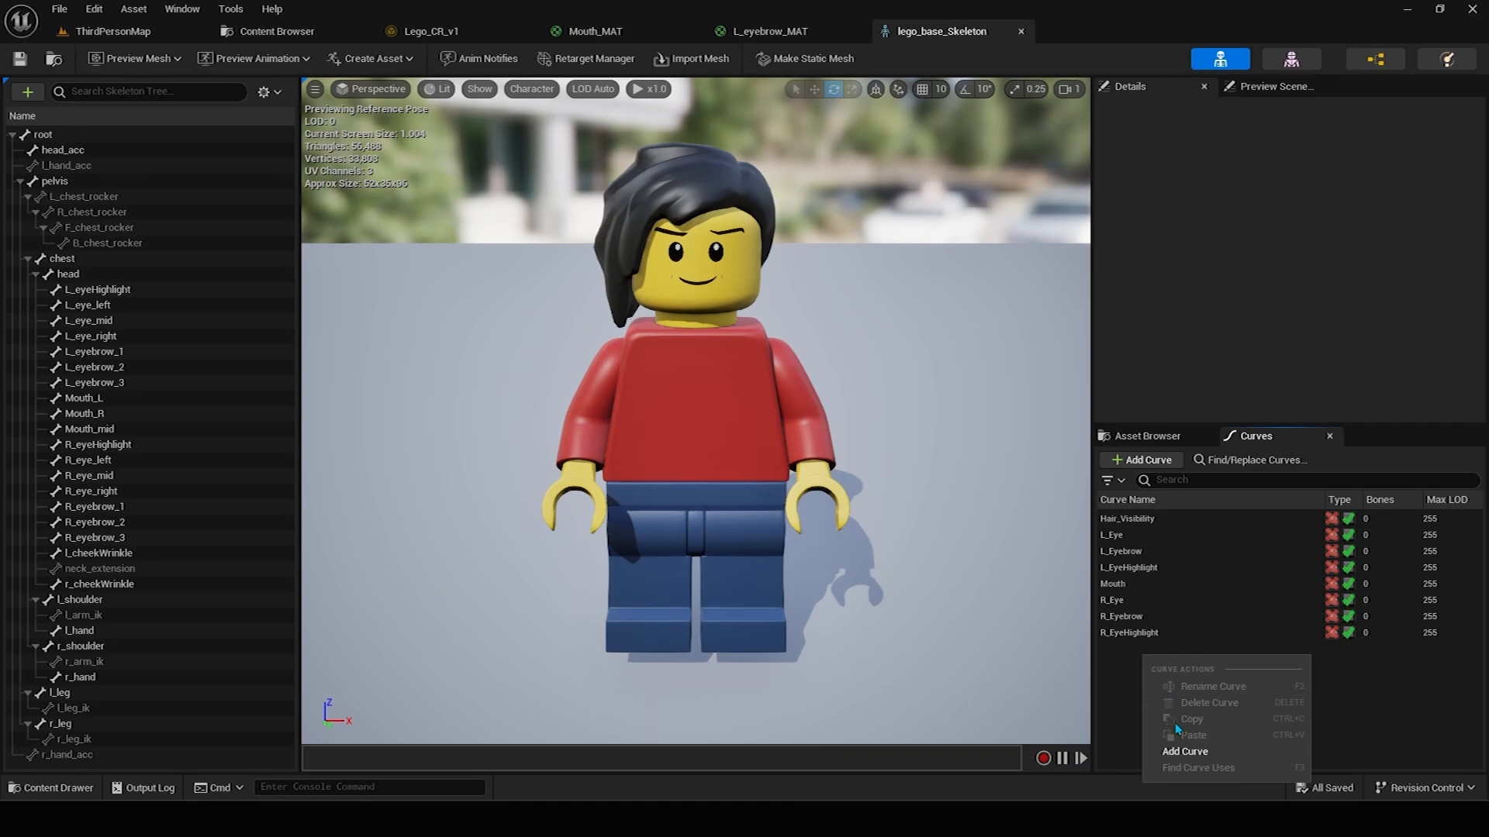
click(1178, 751)
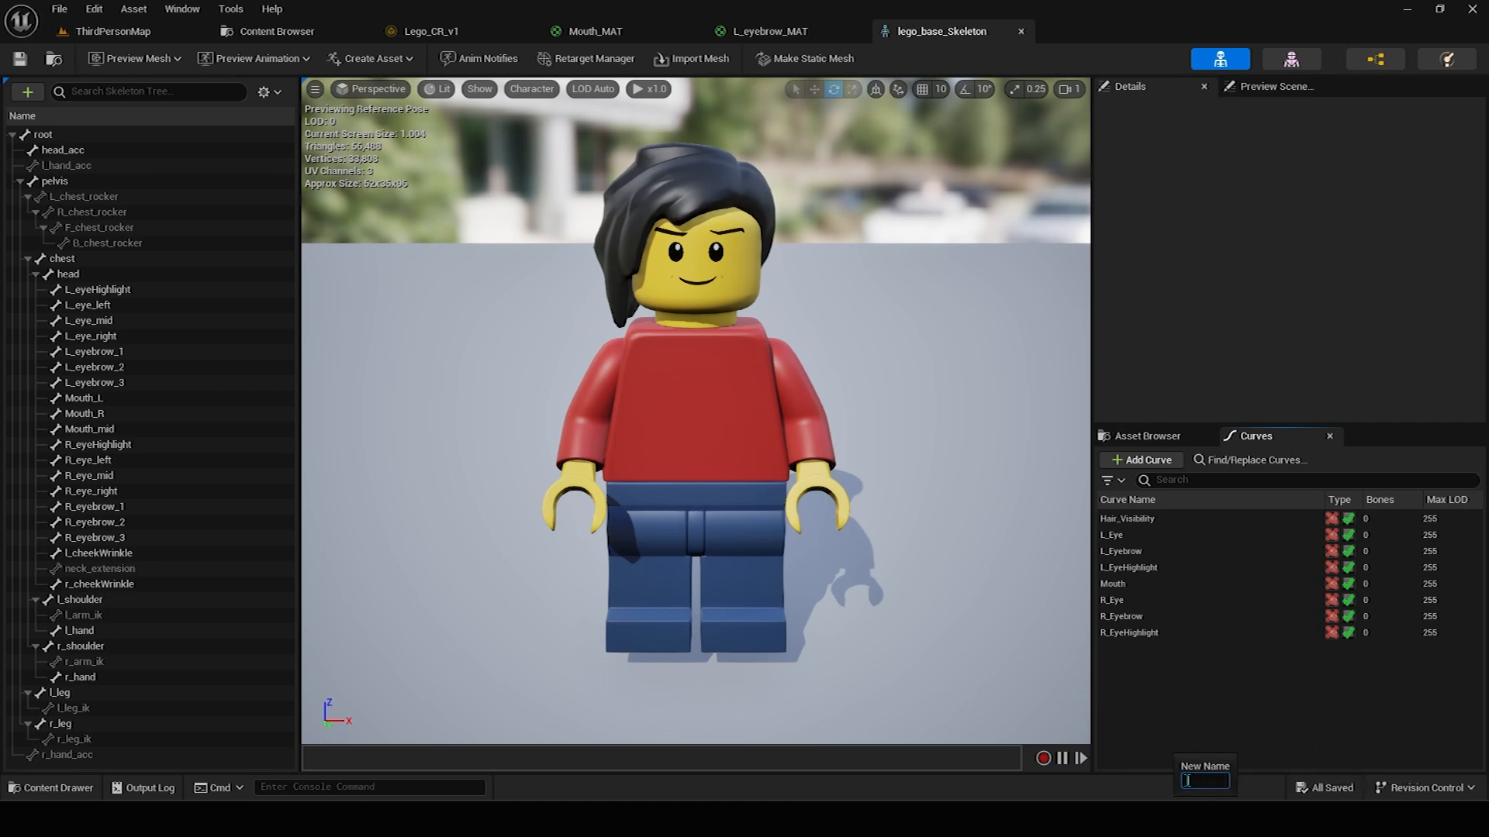
click(1174, 722)
Go through the skeleton's Hair_Visibility, L_Eye, L_Eyebrow and Mouth curves.
click(1132, 518)
click(1128, 536)
click(1126, 552)
click(1123, 584)
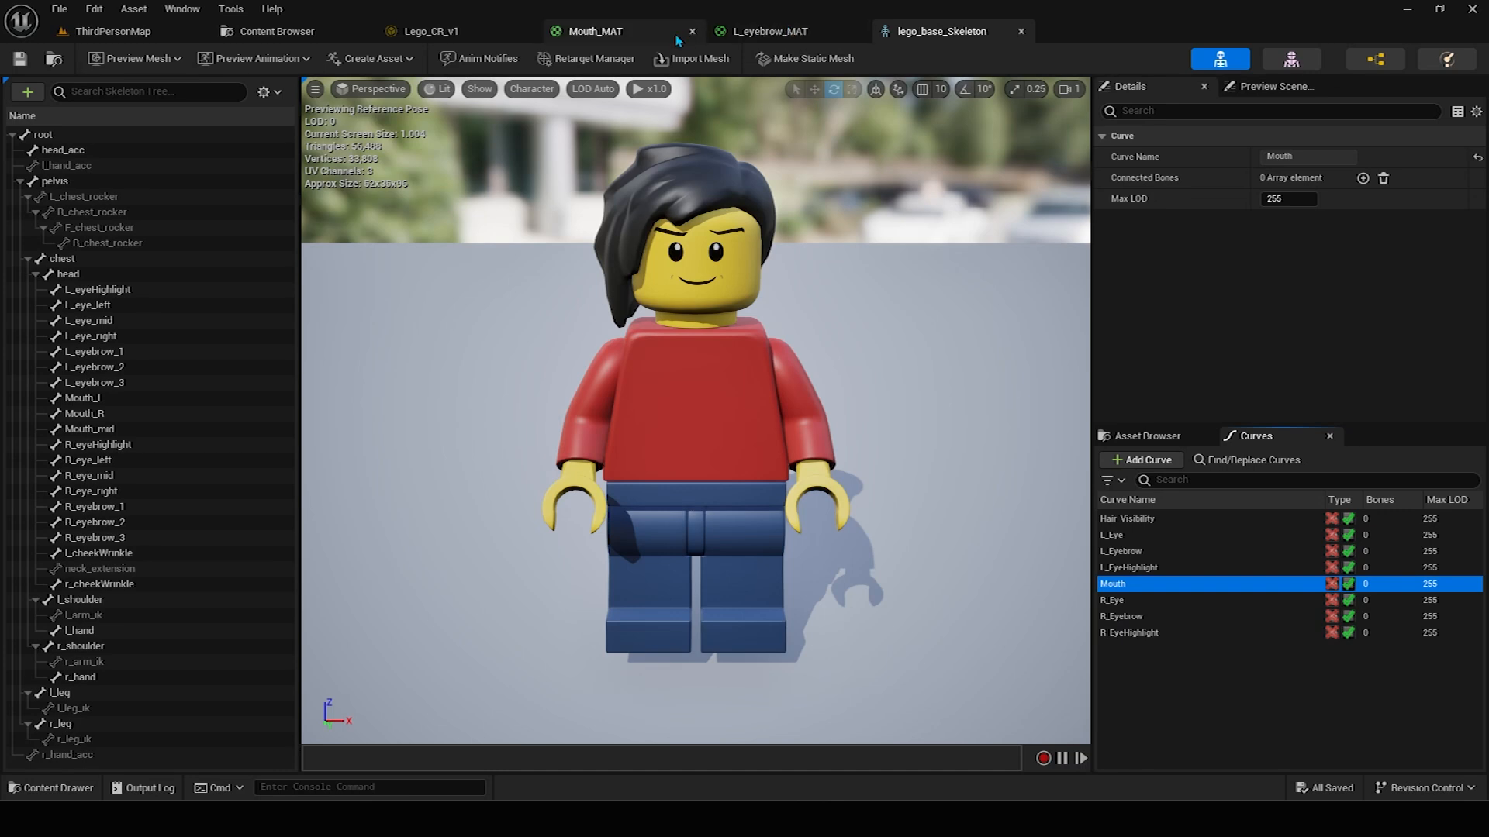
Check the Mouth parameter name in Mouth_MAT against the skeleton's Mouth curve, then return to lego_base_Skeleton.
click(597, 31)
click(232, 509)
click(272, 8)
click(850, 80)
click(941, 31)
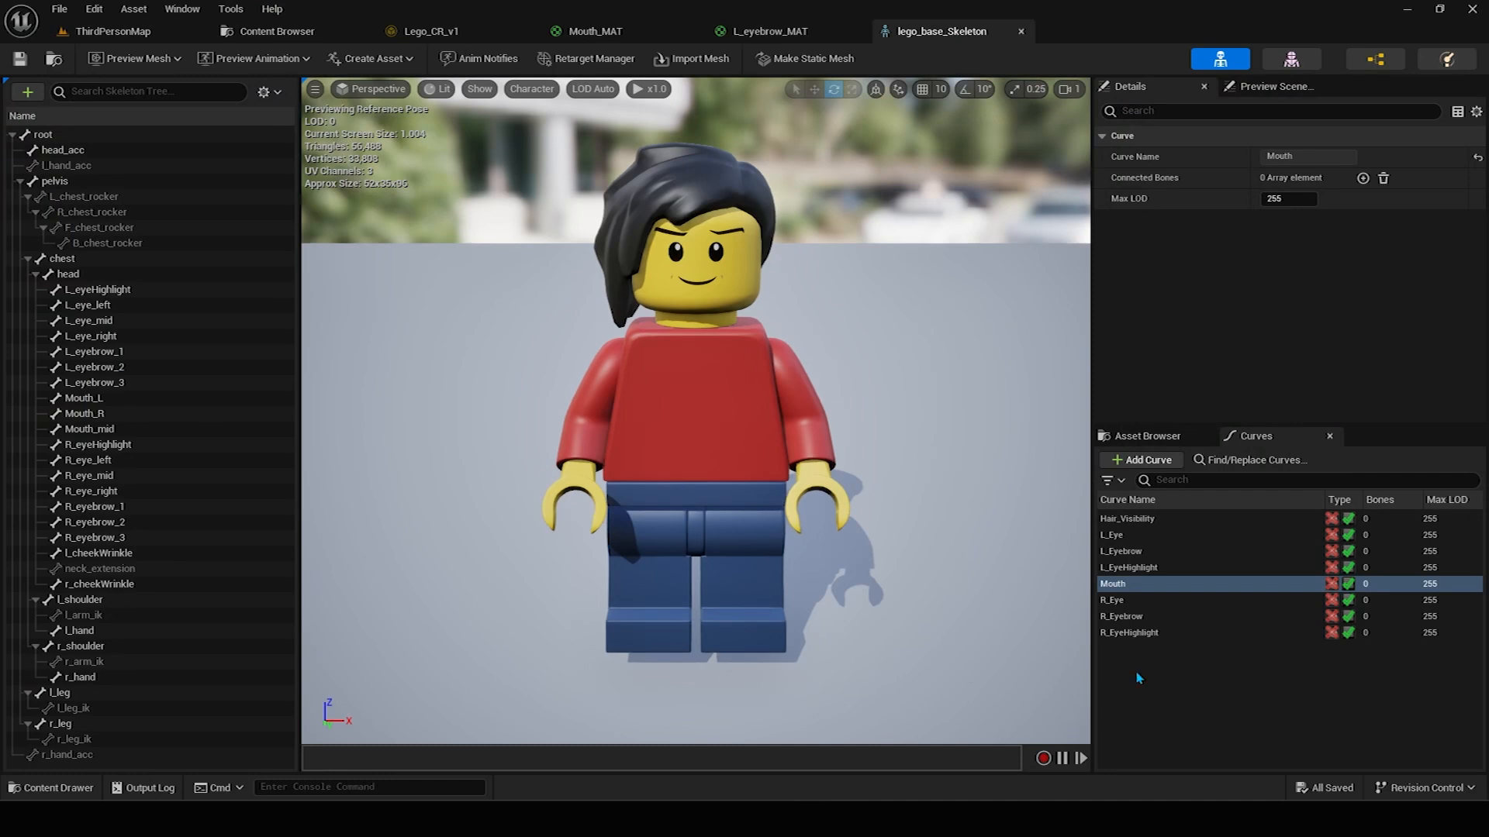
Examine the curve types of the skeleton's entries from Hair_Visibility through Mouth to R_EyeHighlight.
click(1358, 518)
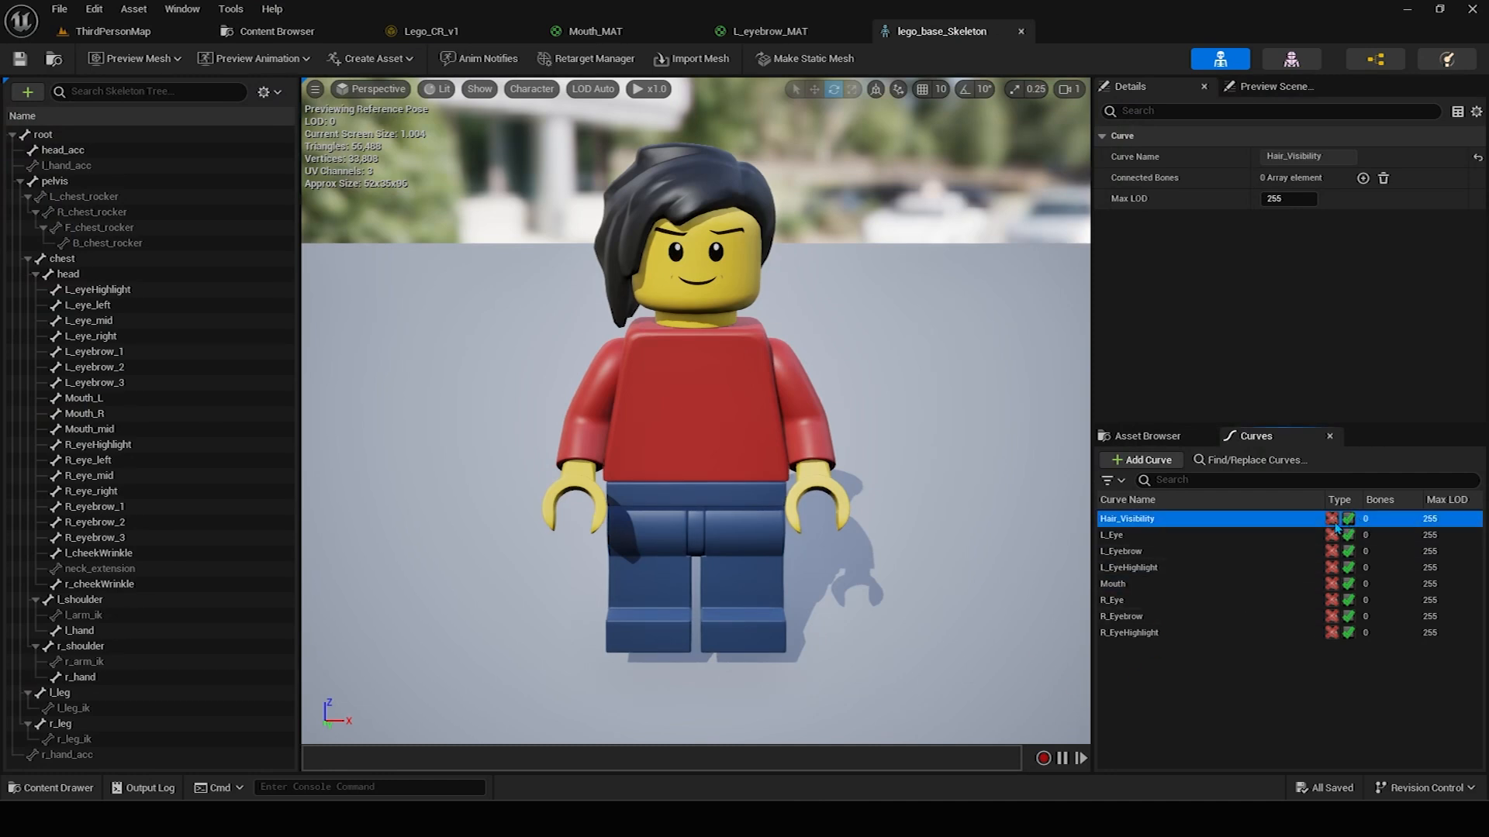
click(1172, 586)
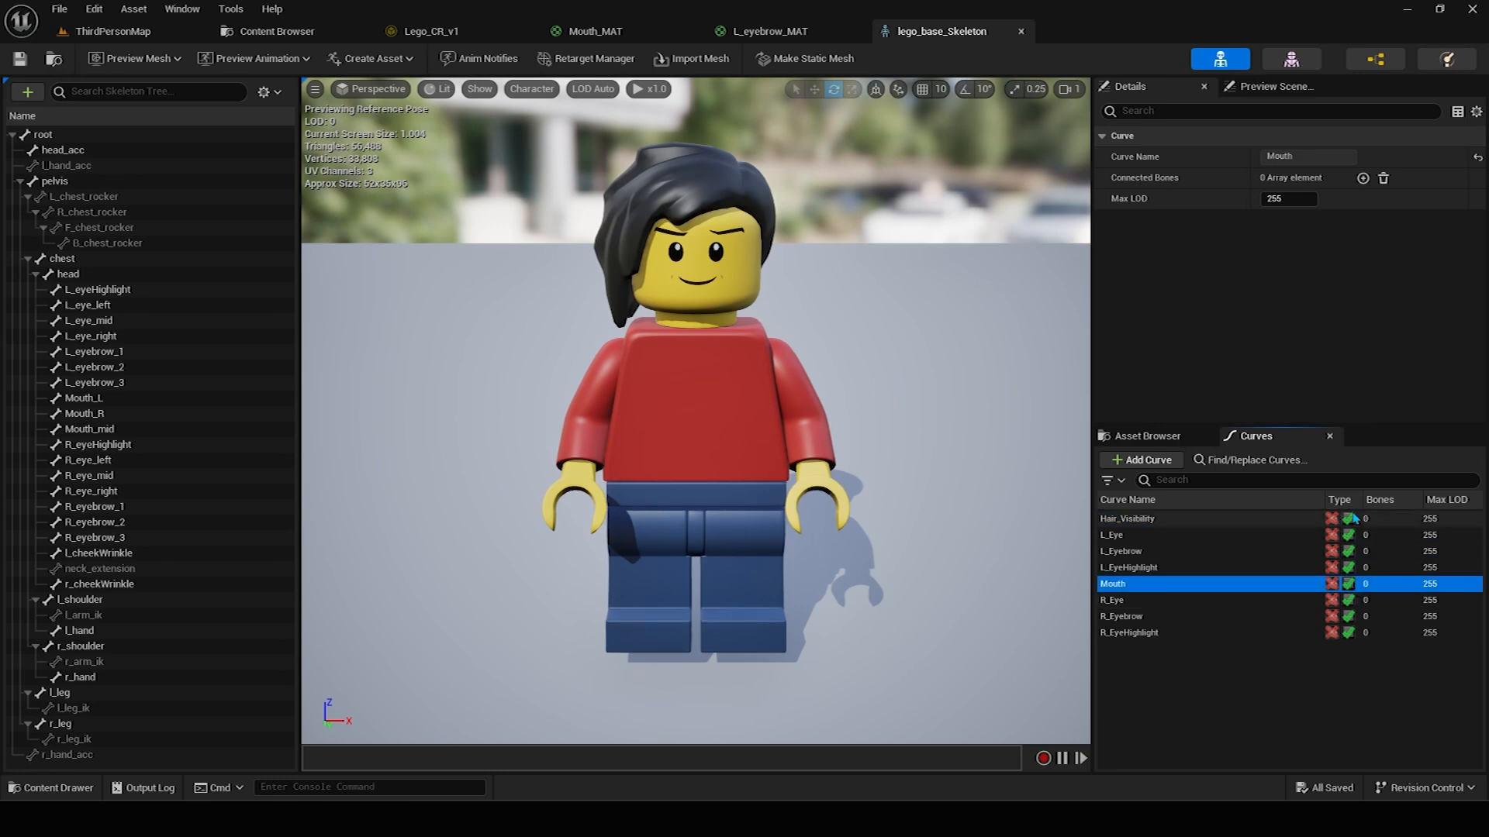
click(1133, 520)
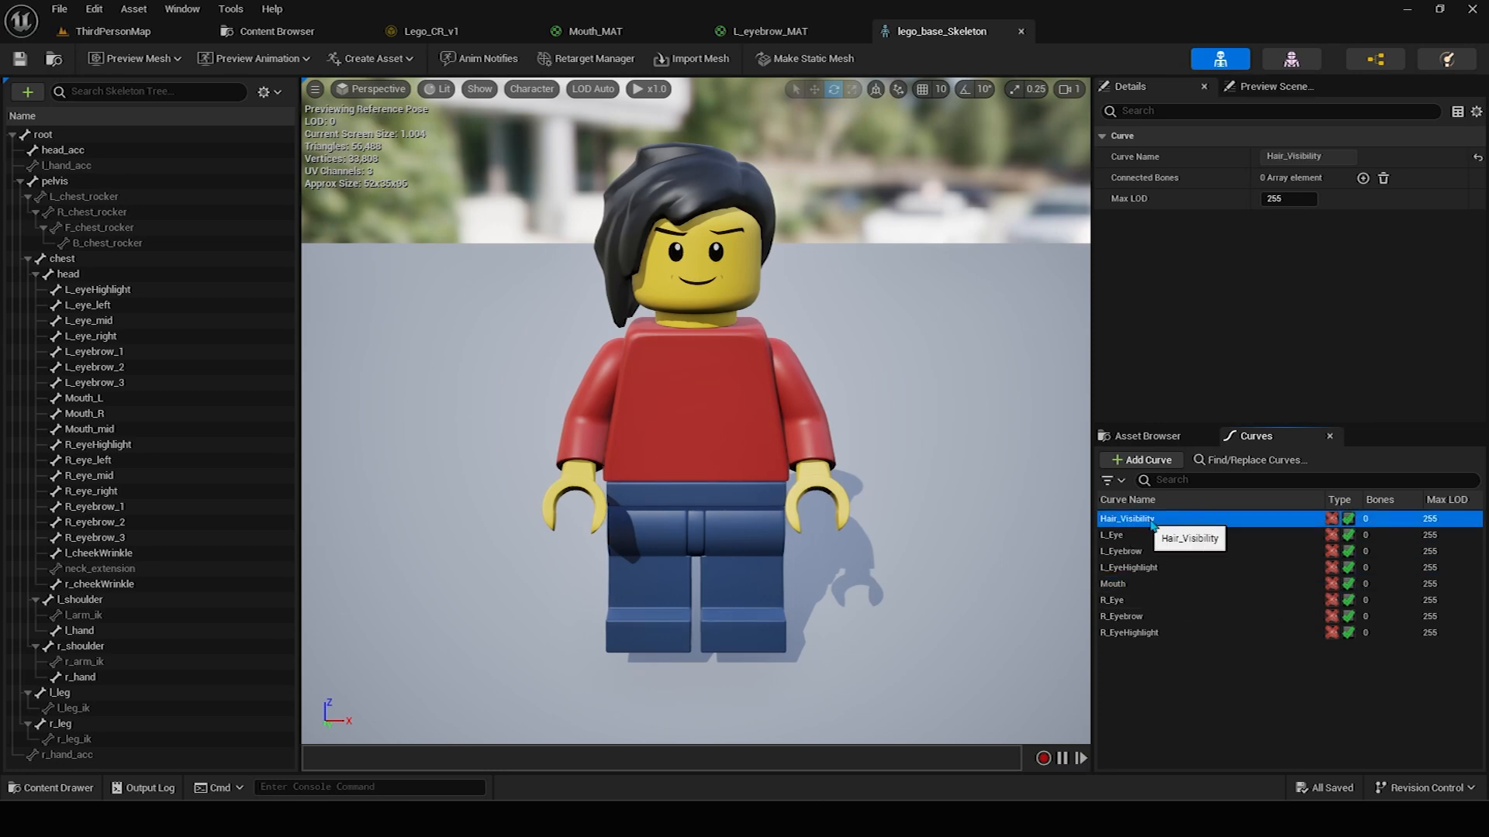
click(1132, 633)
click(1134, 519)
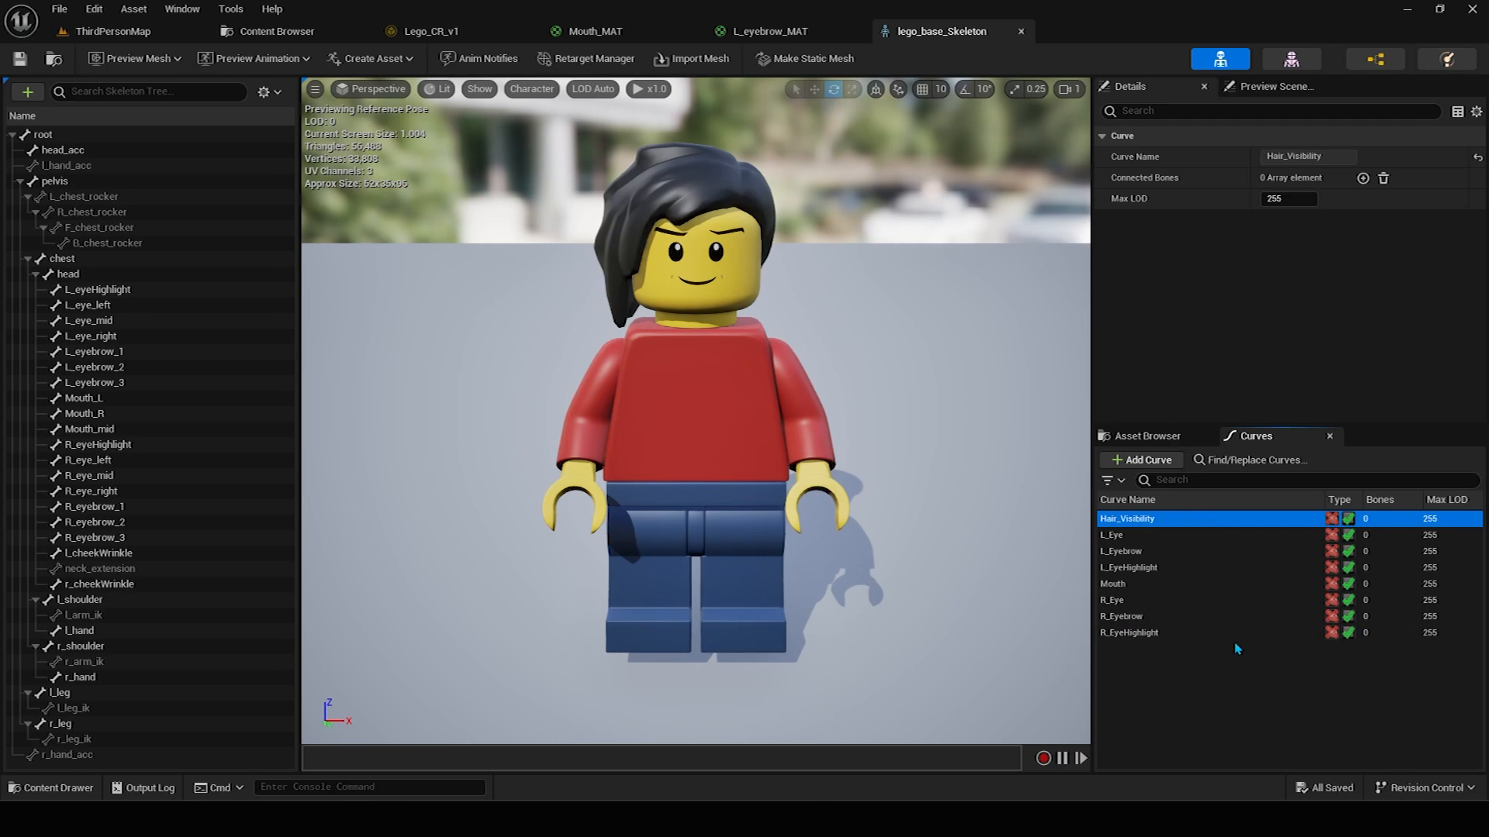
click(1166, 634)
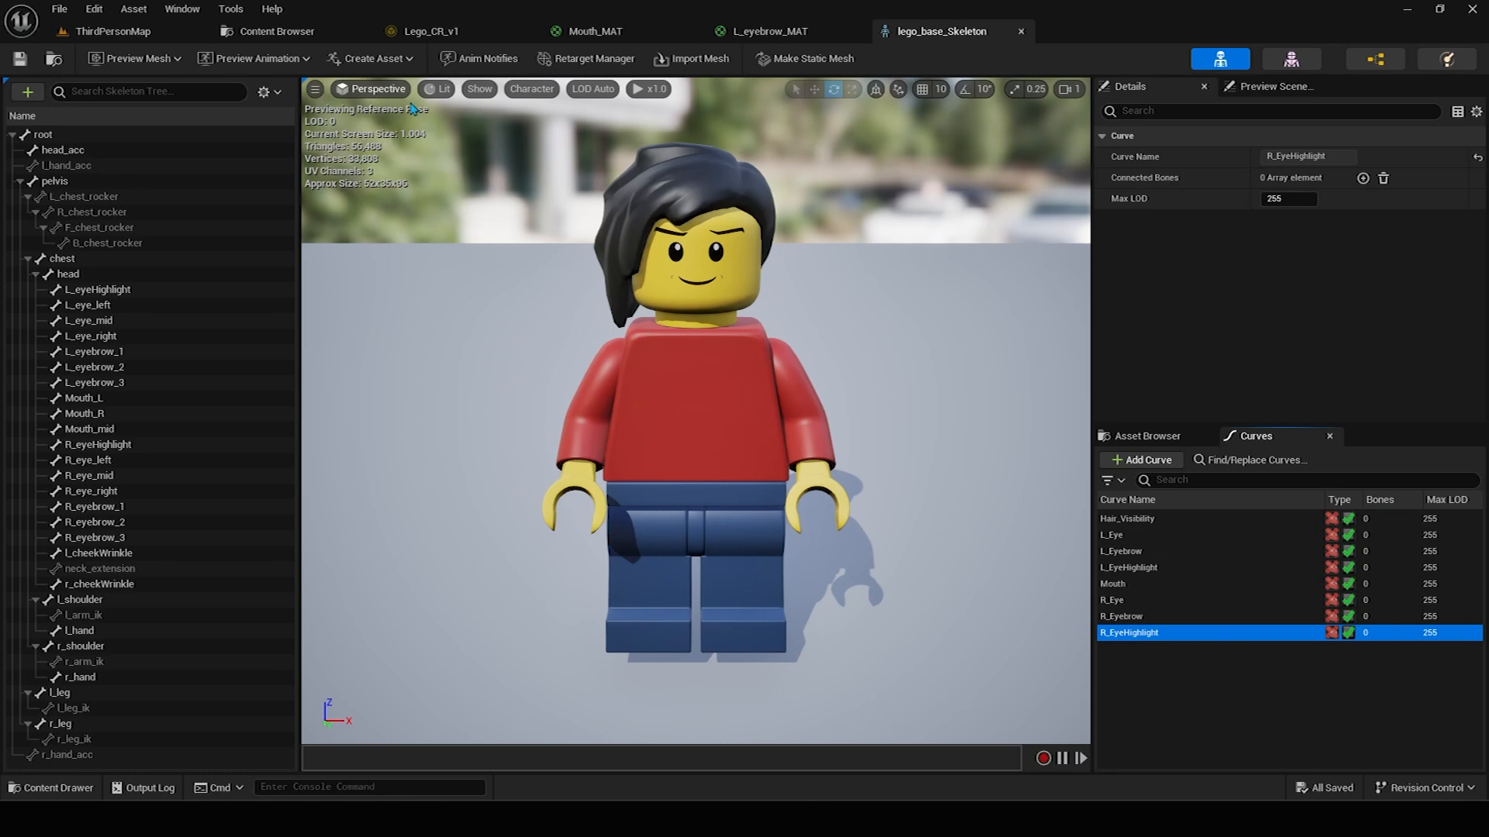
Create a new Control Rig asset in the Base_Lego Rigs folder with ControlRig as its parent.
click(277, 31)
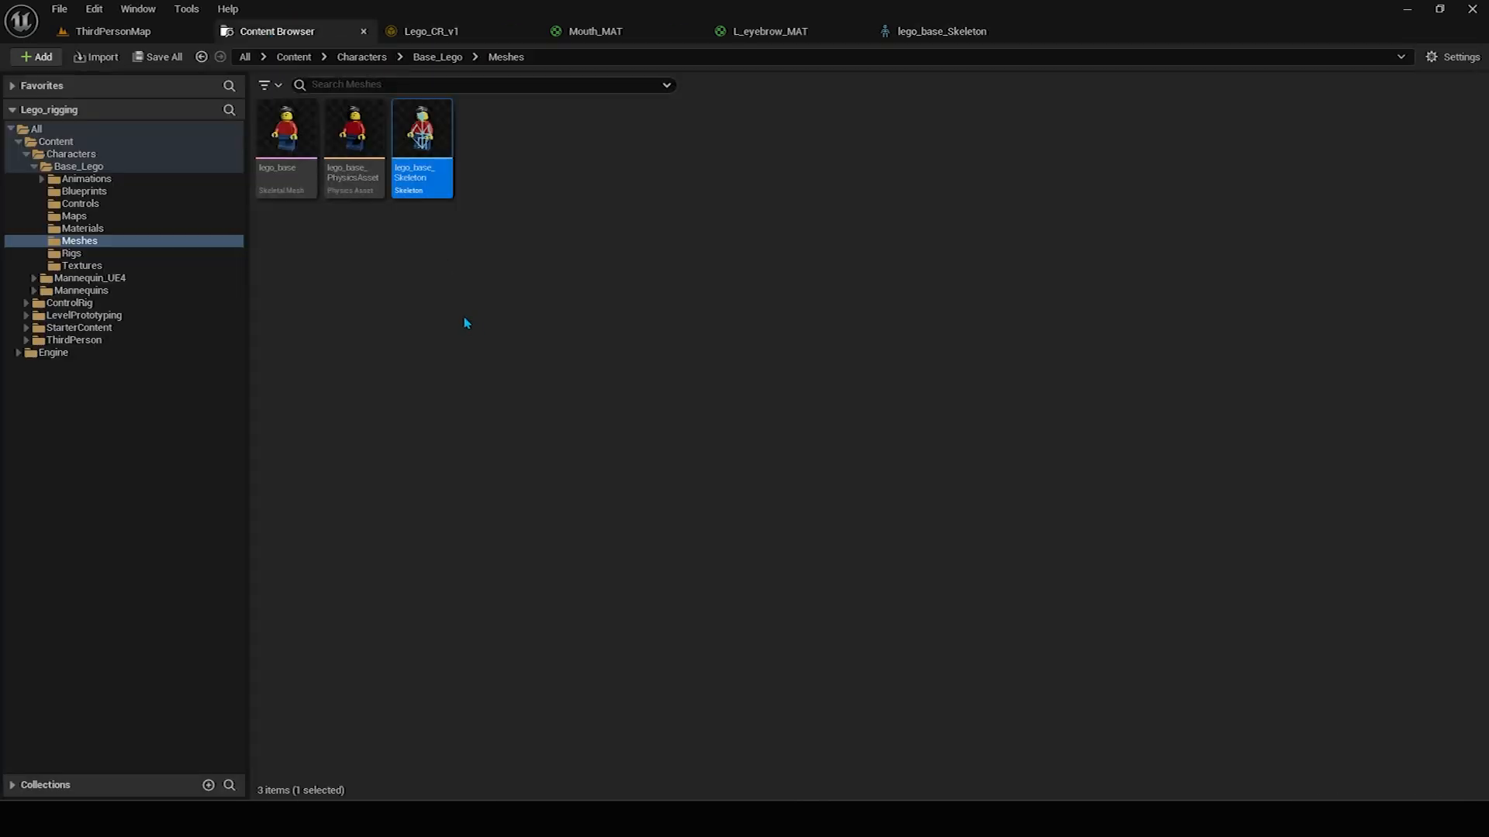
click(100, 254)
right_click(475, 249)
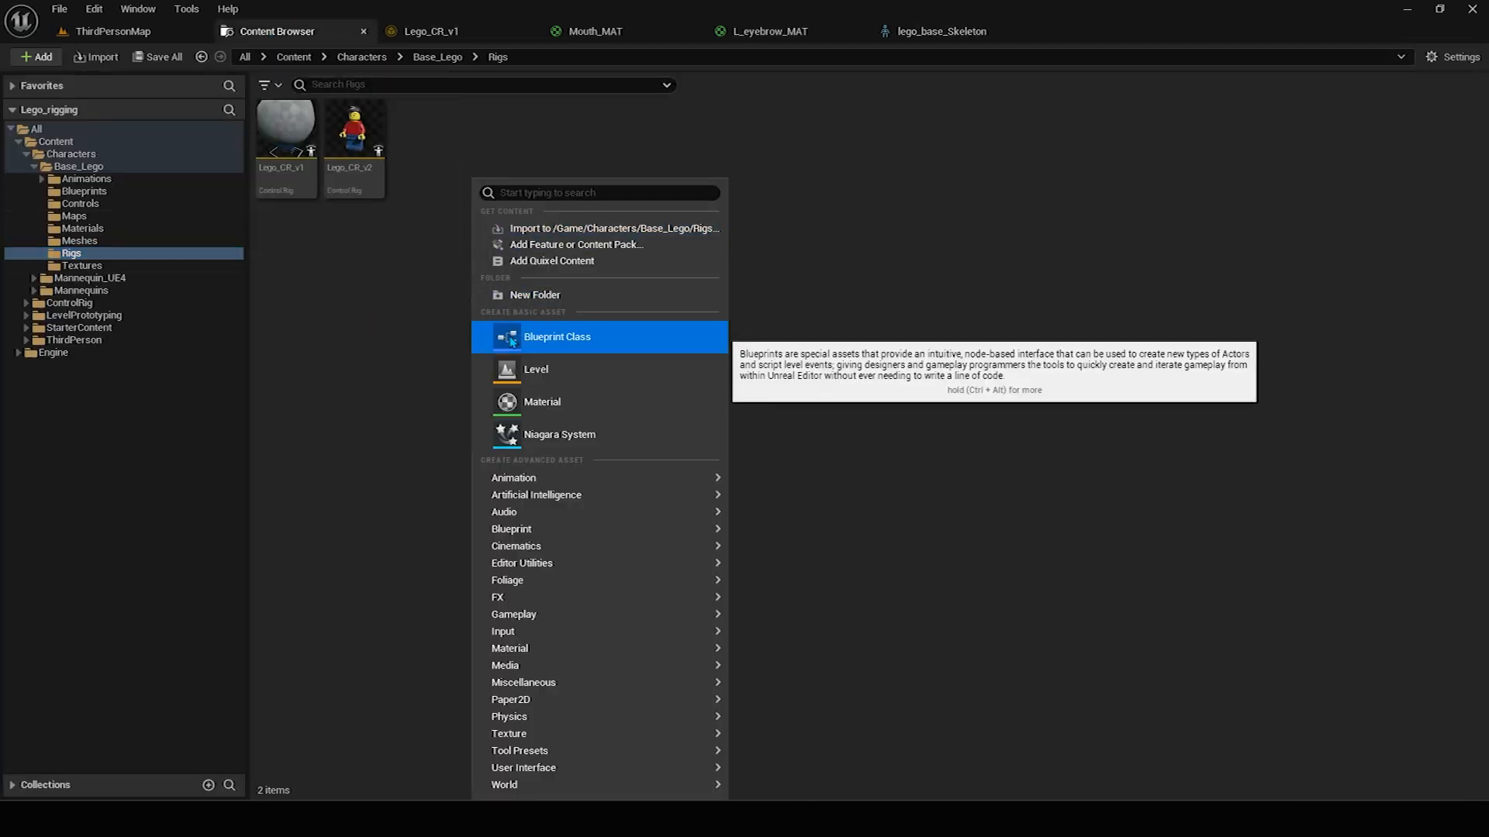
mouse_move(540, 479)
mouse_move(884, 750)
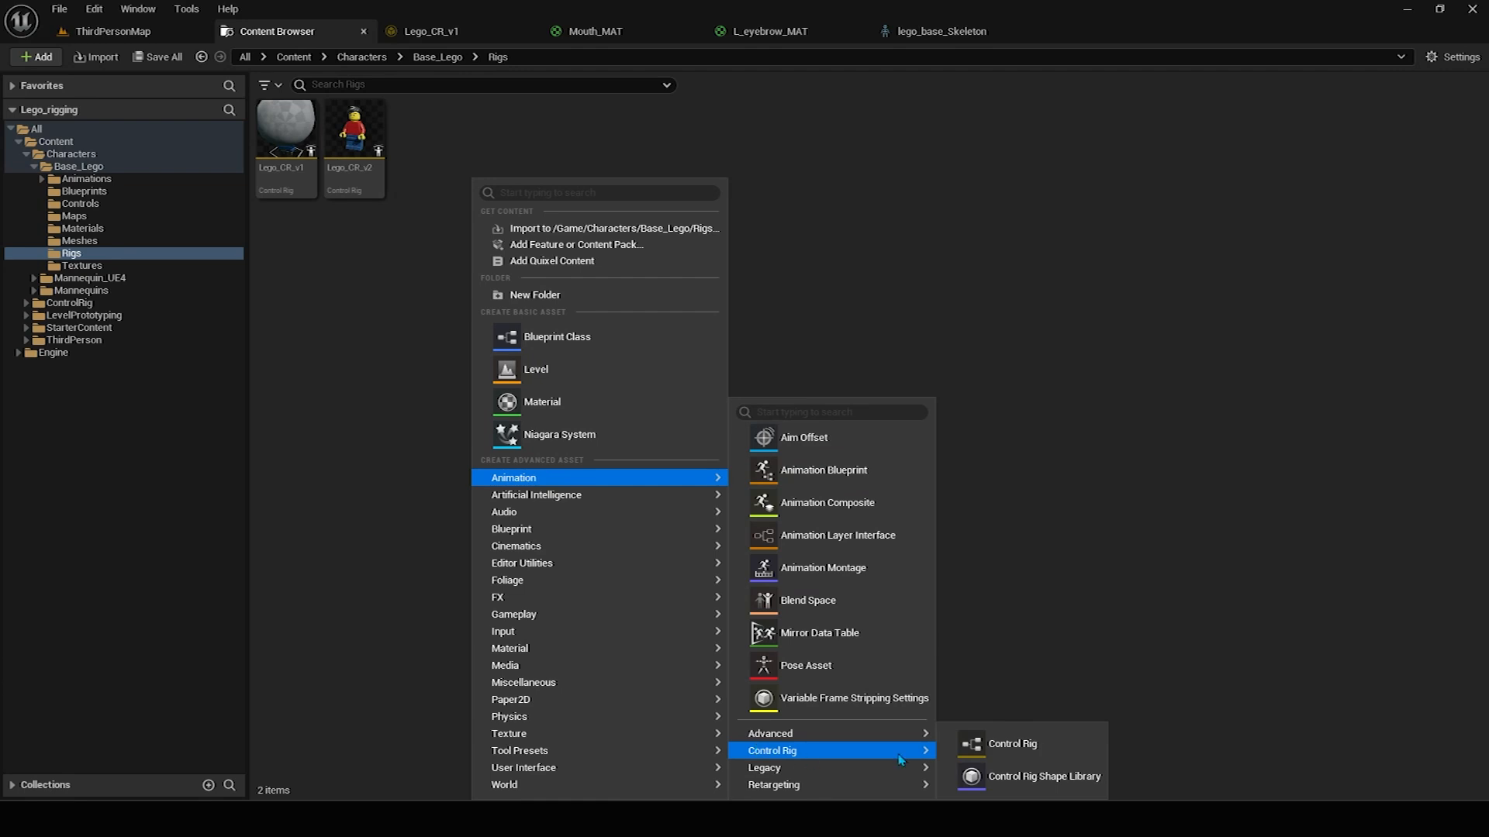
click(1008, 744)
click(659, 302)
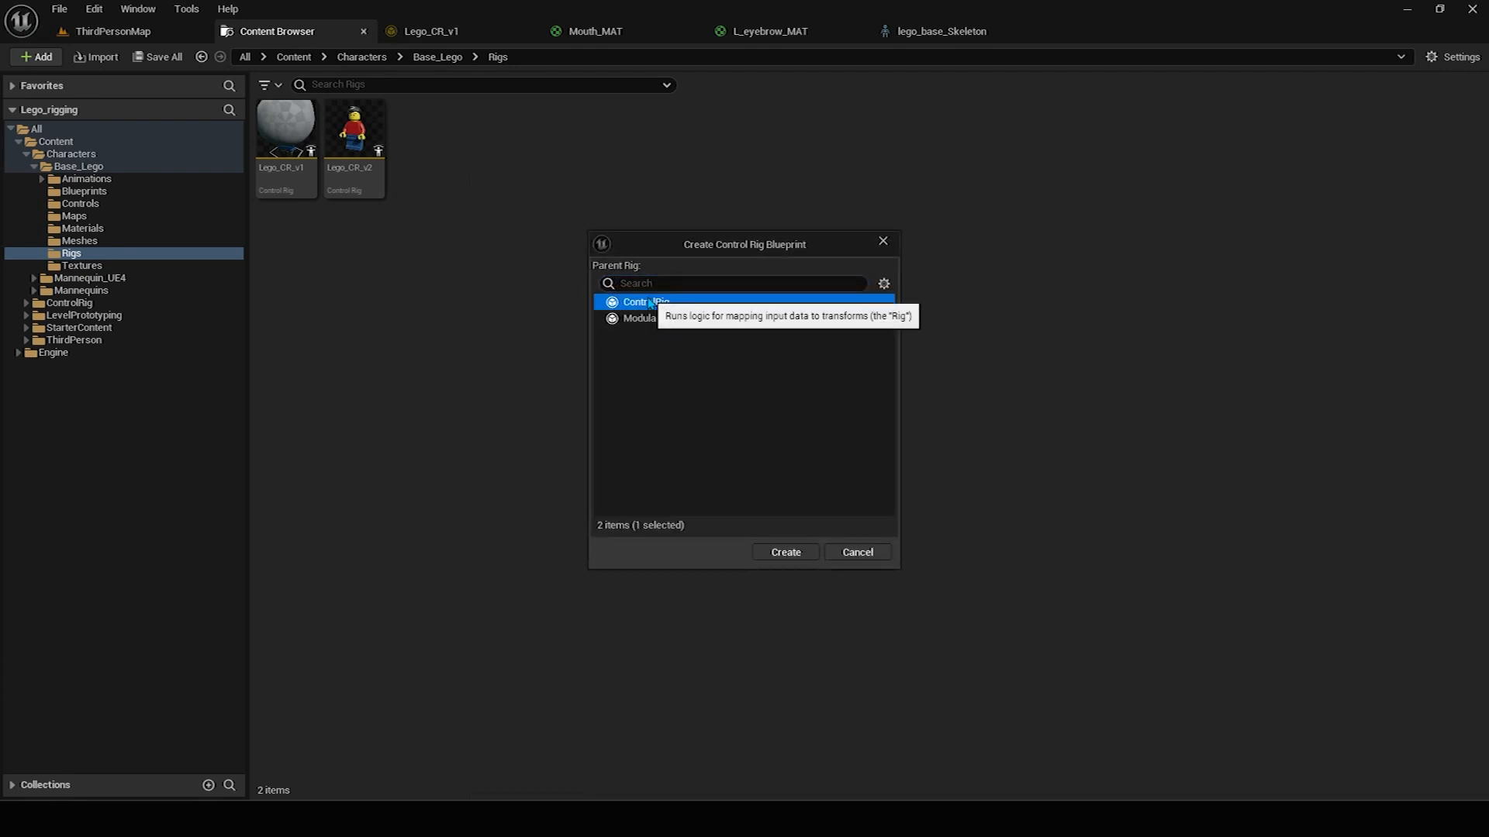
click(783, 551)
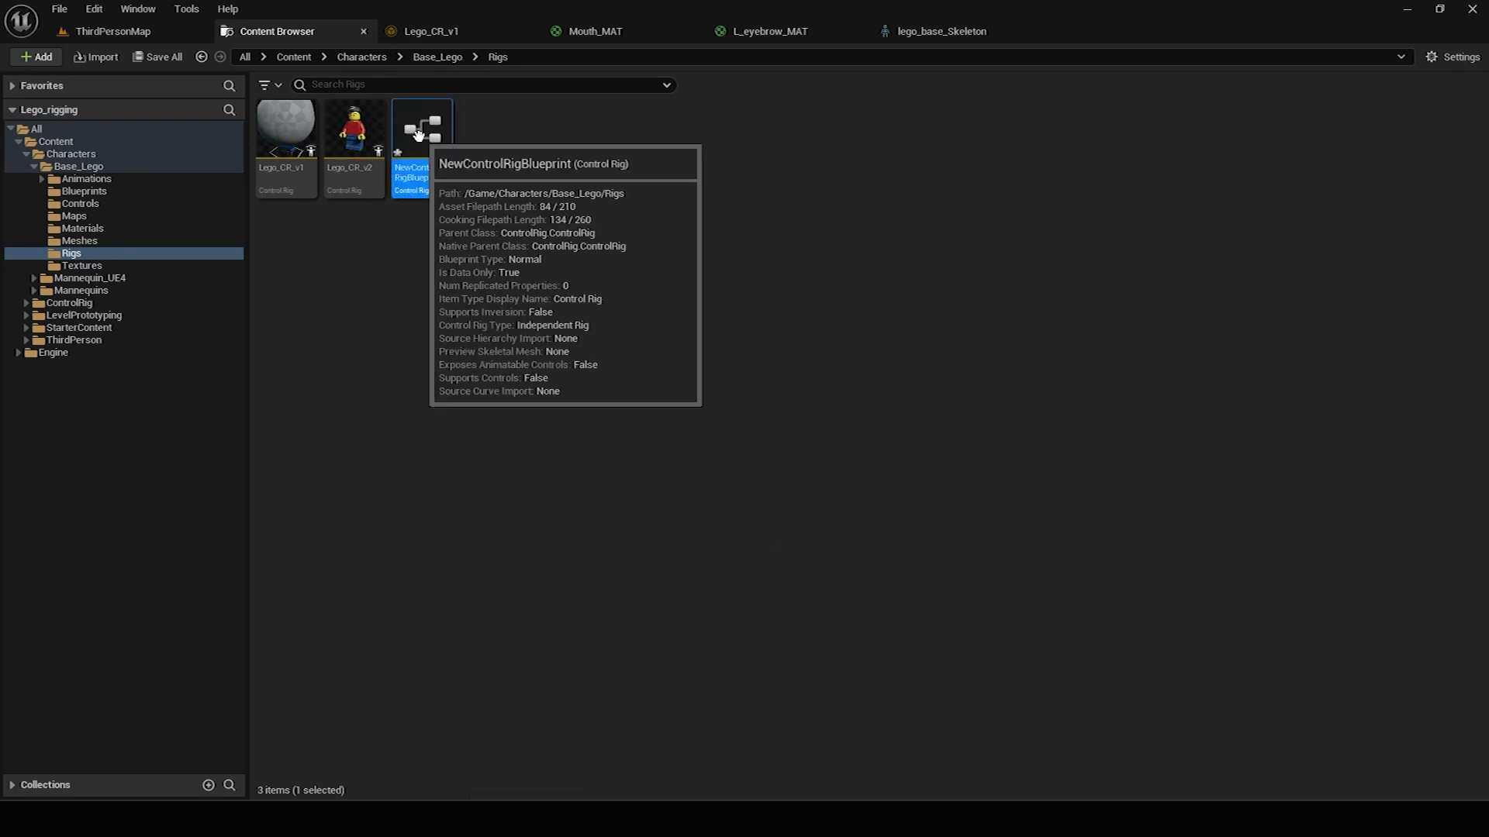
Open the new Control Rig and import its bone hierarchy from the lego_base skeletal mesh.
double_click(419, 135)
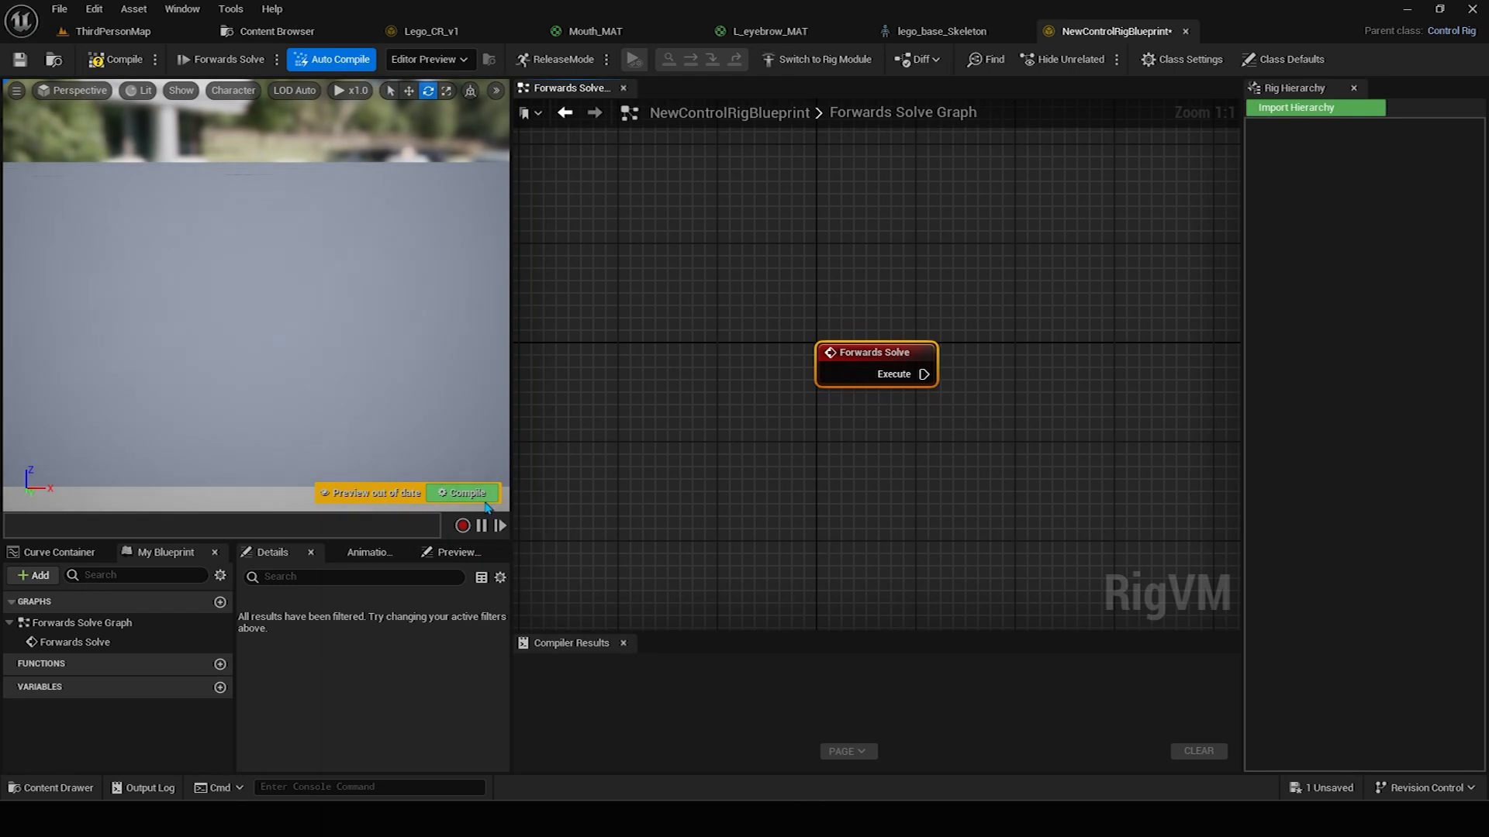
click(624, 644)
scroll(957, 282, down, 1)
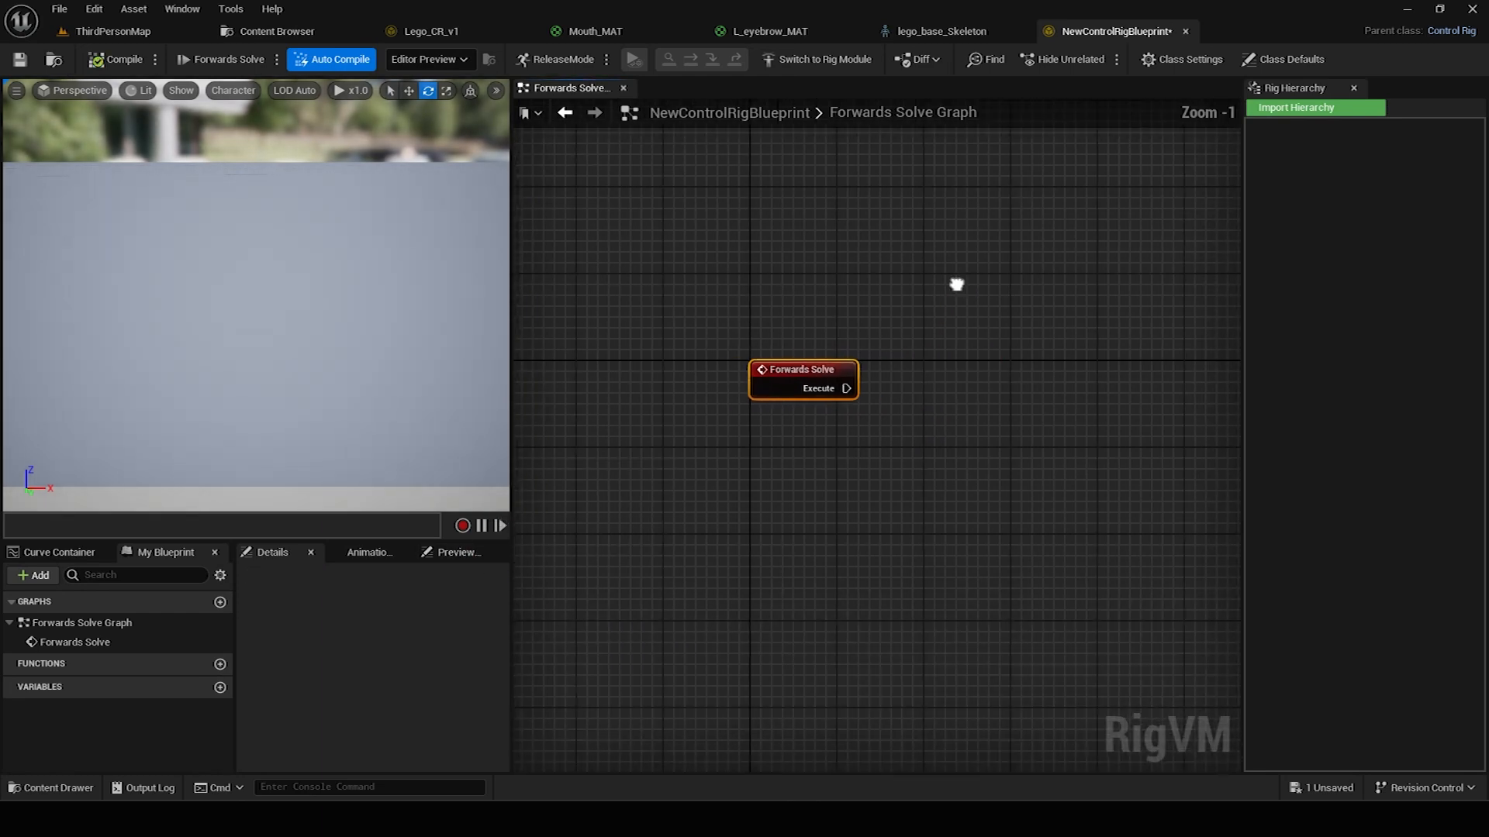
click(1344, 111)
click(860, 424)
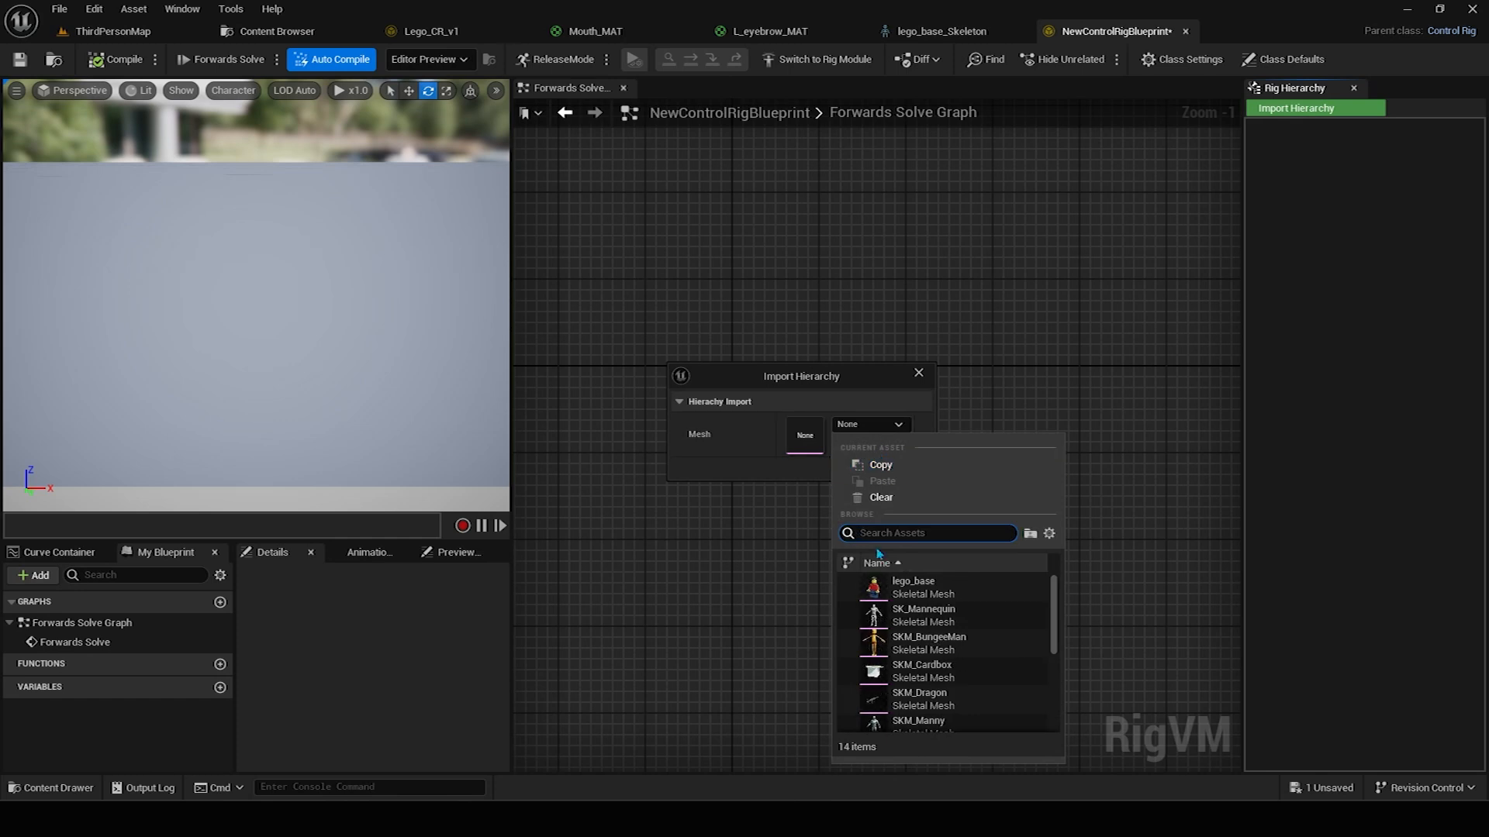
click(884, 585)
click(912, 469)
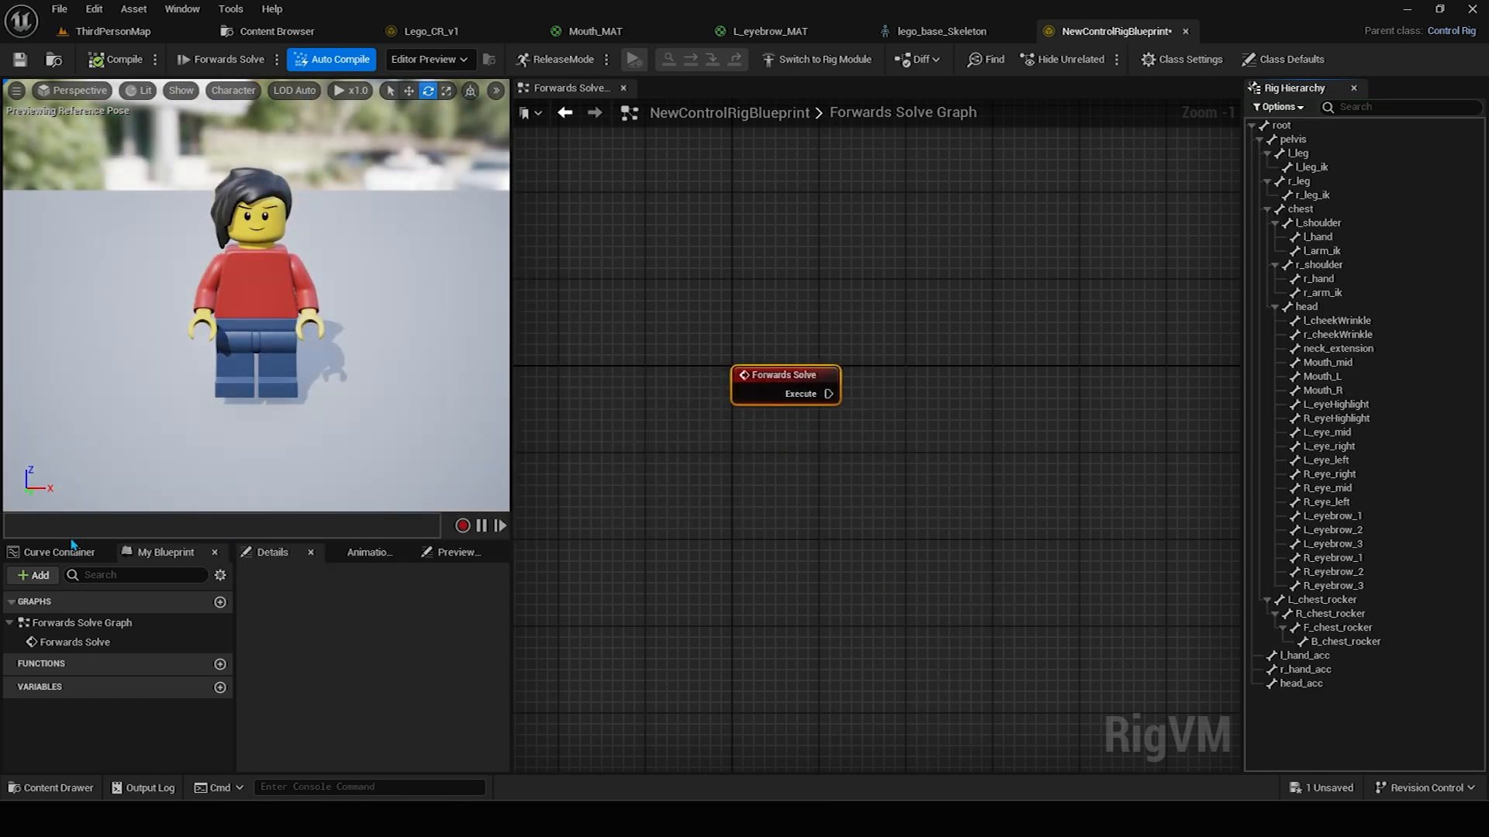
Compare the curves in the new rig's curve container with the curve list of lego_base_Skeleton.
click(46, 555)
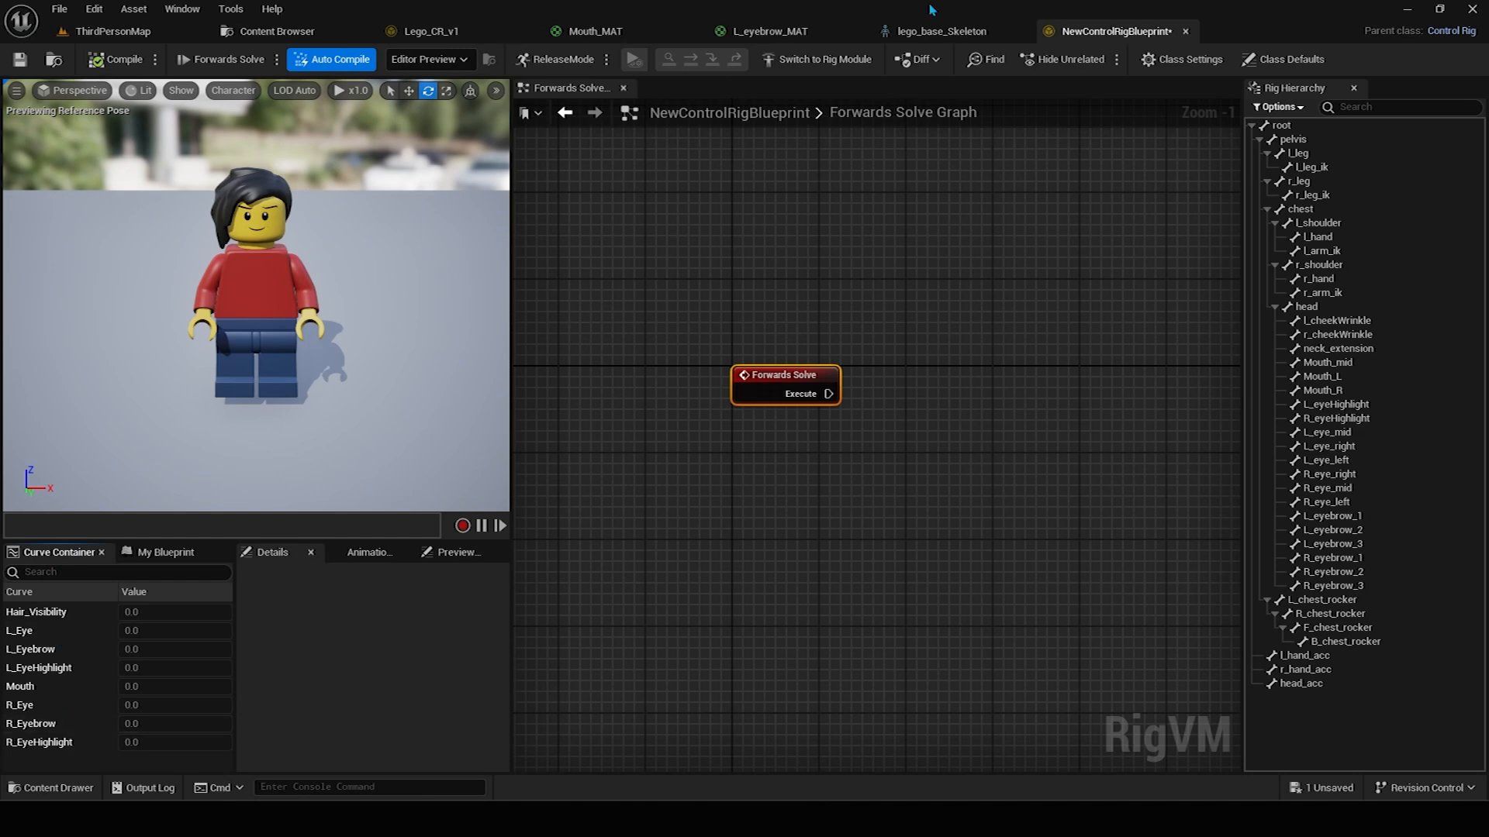
click(942, 31)
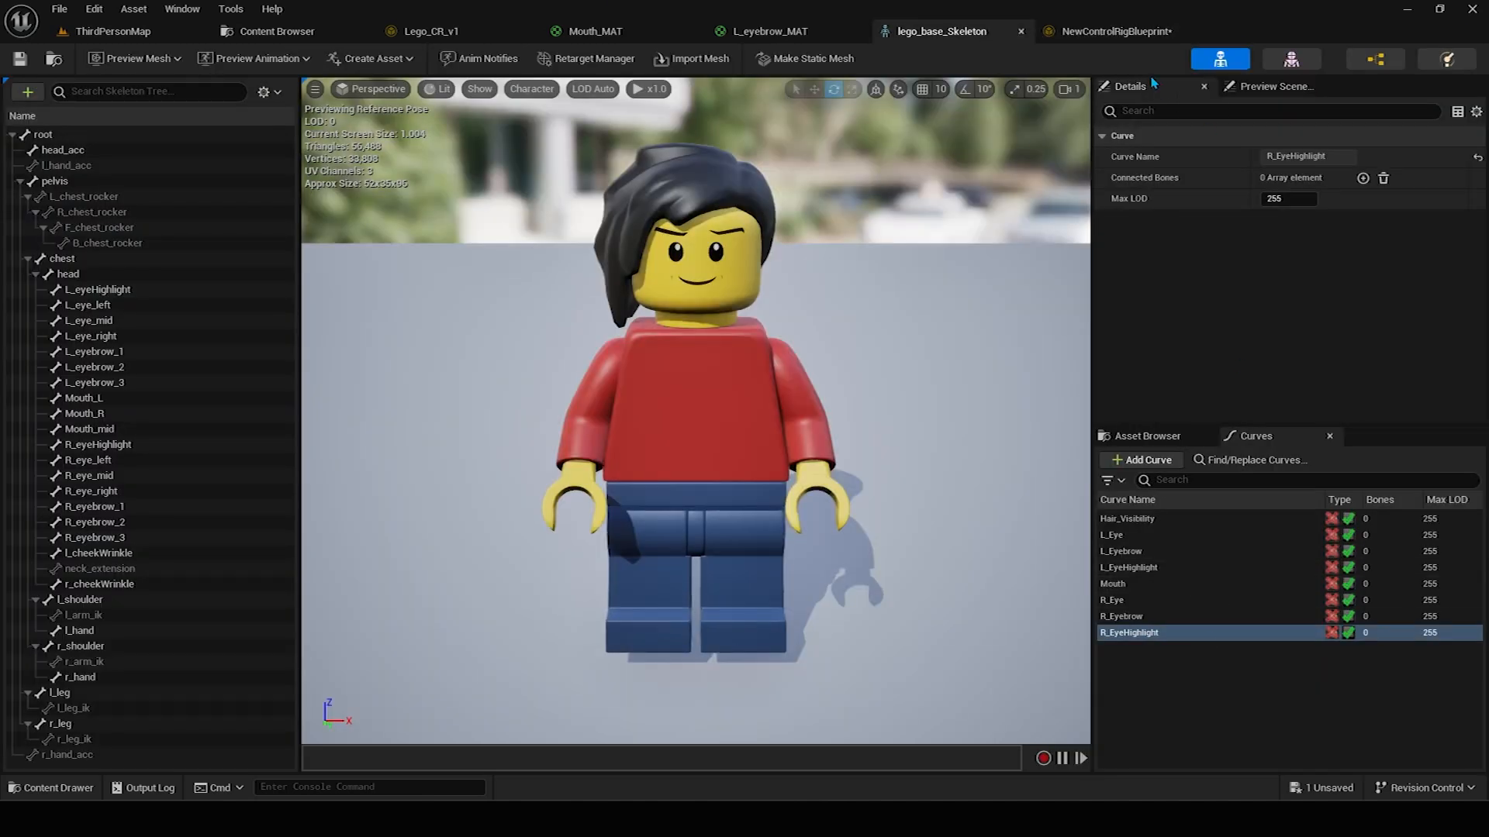
click(1113, 31)
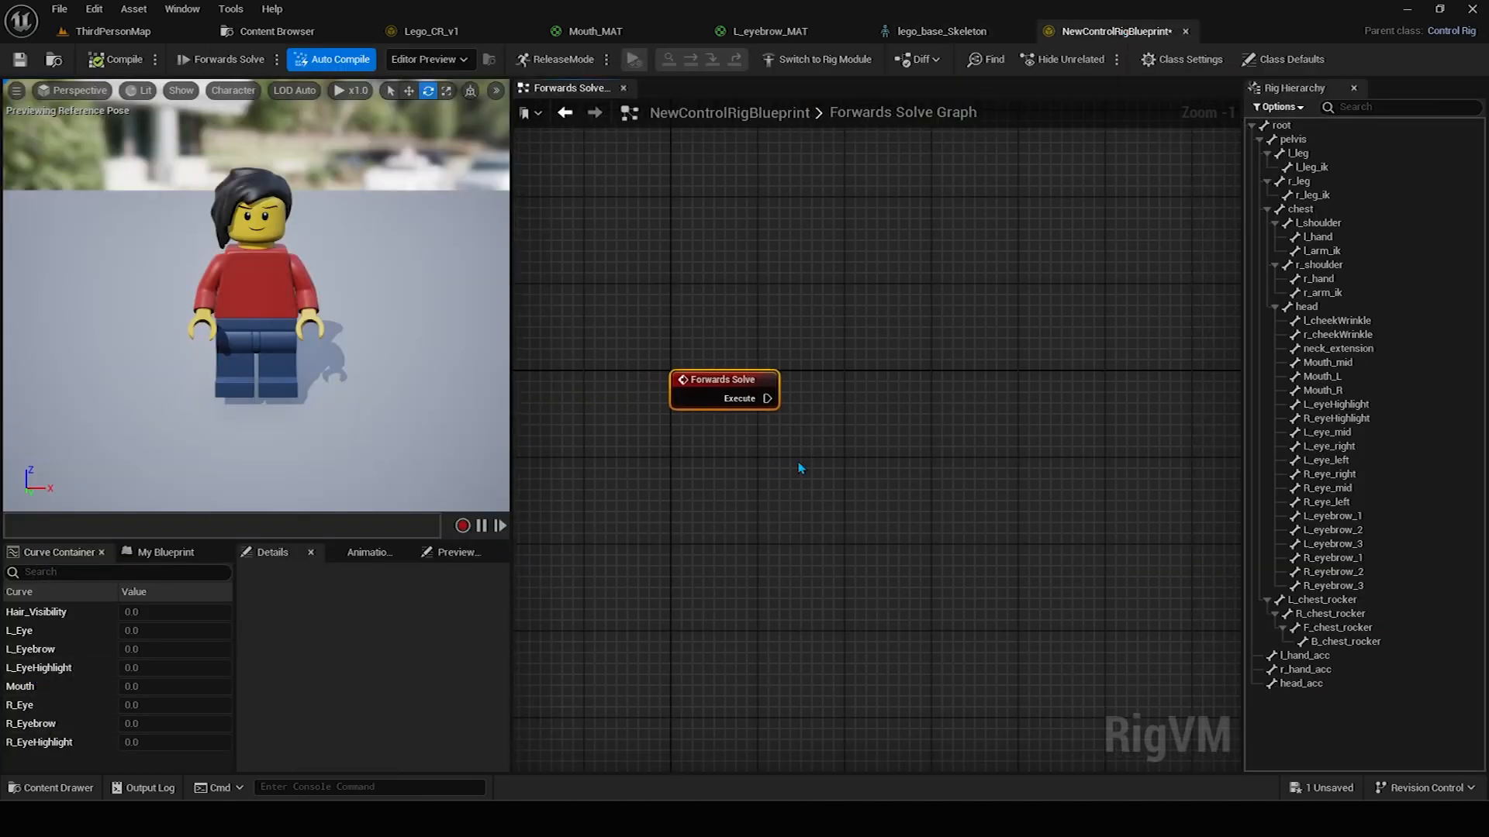
scroll(746, 363, down, 2)
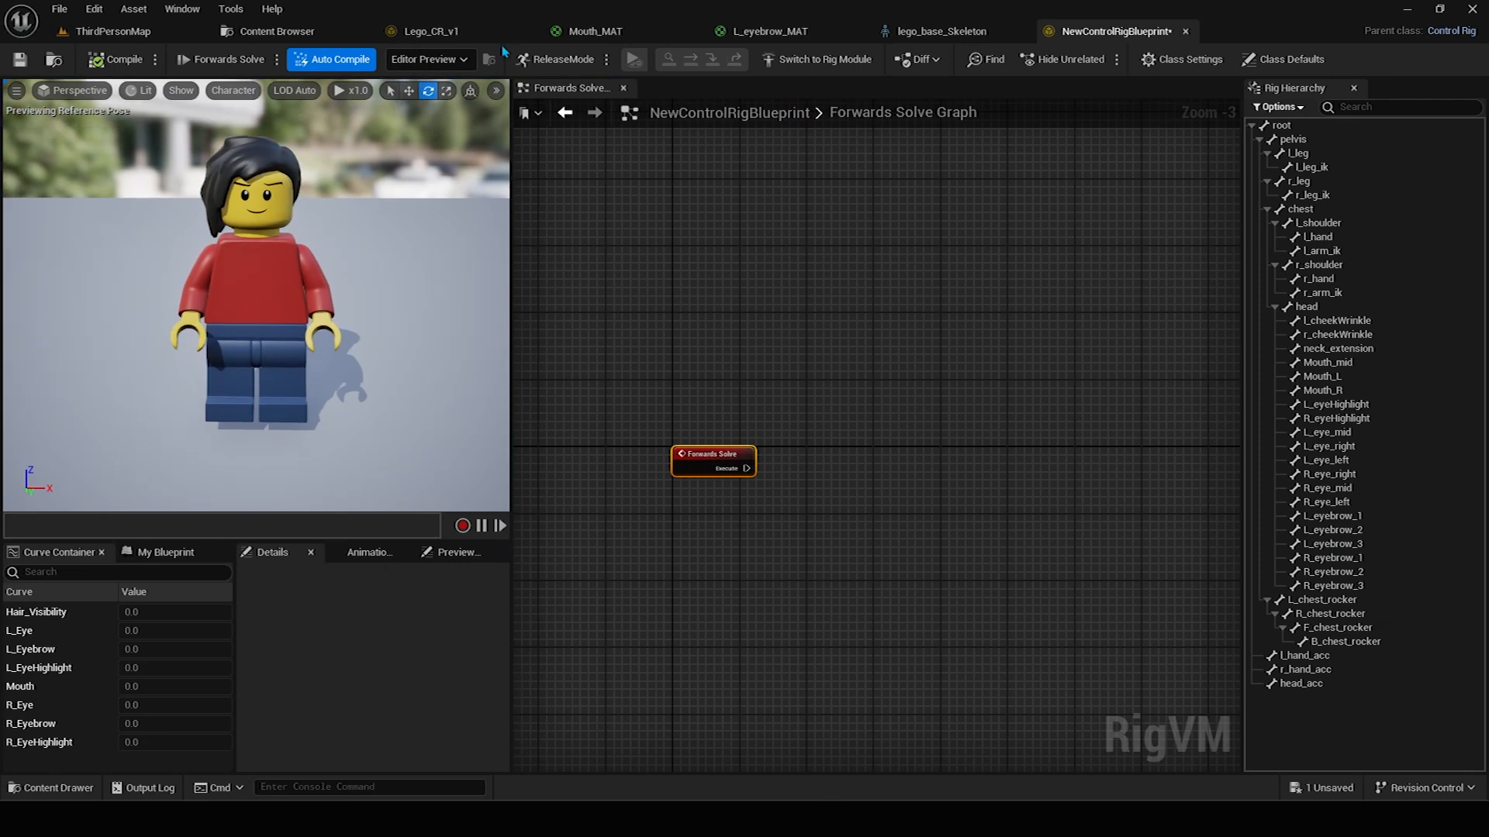
Look through the Lego_CR_v1 rig graph and its On Face Facial Controls subgraph.
click(452, 32)
scroll(836, 534, up, 6)
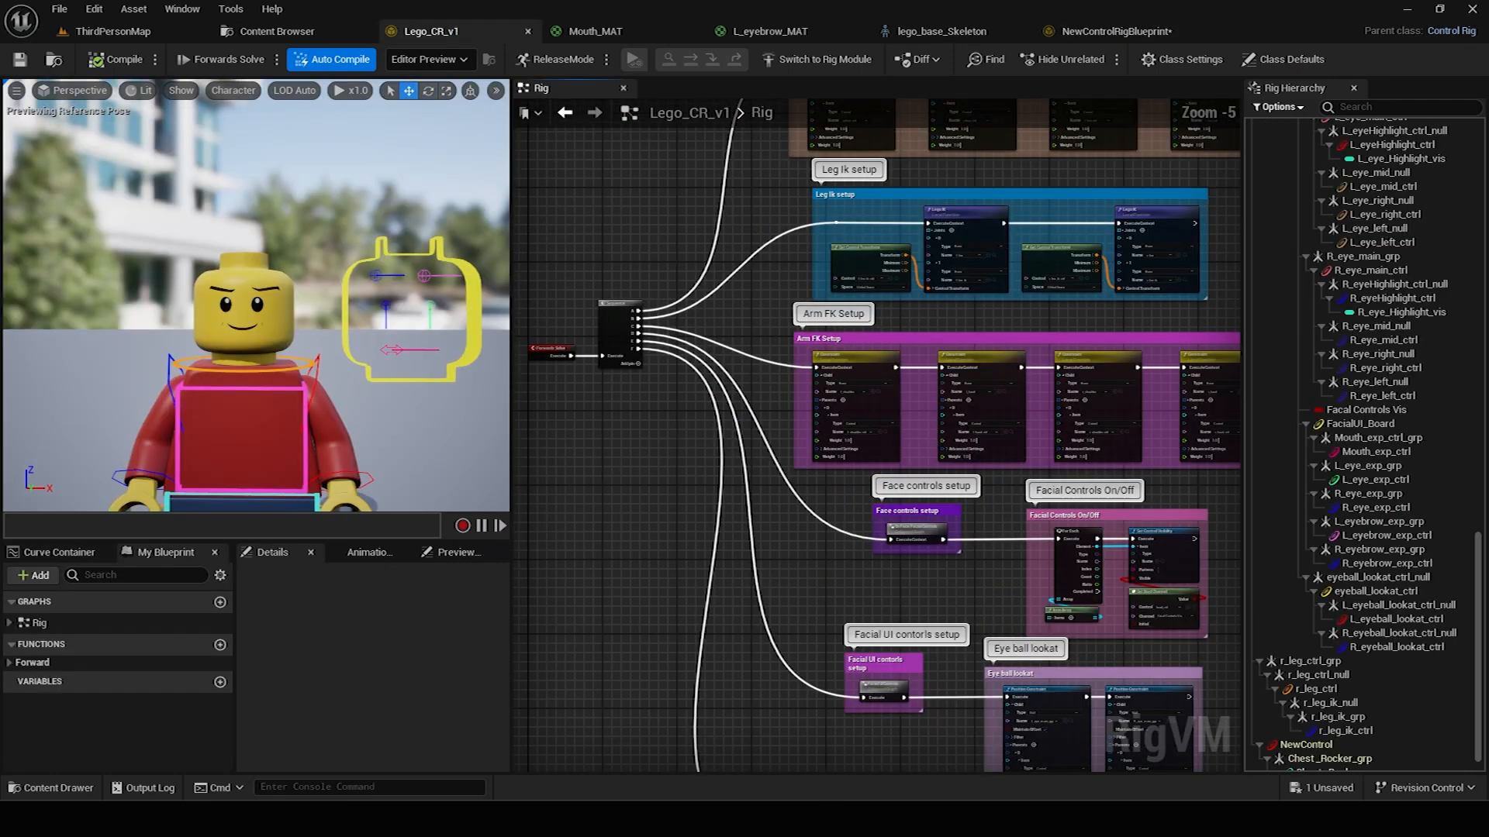
scroll(838, 539, down, 5)
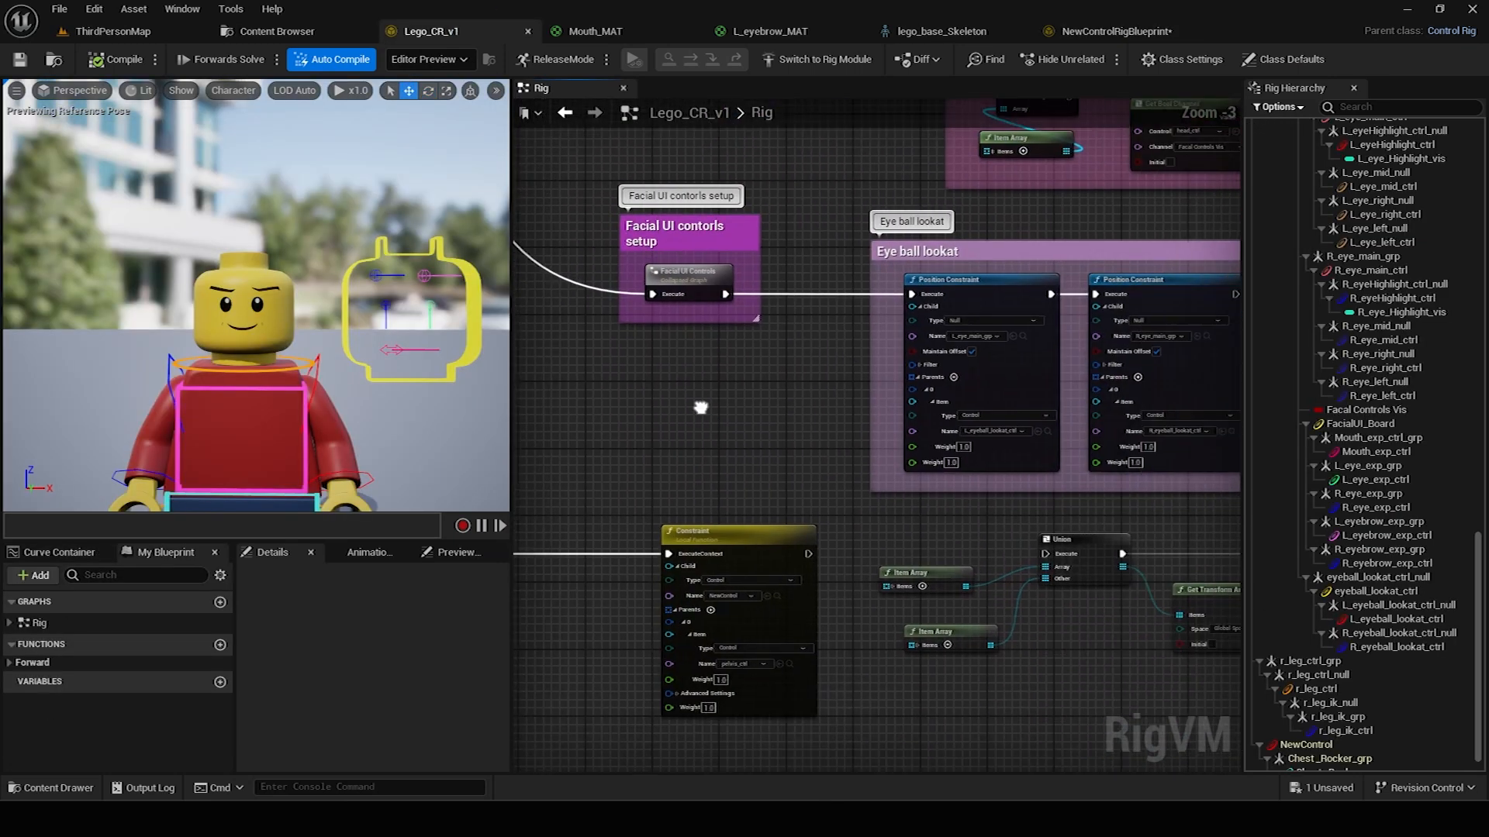
scroll(835, 643, up, 3)
right_drag(846, 326, 896, 565)
right_drag(758, 186, 828, 381)
right_drag(811, 192, 781, 362)
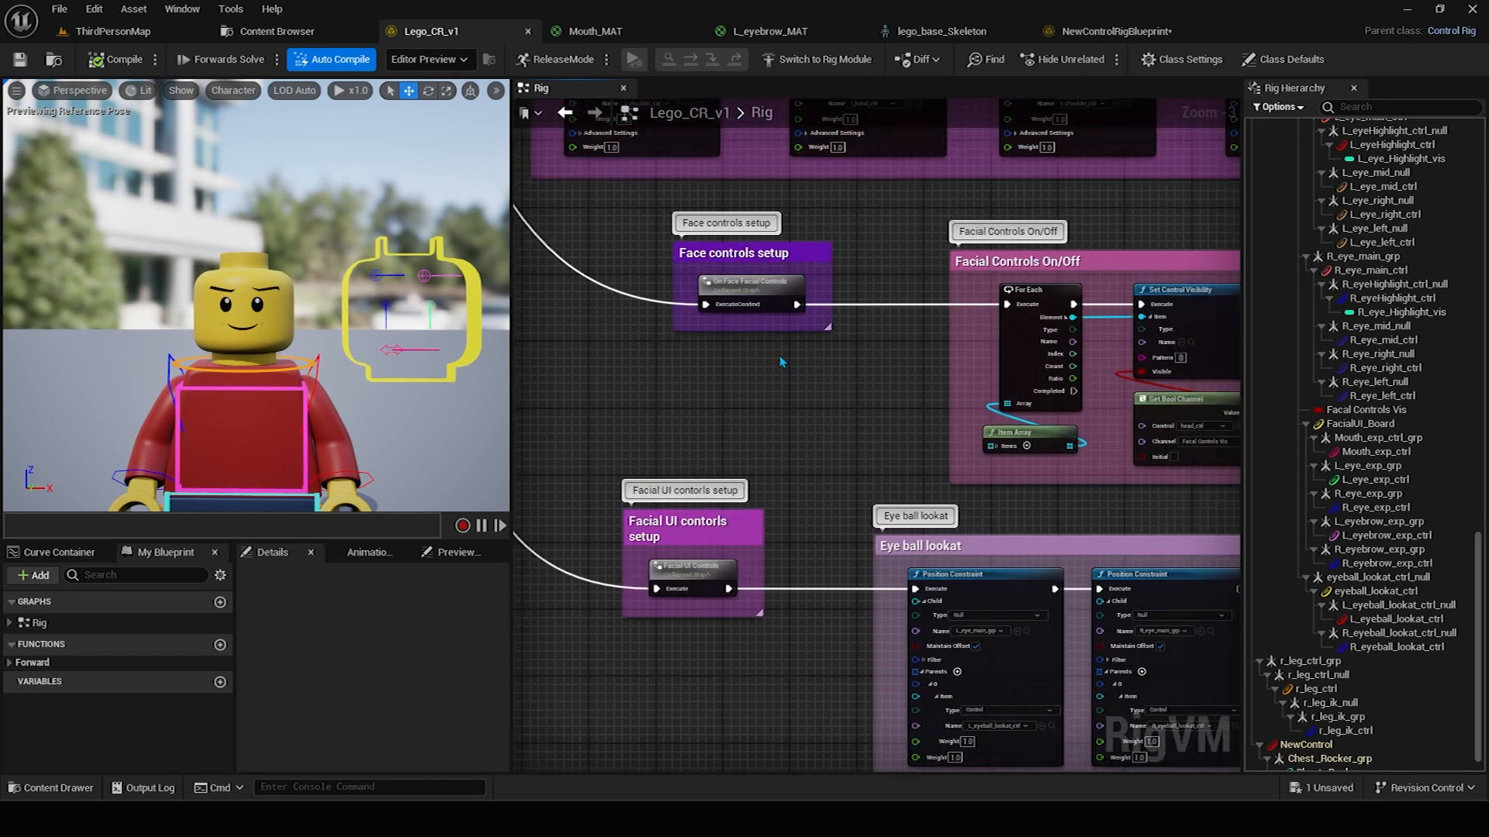
double_click(766, 303)
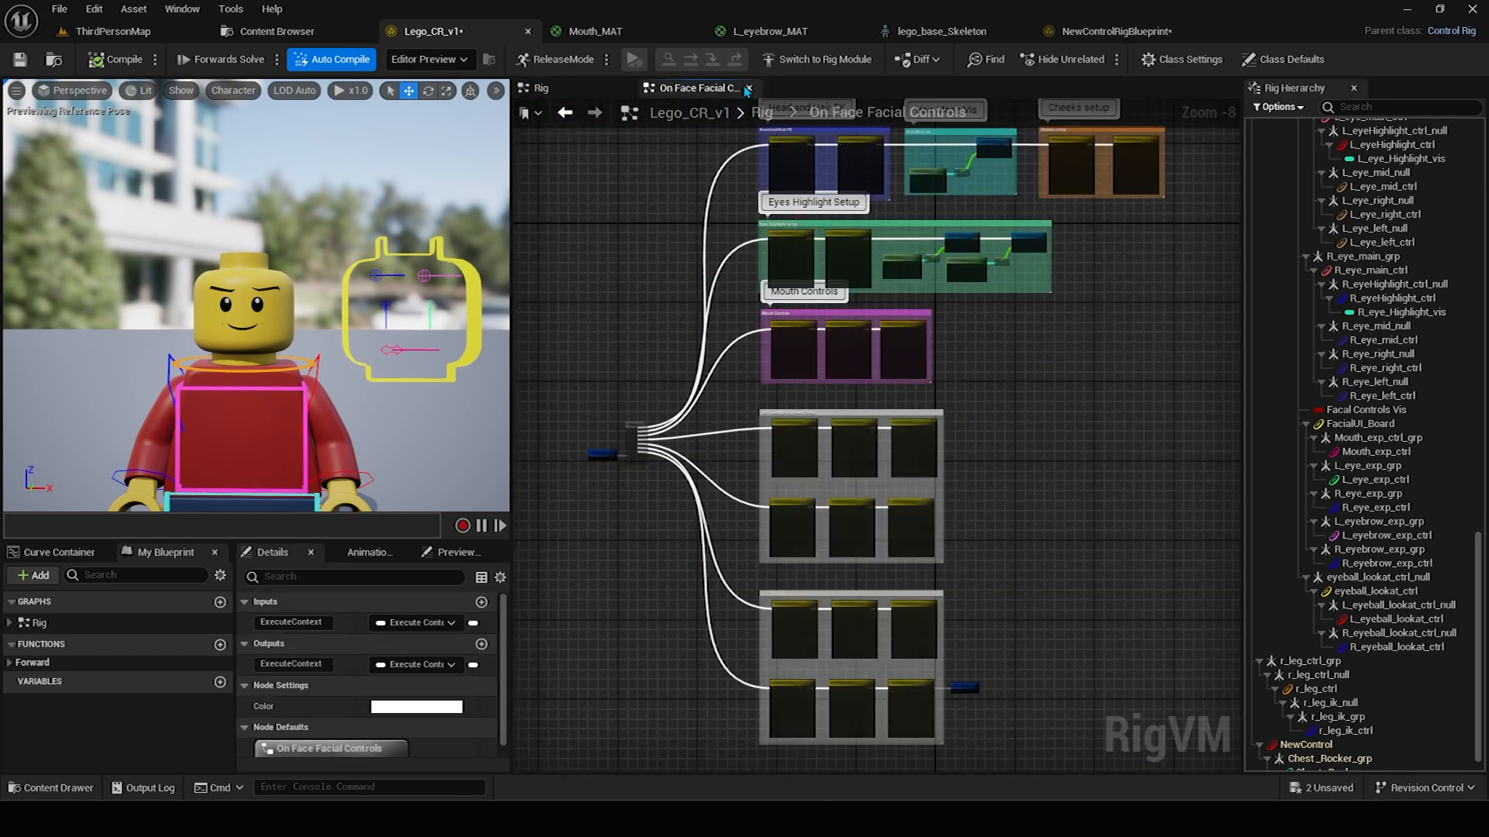
click(747, 89)
Examine the mouth and eye expression connections in Lego_CR_v1's Facial UI Controls subgraph, and inspect Mouth_exp_ctrl.
double_click(693, 566)
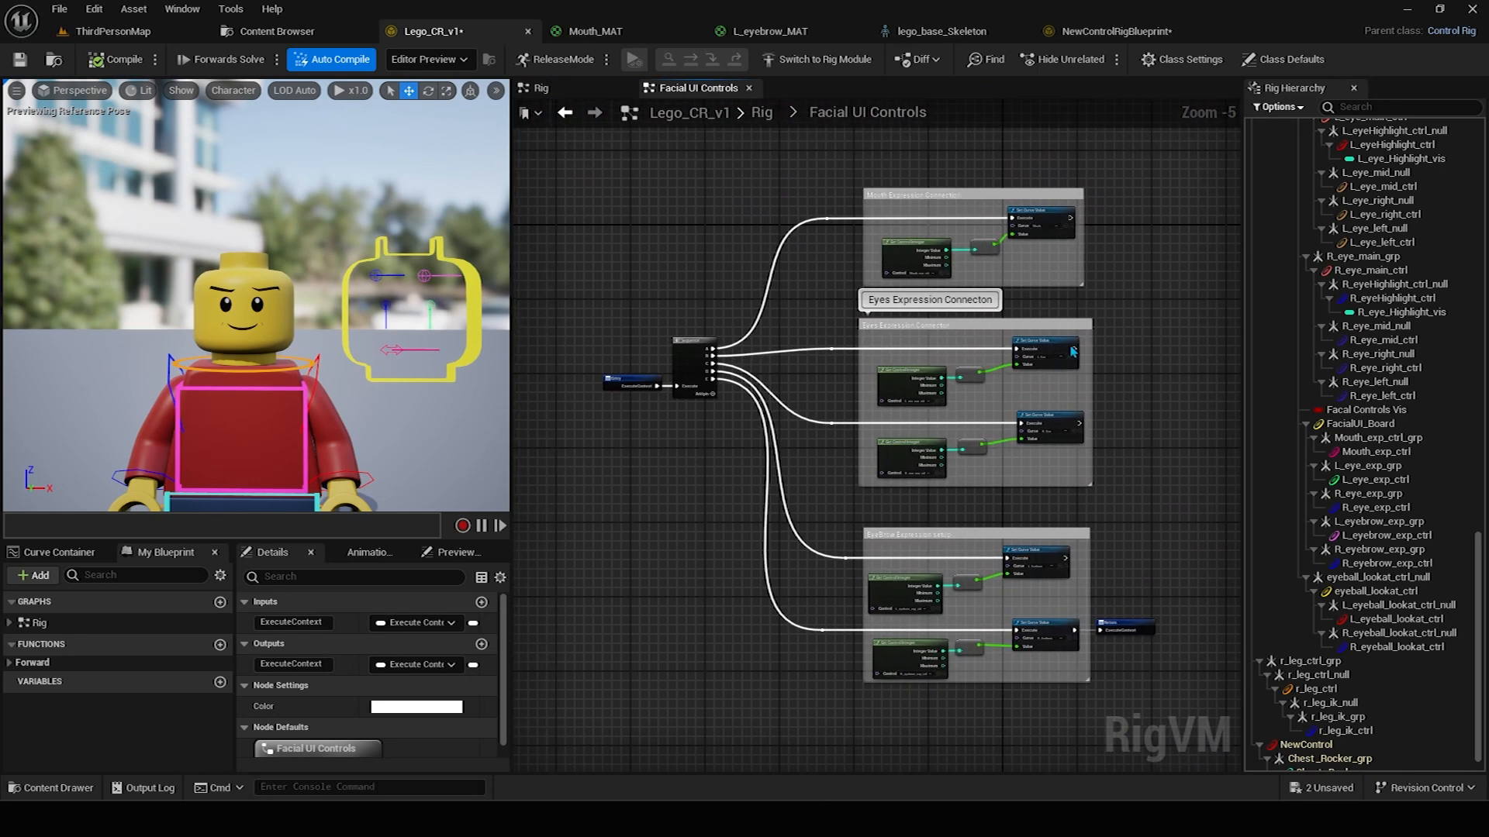
scroll(891, 319, up, 5)
scroll(891, 319, down, 2)
click(930, 439)
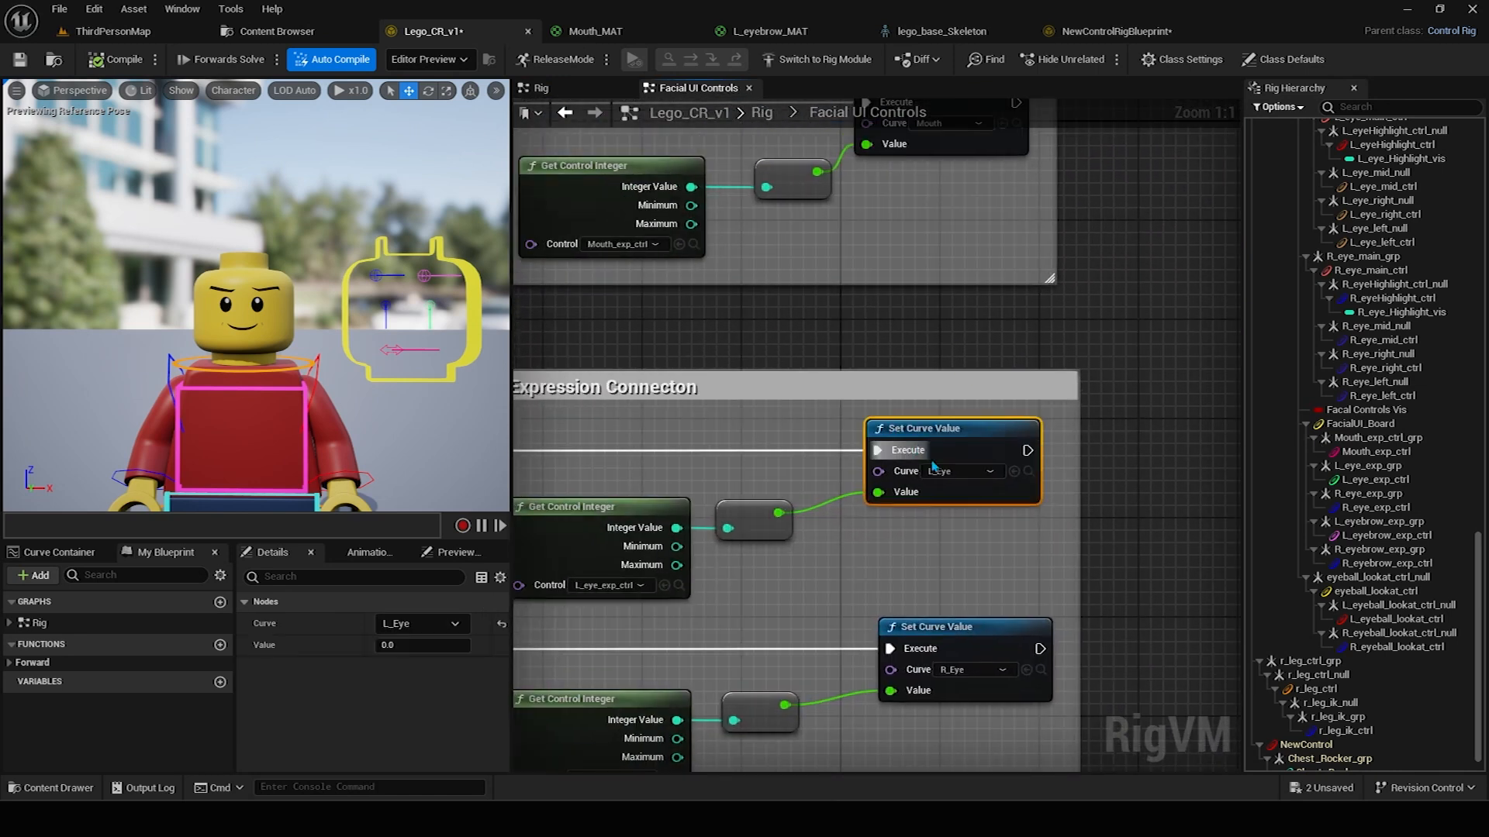
scroll(672, 375, down, 1)
scroll(466, 325, up, 5)
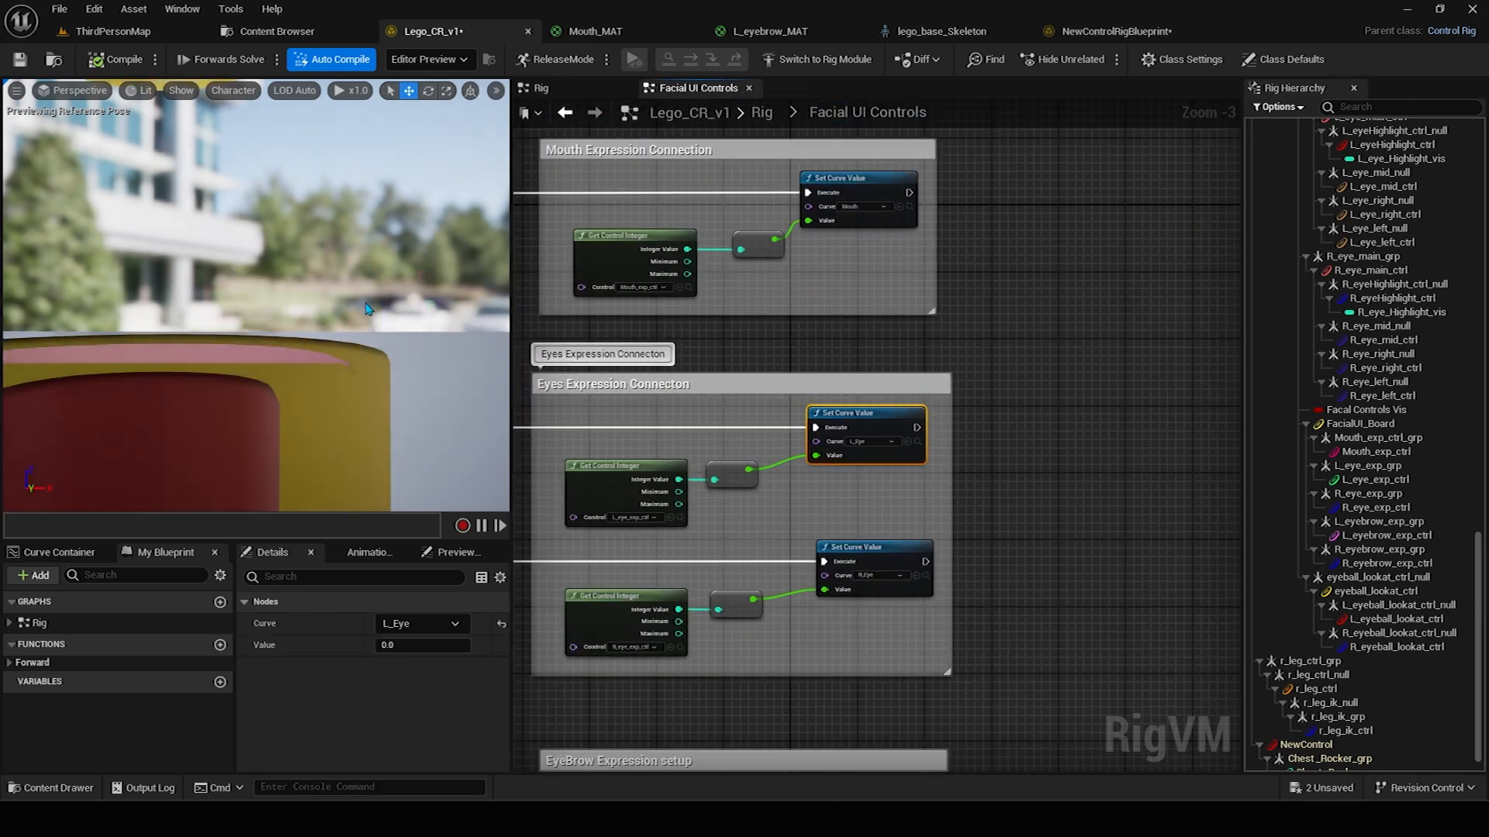
scroll(367, 309, down, 5)
scroll(884, 349, up, 1)
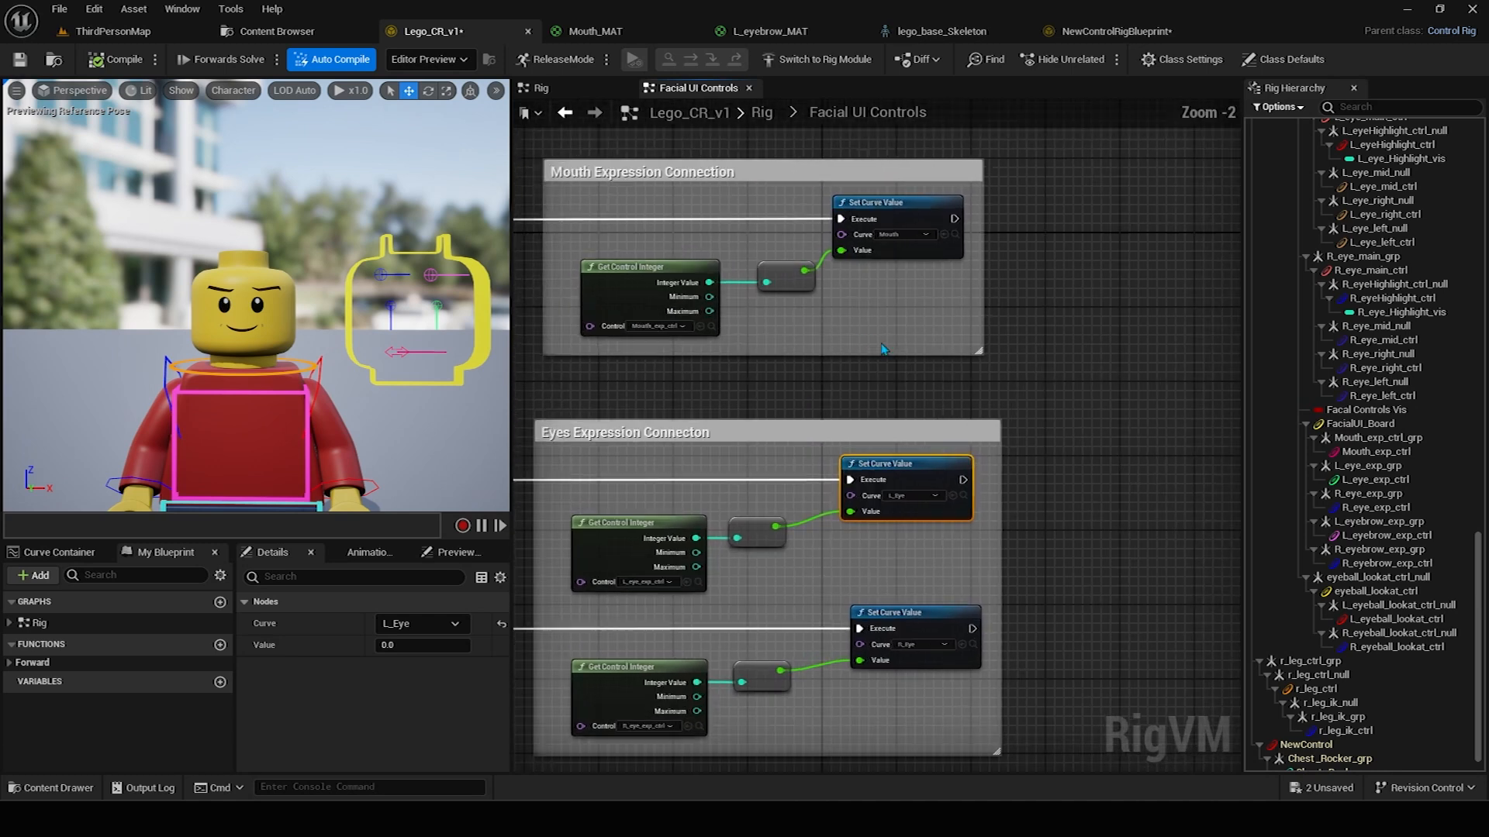
scroll(795, 304, up, 1)
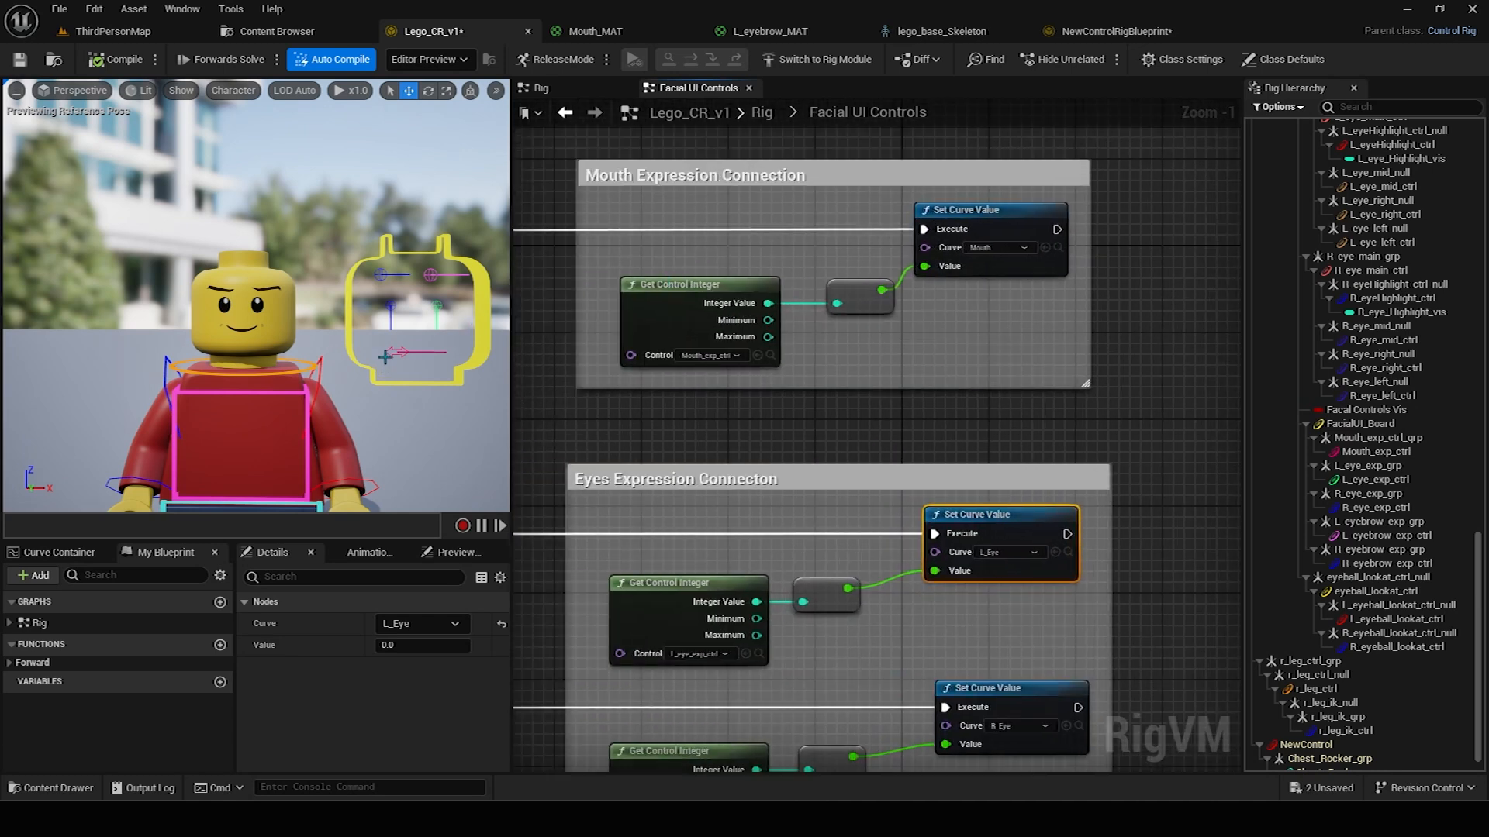
click(448, 364)
click(411, 353)
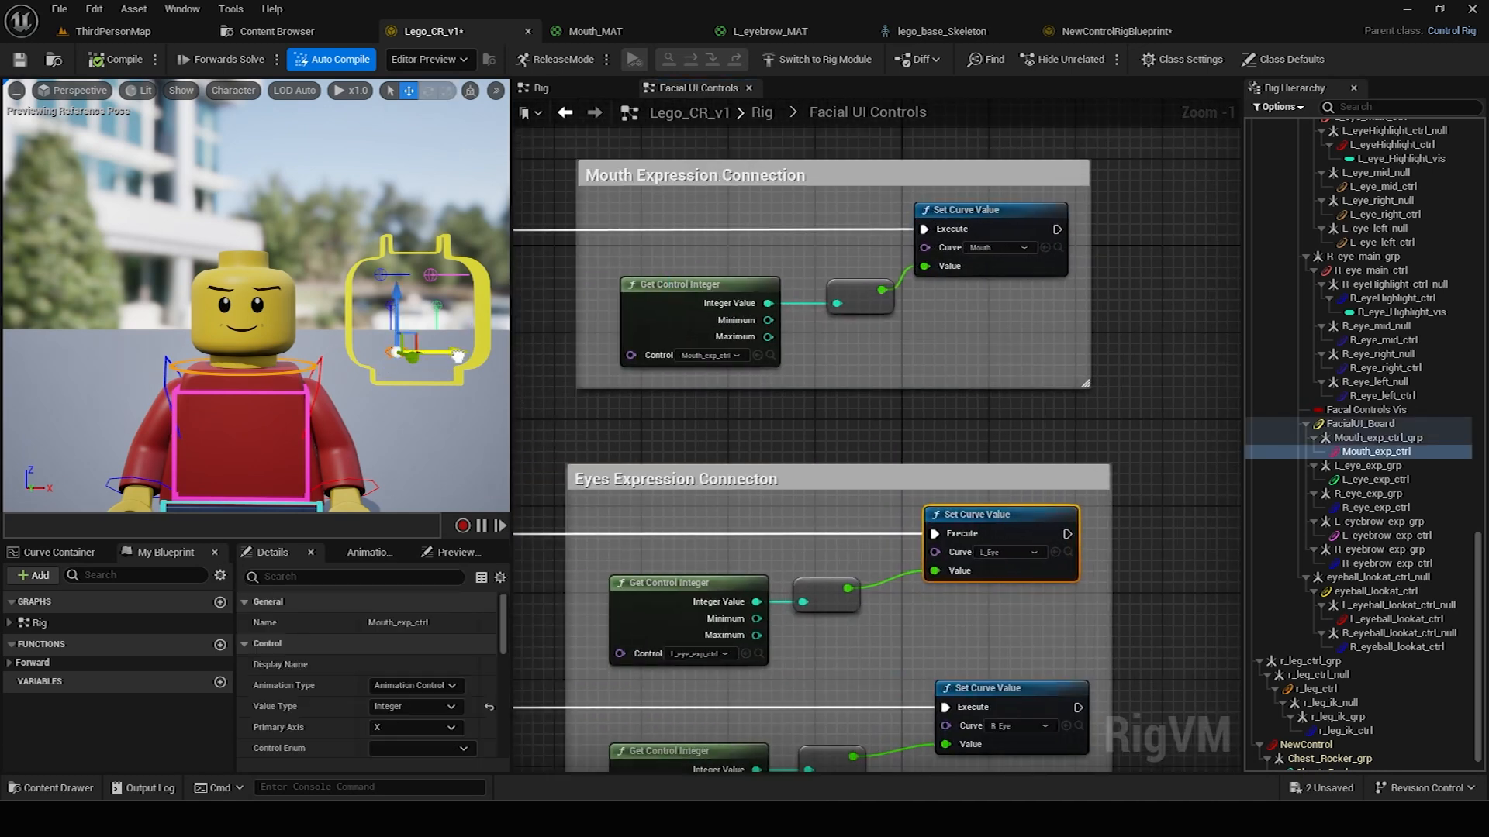
Return to NewControlRigBlueprint and add a new control outside the root bone's hierarchy.
click(1116, 31)
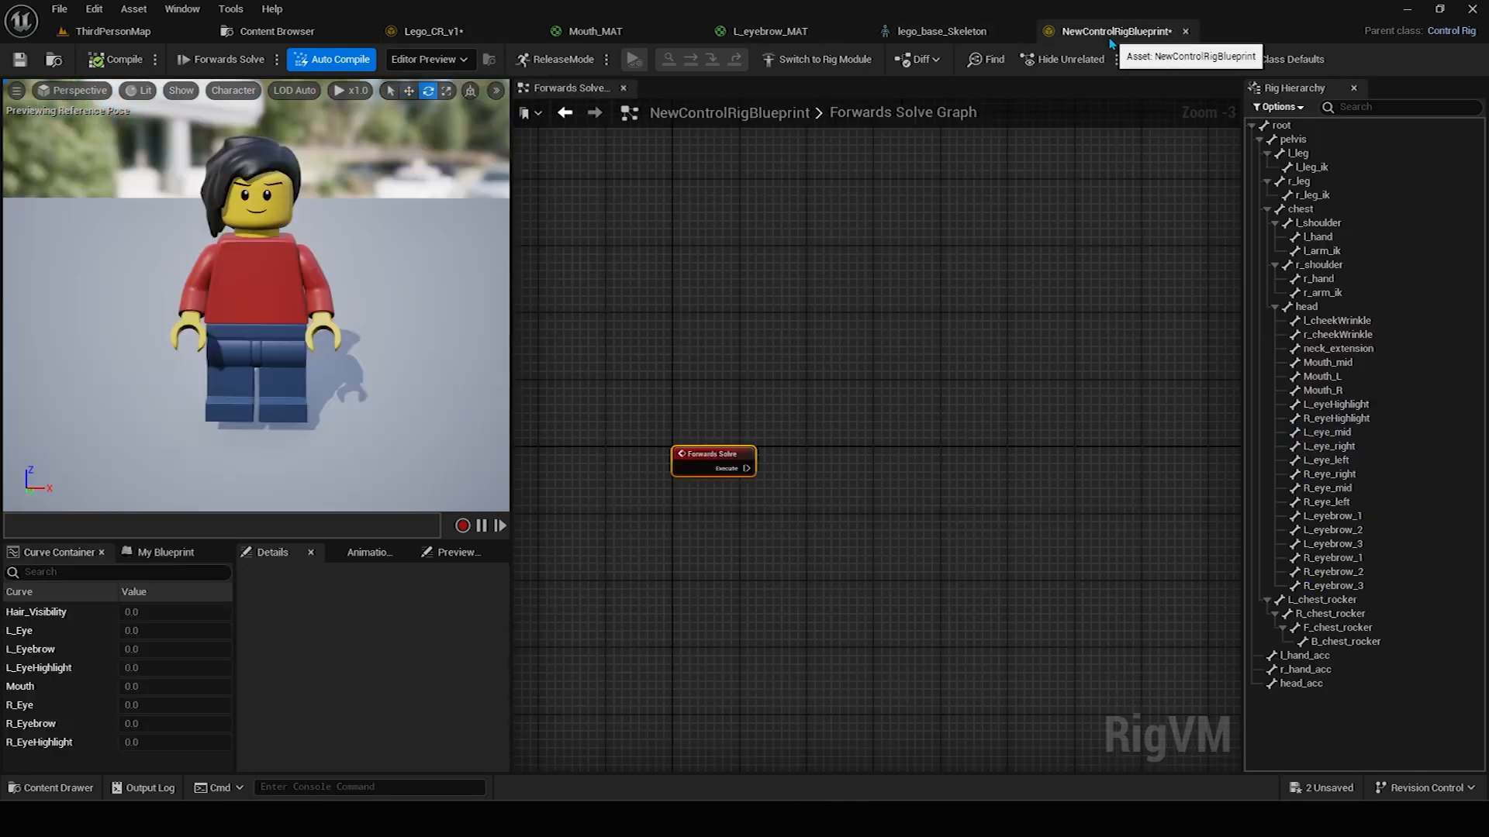
scroll(848, 319, up, 3)
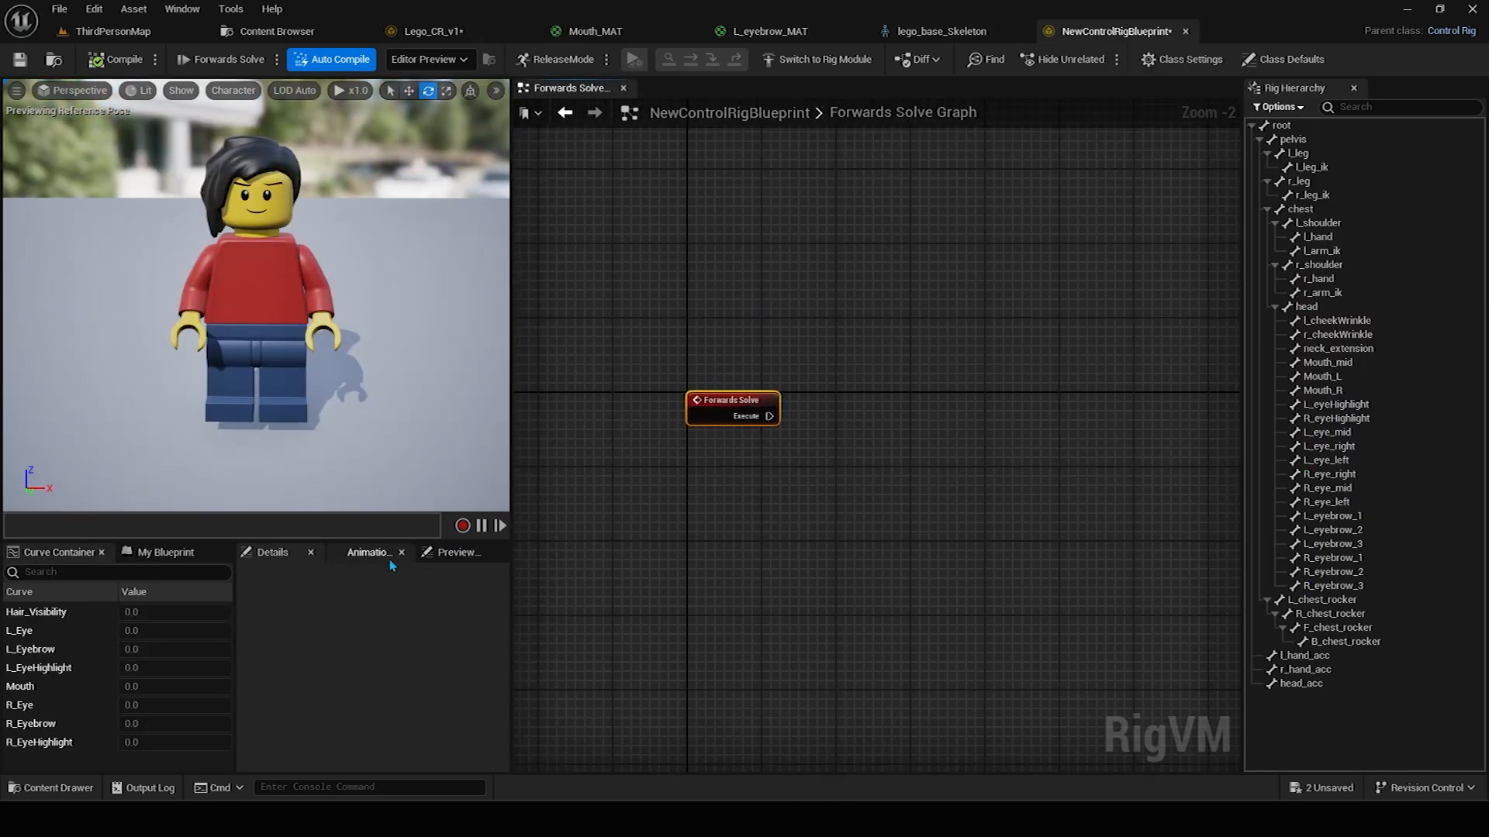
click(453, 552)
click(295, 553)
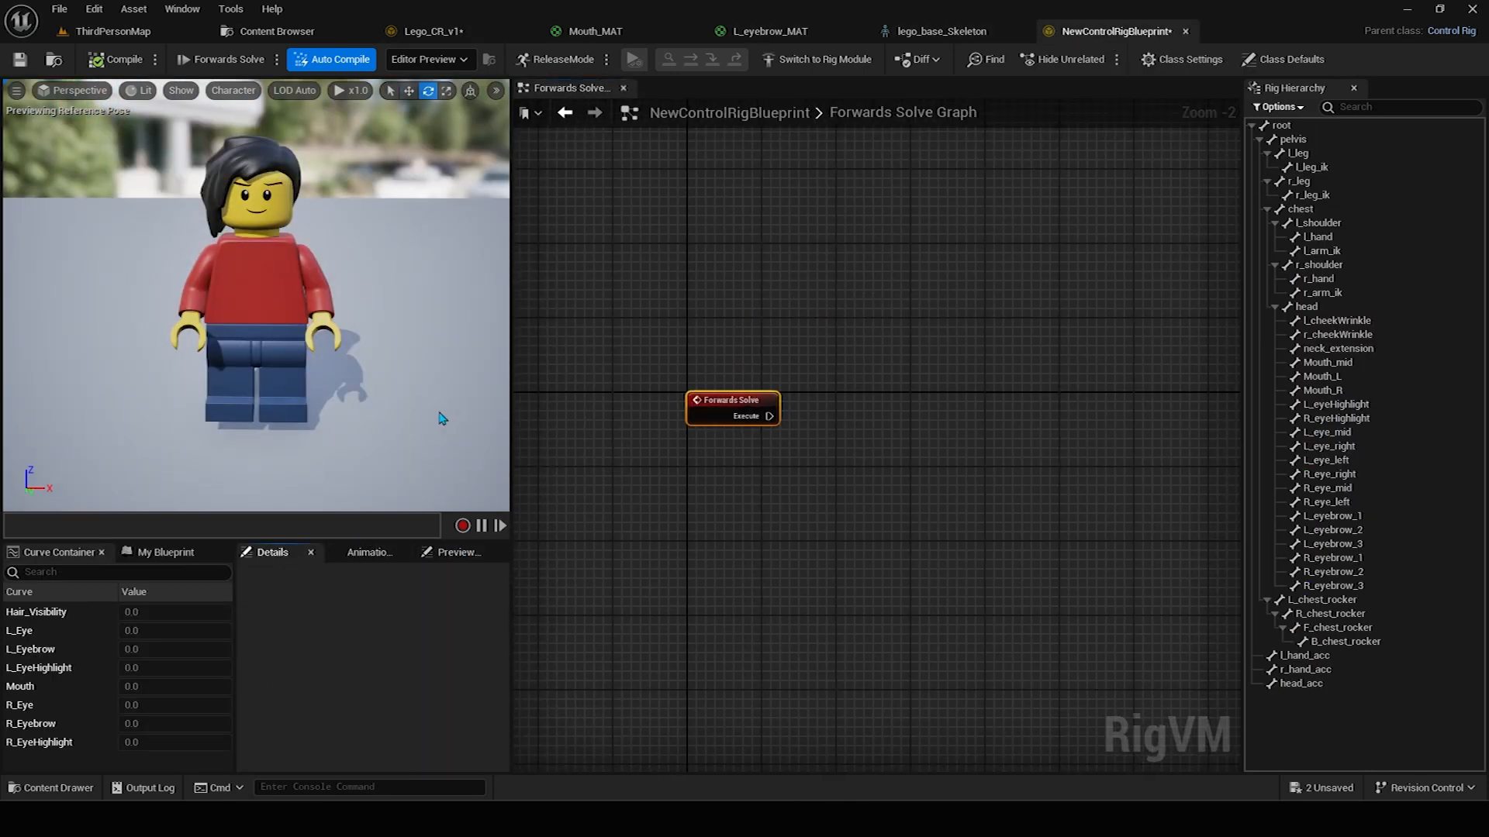
right_drag(432, 403, 409, 427)
right_drag(411, 359, 411, 358)
right_click(1315, 734)
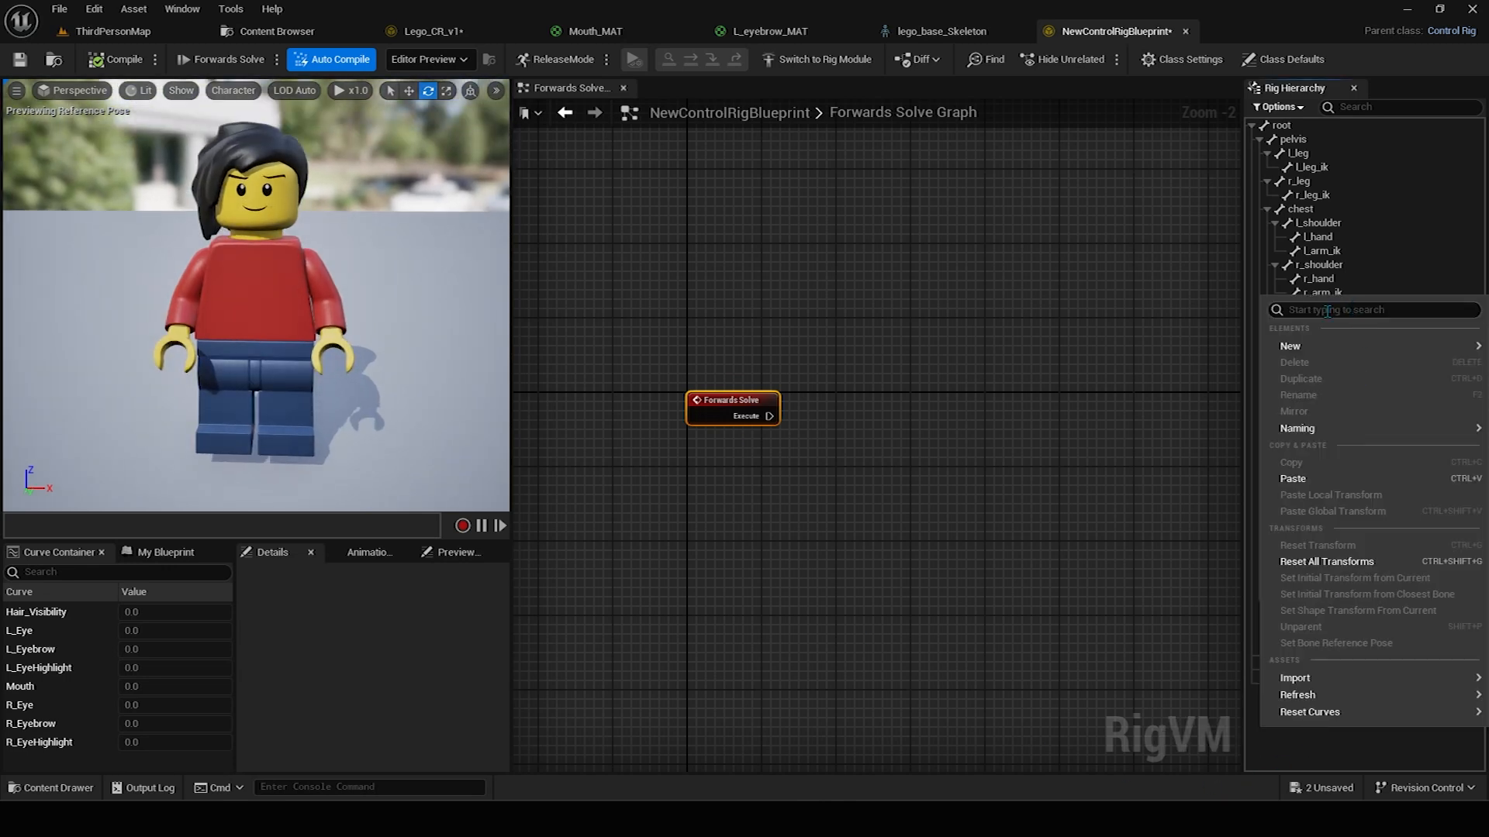
mouse_move(1293, 352)
click(1202, 367)
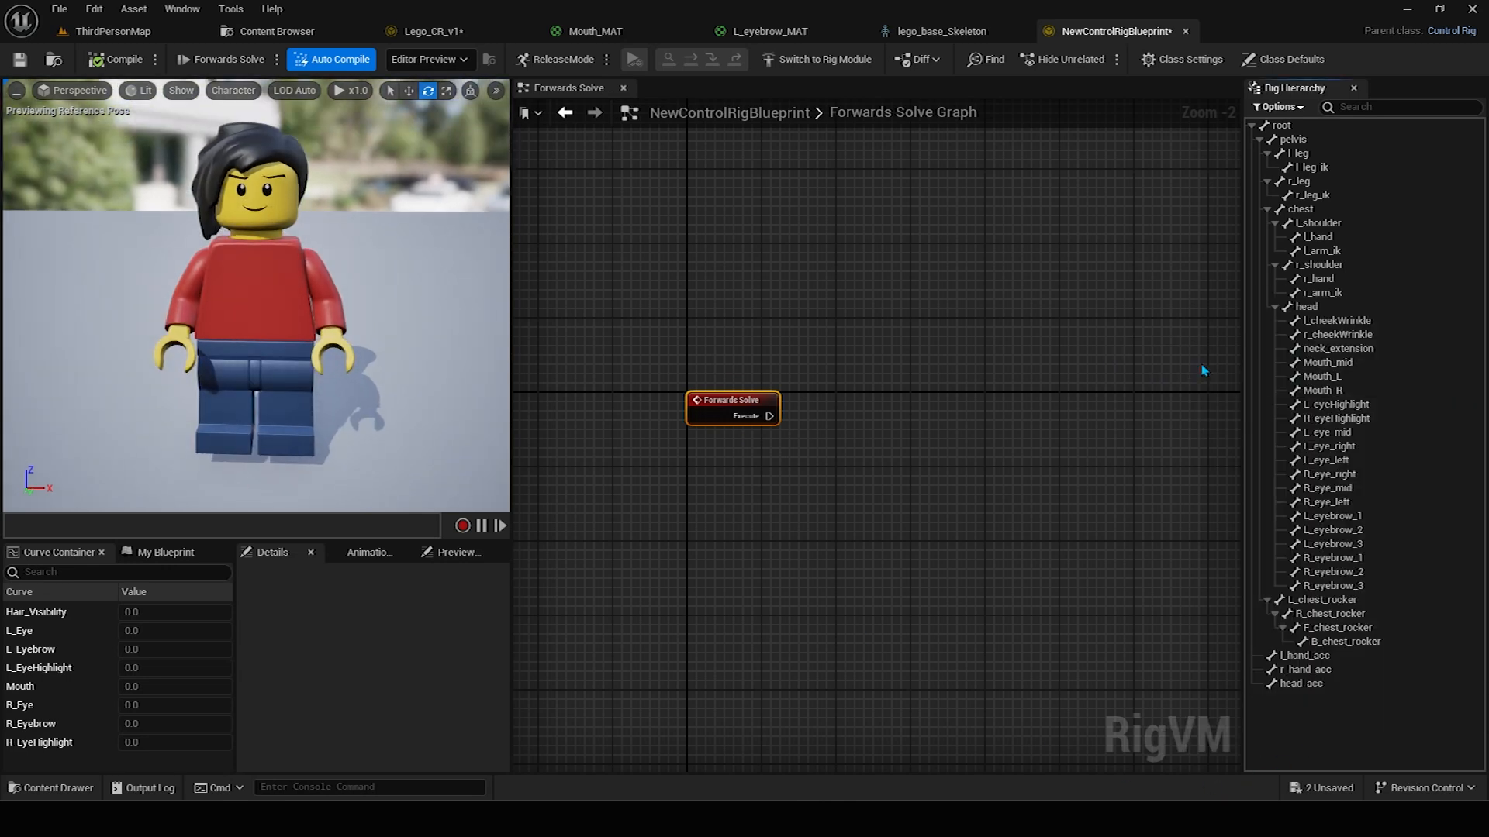
key(w)
Move the new control up and out to the side of the Lego character's head.
alt+drag(395, 372, 373, 312)
alt+middle_drag(372, 312, 374, 303)
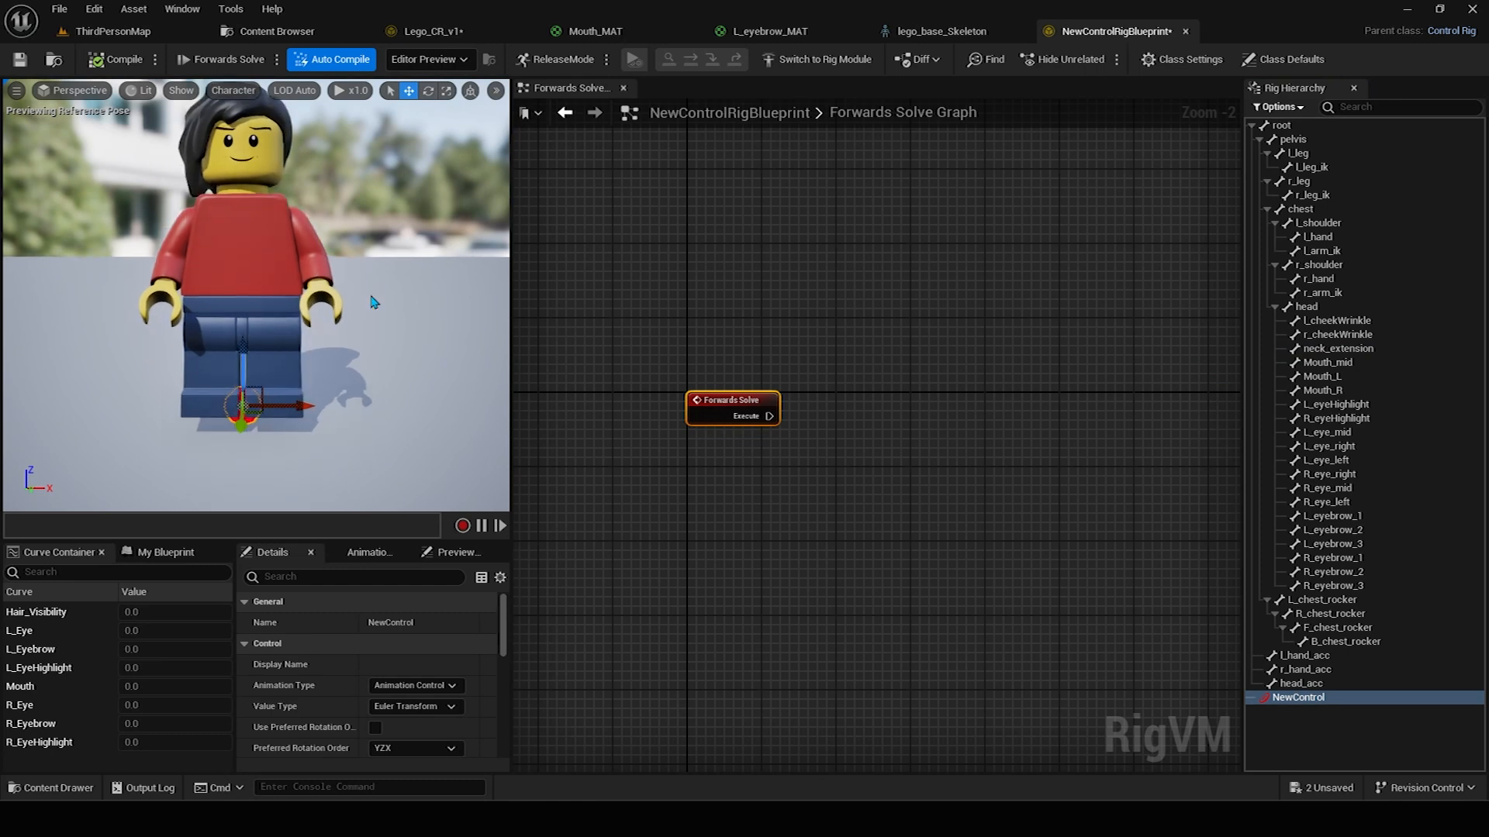
key(f)
alt+drag(374, 303, 374, 287)
alt+middle_drag(373, 303, 357, 372)
alt+right_drag(373, 302, 411, 308)
drag(288, 450, 459, 452)
drag(402, 388, 395, 145)
alt+middle_drag(344, 145, 337, 195)
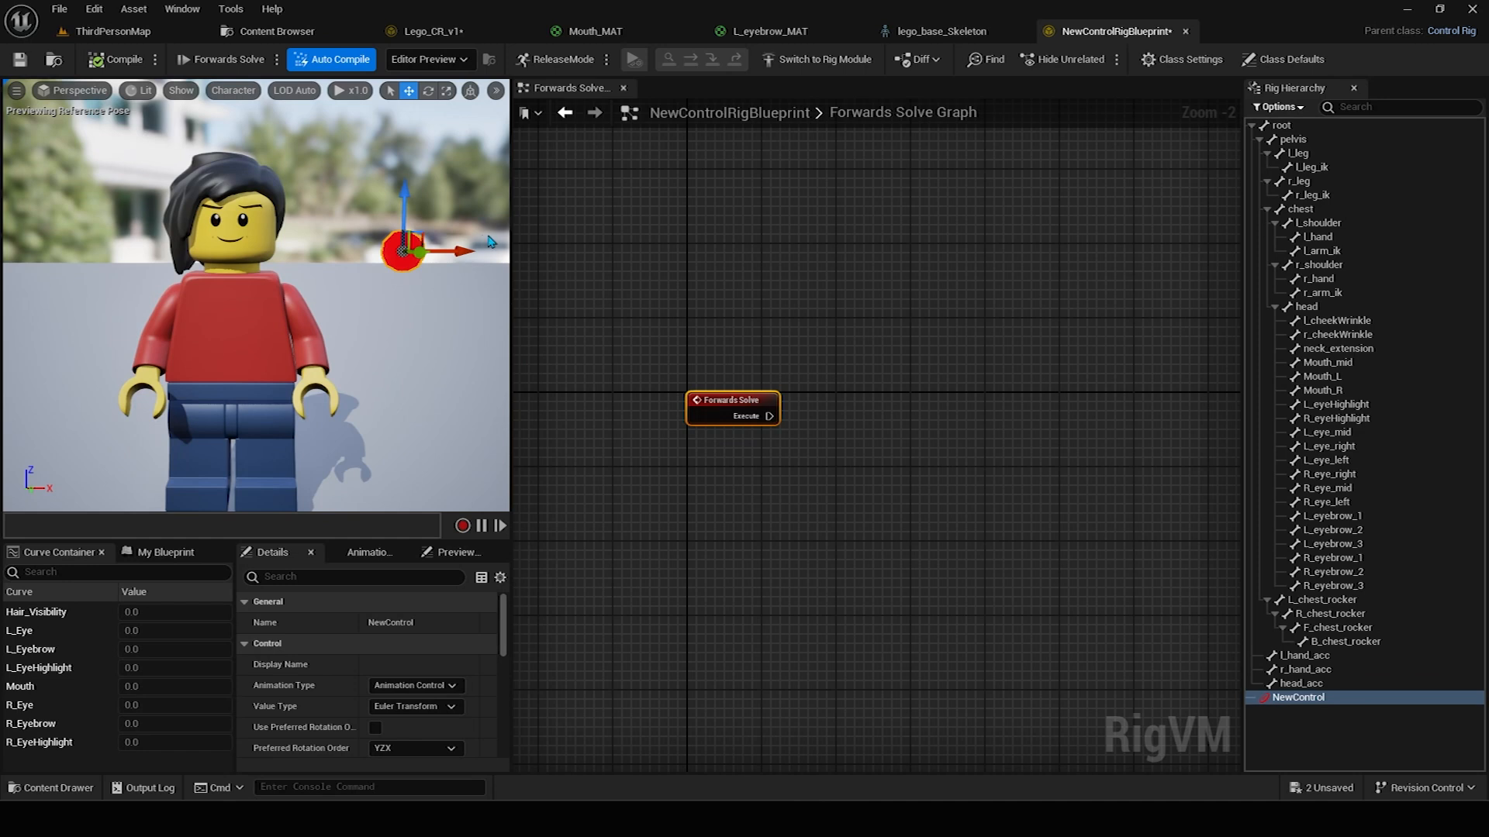
drag(463, 252, 440, 252)
alt+right_drag(419, 309, 404, 308)
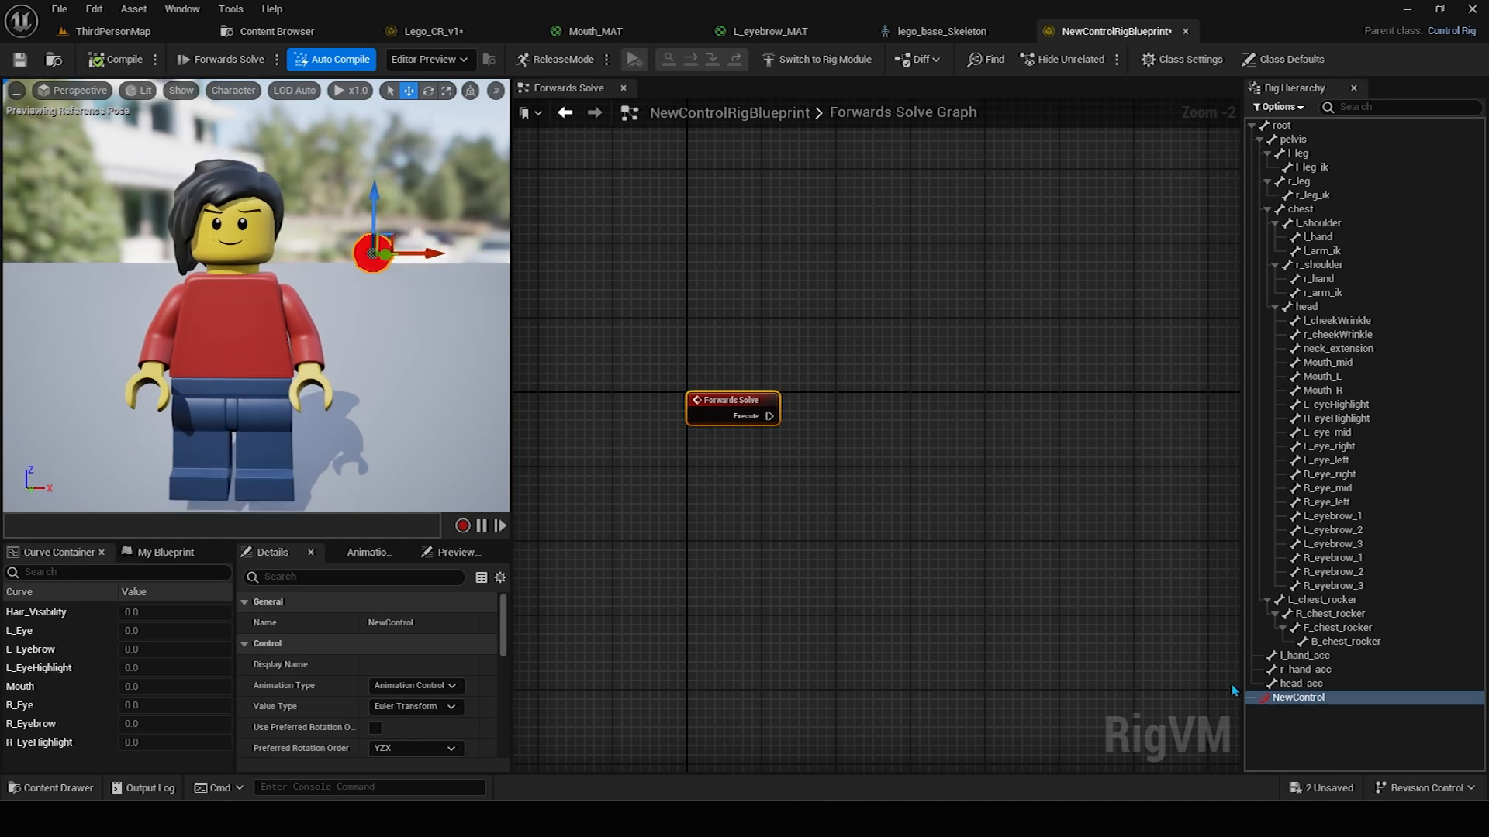
Set the new control's offset transform from its current position and compile the rig.
right_click(1303, 700)
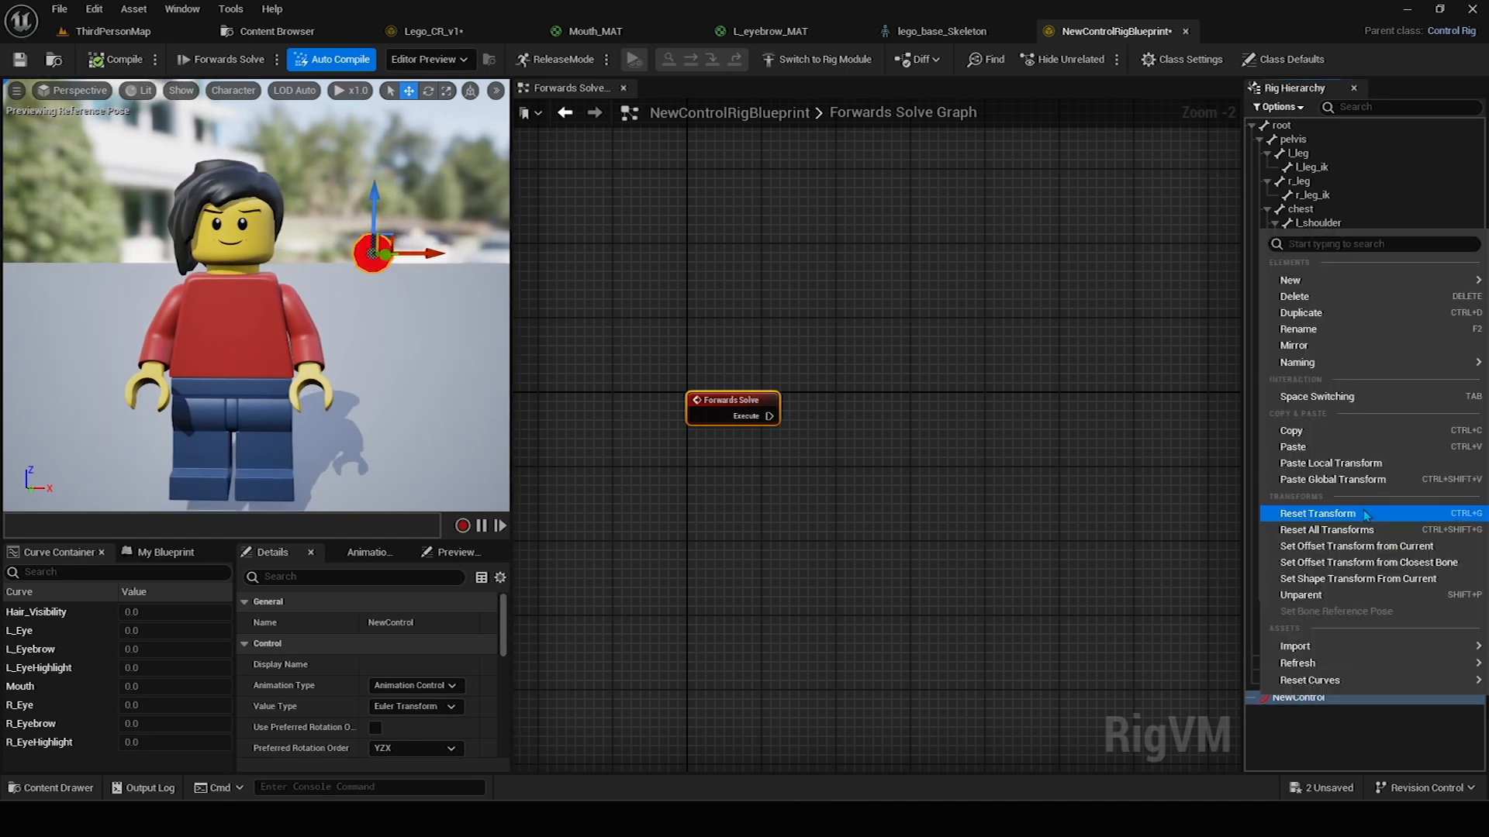
click(1341, 543)
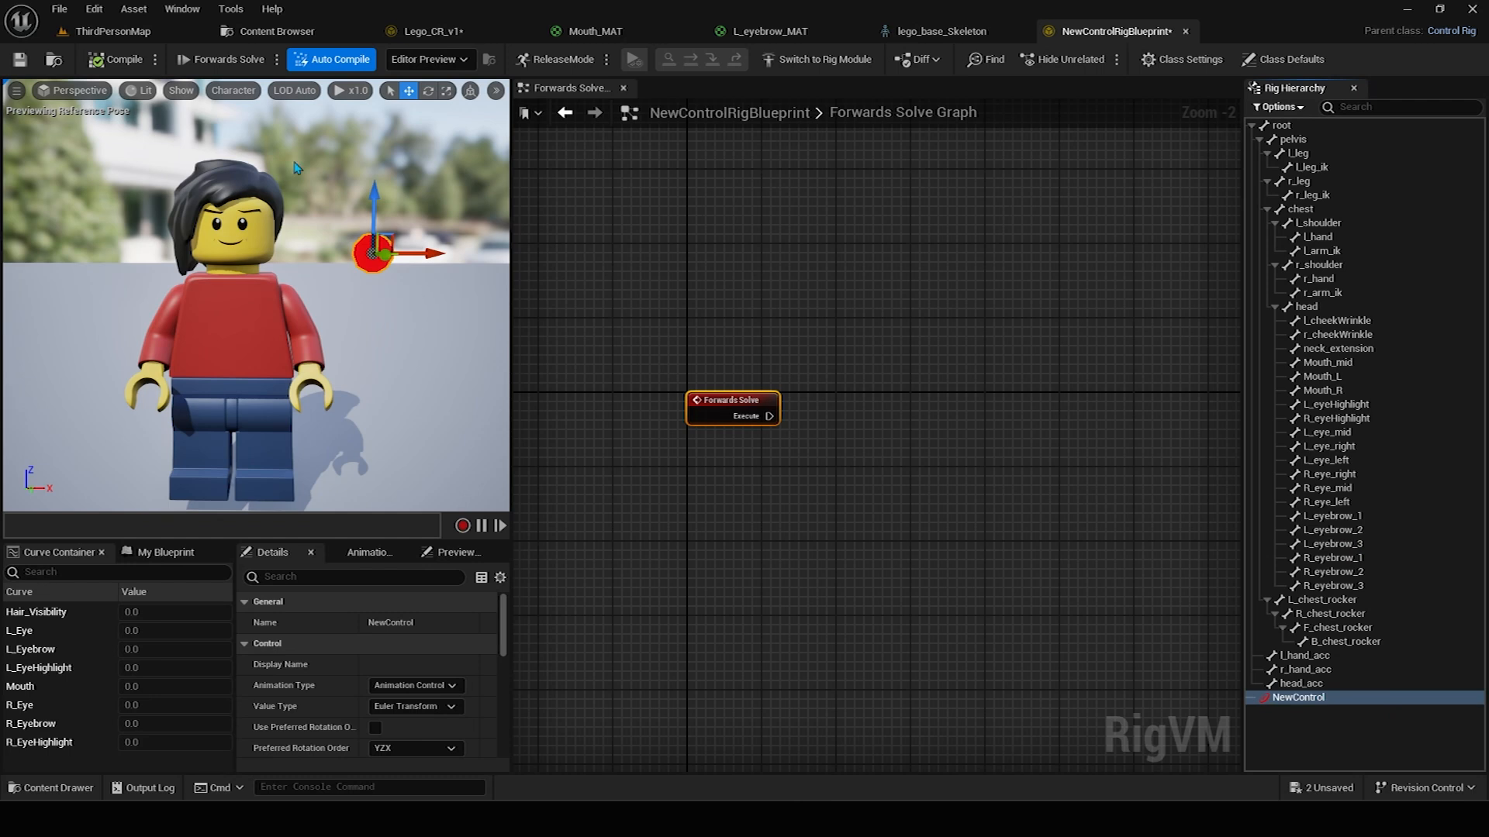
click(89, 66)
Check the Mouth_exp_ctrl settings in Lego_CR_v1 and set the new control's value type to Integer.
click(373, 256)
scroll(366, 341, down, 1)
scroll(418, 653, down, 1)
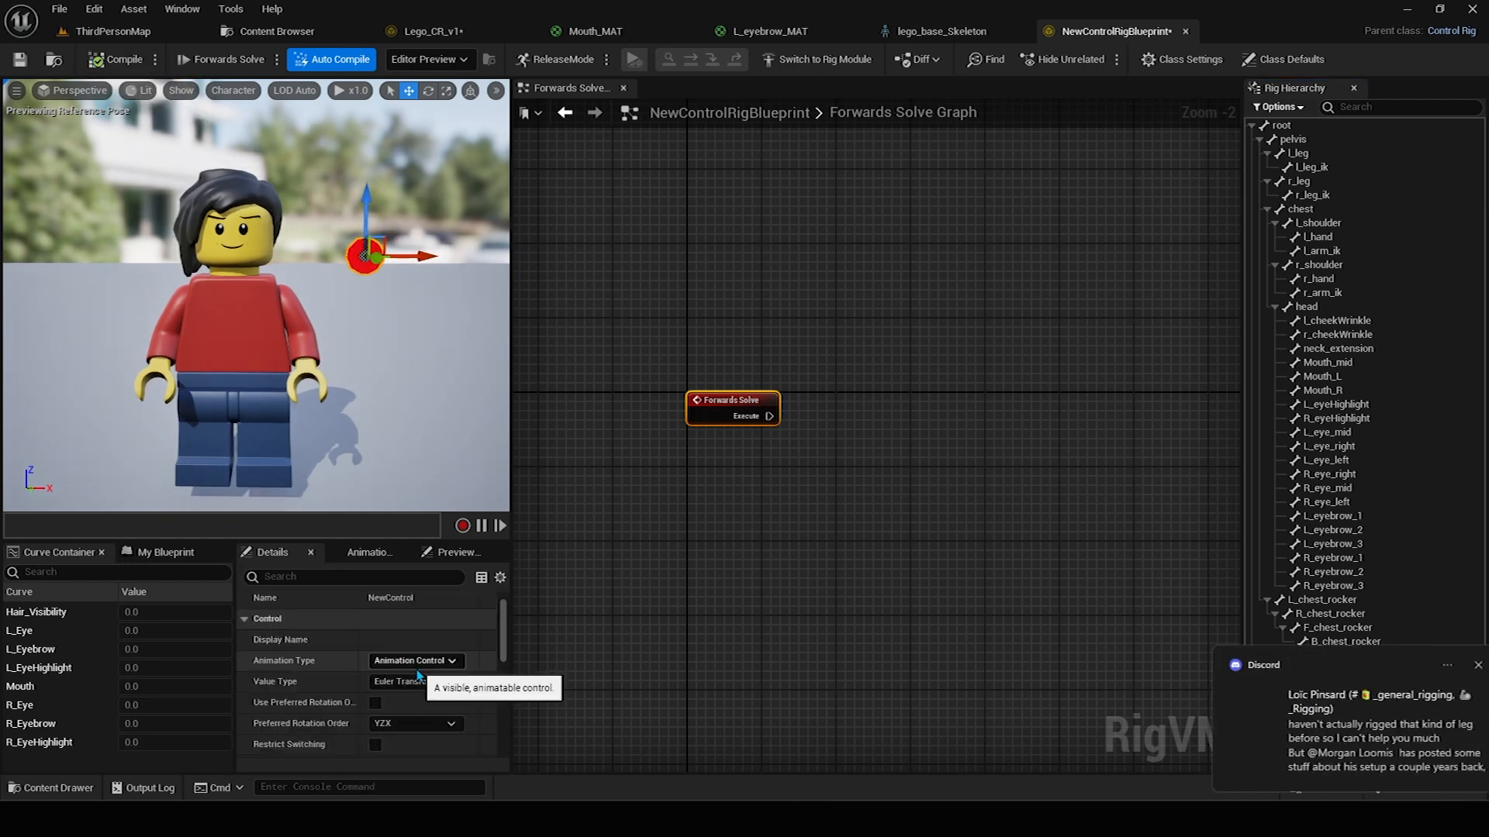
click(1456, 668)
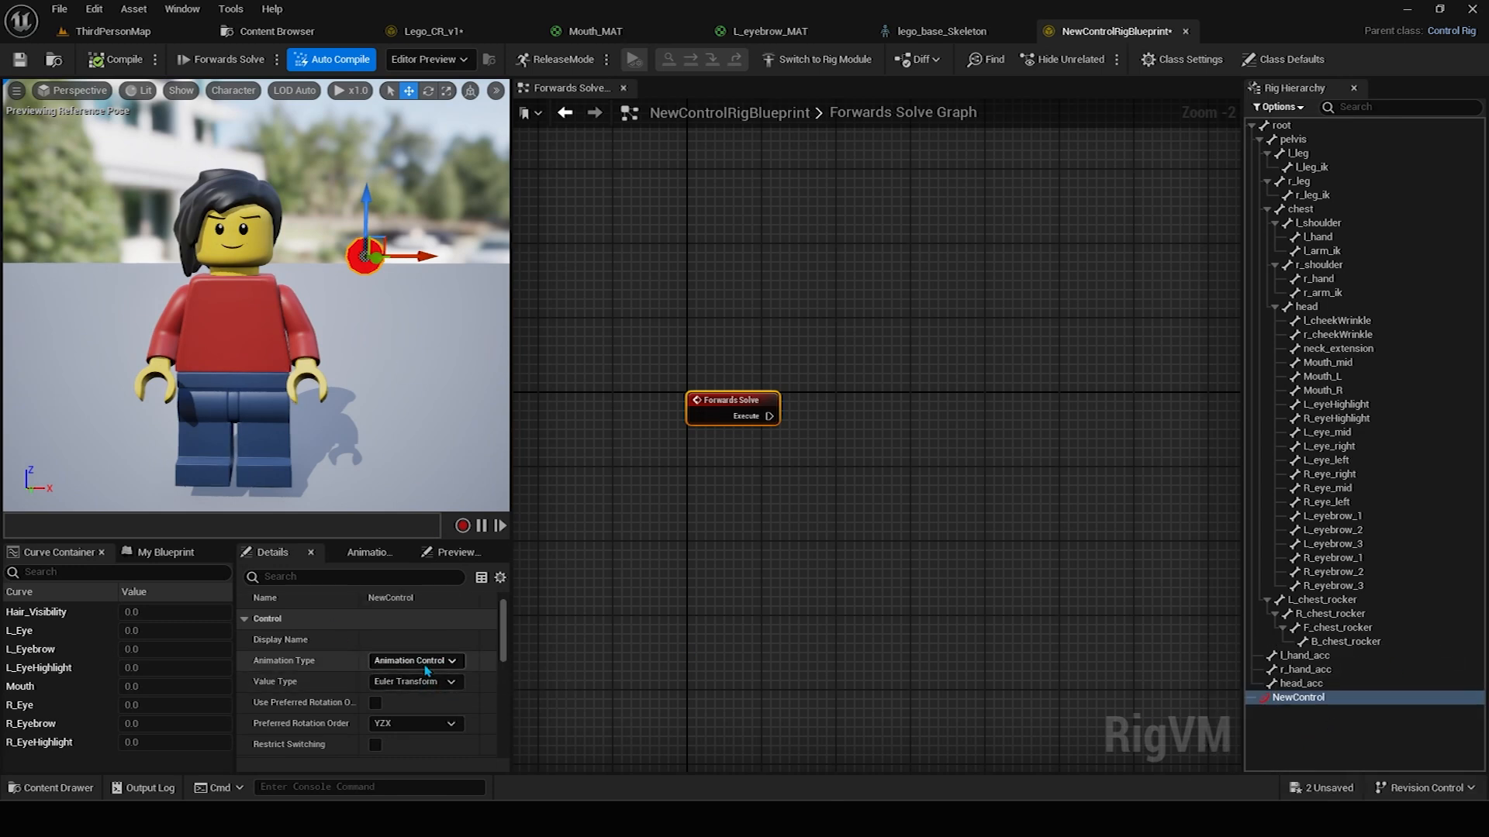
click(446, 28)
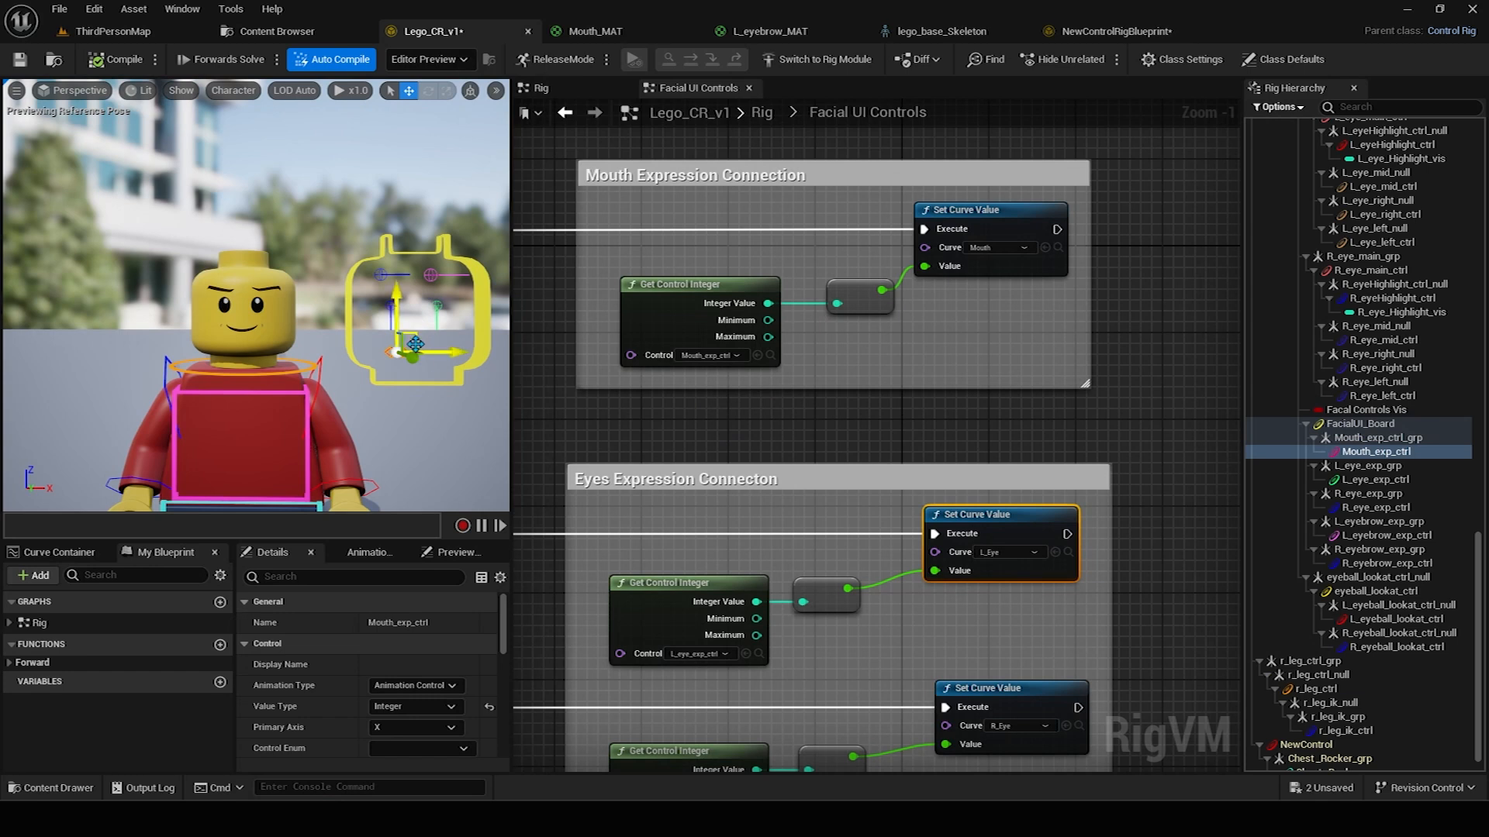
click(1063, 37)
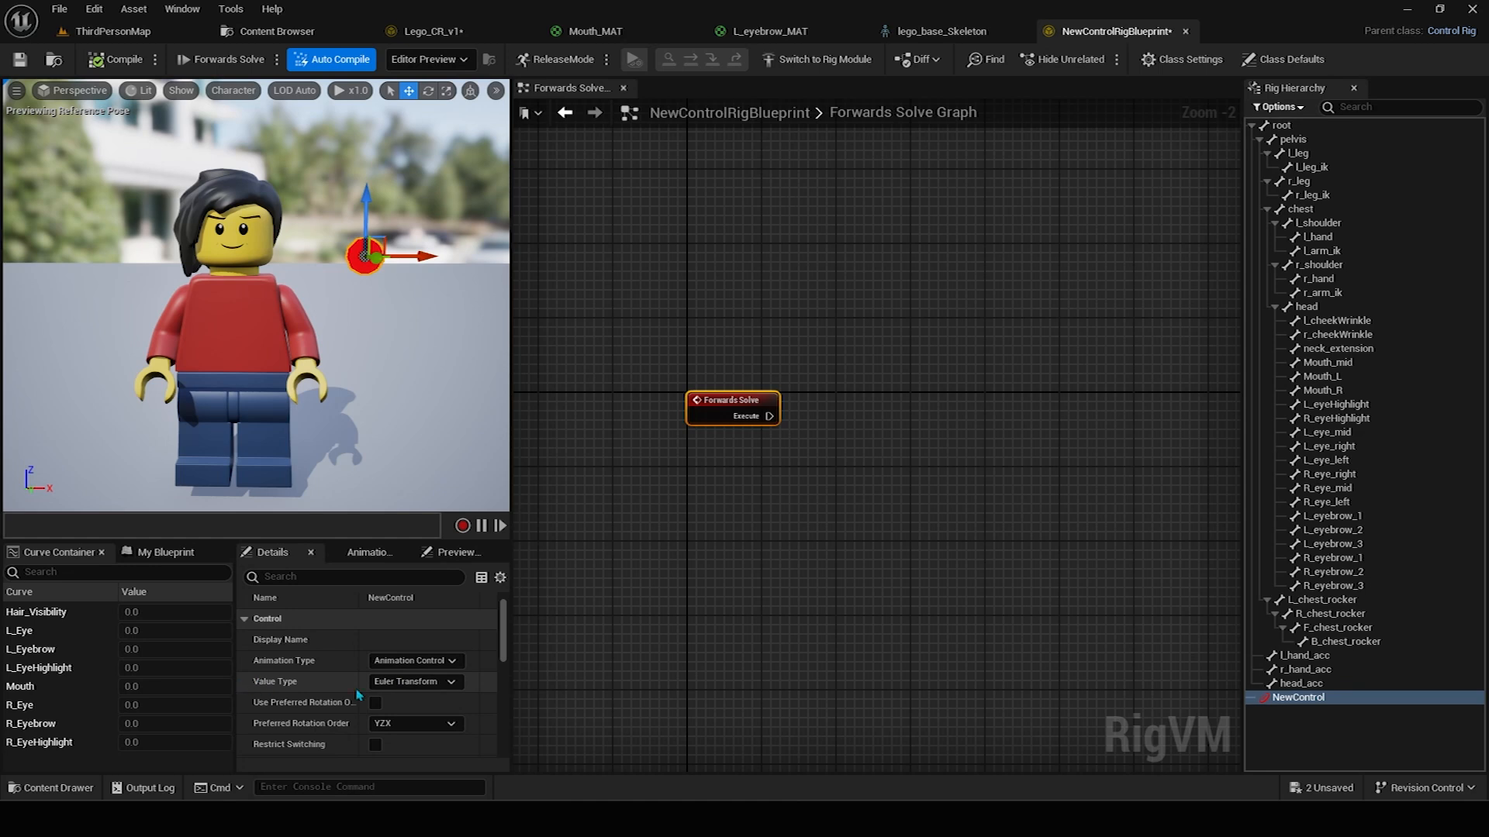
click(431, 682)
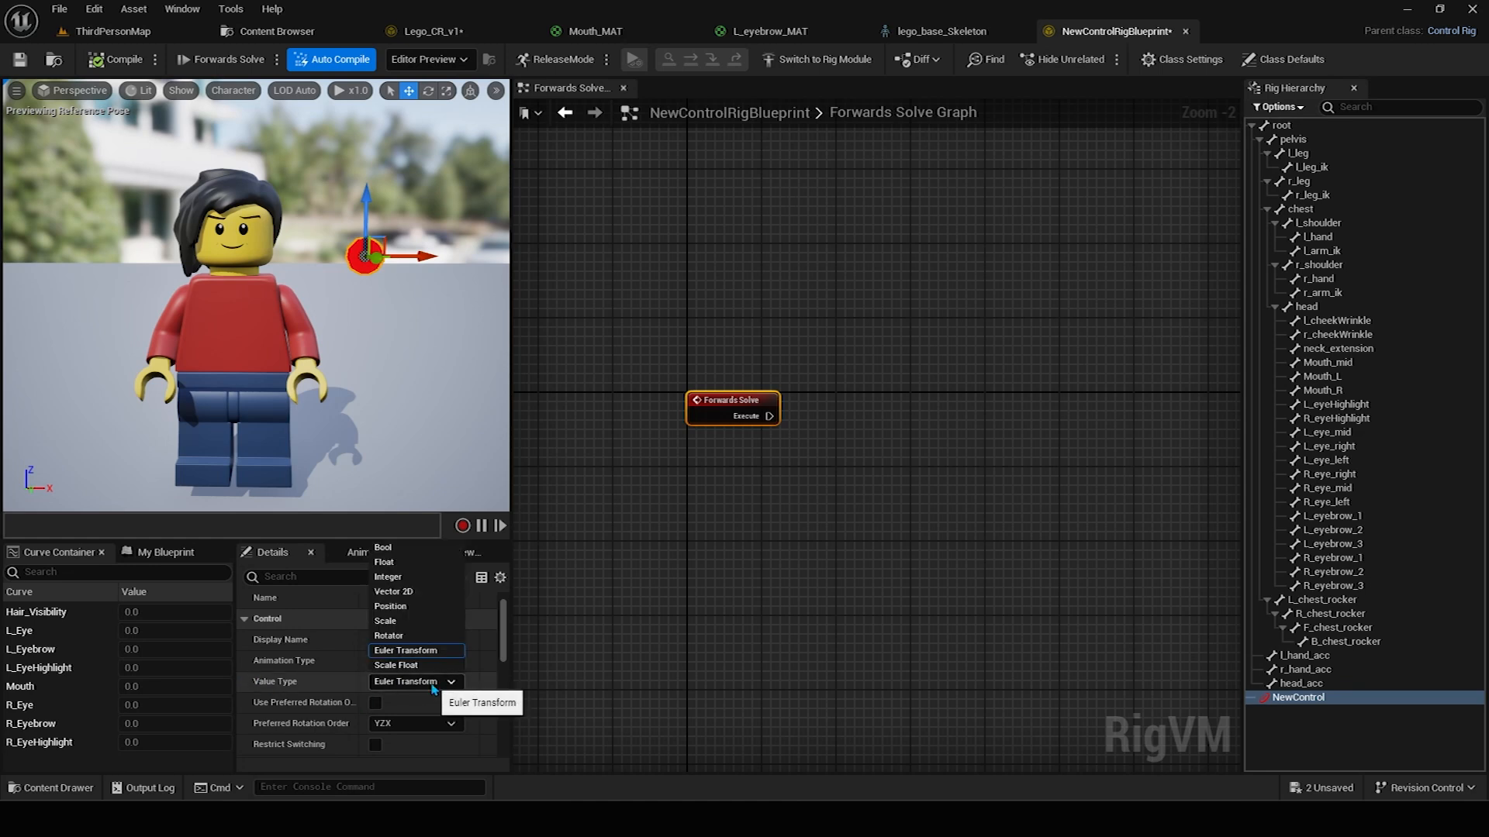
click(417, 577)
click(439, 489)
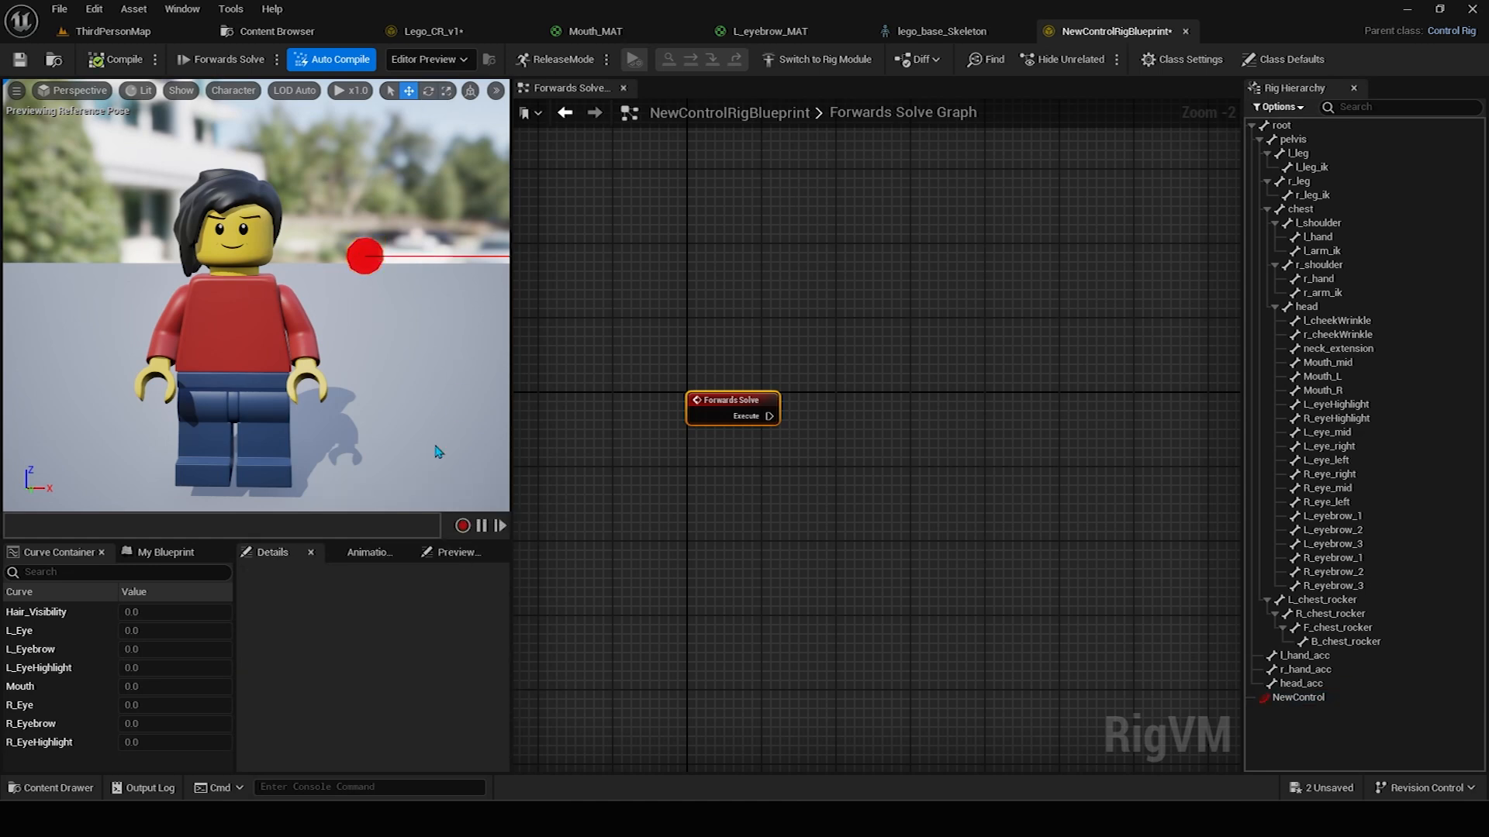
scroll(458, 336, down, 4)
middle_drag(458, 335, 541, 338)
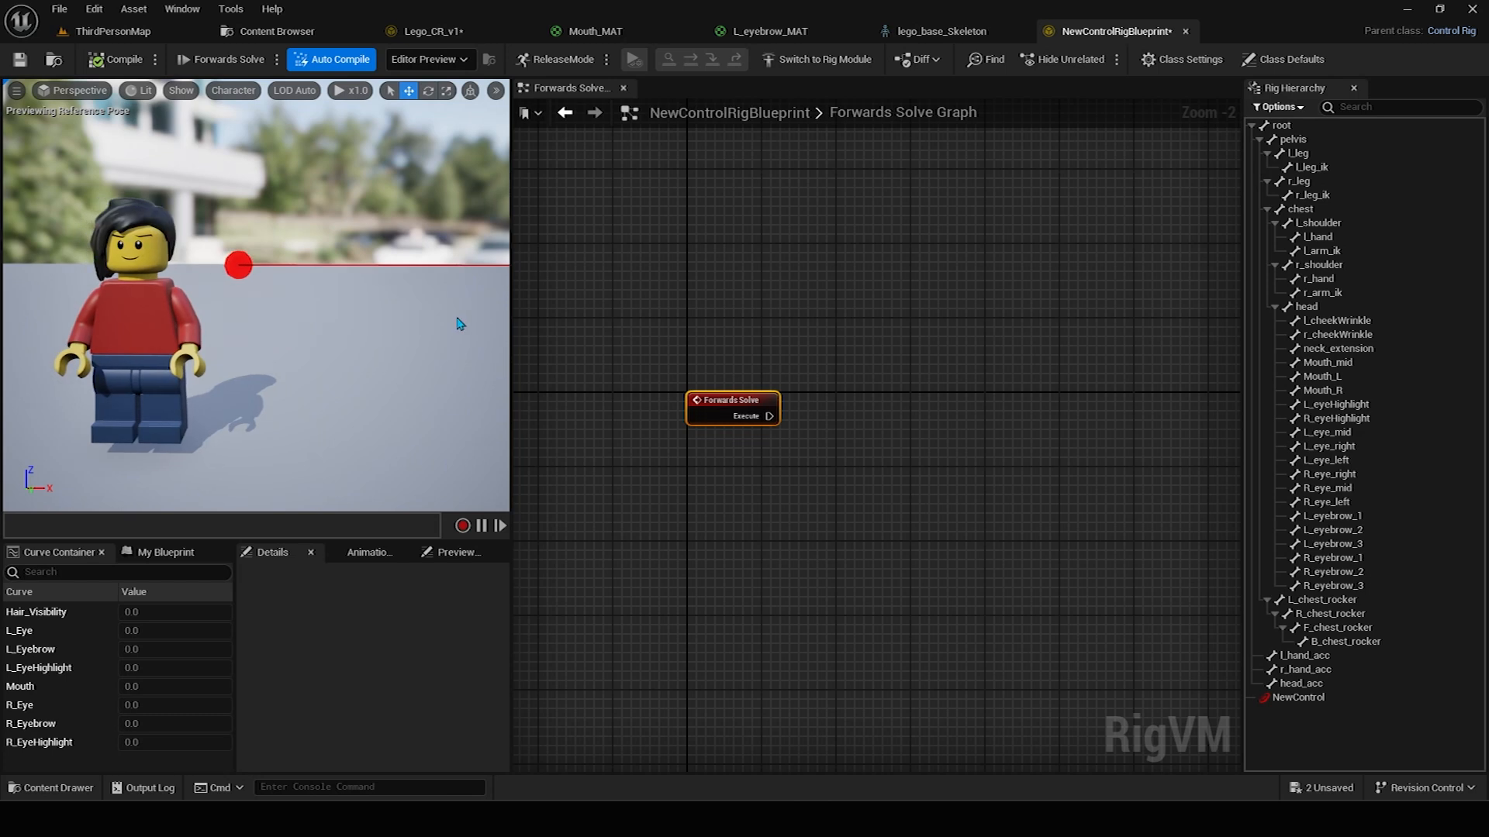
Set the new control's maximum value limit to 10.
scroll(394, 306, down, 4)
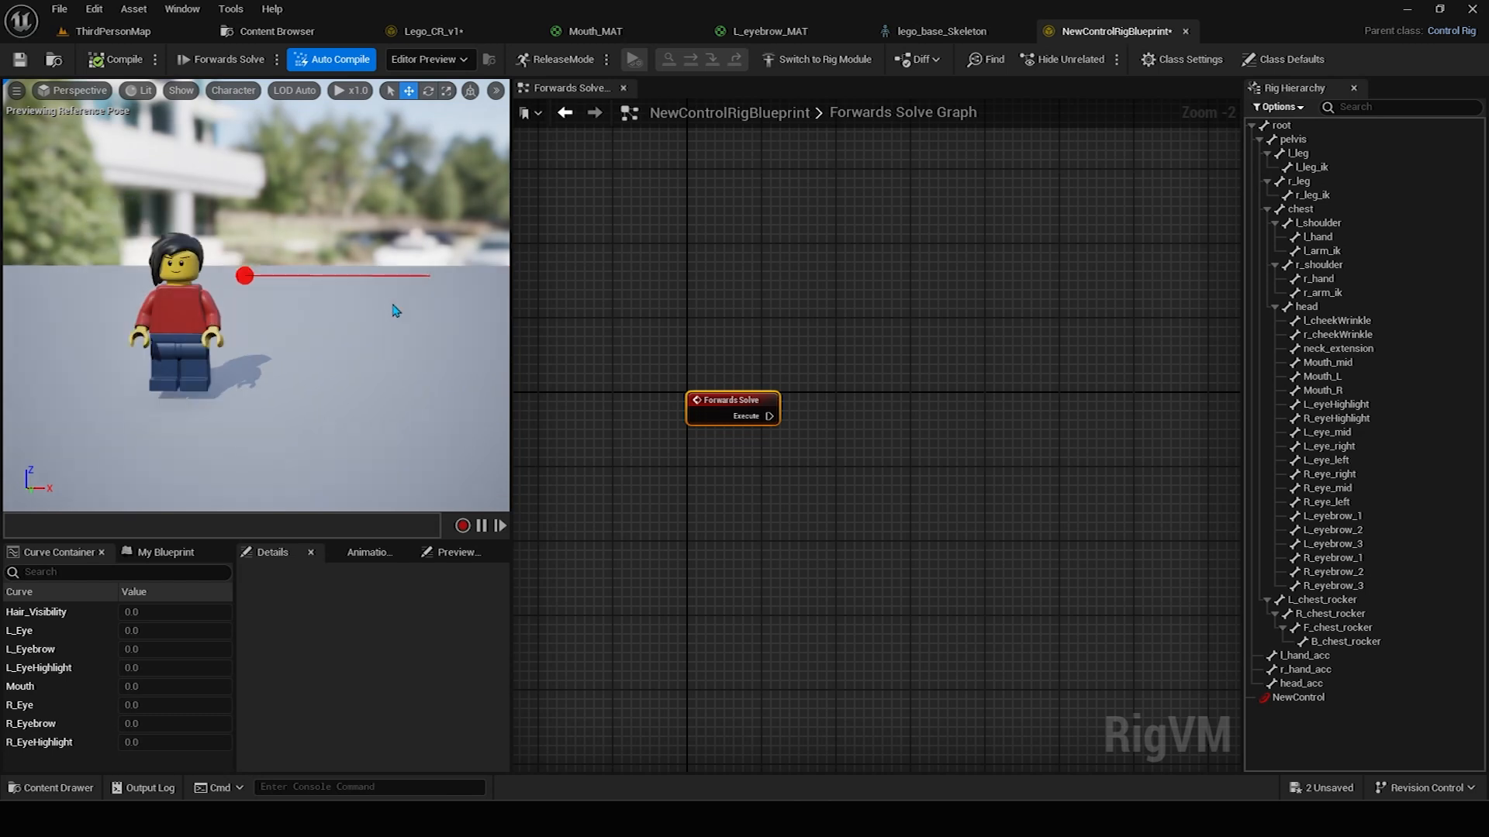
click(235, 282)
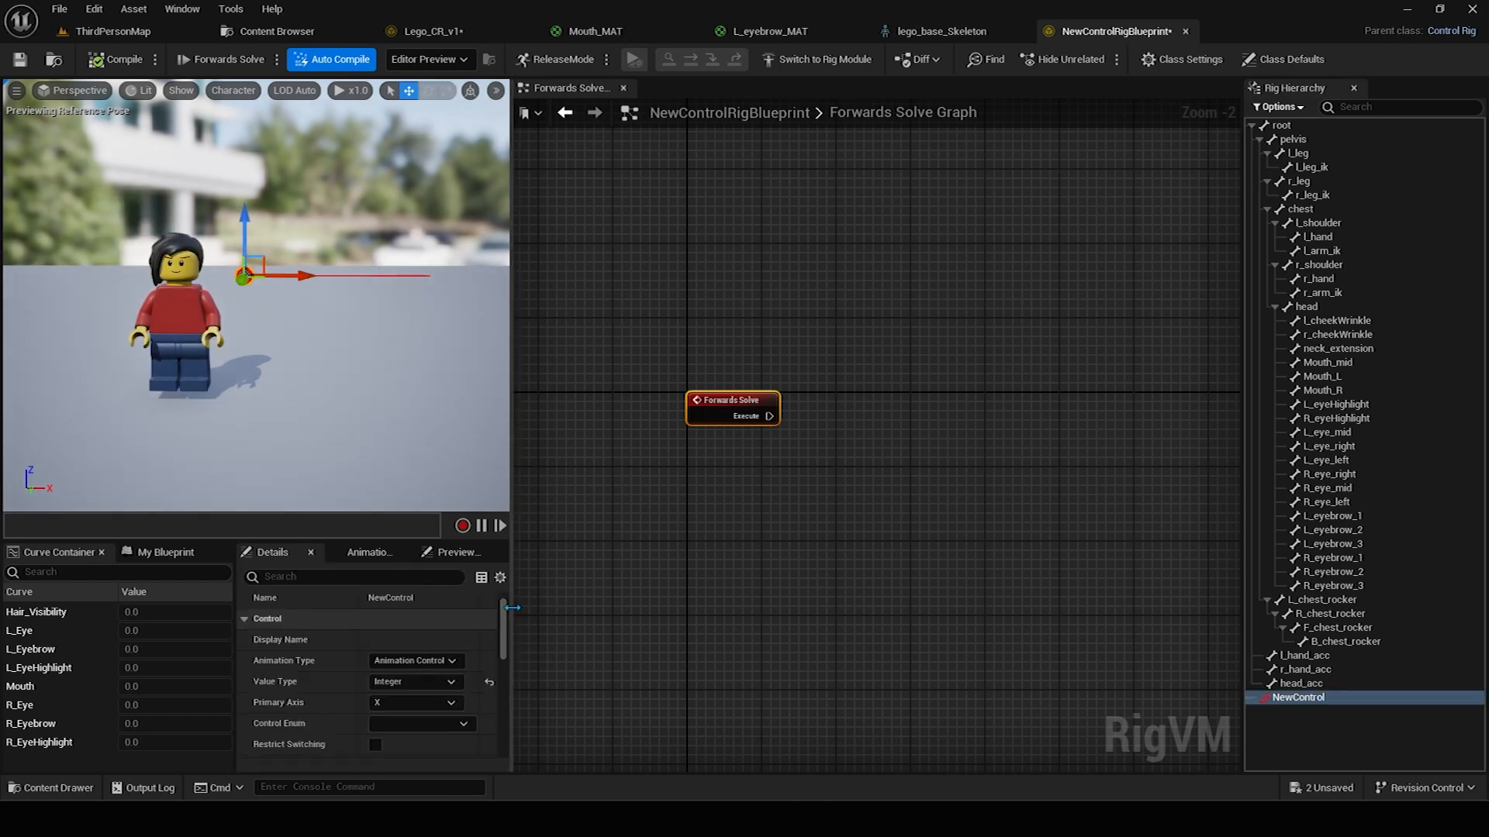
drag(514, 613, 699, 620)
scroll(613, 668, down, 5)
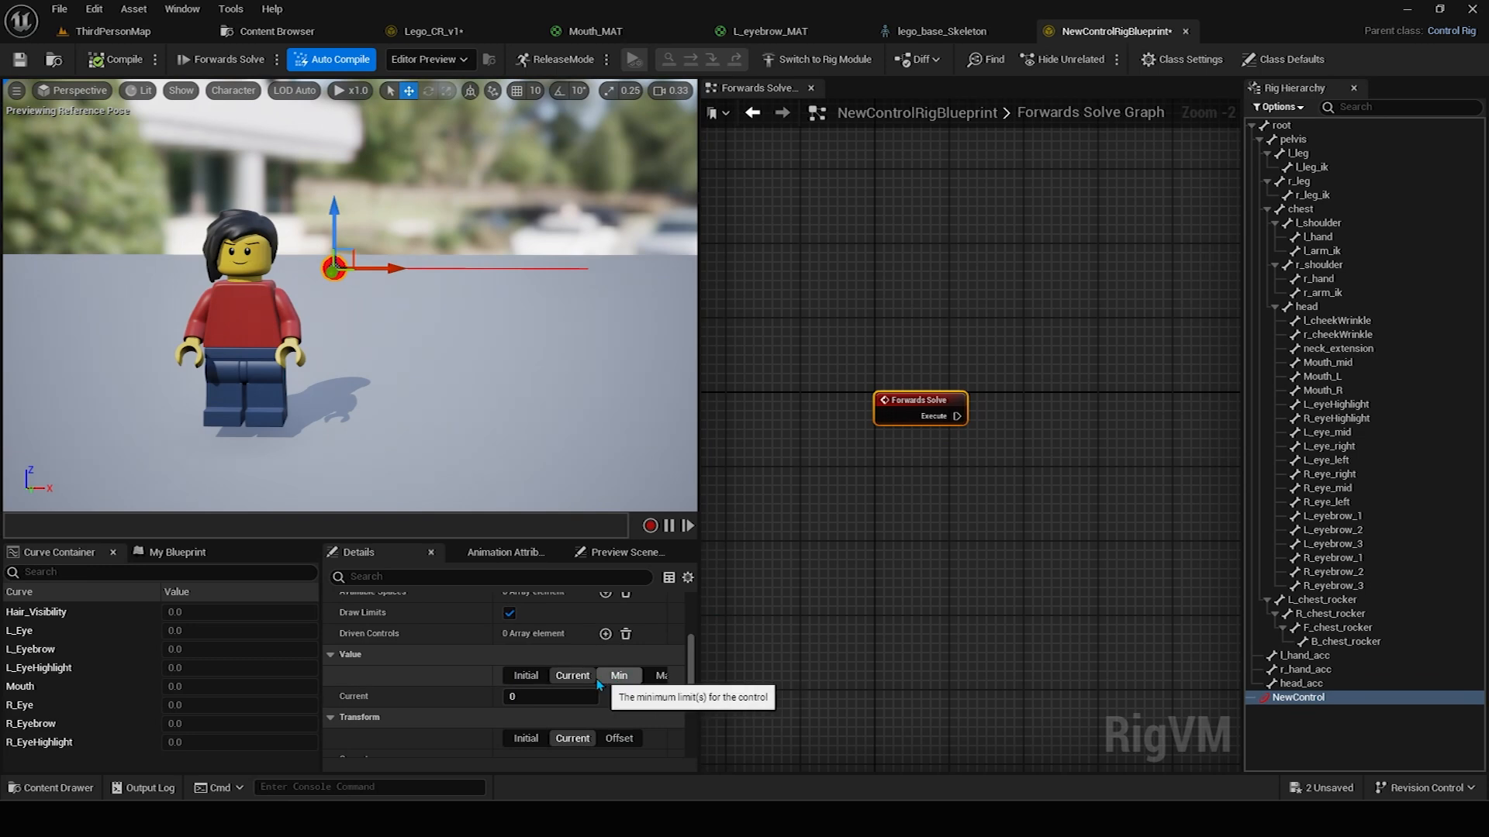
click(657, 675)
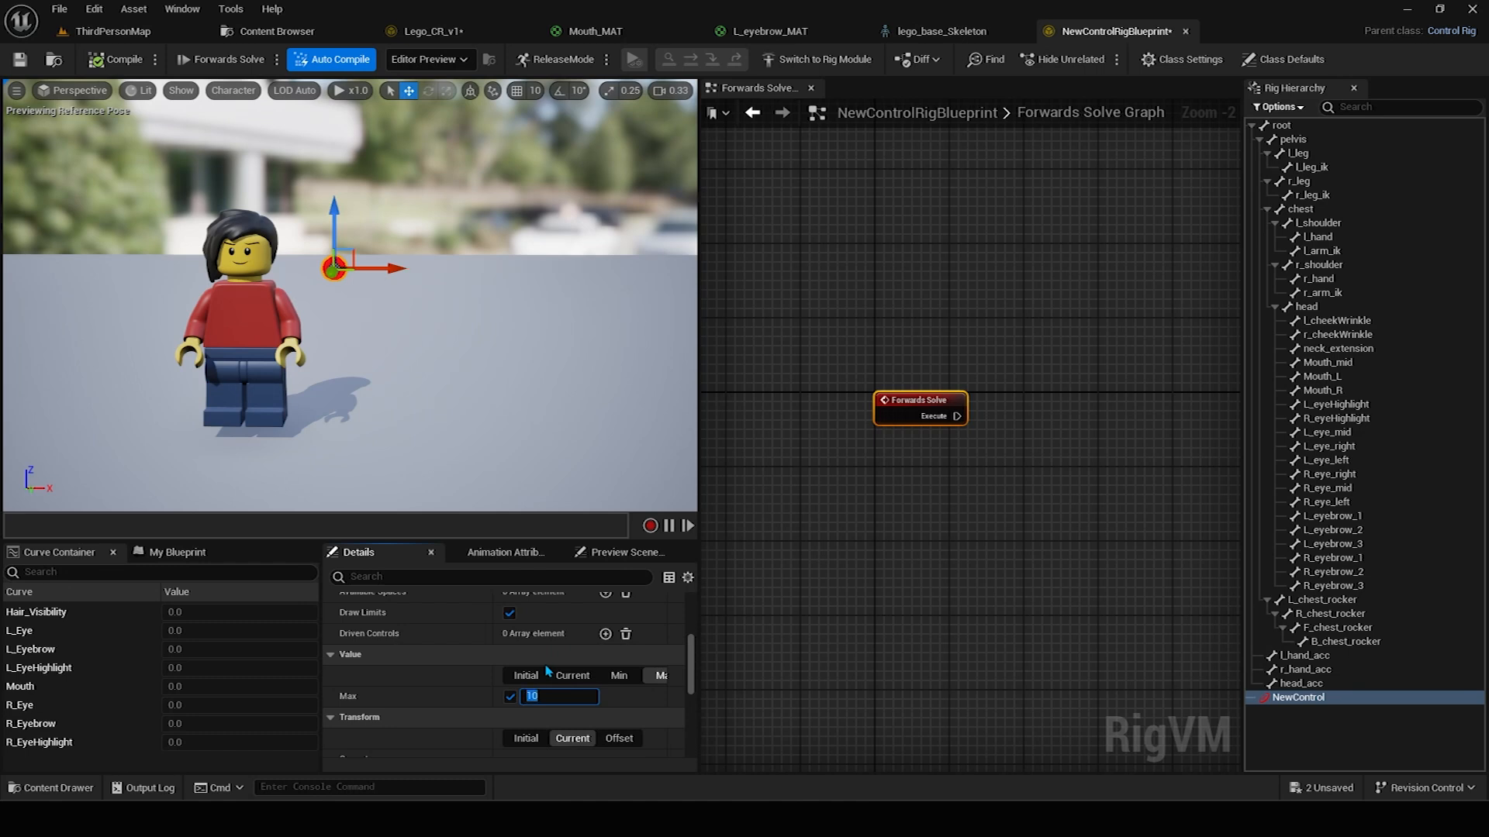
click(500, 410)
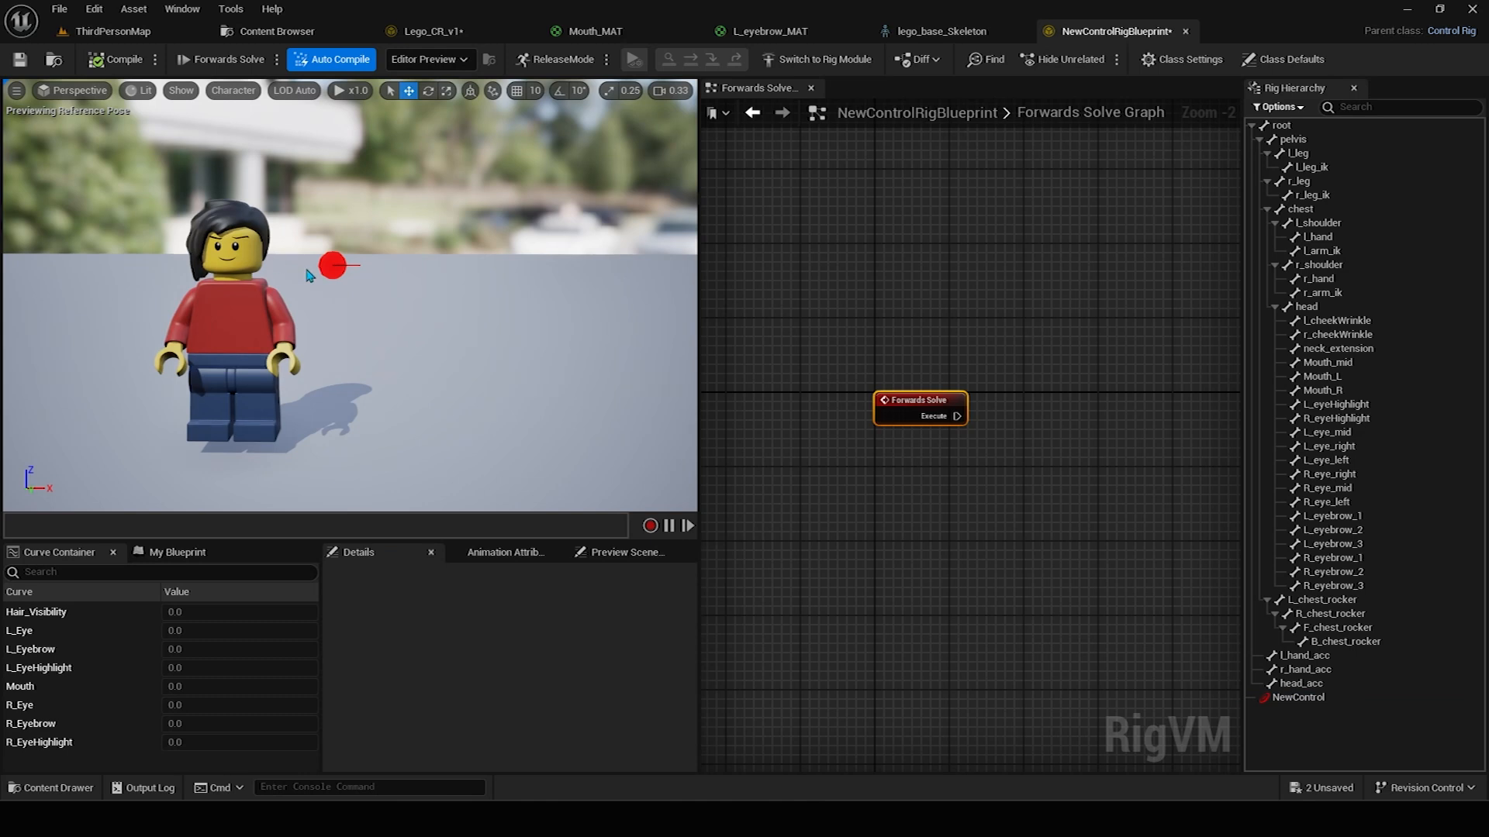
Change the new control's shape to Sphere_Thick.
click(336, 273)
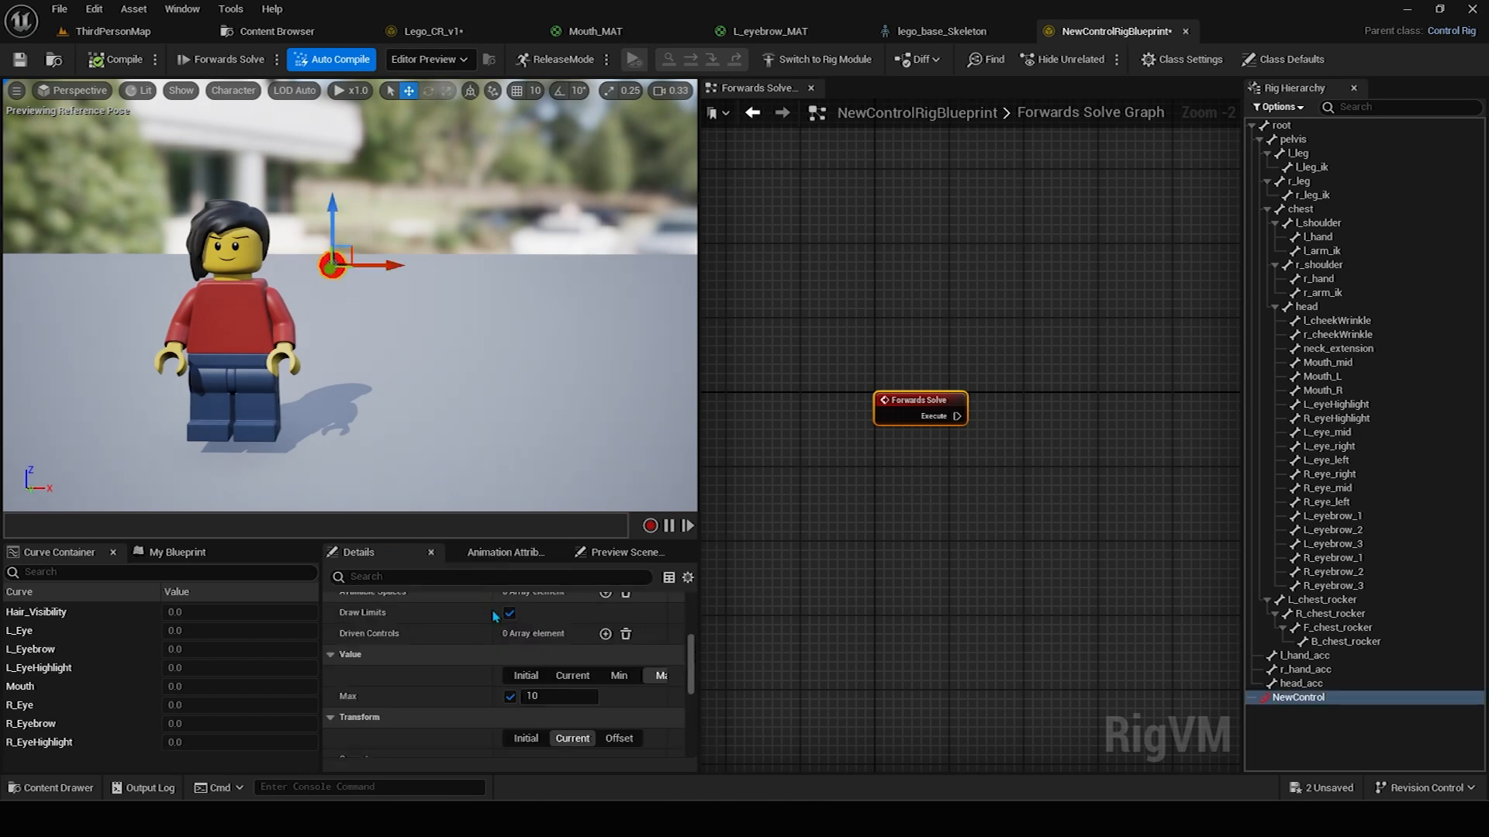
scroll(494, 616, down, 5)
click(557, 659)
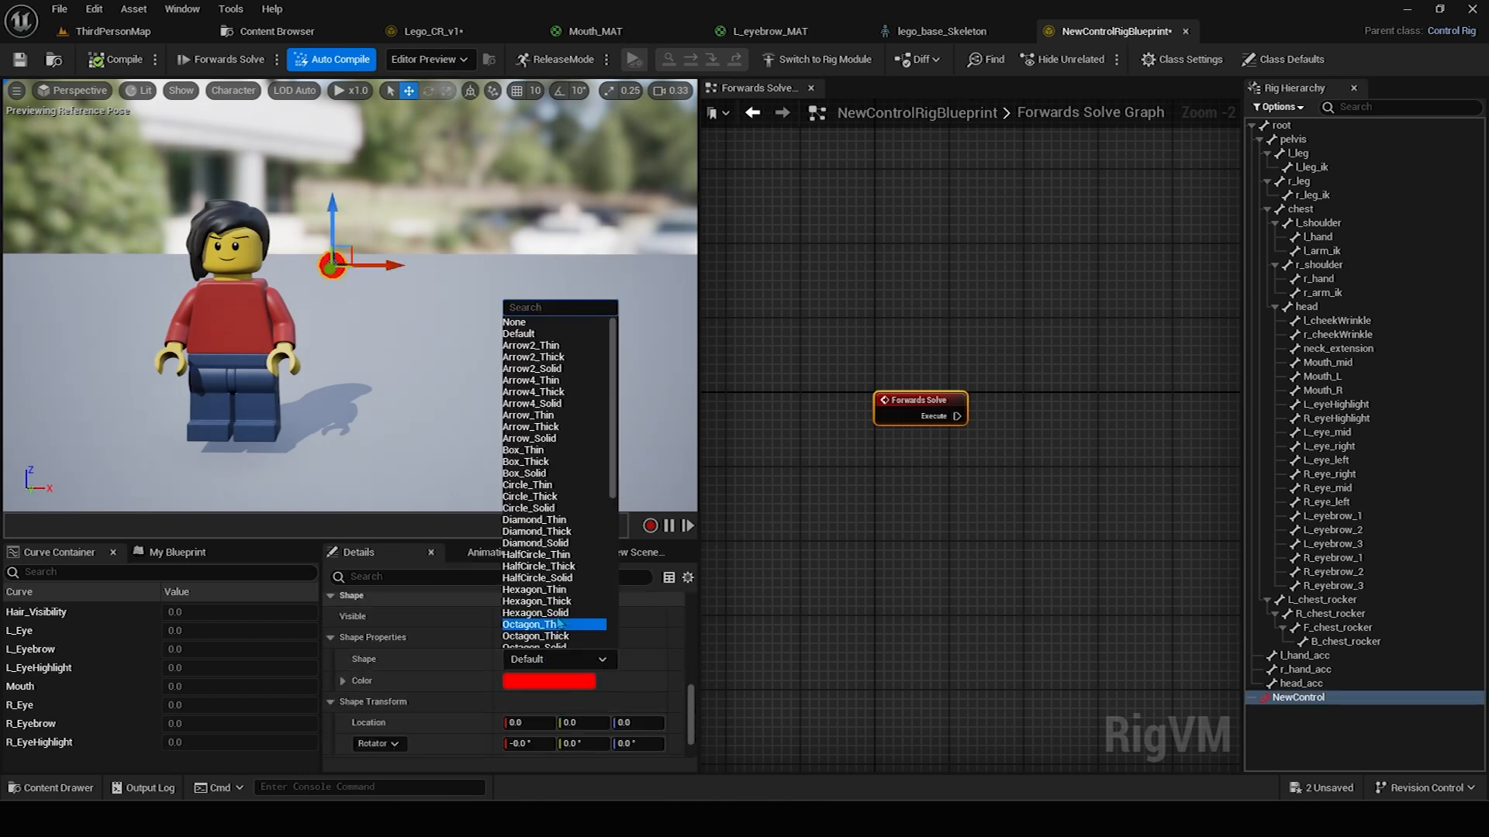
text(sp)
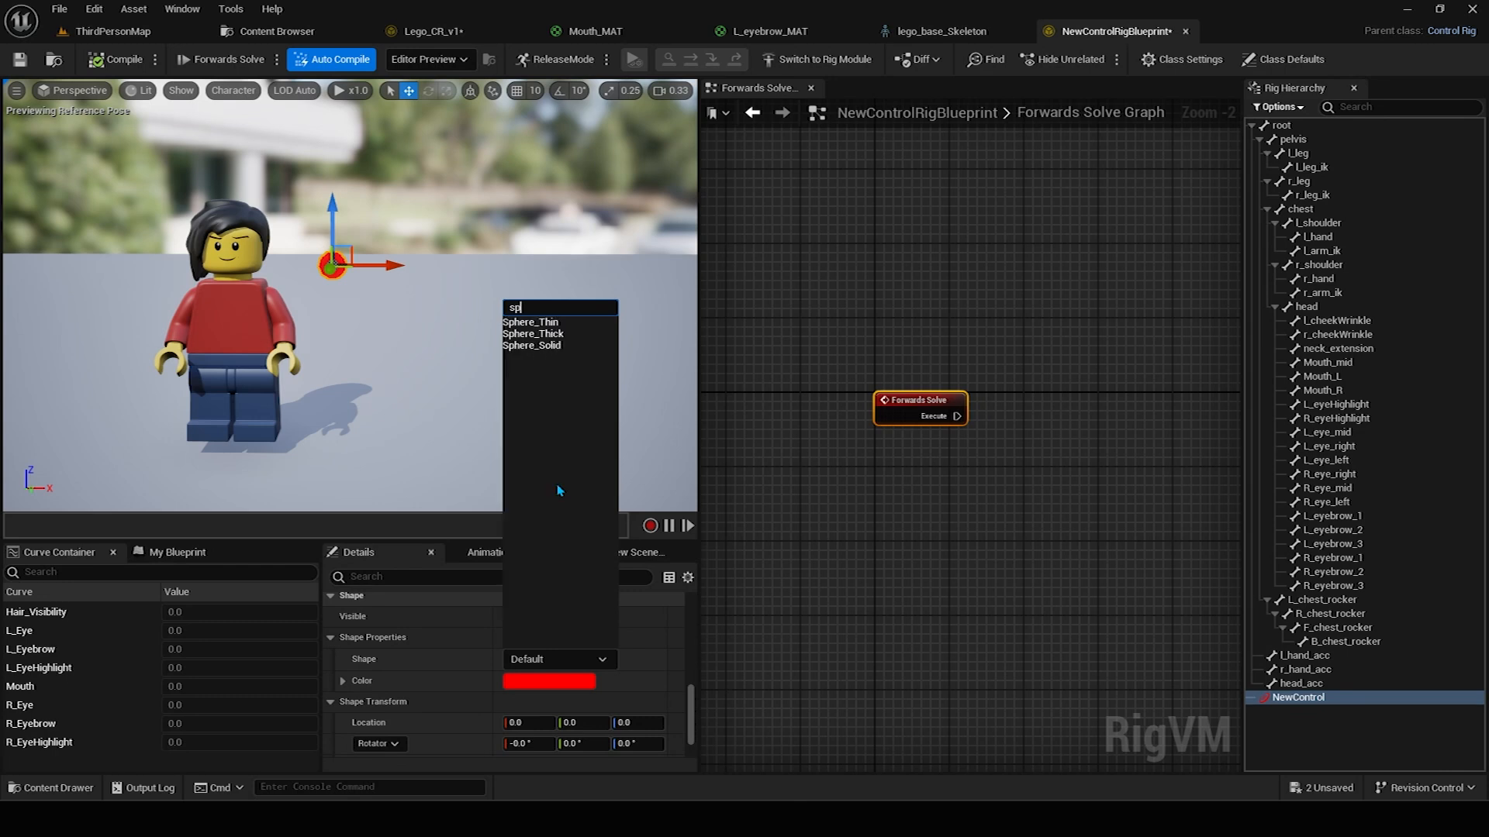
click(535, 334)
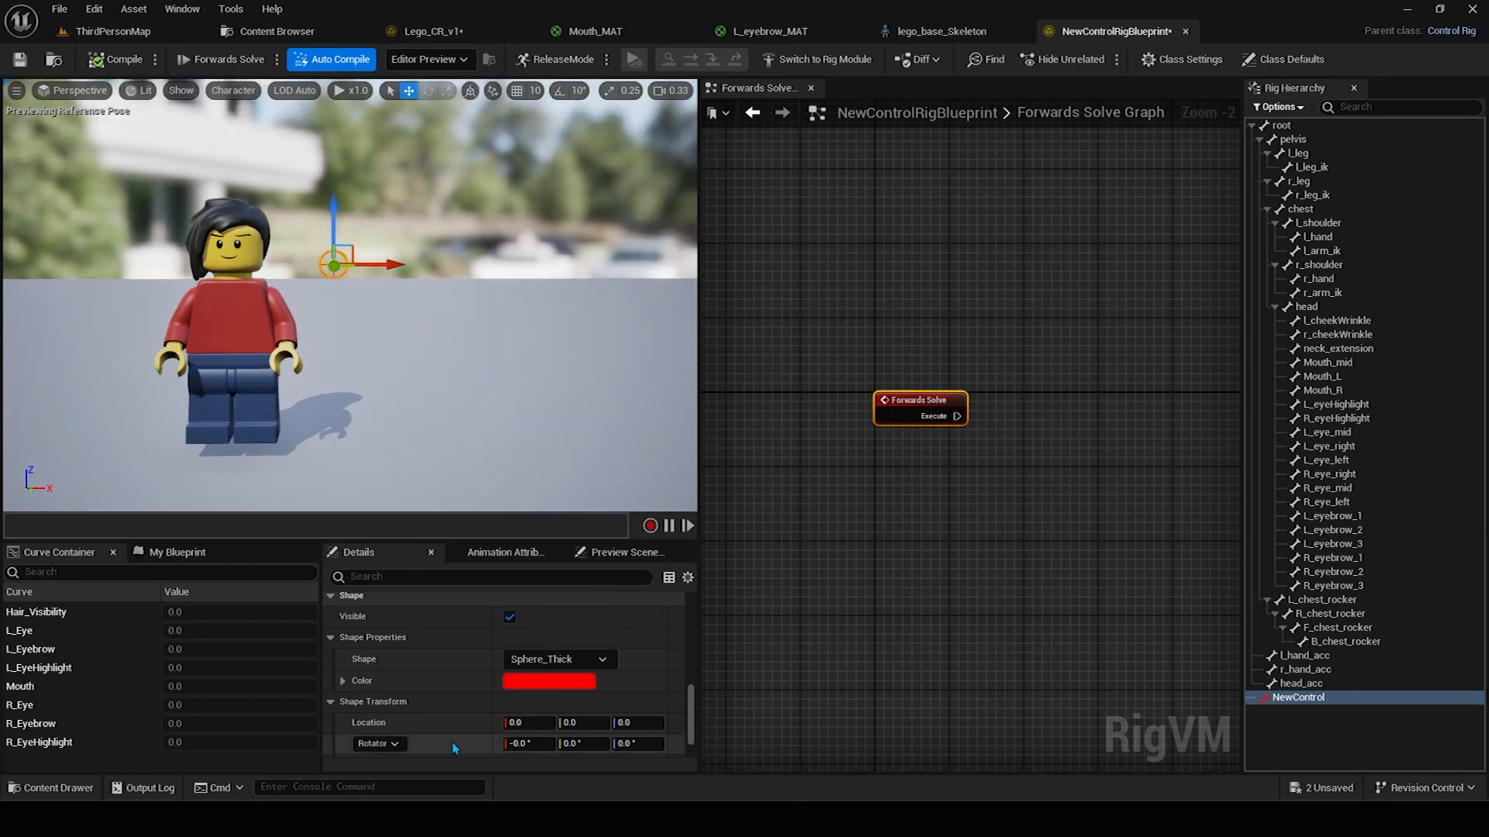
Scale the new control's shape uniformly to 0.5 with the scale locked, and compile the rig.
scroll(466, 728, down, 2)
click(385, 706)
click(521, 705)
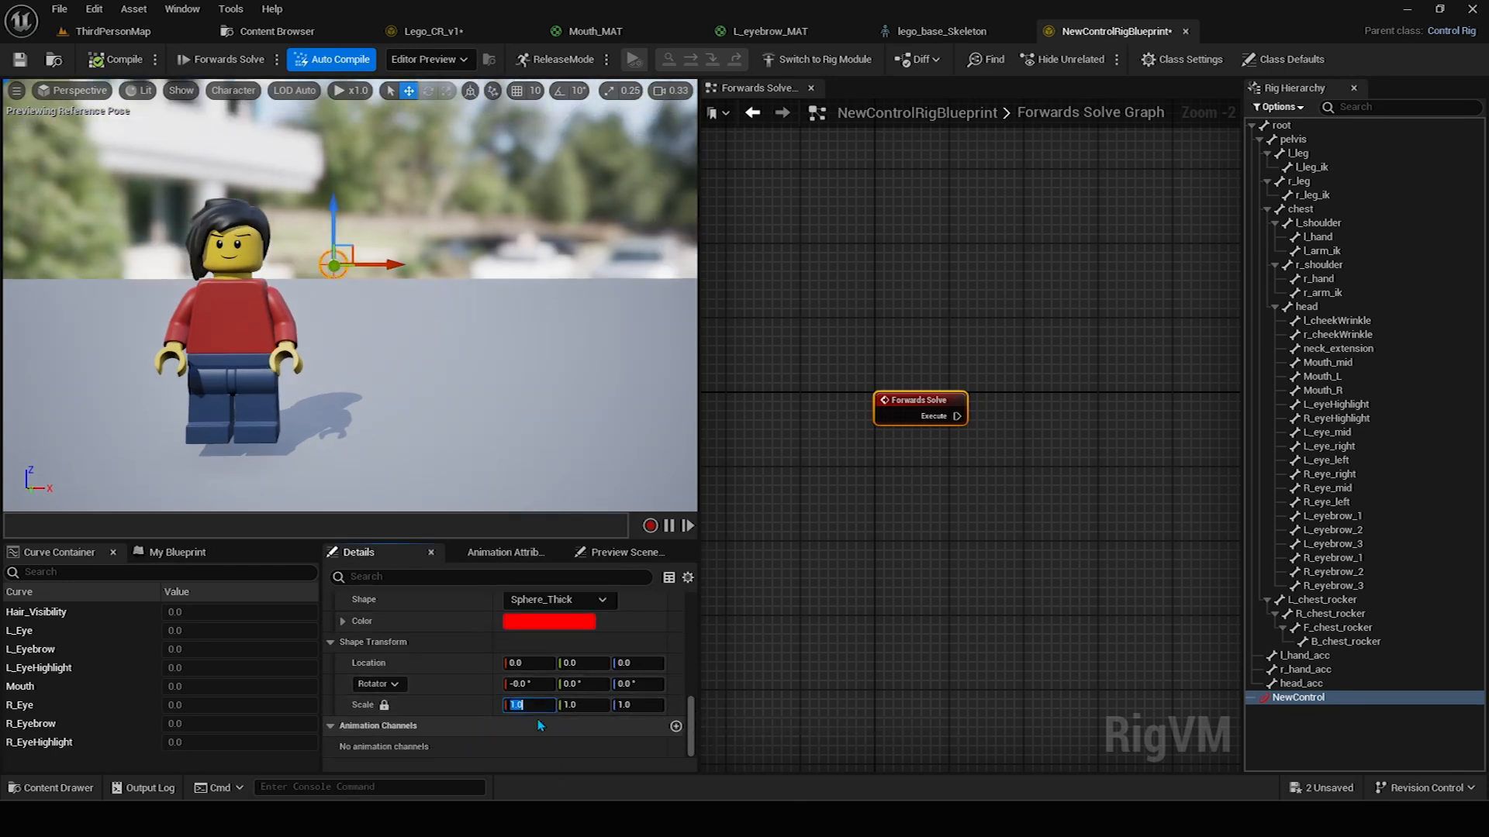
click(475, 349)
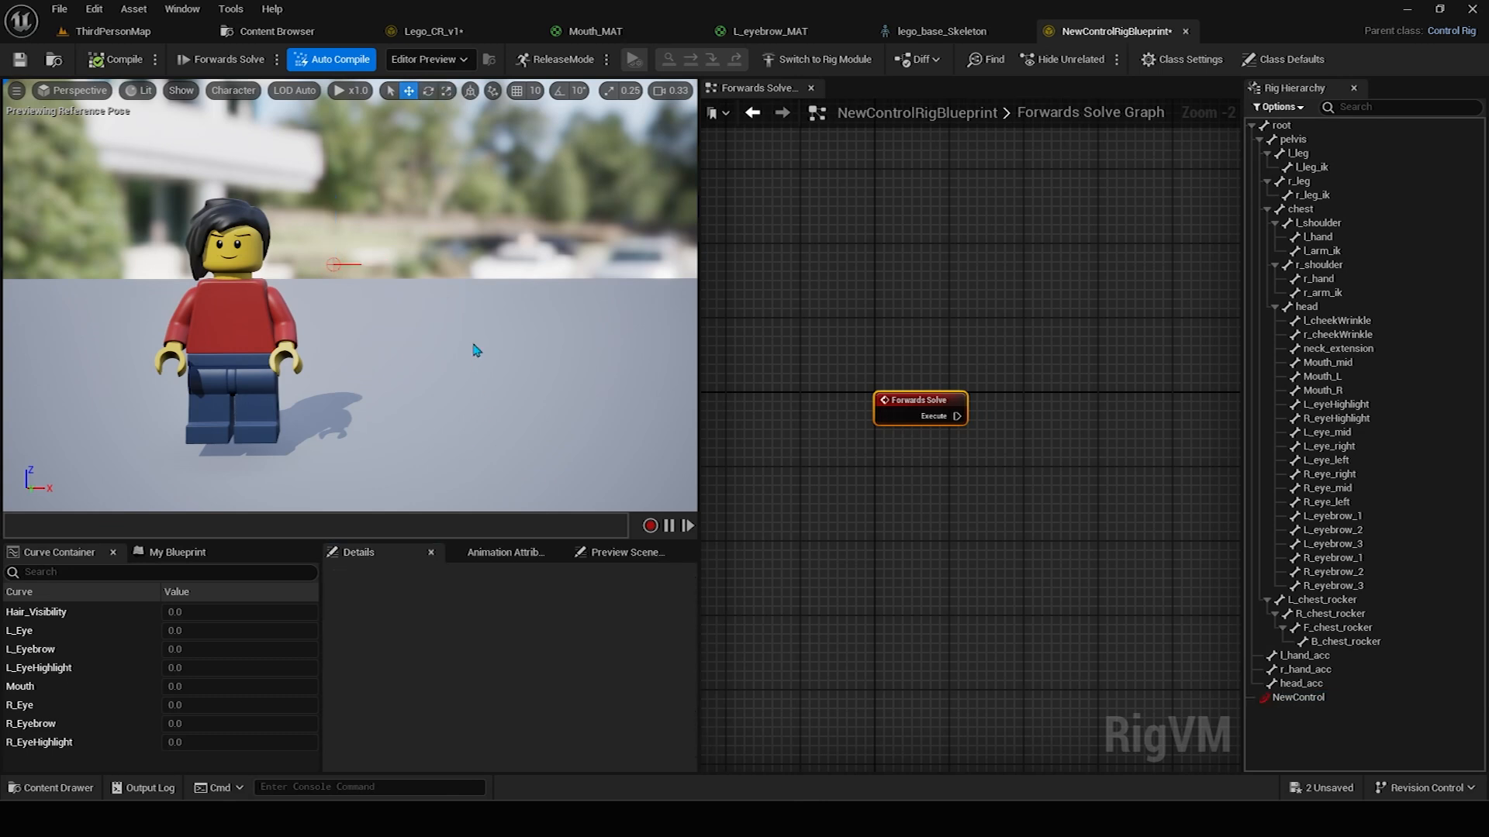
scroll(326, 289, up, 3)
scroll(326, 279, up, 2)
mouse_move(326, 290)
right_down()
mouse_move(338, 298)
mouse_move(335, 279)
right_up()
click(328, 262)
key(f)
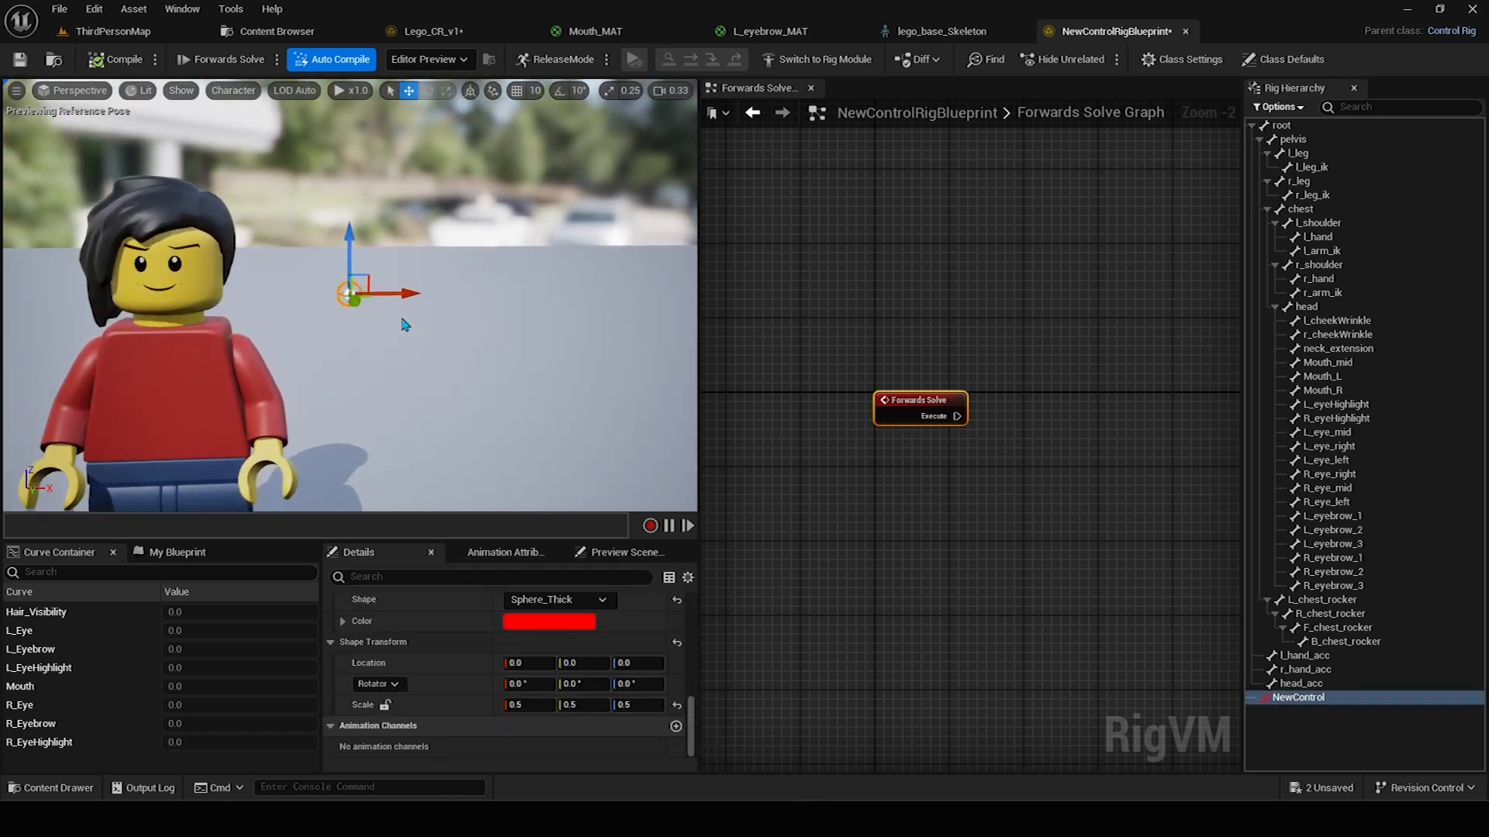
scroll(452, 366, down, 3)
middle_drag(342, 268, 186, 234)
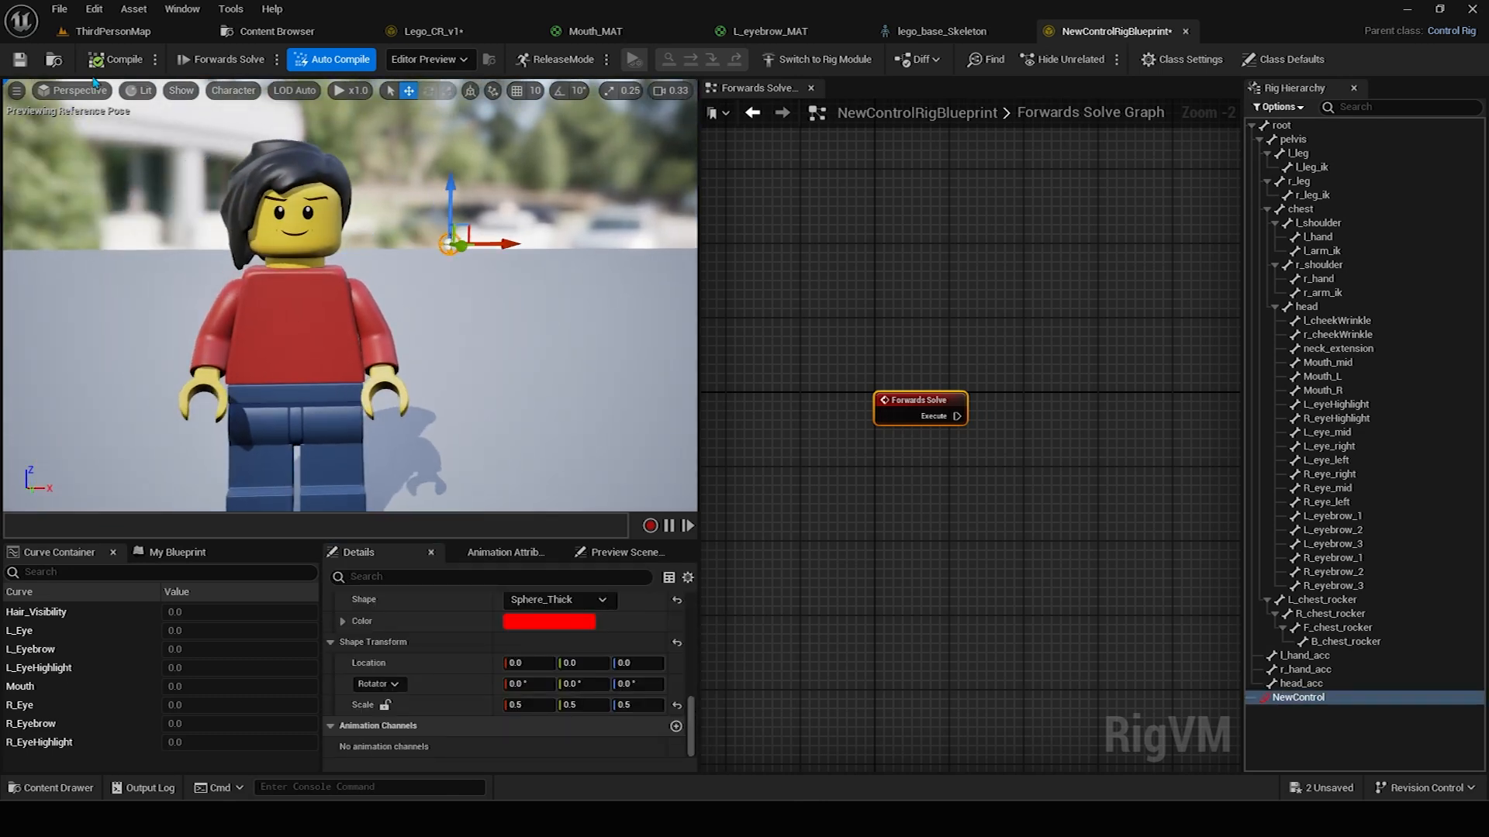
click(111, 61)
drag(699, 509, 541, 508)
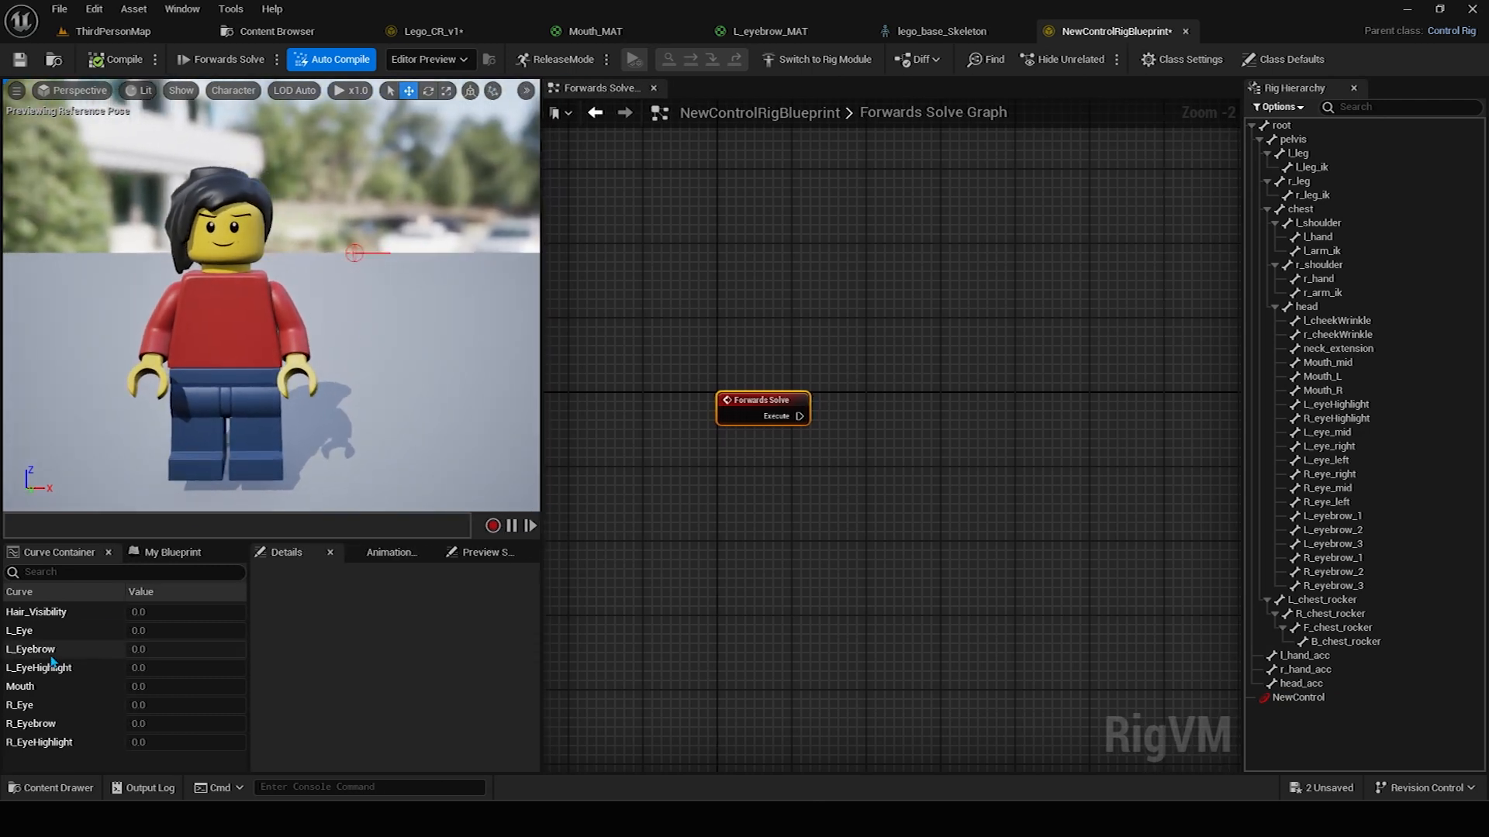
Add a Get Control Integer node for NewControl below the Forwards Solve node and compile the rig.
click(352, 250)
drag(1299, 703, 797, 486)
click(822, 502)
scroll(923, 445, up, 1)
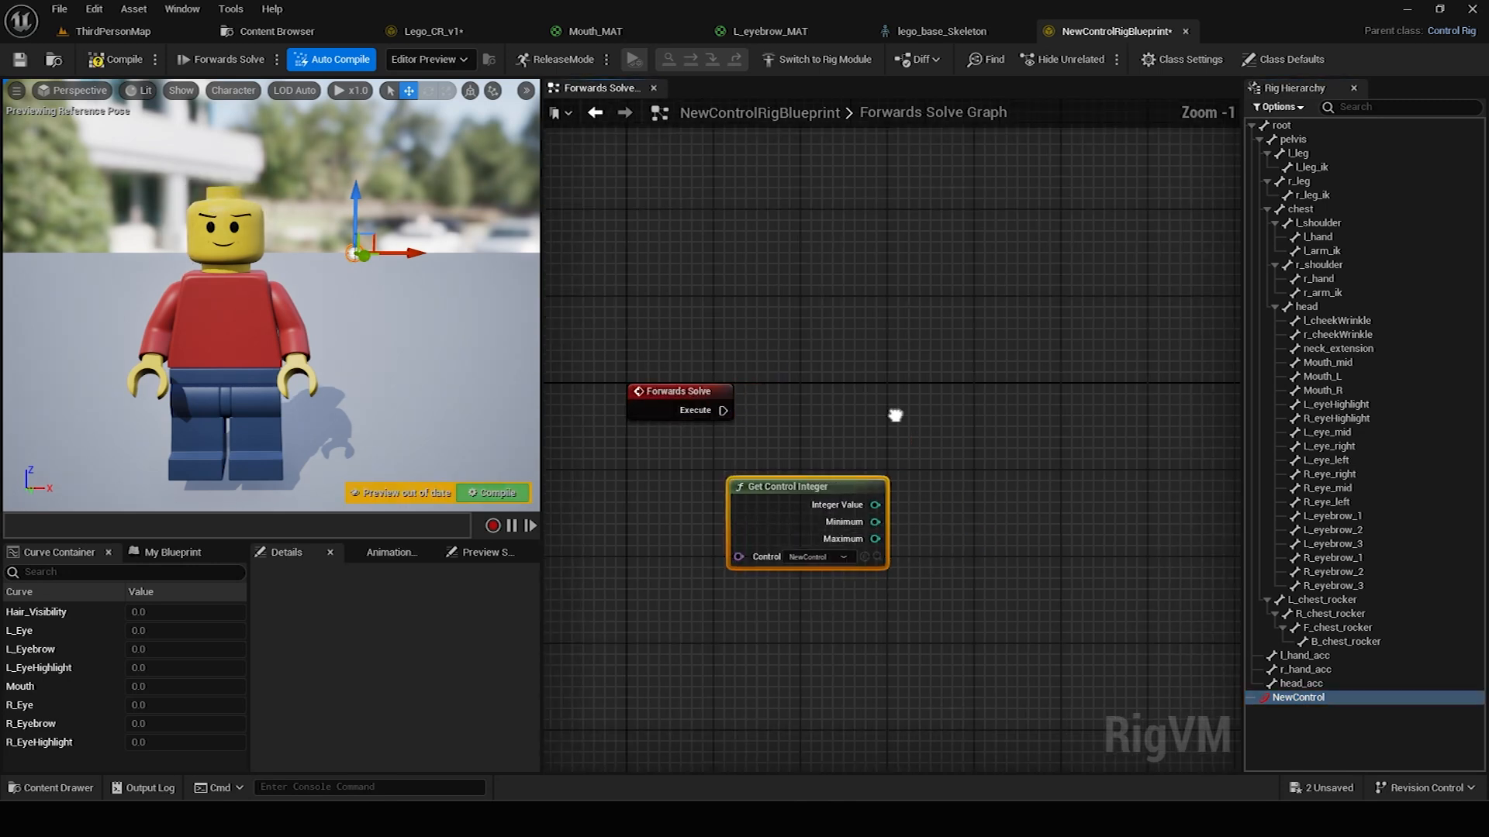
click(509, 493)
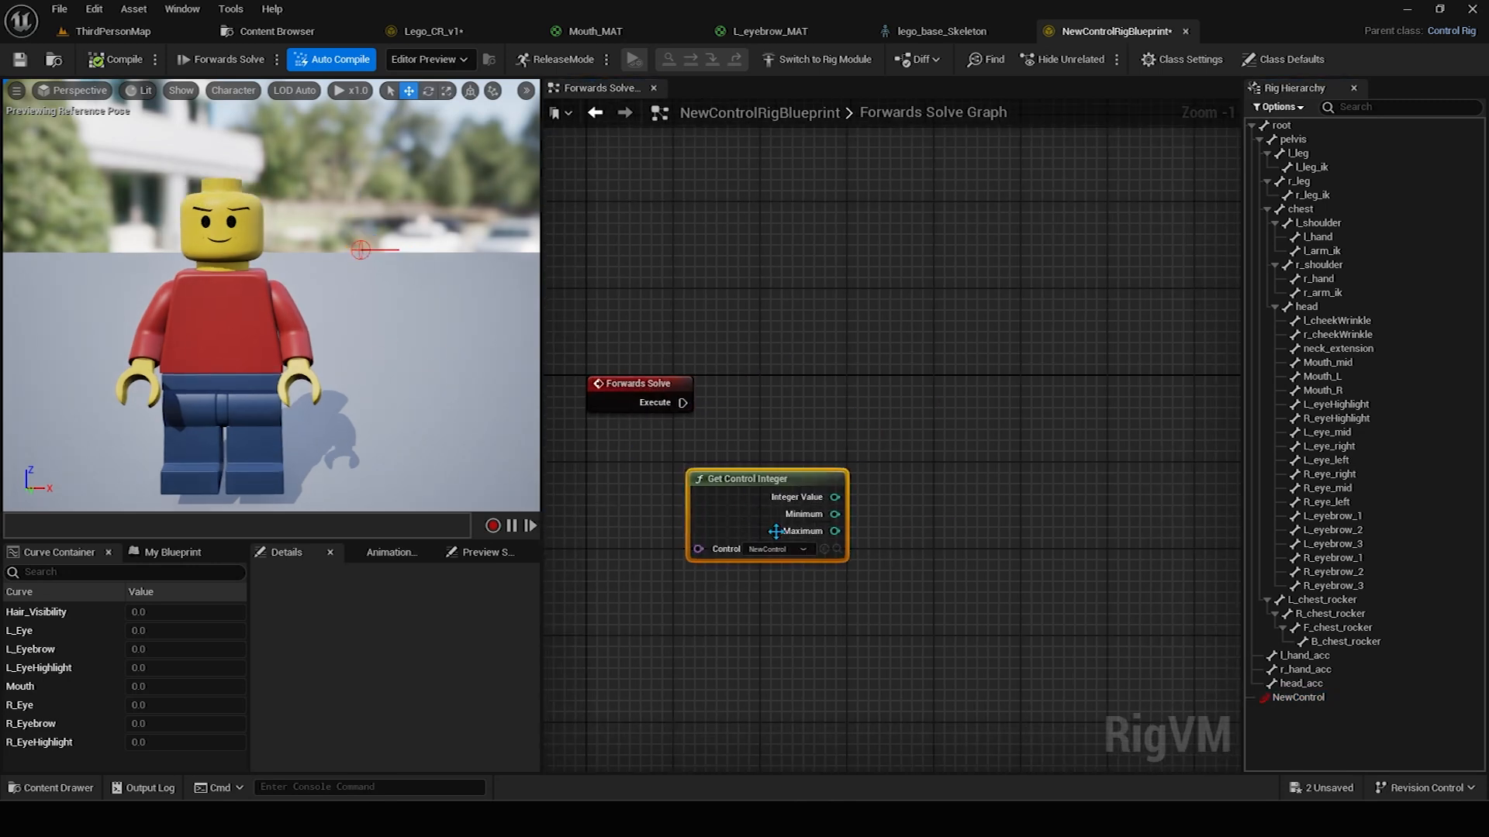
Add a Set Curve Value node to the graph, level with Forwards Solve and well apart from it.
scroll(877, 468, down, 1)
right_click(916, 431)
text(set cub)
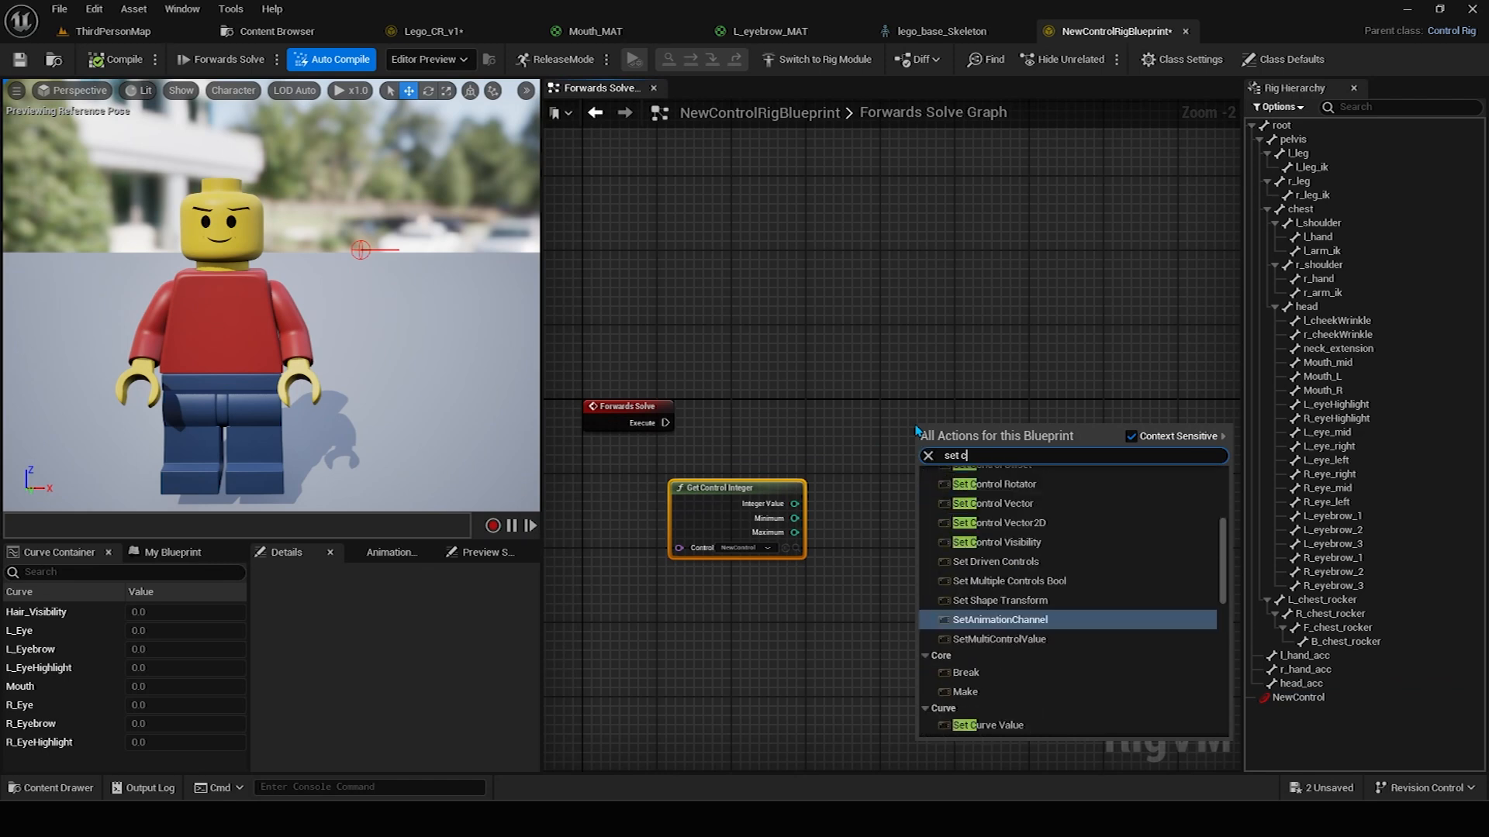
key(BackSpace)
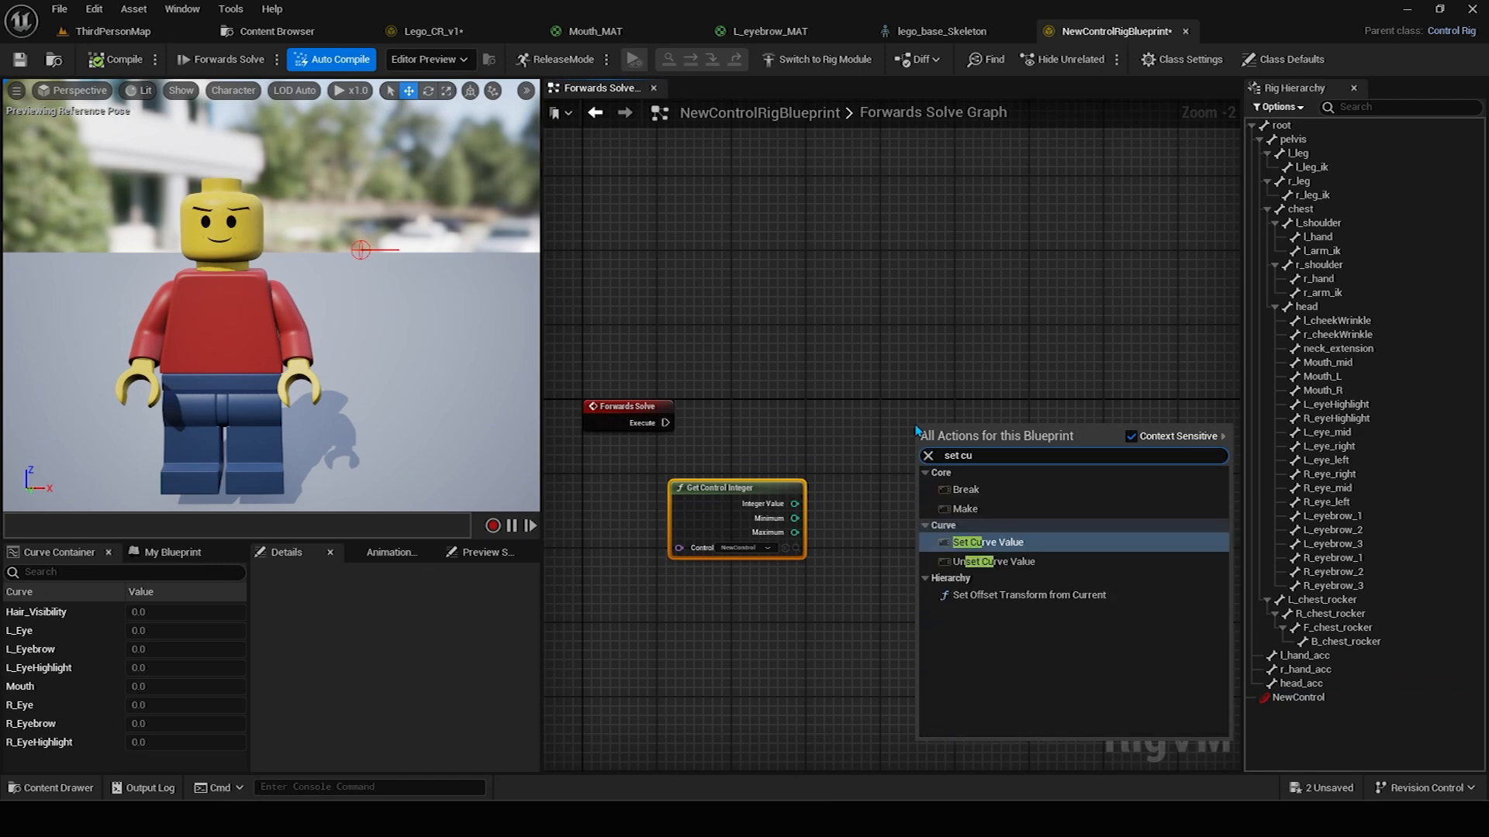
key(Return)
drag(954, 442, 1037, 423)
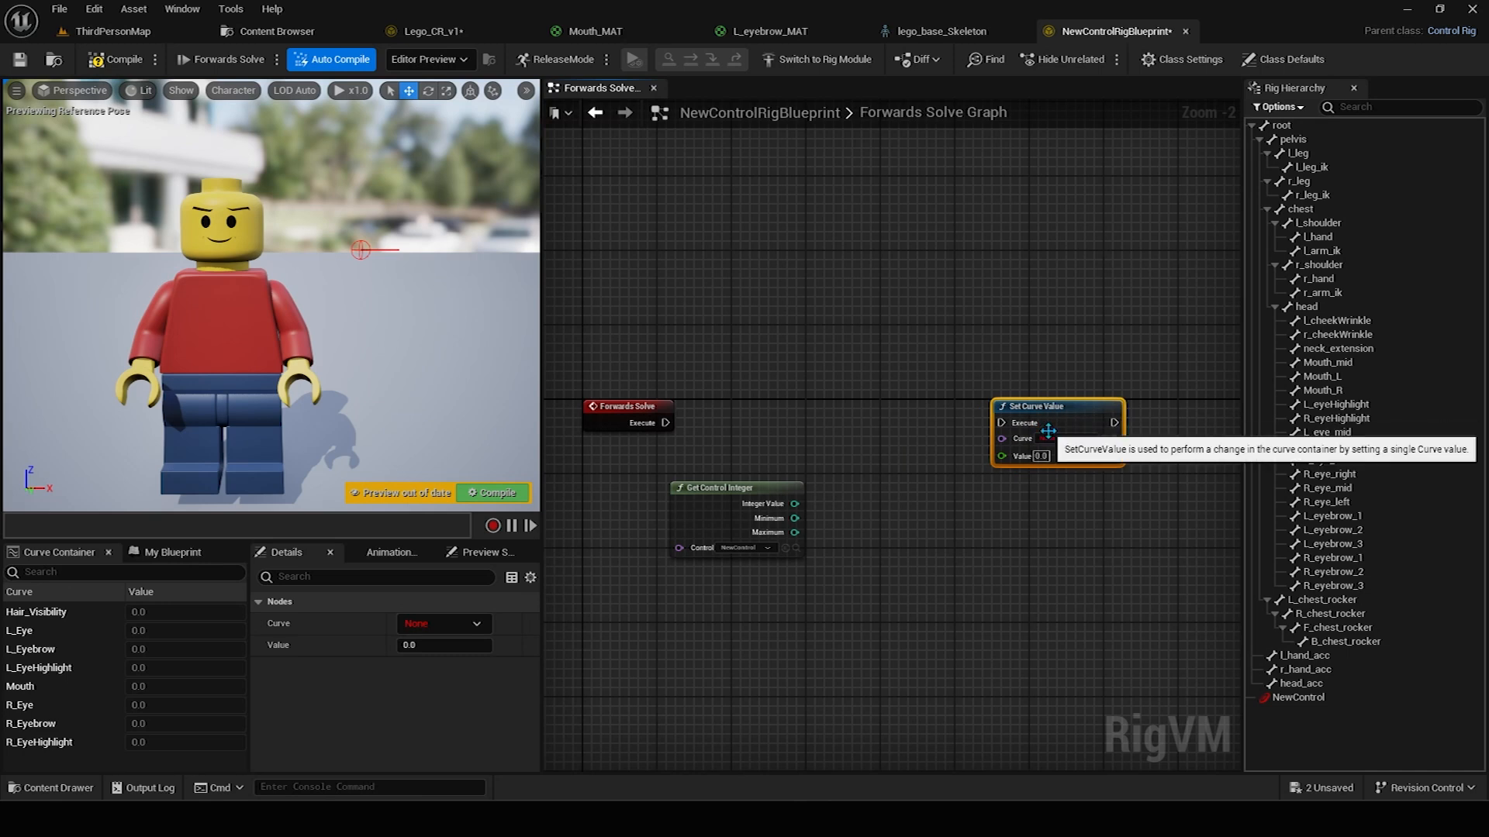
Compare the curves offered by the Set Curve Value node with the curve list in lego_base_Skeleton.
click(1064, 439)
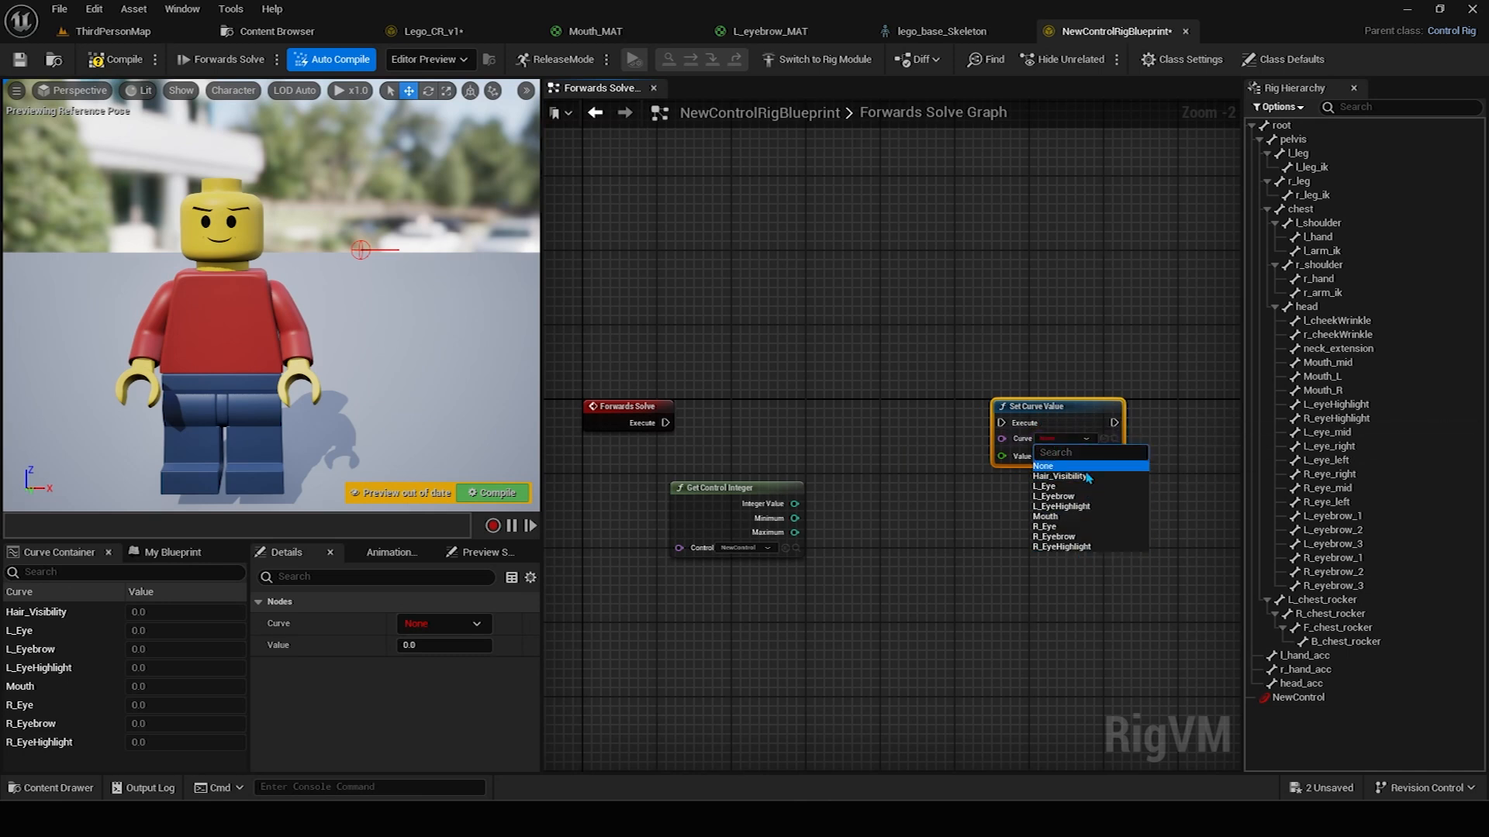
click(942, 31)
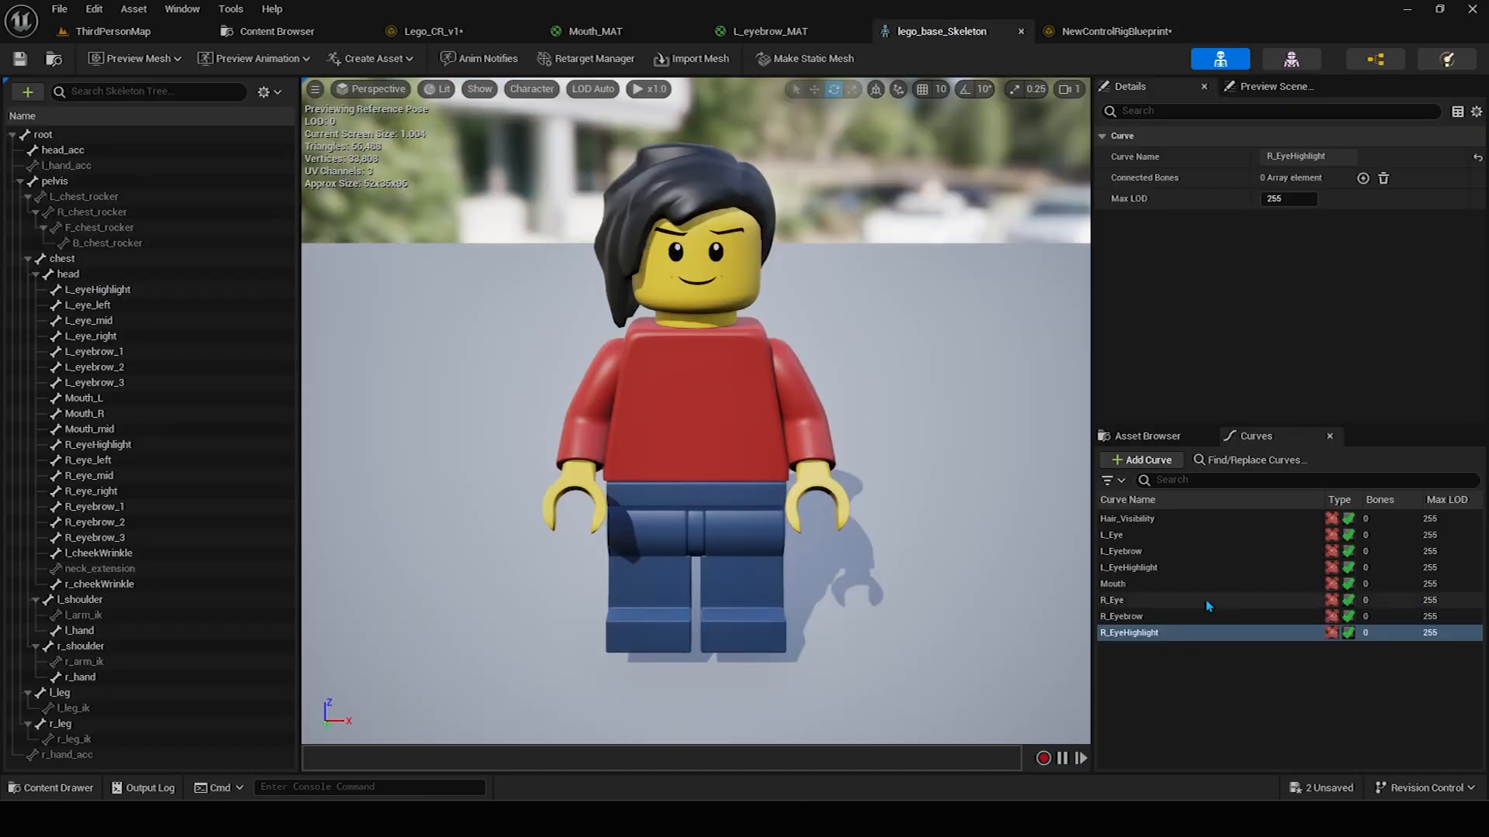
click(1095, 32)
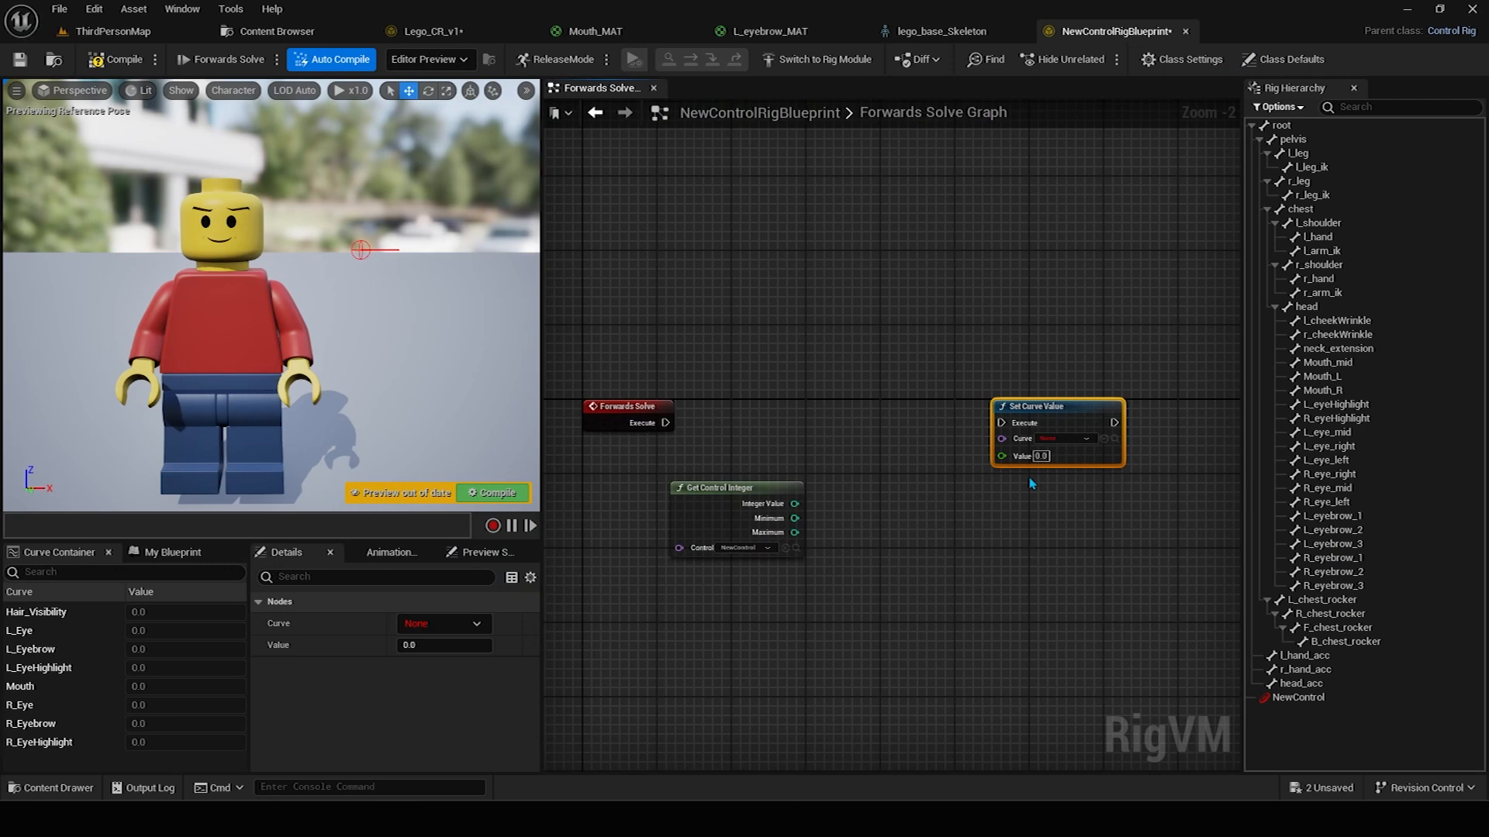
click(1064, 439)
click(934, 430)
Connect the Get Control Integer node's Integer Value to the Set Curve Value node's Value and straighten the conversion node's connection.
scroll(840, 535, up, 3)
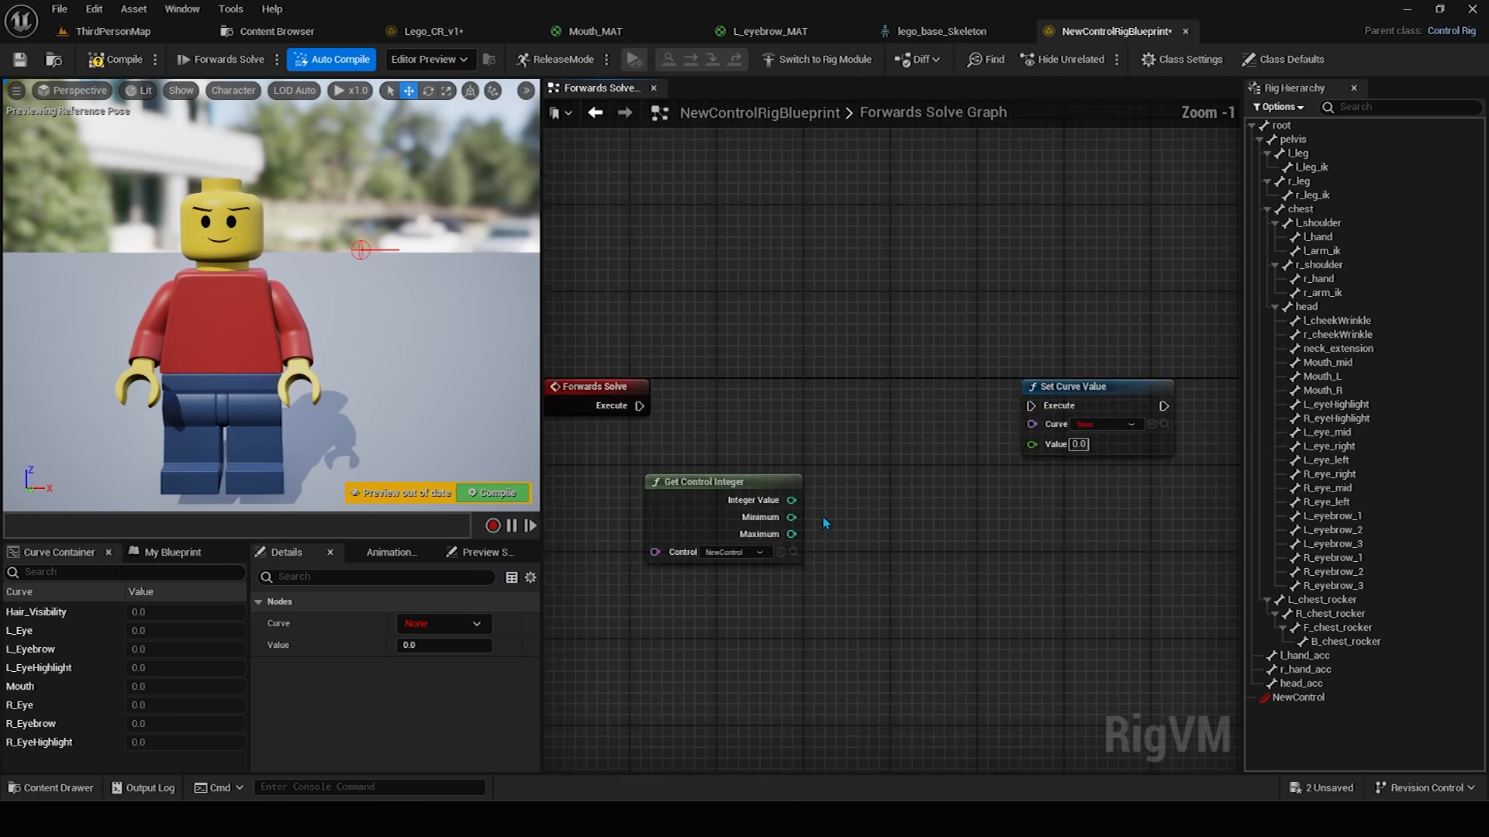
drag(786, 503, 1001, 478)
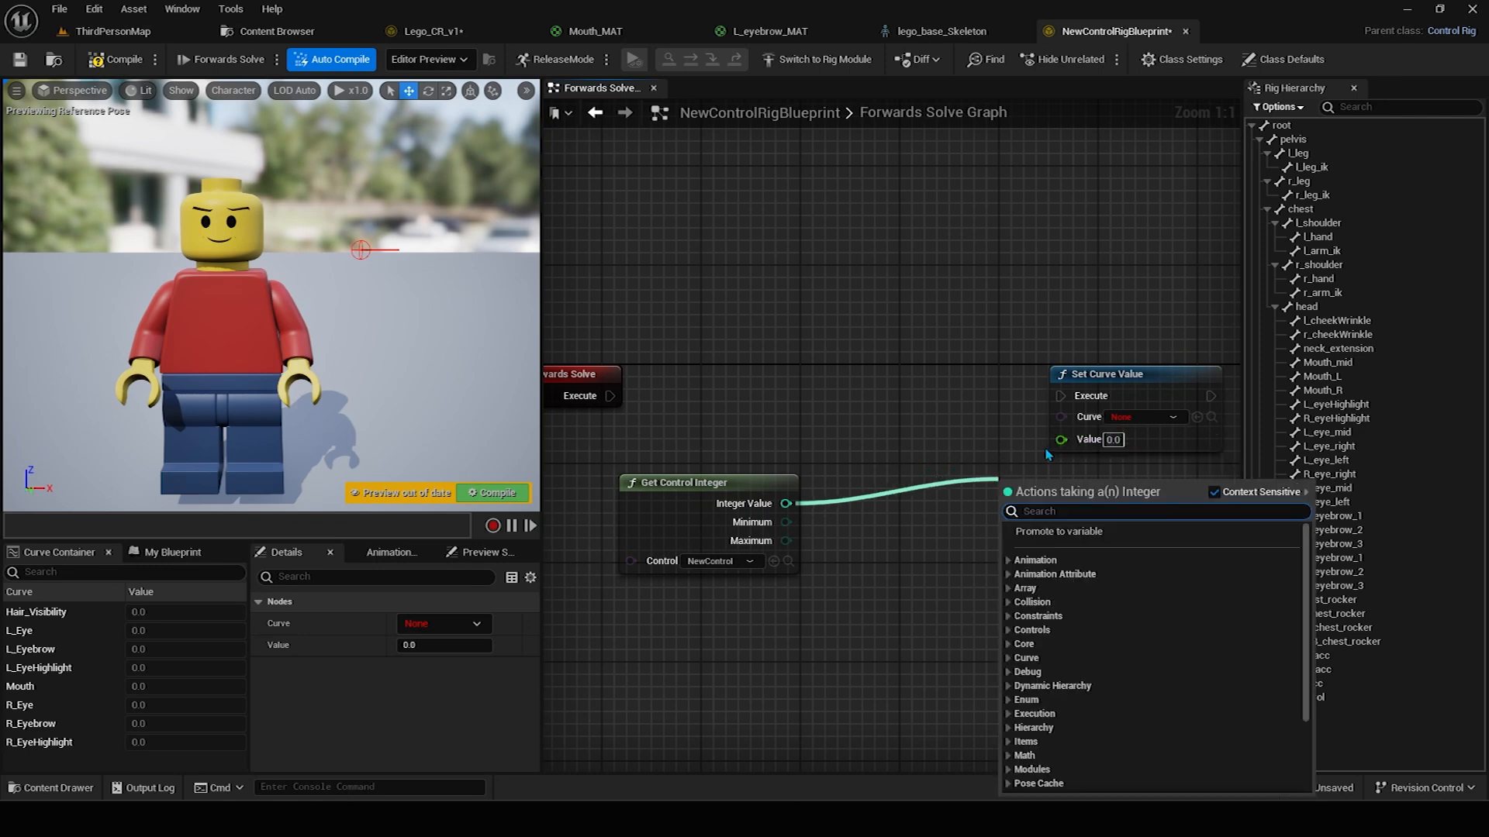
click(1048, 452)
drag(786, 503, 1060, 449)
drag(899, 474, 896, 494)
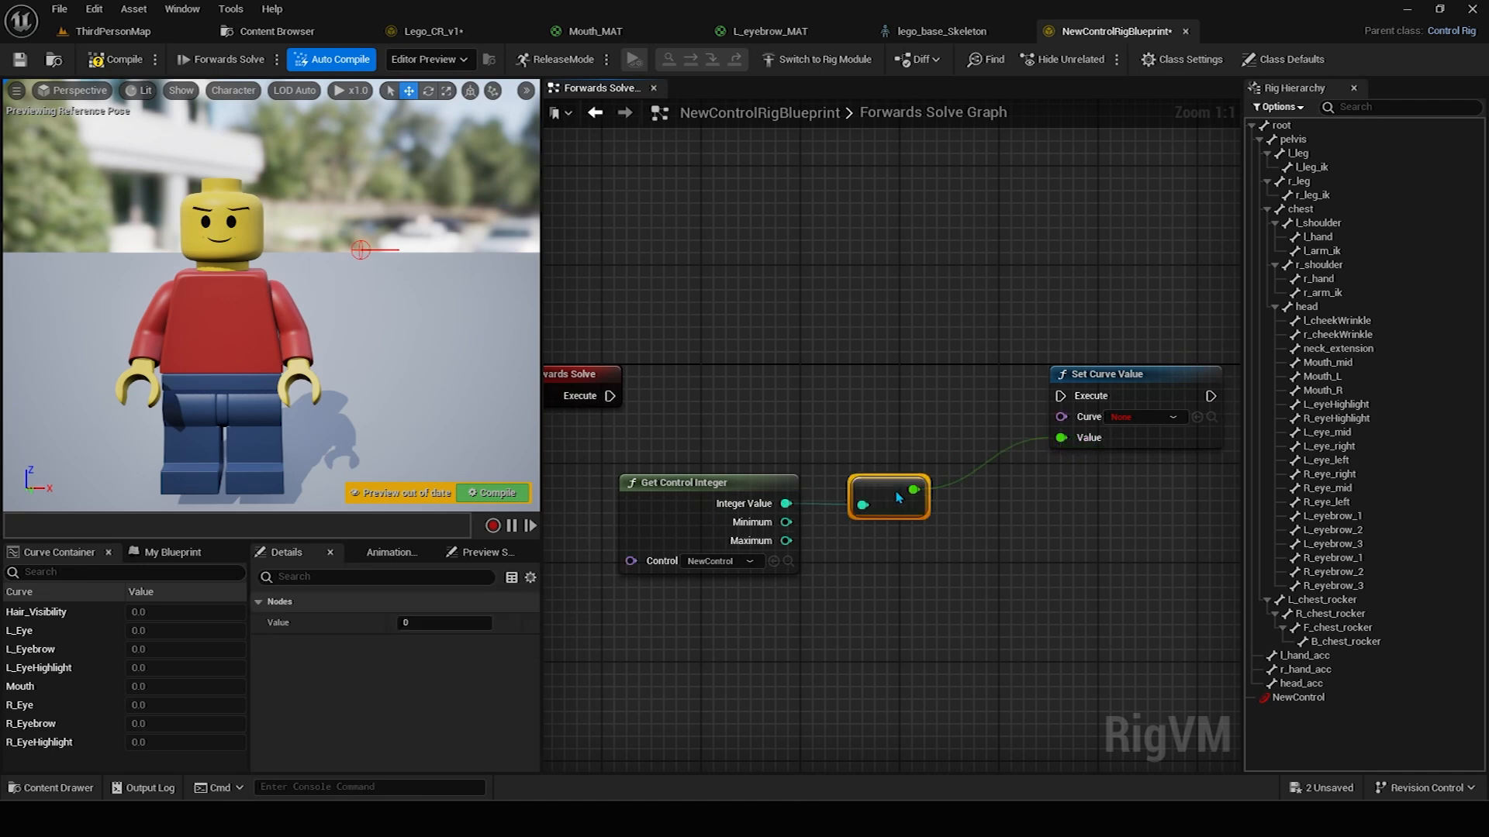
drag(681, 462, 925, 542)
key(q)
Connect the Forwards Solve execution output to the Set Curve Value node and compile the rig.
click(686, 369)
drag(616, 406, 1060, 396)
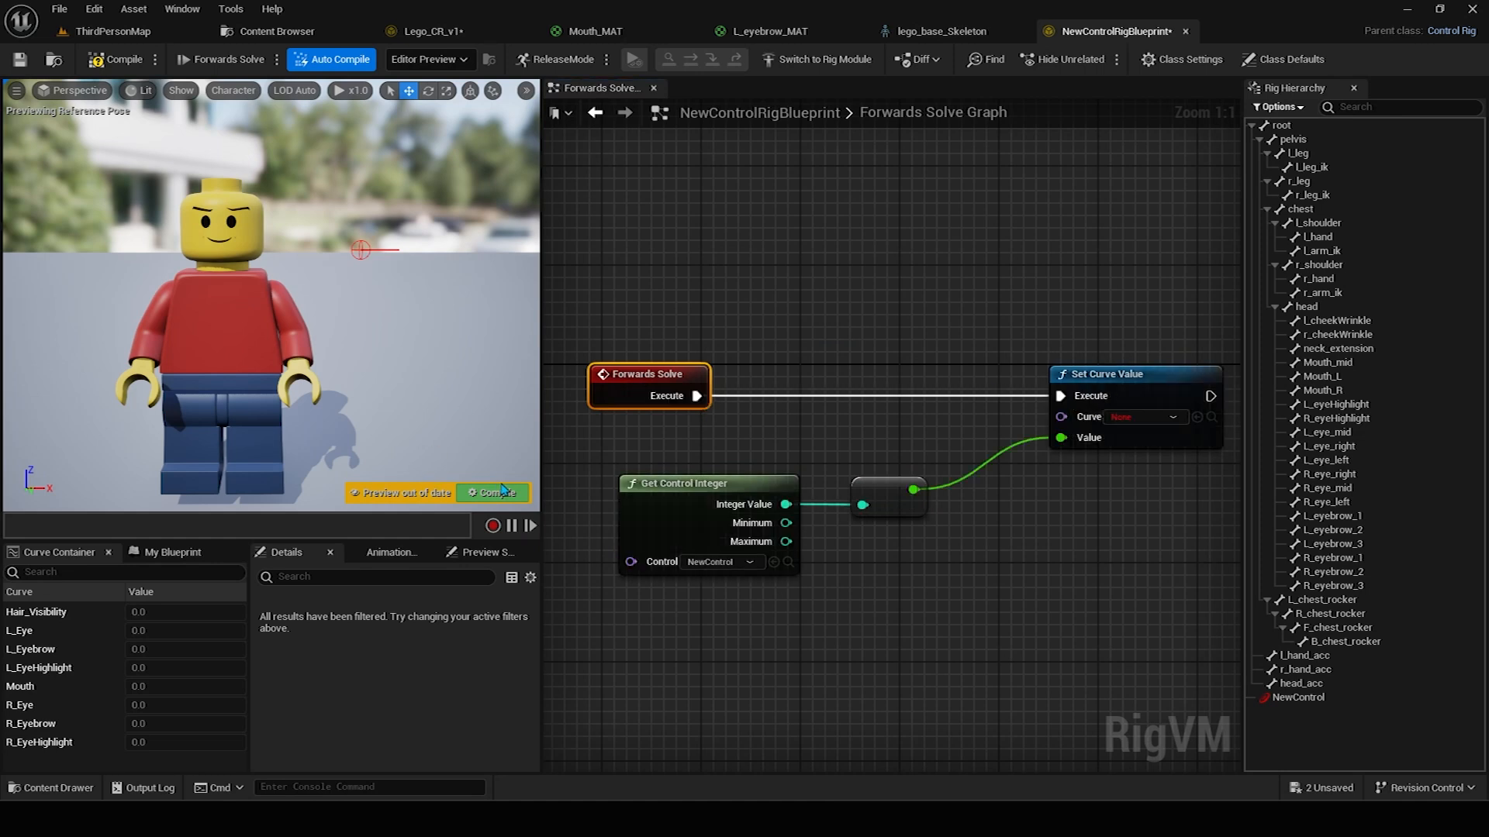
click(504, 490)
Assign the Mouth curve to the Set Curve Value node and compile the rig.
click(361, 249)
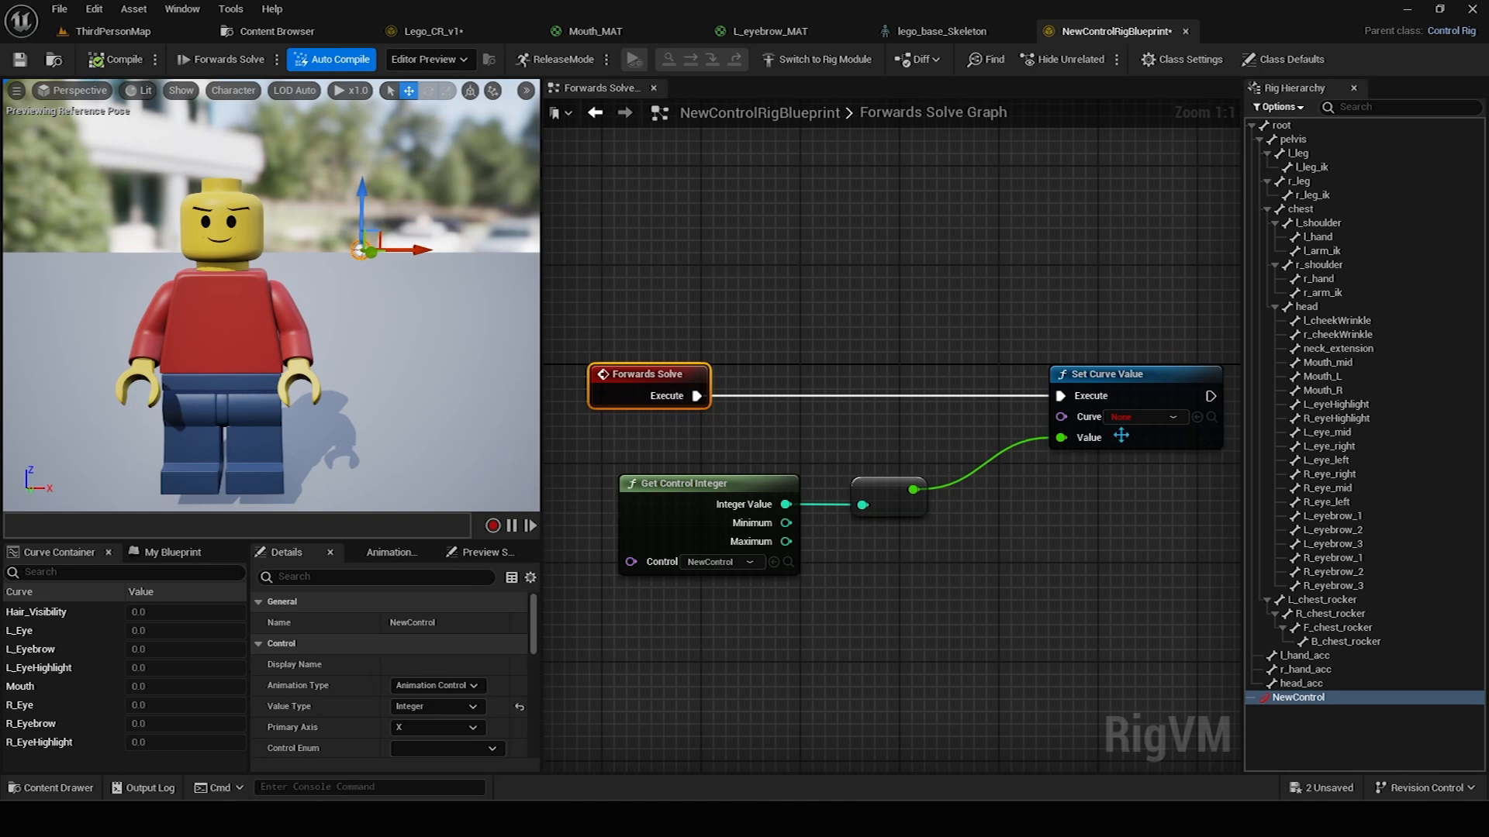
right_drag(777, 320, 764, 313)
right_drag(912, 310, 865, 301)
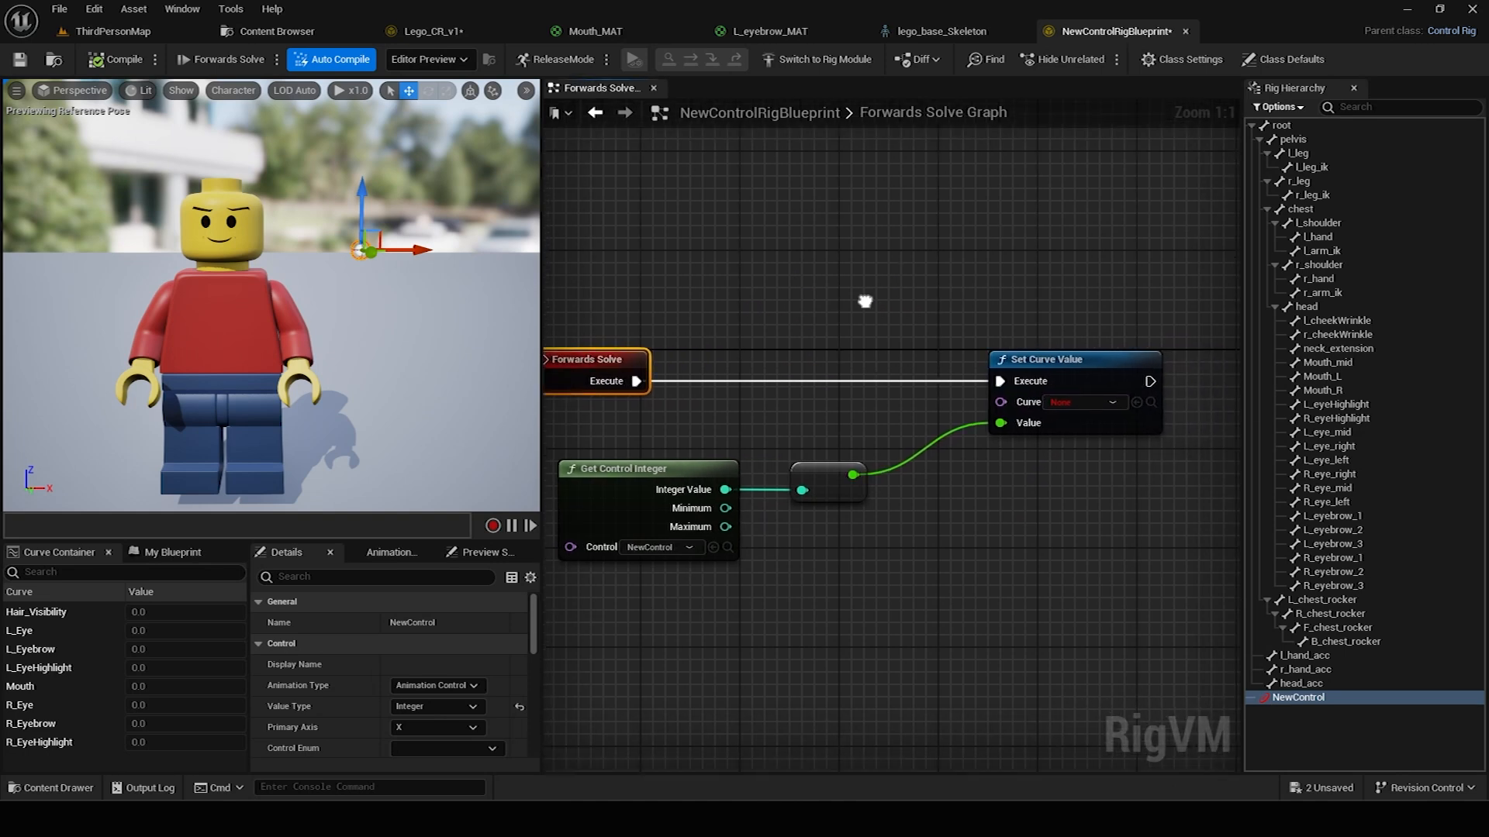
click(1086, 402)
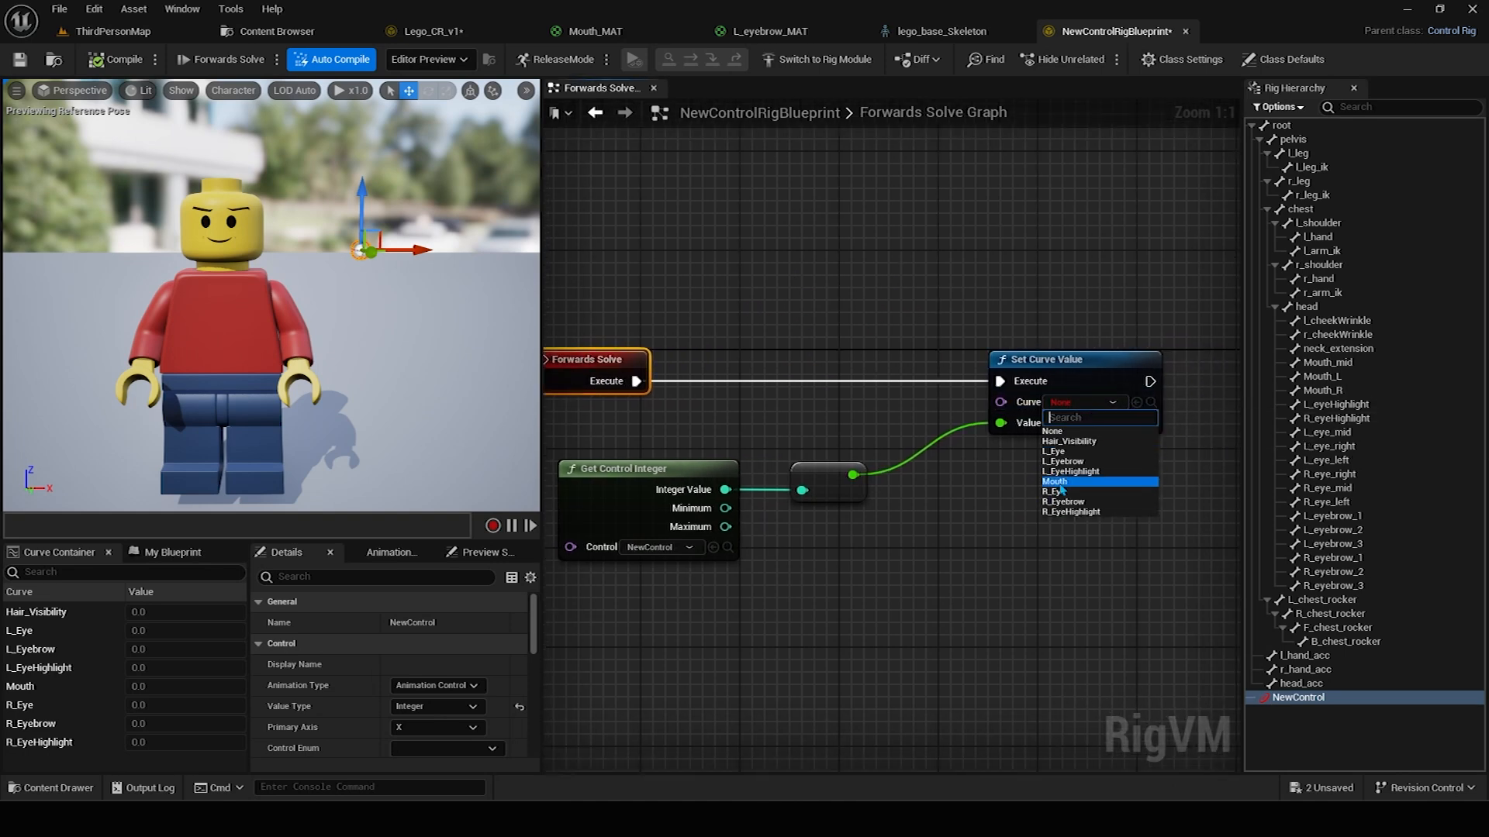
click(1089, 428)
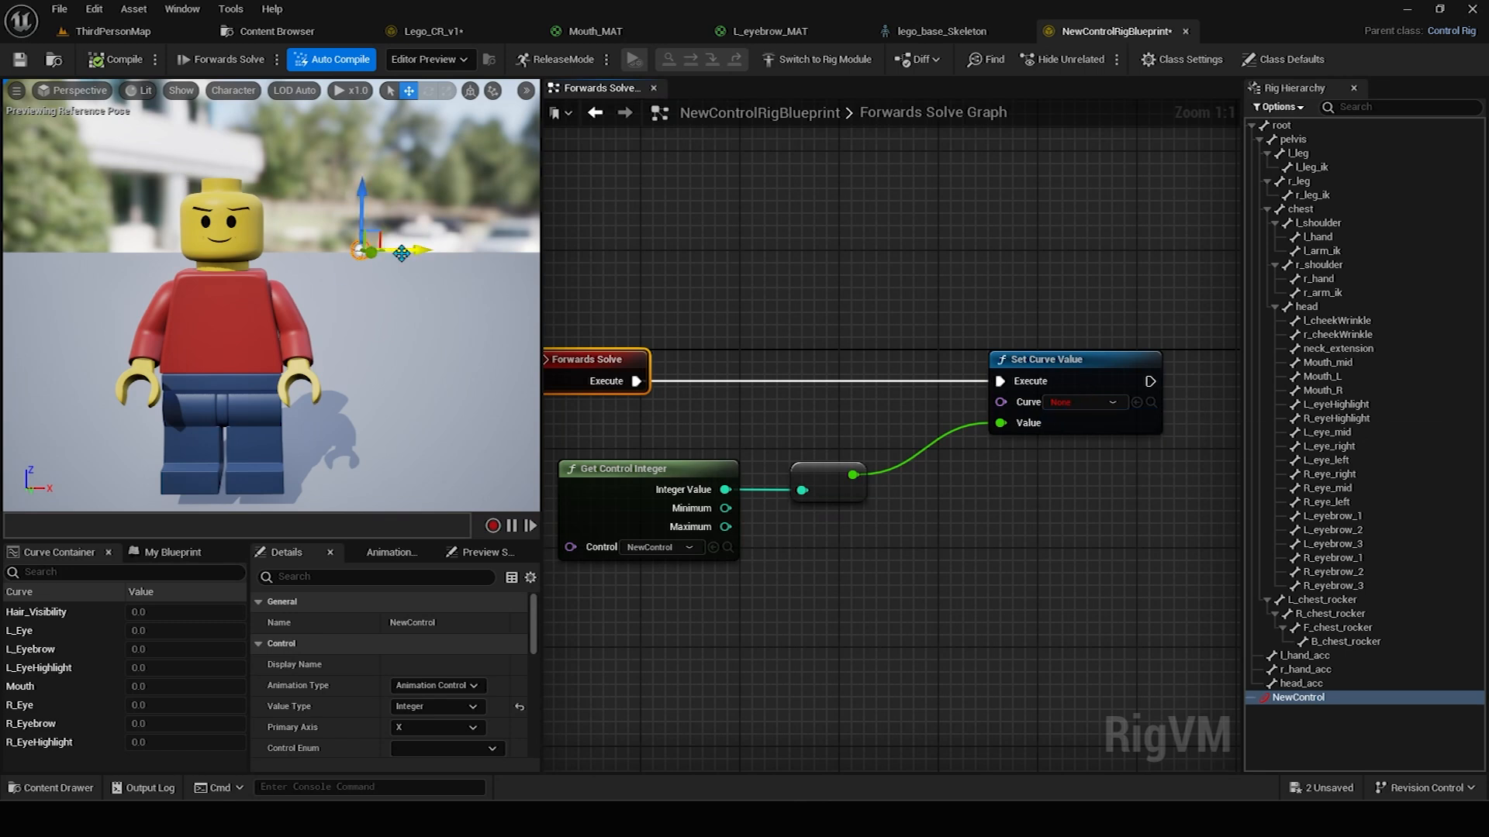
click(1085, 404)
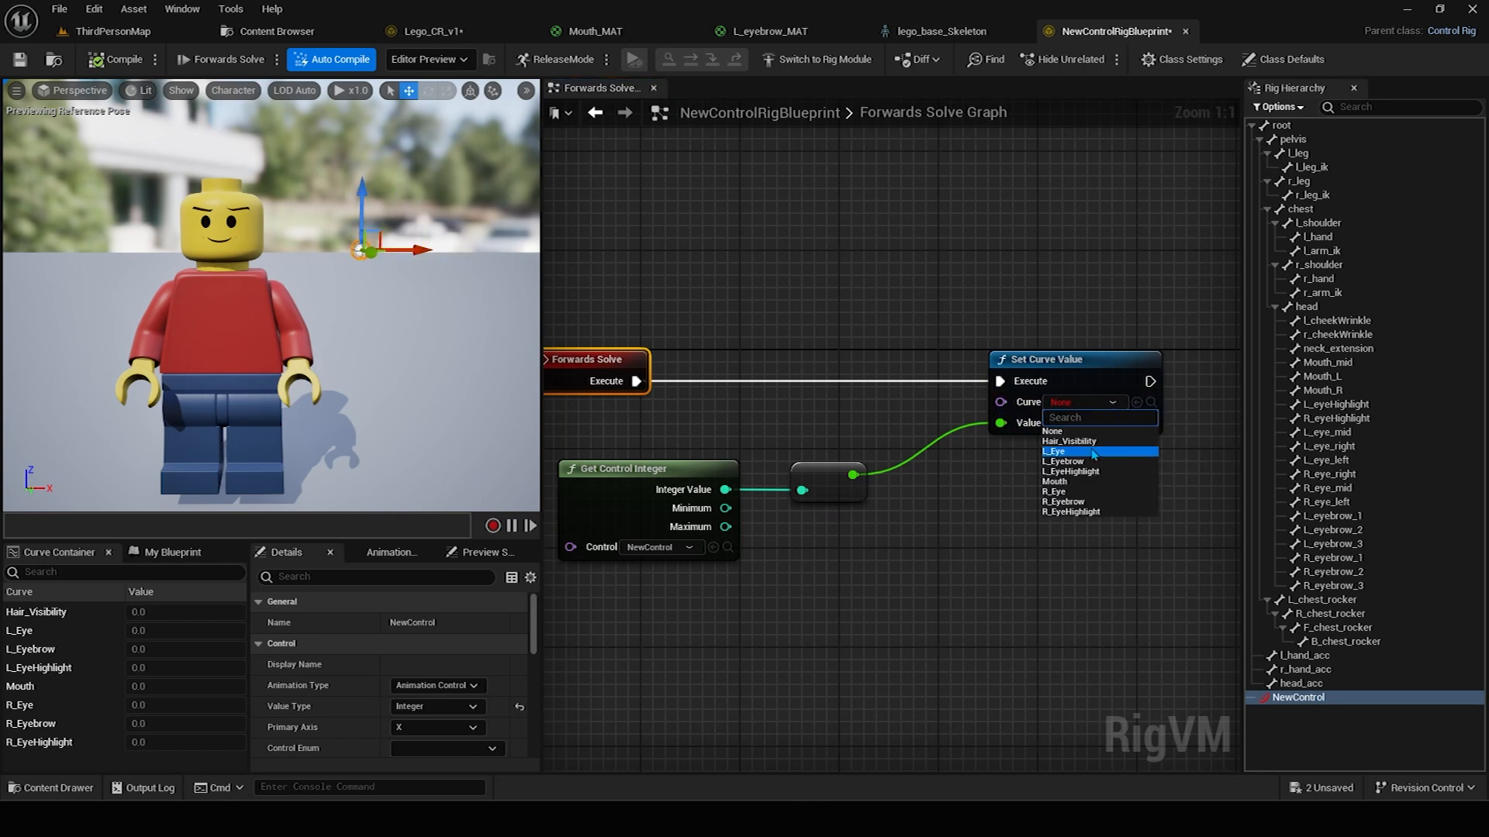
click(1083, 487)
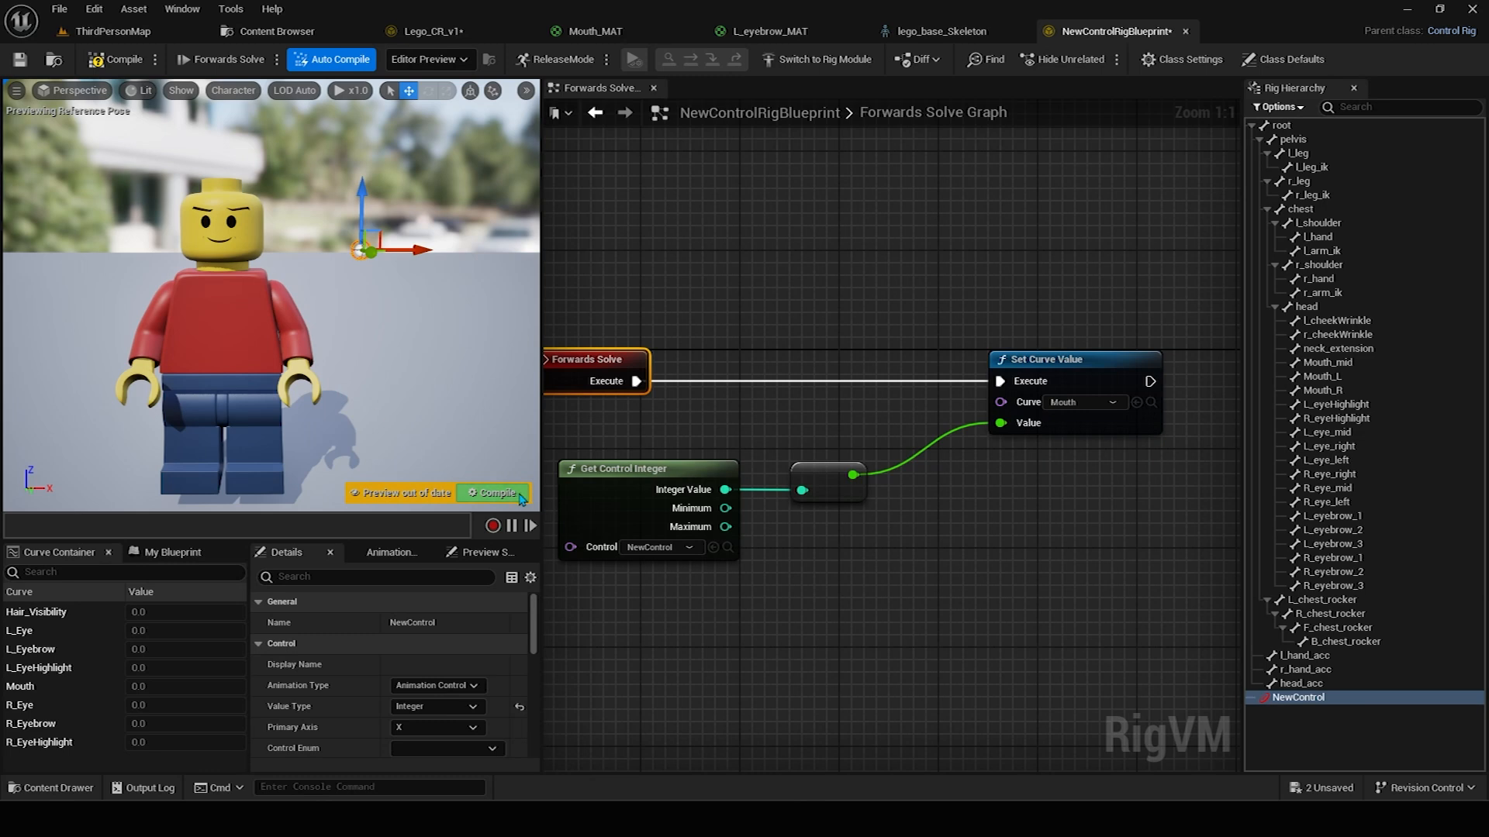
click(521, 499)
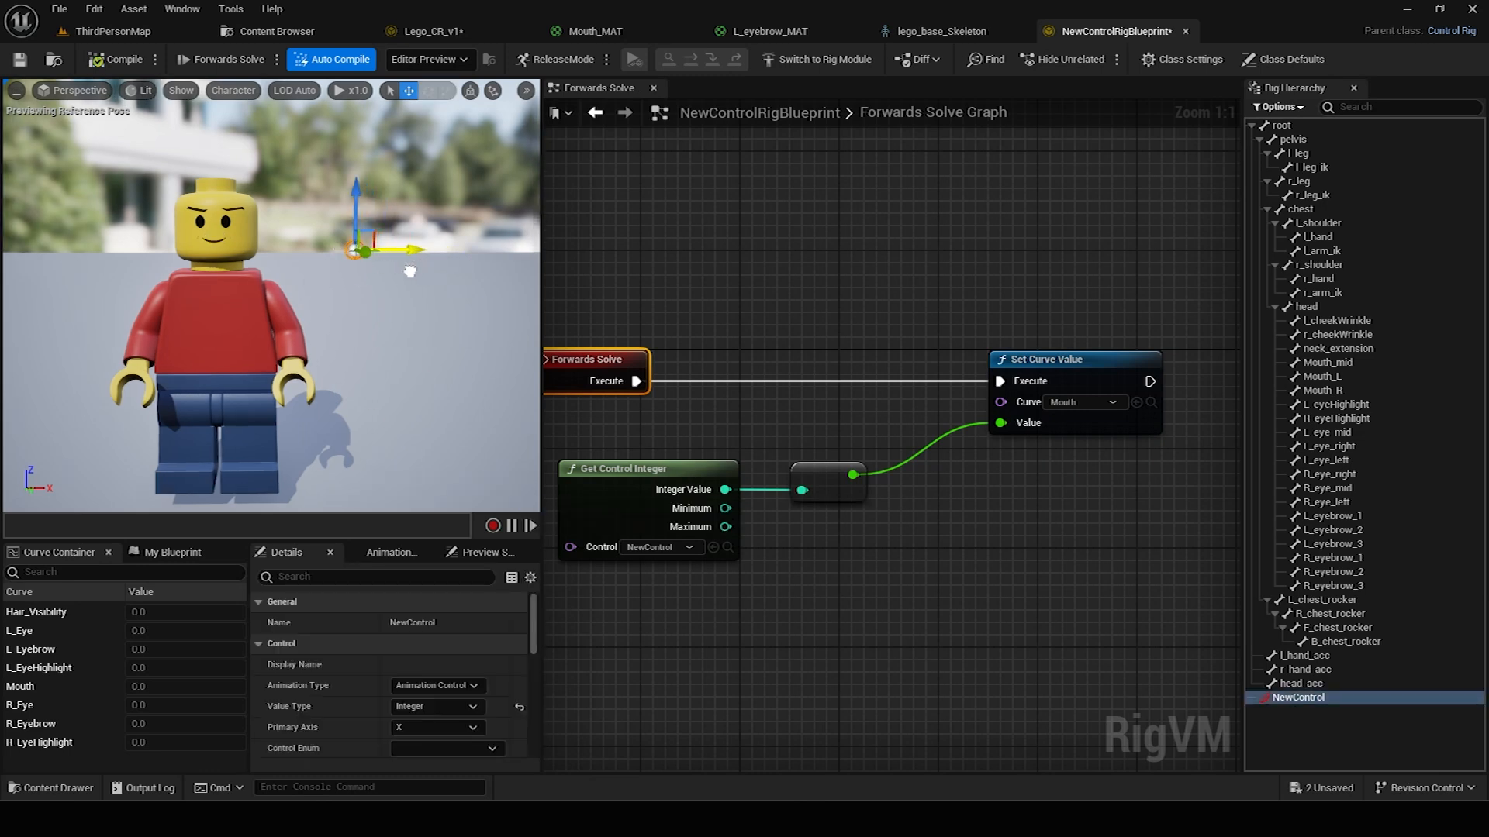
Switch to Lego_CR_v1 and examine the mouth and eyes expression connections in the Facial UI Controls graph.
scroll(807, 351, down, 2)
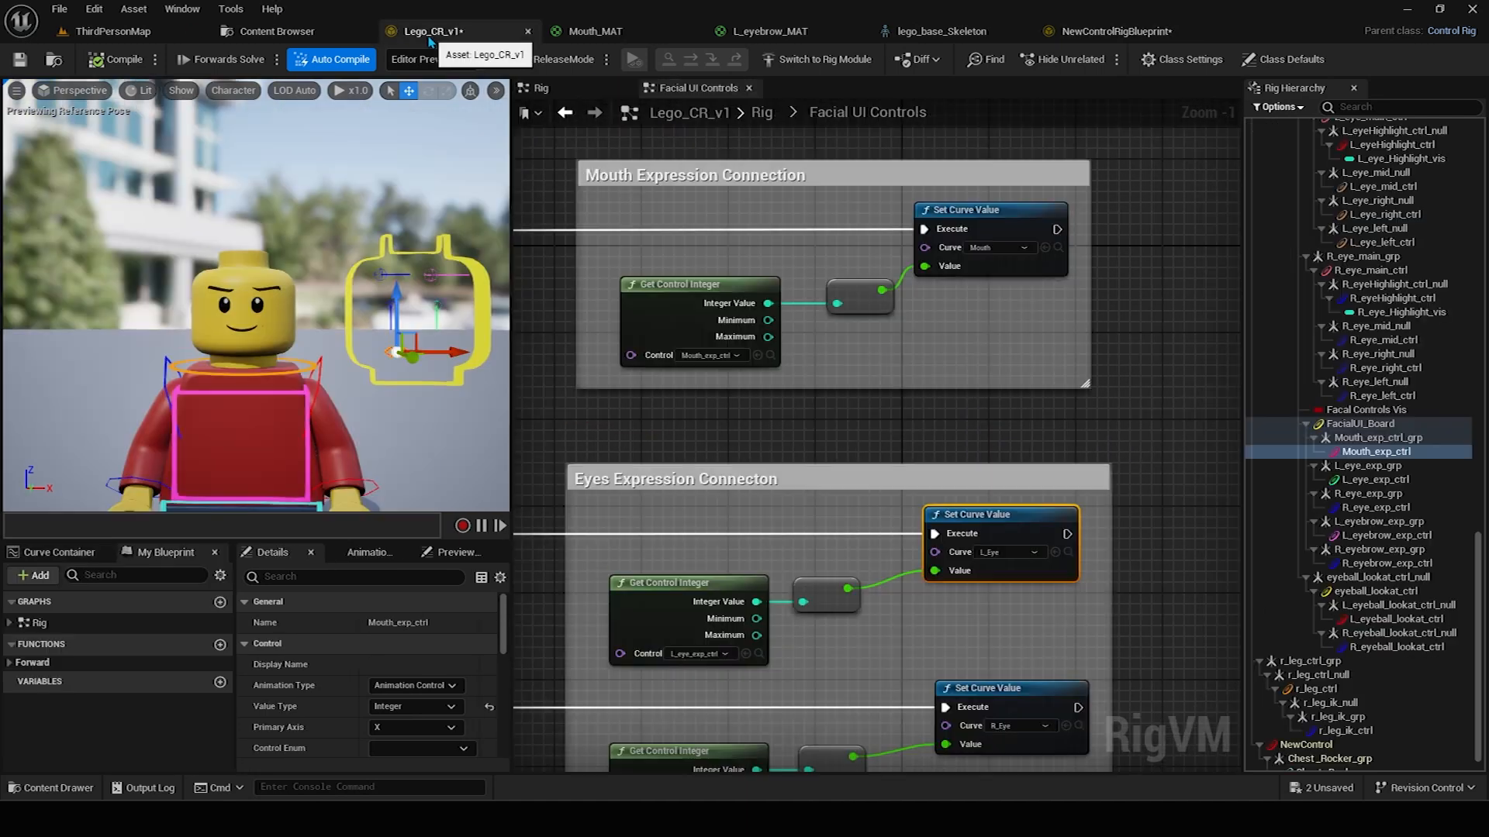
click(434, 34)
scroll(880, 323, down, 4)
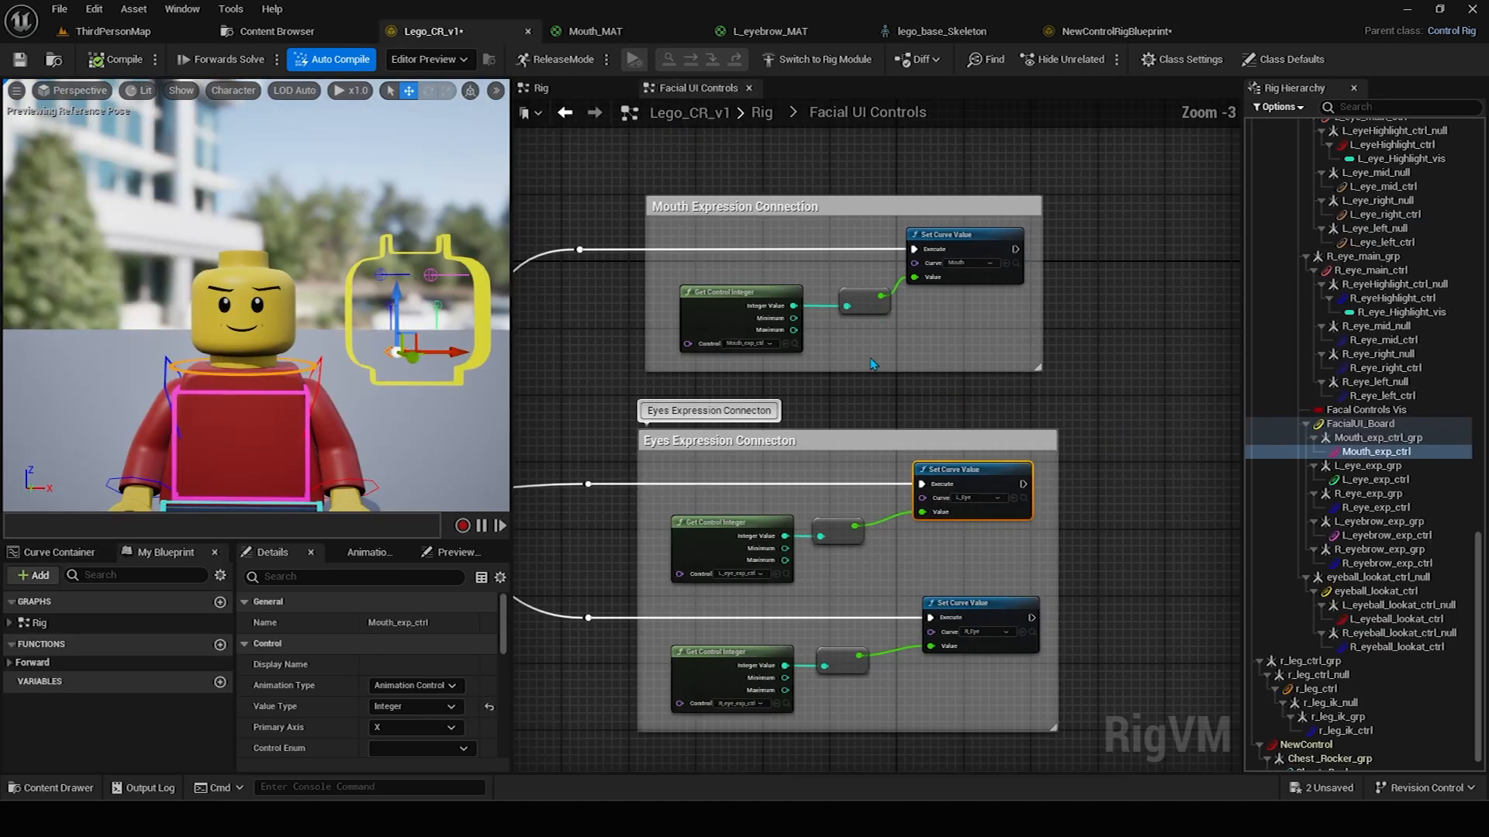
Examine the EyeBrow Expression setup nodes in the Facial UI Controls graph and the value type and limits of L_eyebrow_exp_ctrl.
right_drag(869, 566, 871, 452)
scroll(919, 581, up, 3)
scroll(975, 576, up, 1)
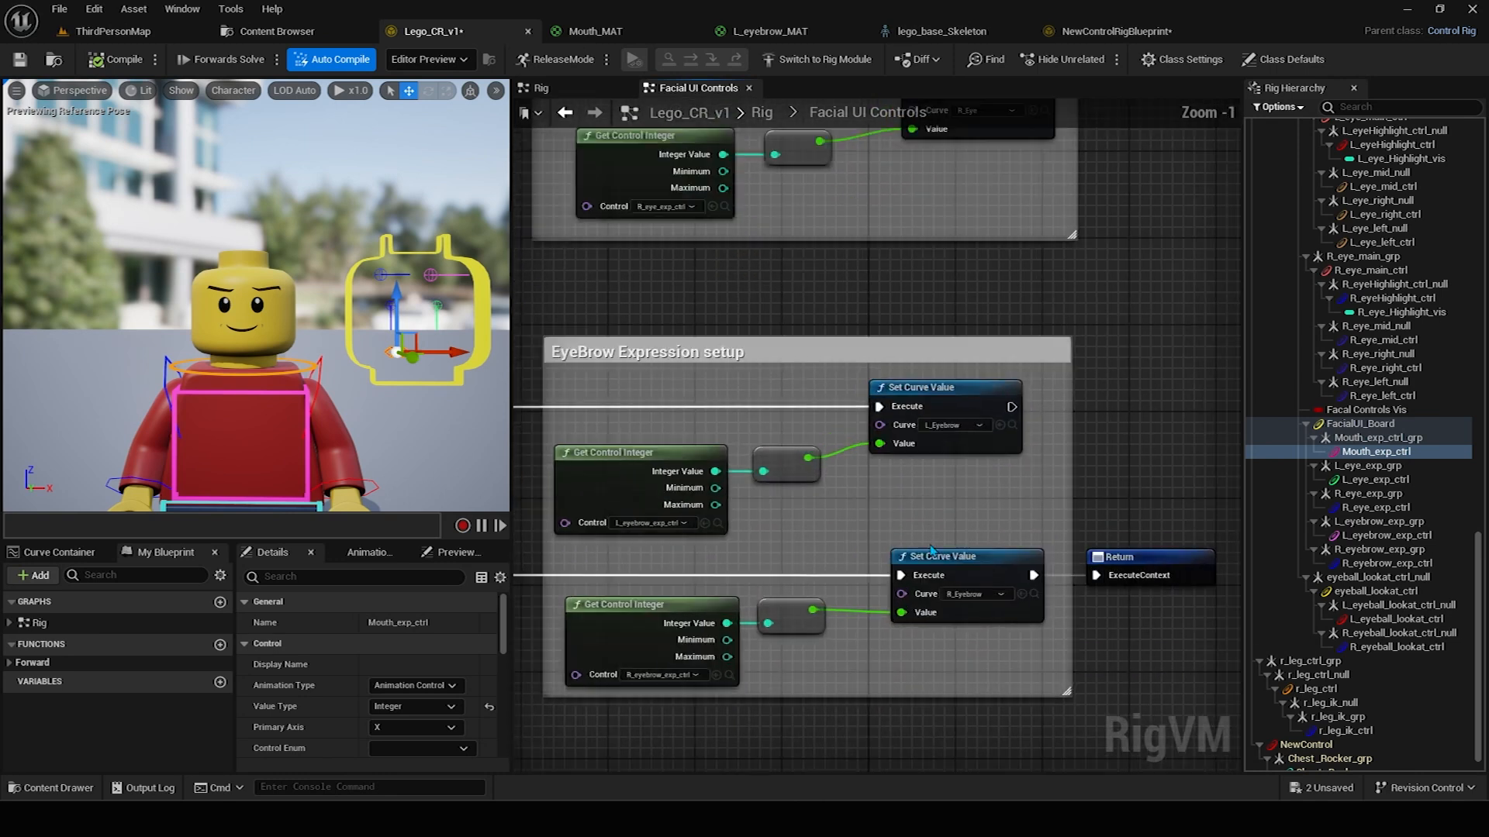
click(659, 477)
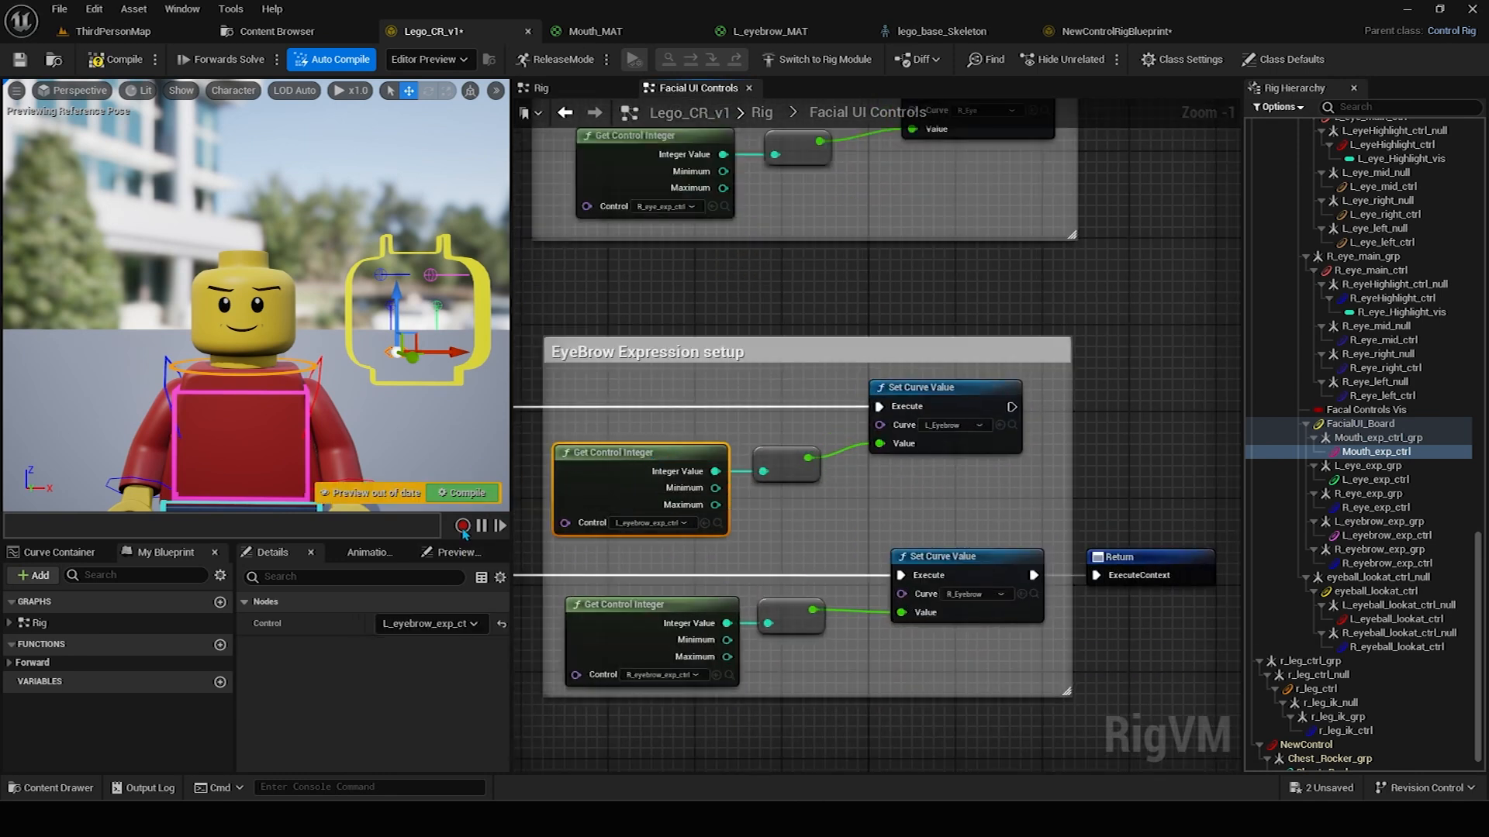
click(431, 275)
scroll(426, 660, down, 8)
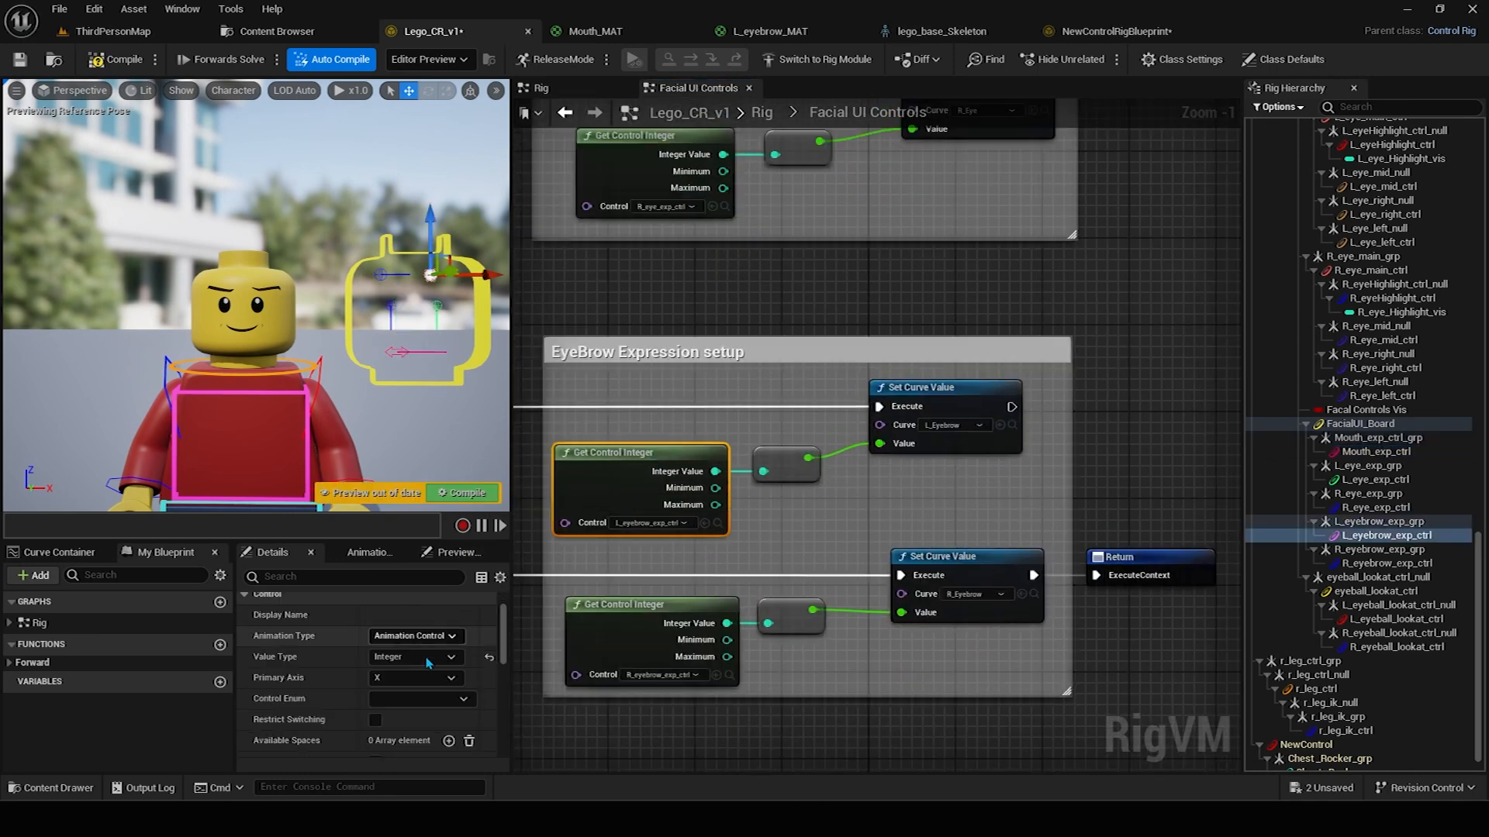
scroll(415, 697, up, 8)
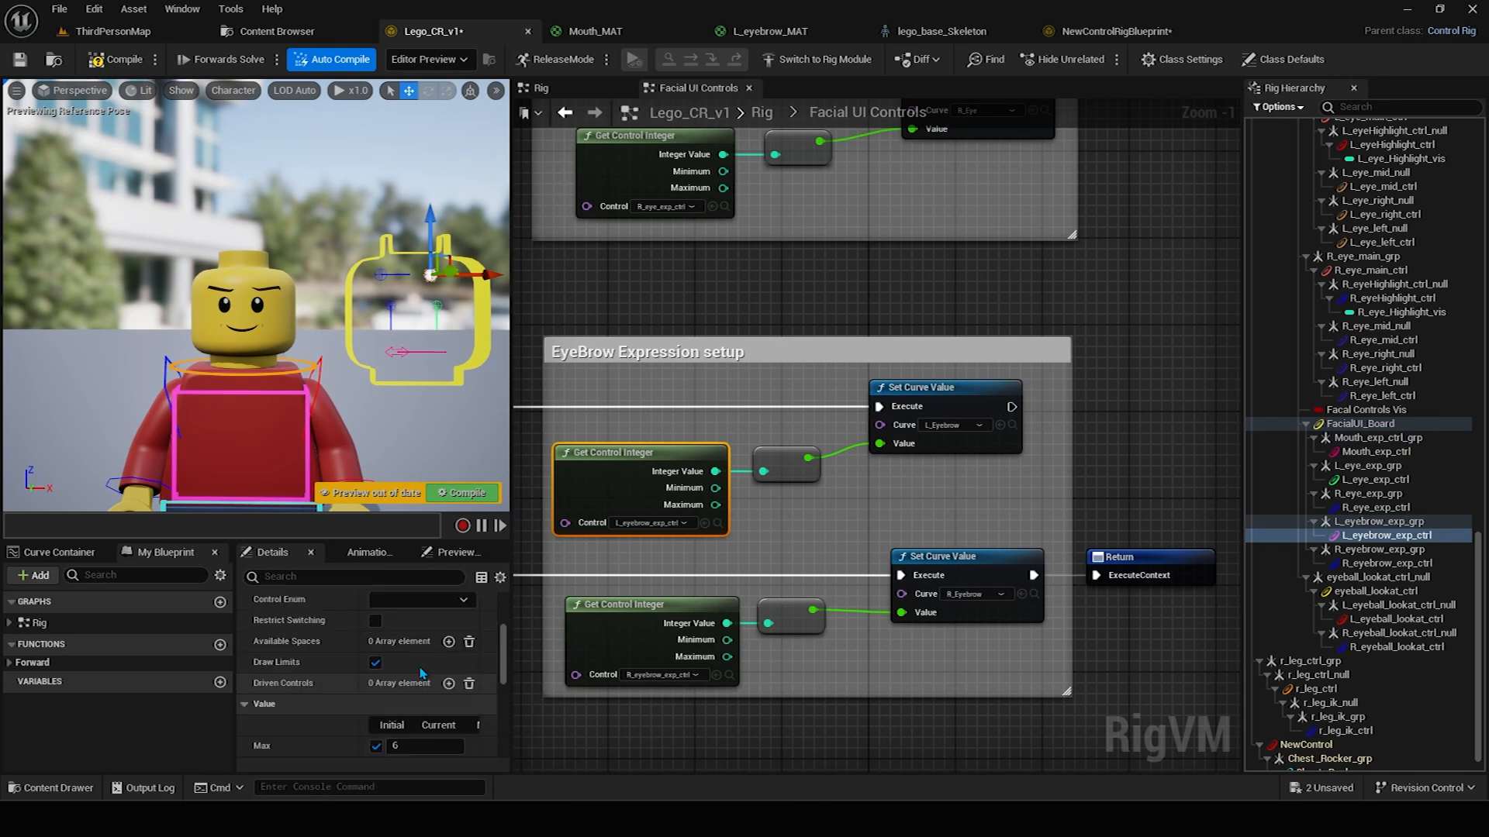
scroll(956, 279, down, 3)
right_drag(967, 214, 945, 395)
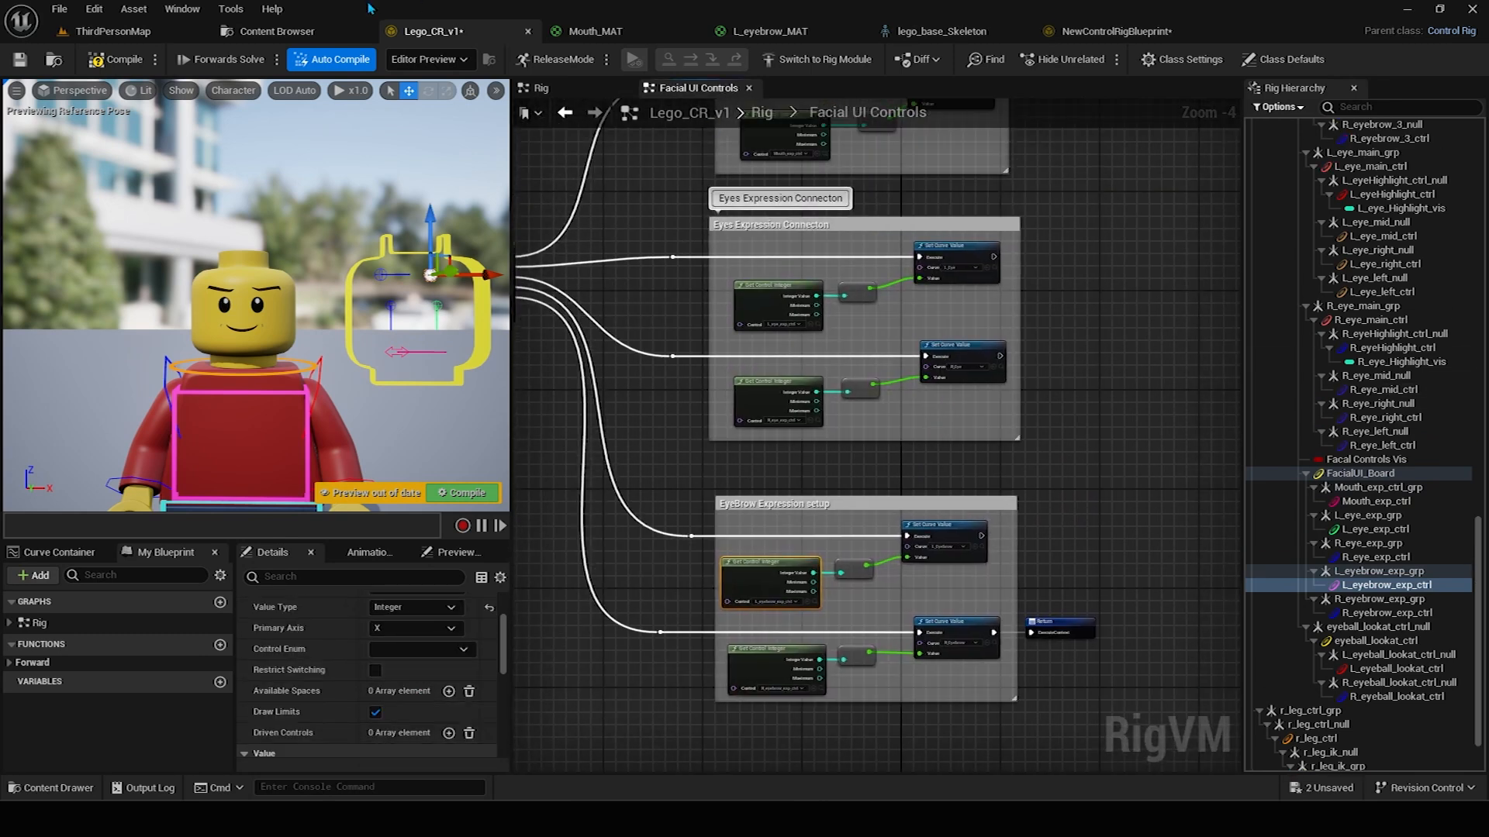
Compile and save Lego_CR_v1, and switch to NewControlRigBlueprint to save it as well.
click(109, 67)
click(20, 60)
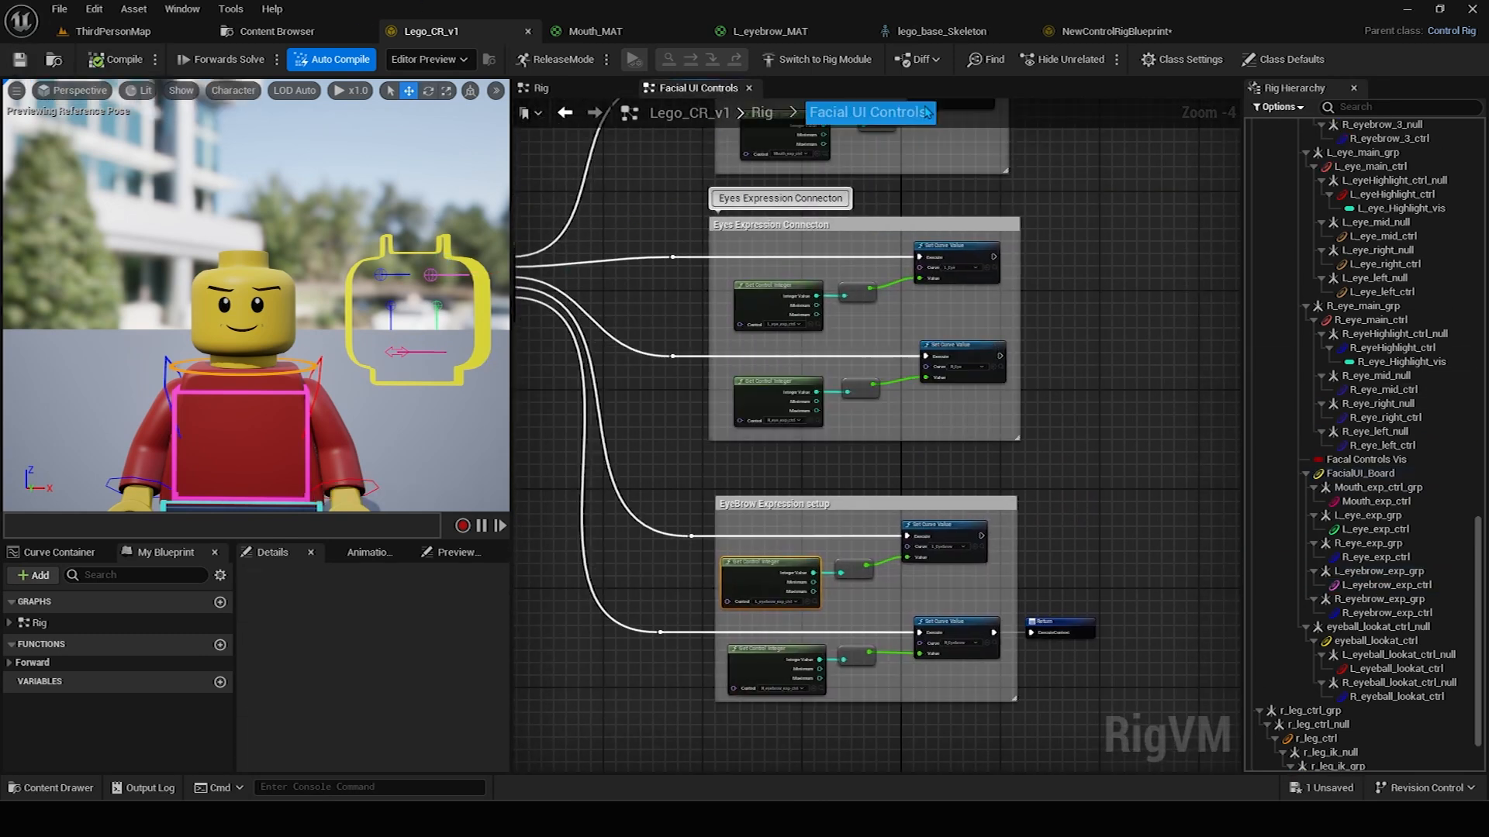
click(1090, 35)
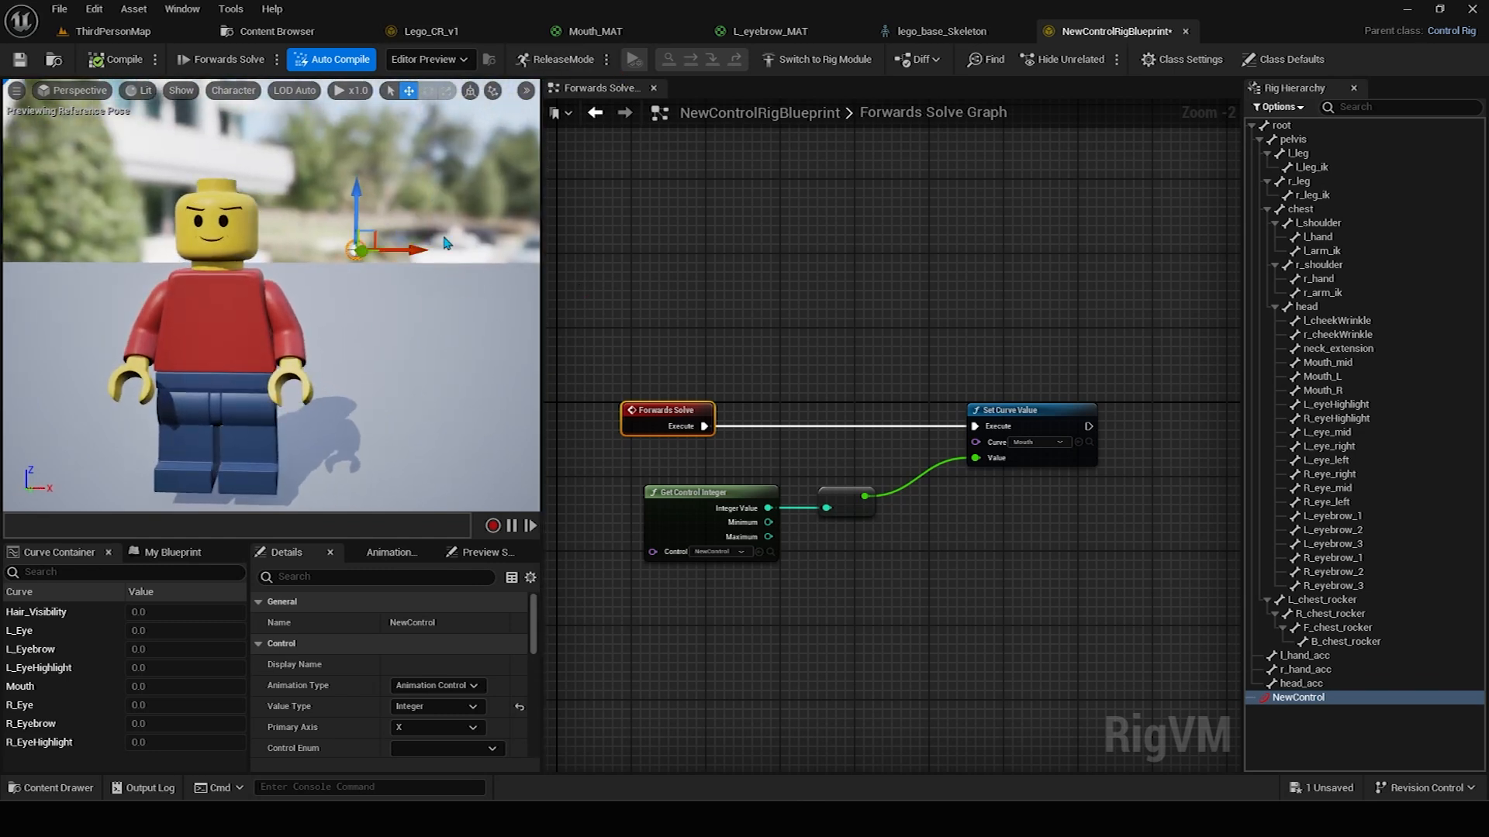
alt+drag(374, 364, 465, 341)
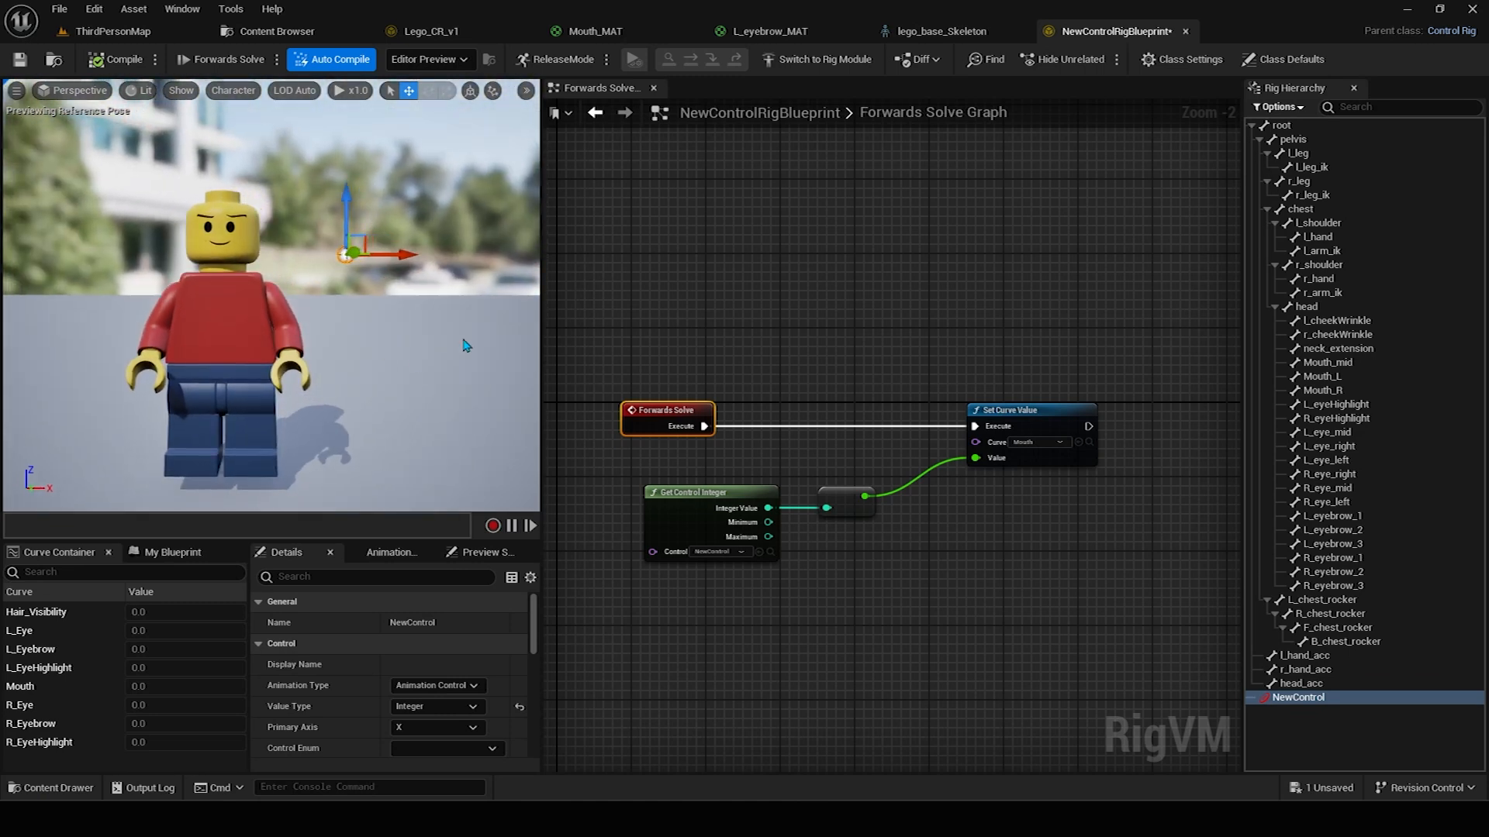
key(ctrl+s)
click(440, 122)
Return to Lego_CR_v1 and select the FacialUI_Board control beside the character's head to inspect it.
click(428, 31)
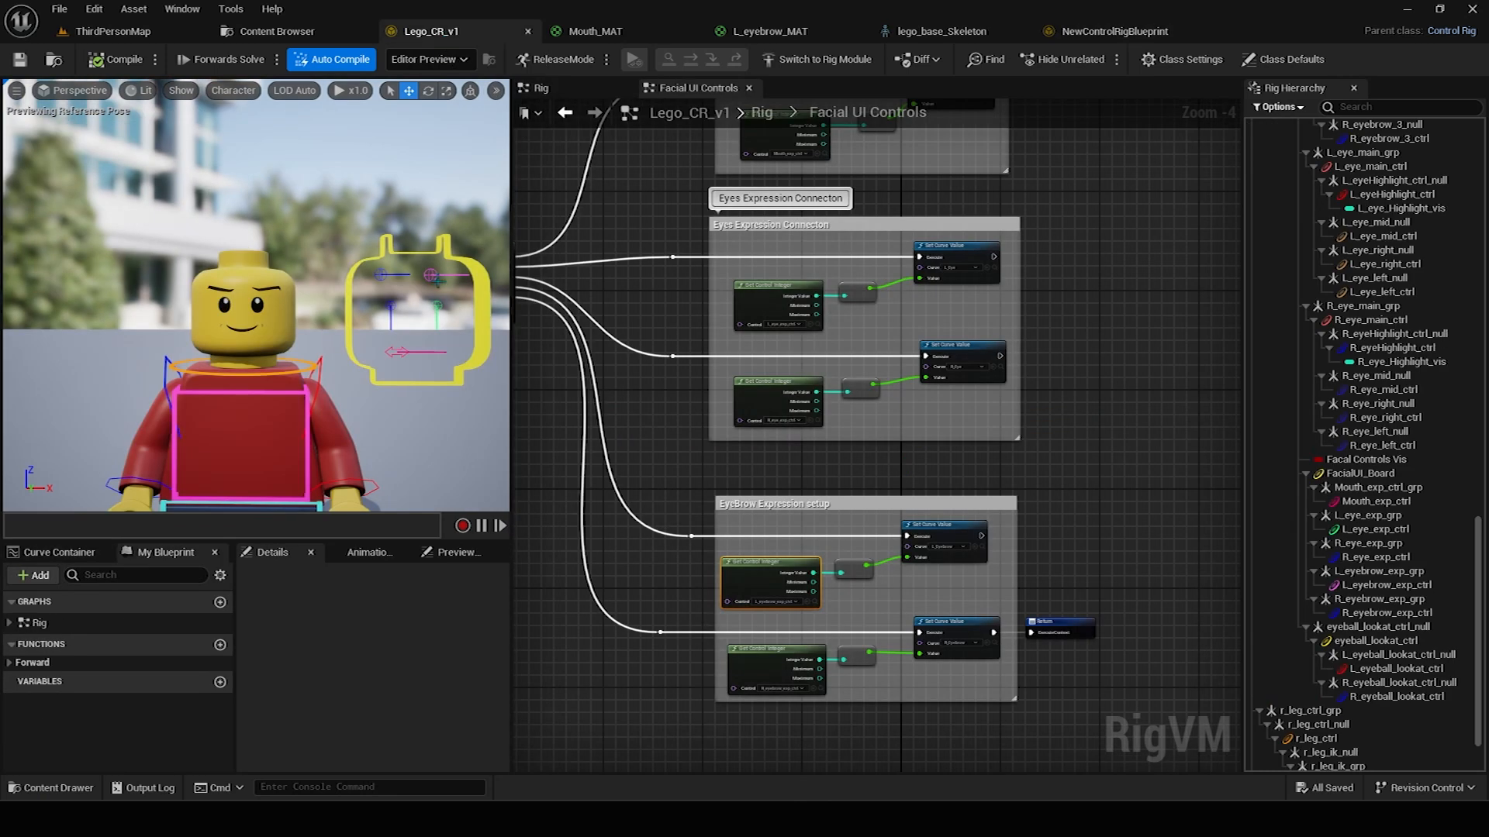
right_drag(1103, 372, 1113, 405)
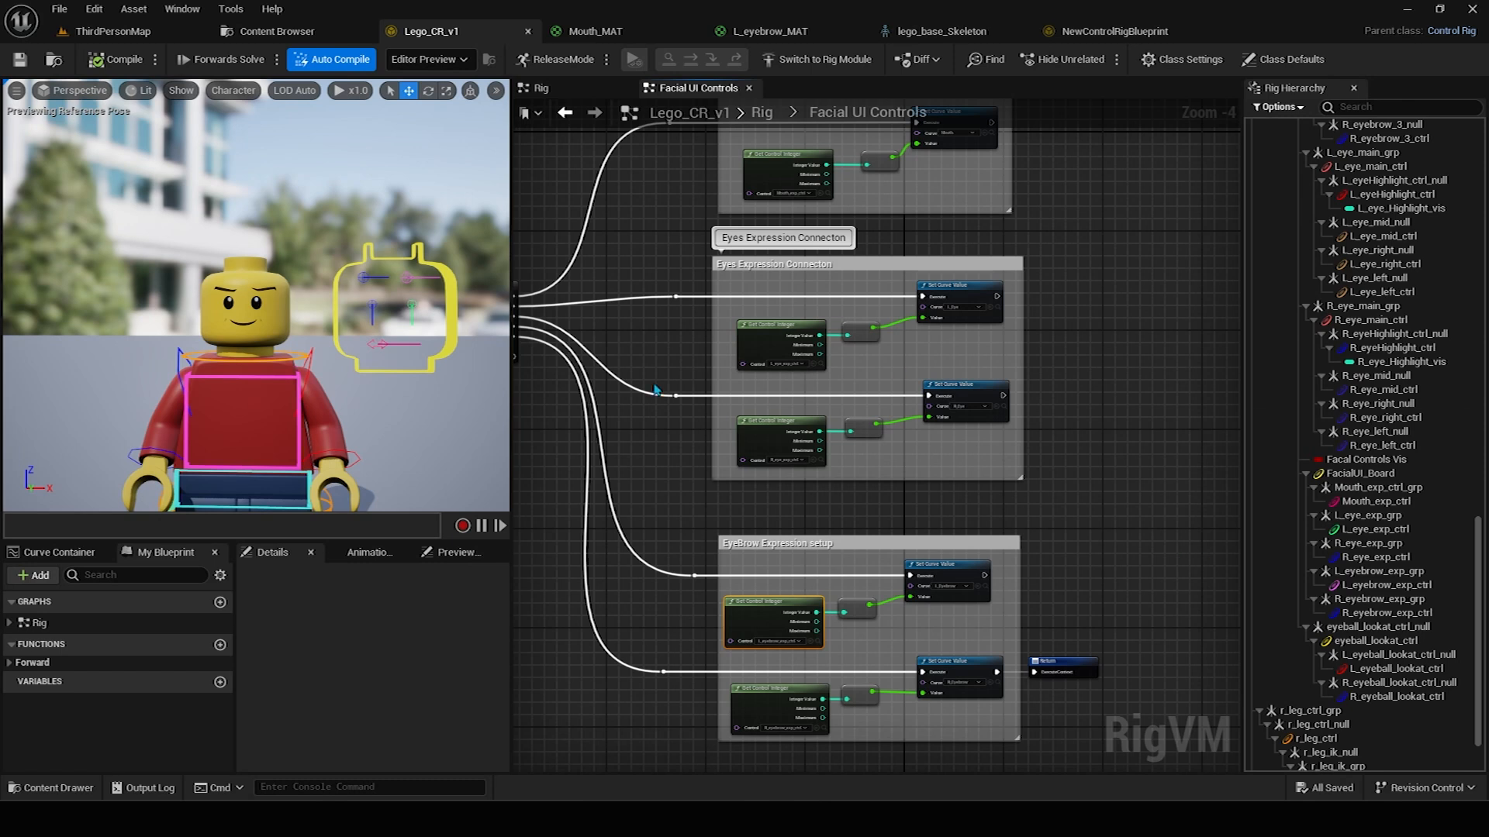
click(351, 263)
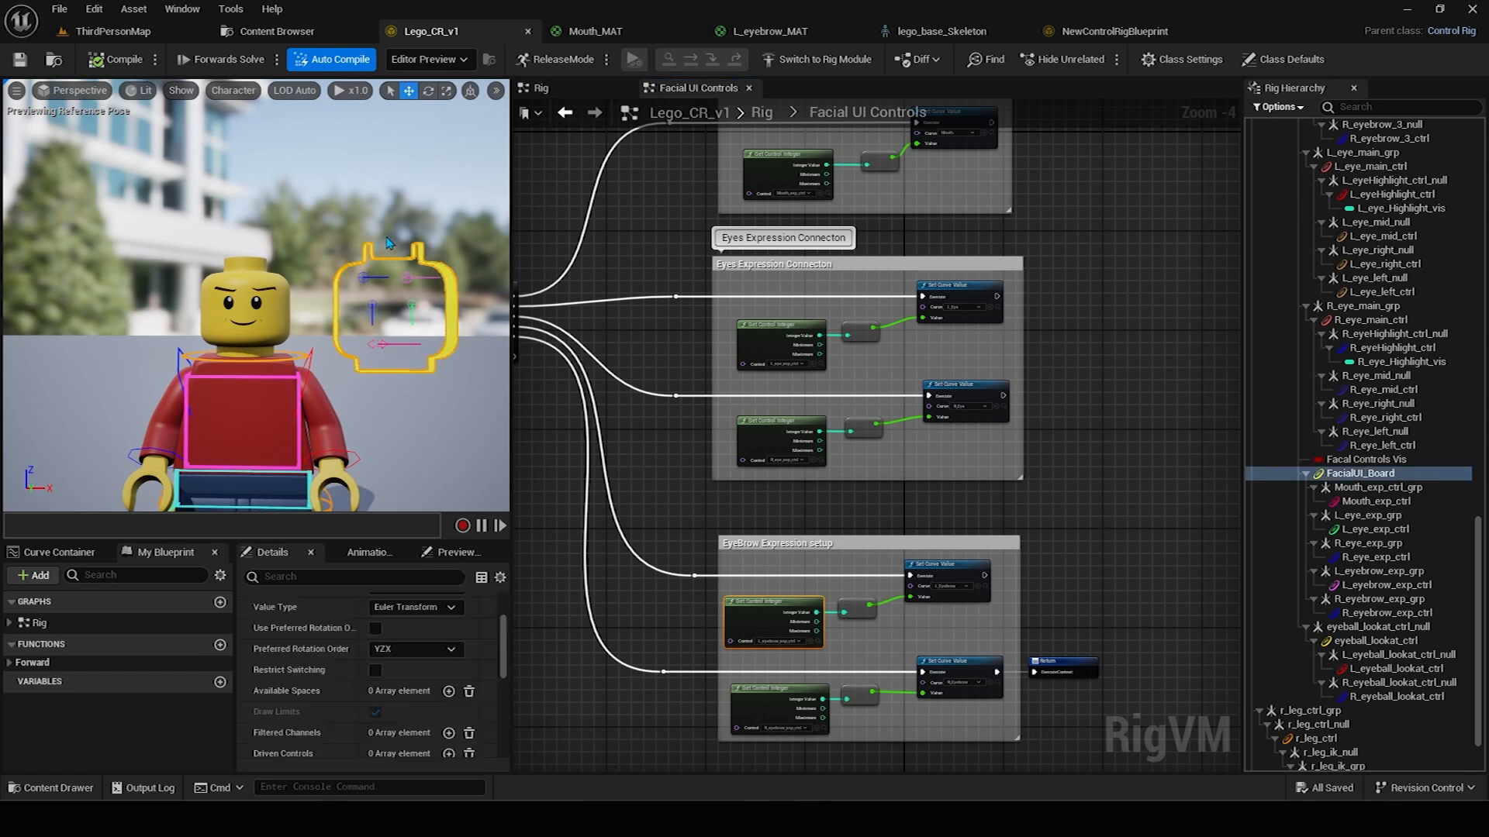
mouse_move(414, 403)
alt+mouse_down()
mouse_move(264, 405)
mouse_move(409, 404)
alt+mouse_up()
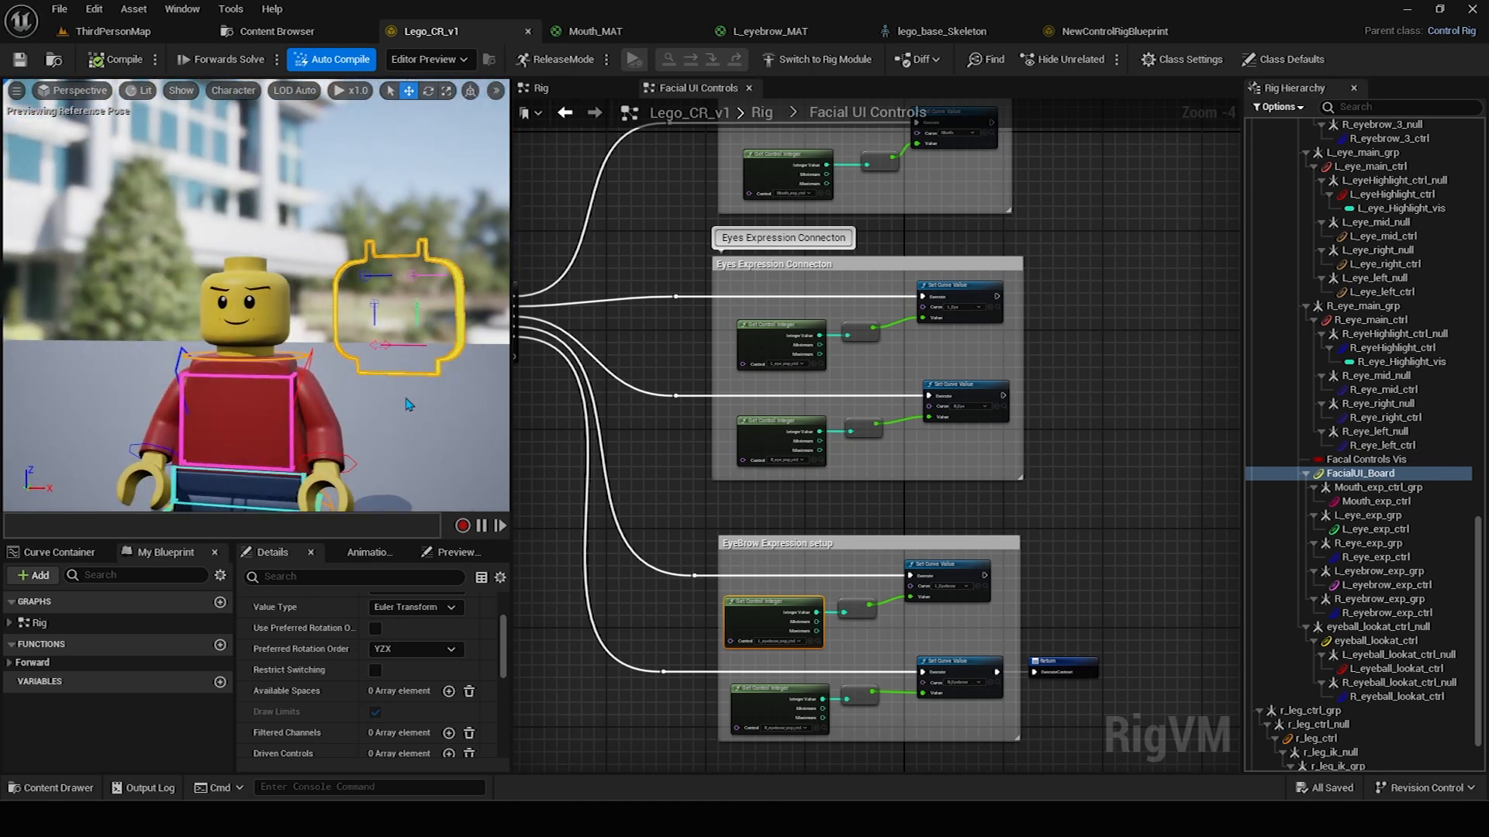